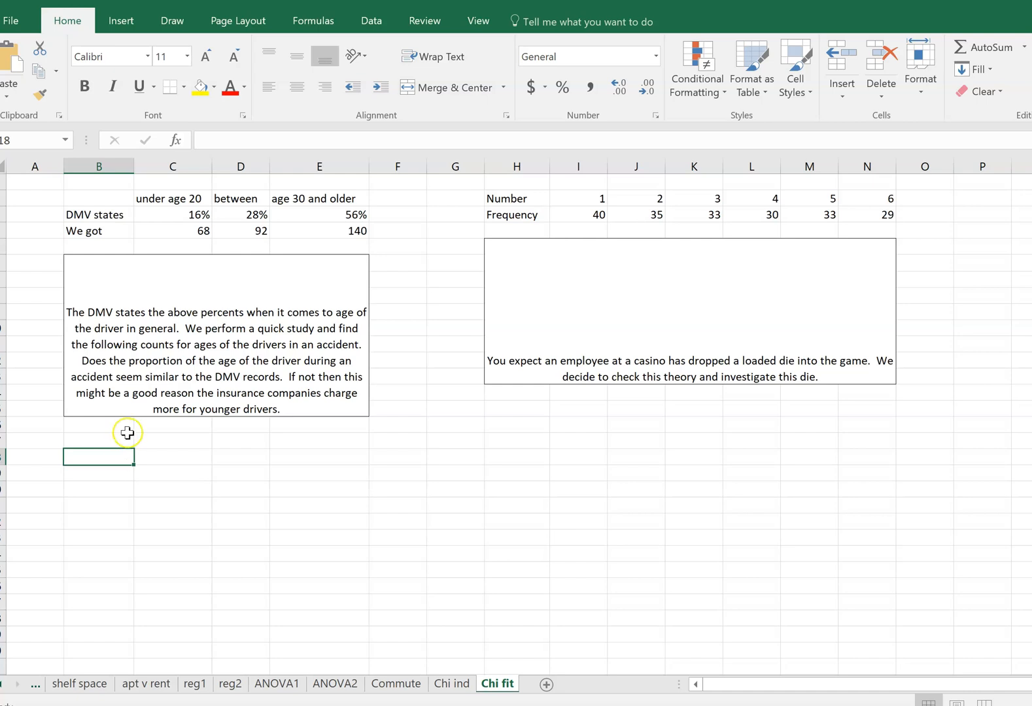
Review the DMV percentages in C3:E3 and the observed accident counts in C4:E4.
left_click(160, 217)
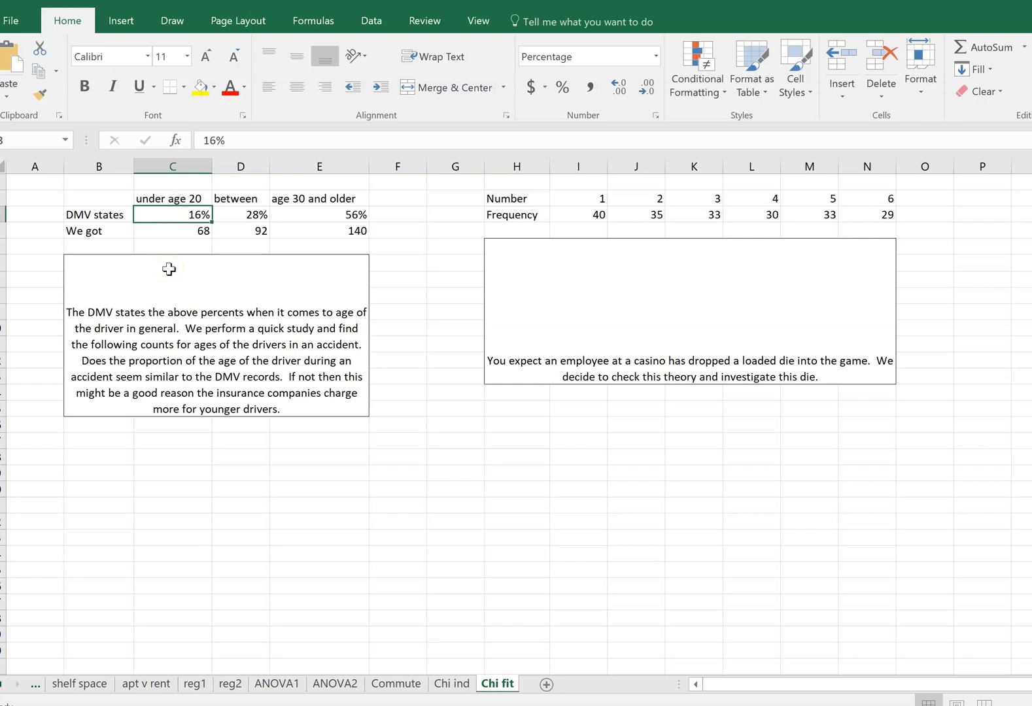
key("Right")
key("Right")
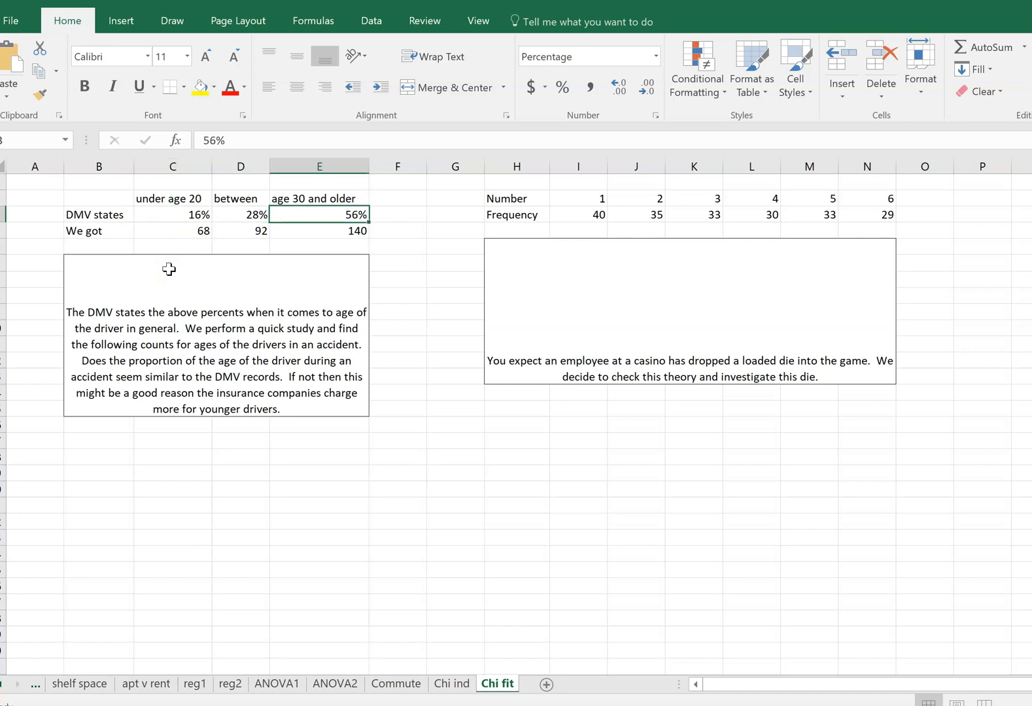
key("Left")
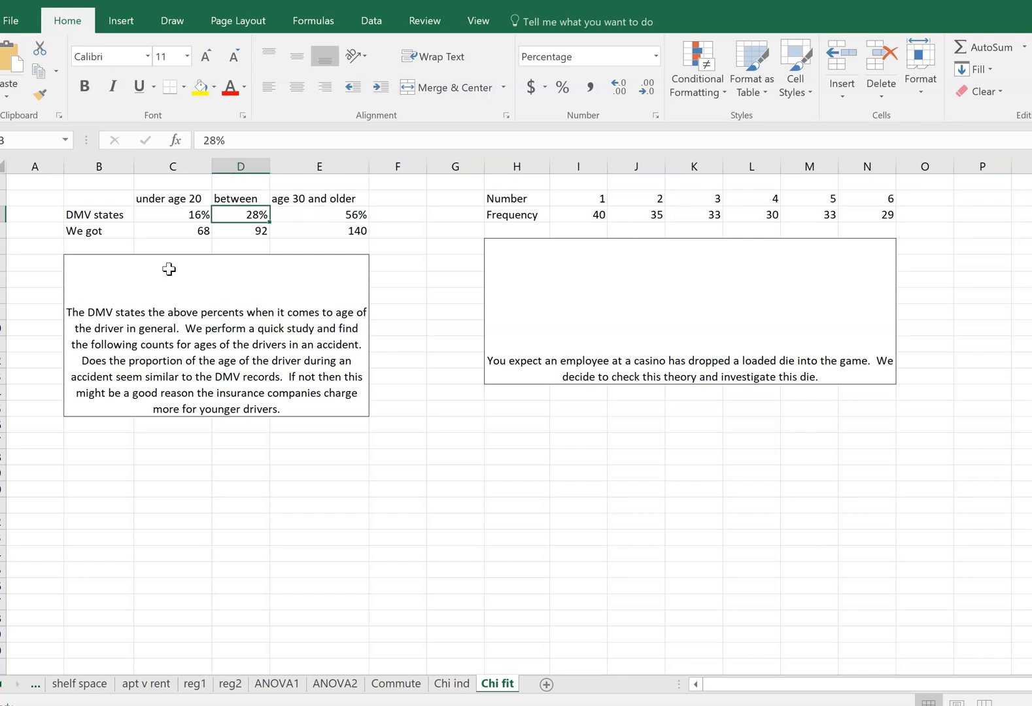
key("Down")
key("Left")
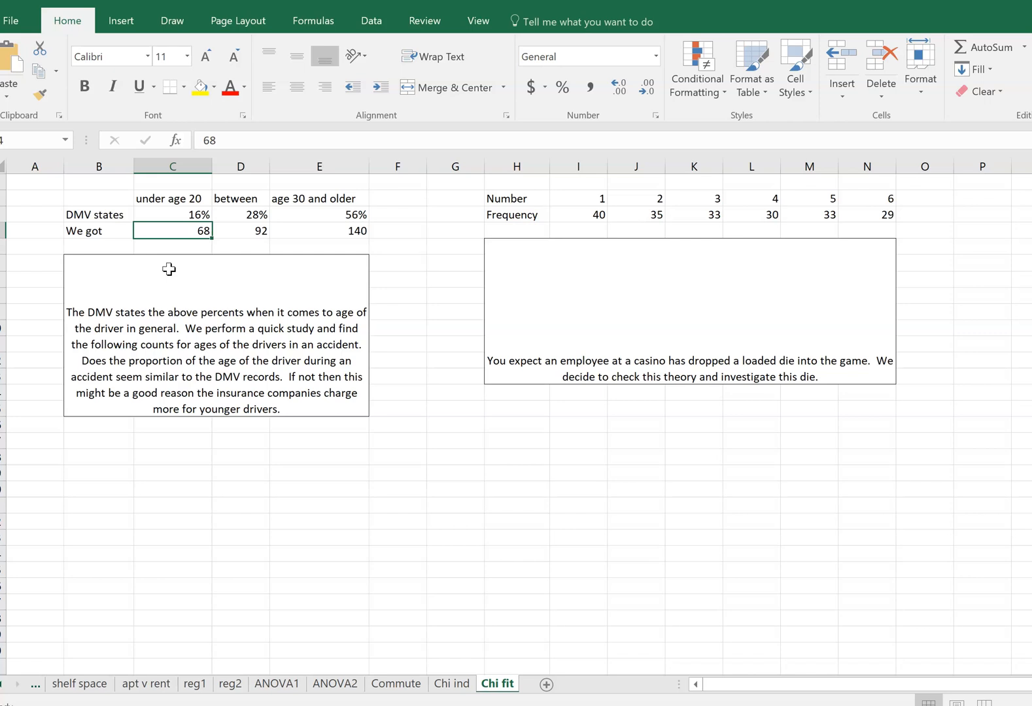
key("Right")
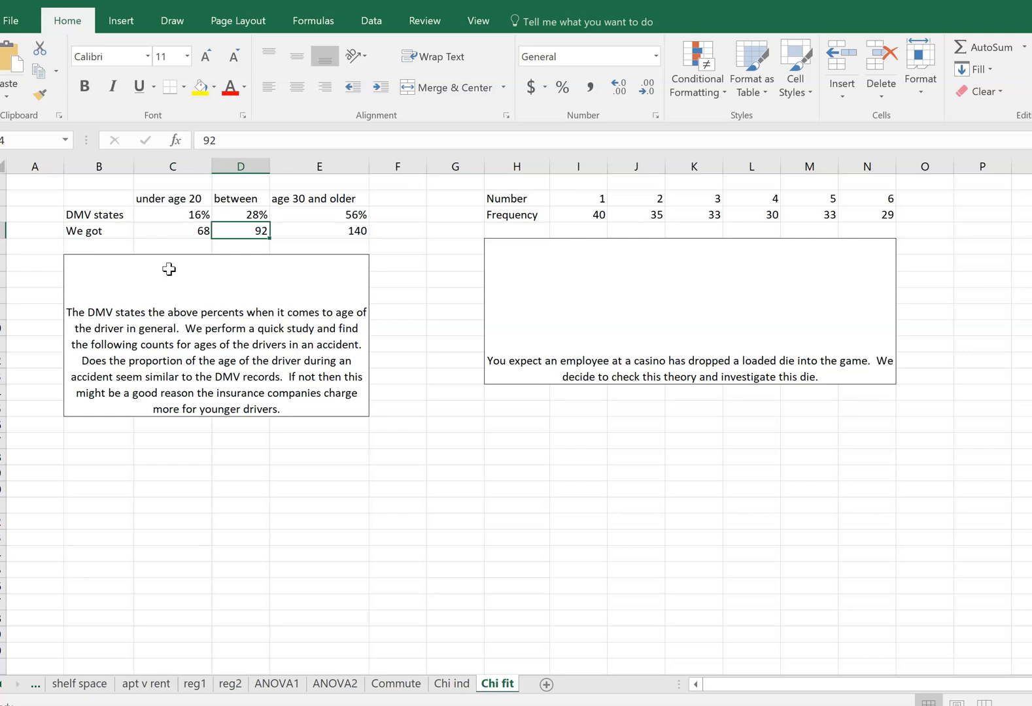
key("Right")
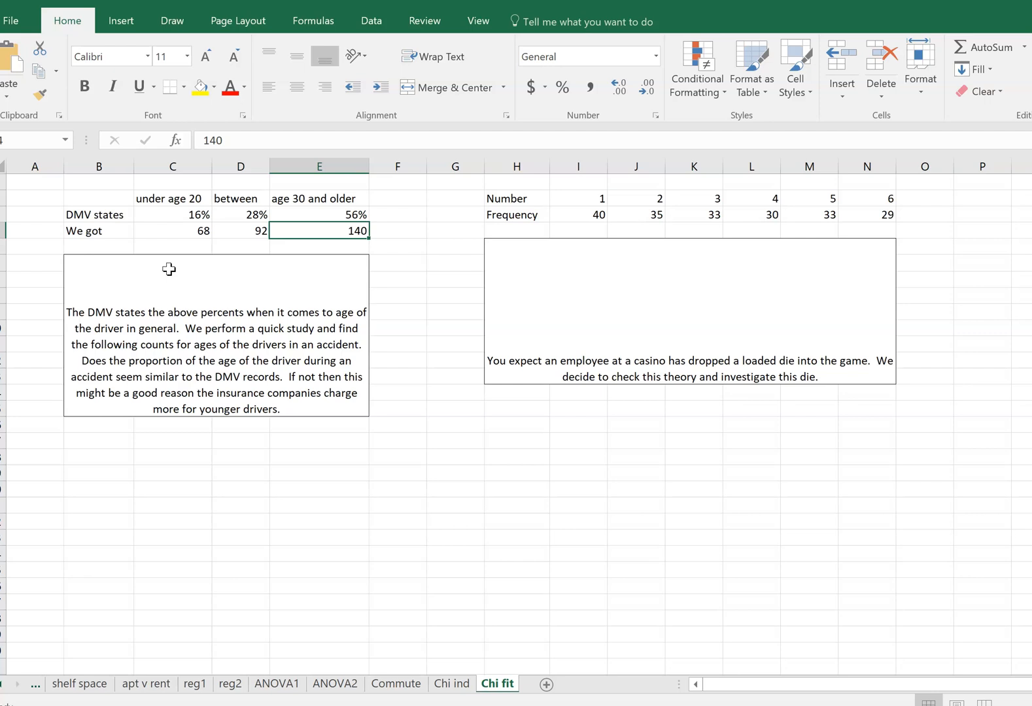
key("Up")
key("Left")
key("Left")
key("Right")
key("Right")
key("Left")
key("Left")
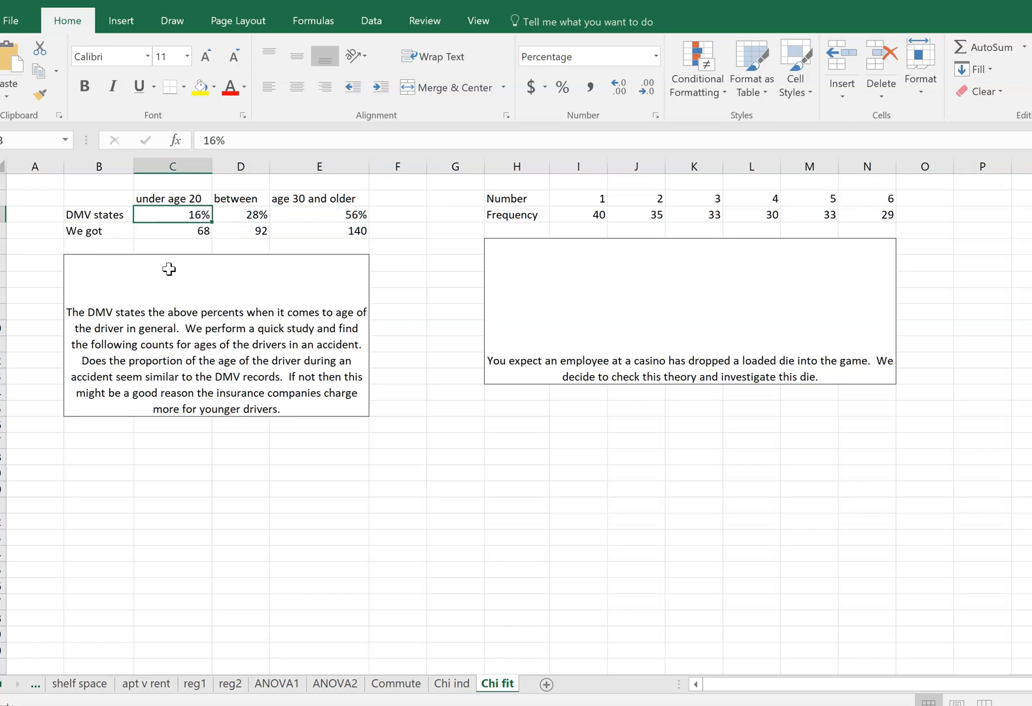
key("Right")
key("Right")
key("Down")
key("Left")
key("Left")
Enter the title "Chi Square Test of Fit" in cell B18, below the DMV problem description.
key("Down")
key("Down")
key("Down")
key("Down")
key("Down")
key("Down")
key("Down")
key("Down")
key("Down")
key("Down")
key("Down")
key("Down")
key("Down")
key("Down")
key("Down")
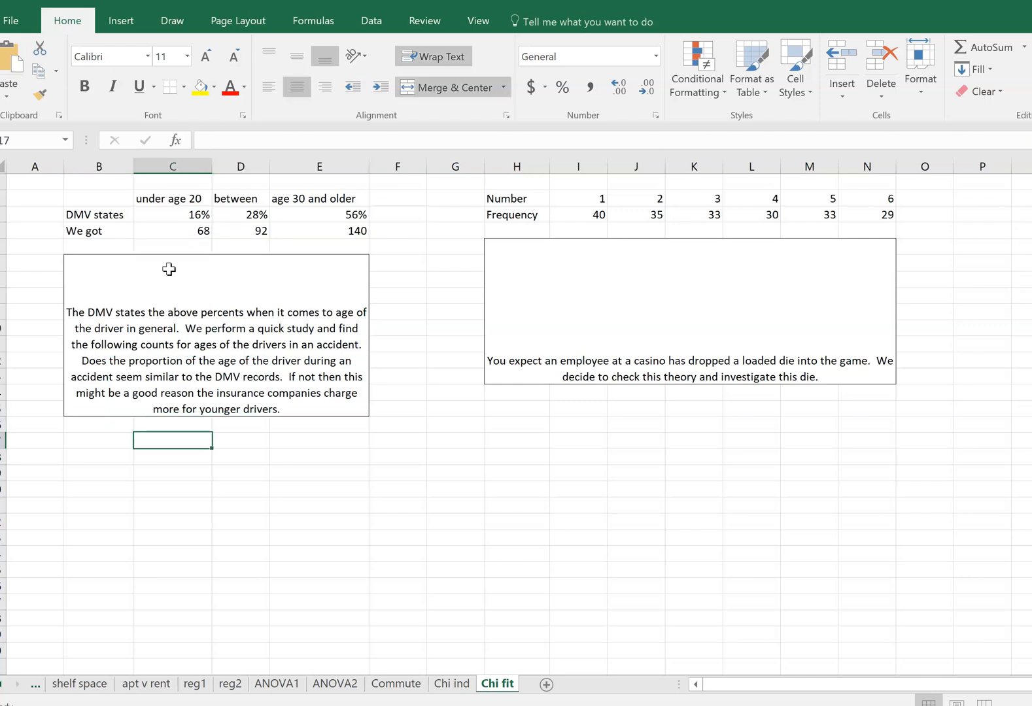
key("Left")
key("Up")
type("Chis")
key("BackSpace")
type("Sqqua")
key("BackSpace")
key("BackSpace")
key("BackSpace")
key("BackSpace")
type("aure")
key("BackSpace")
key("BackSpace")
key("BackSpace")
key("BackSpace")
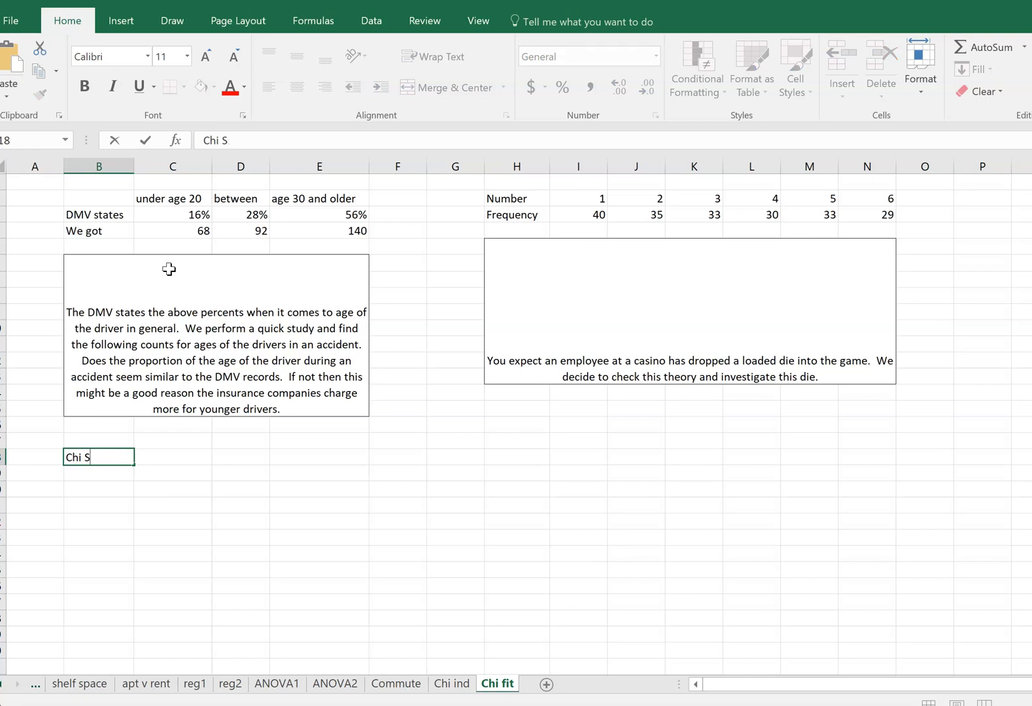
type("quare Test of Fit")
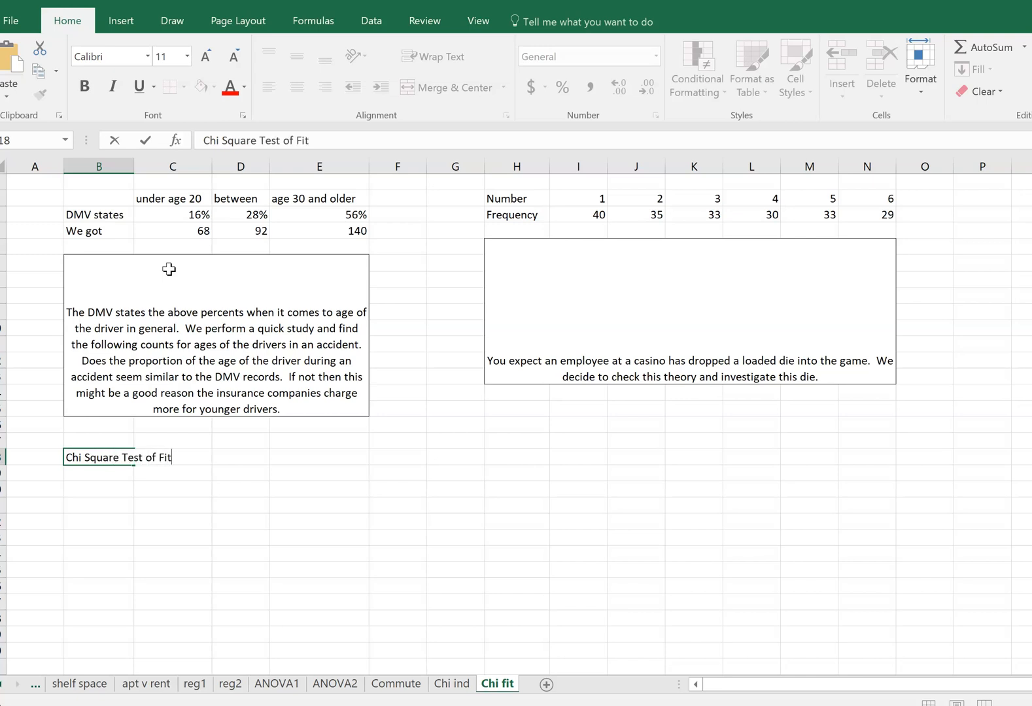
key("Return")
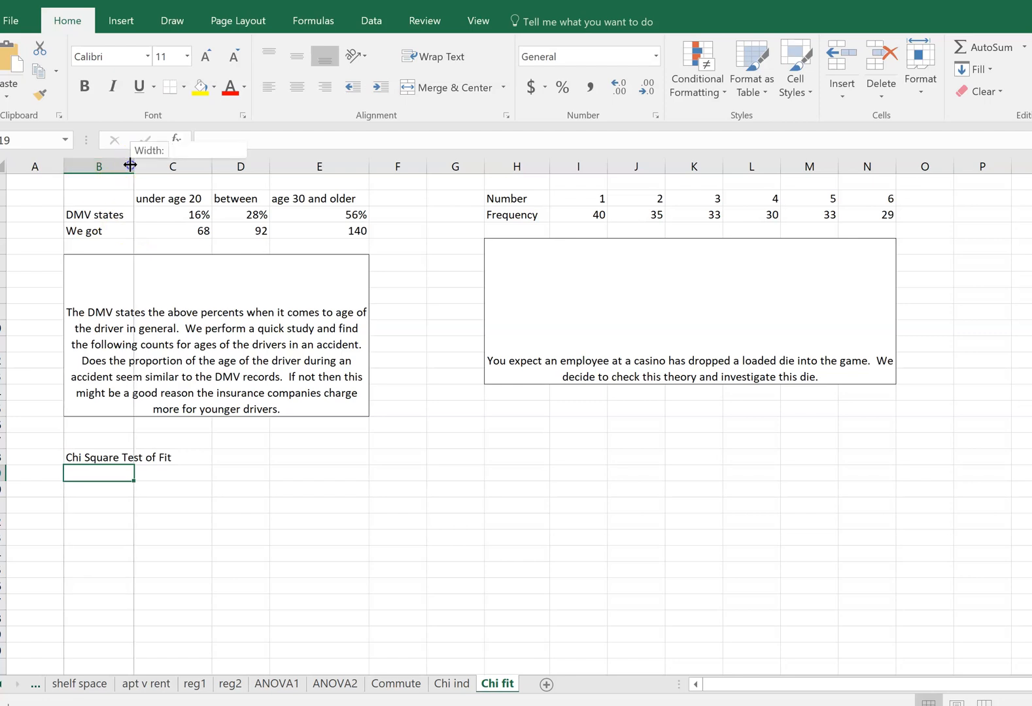
Label B20 "H0" and enter the null hypothesis "DMV states are fair, accurate" in C20.
left_click(115, 495)
type("H")
key("BackSpace")
type("H0")
key("Tab")
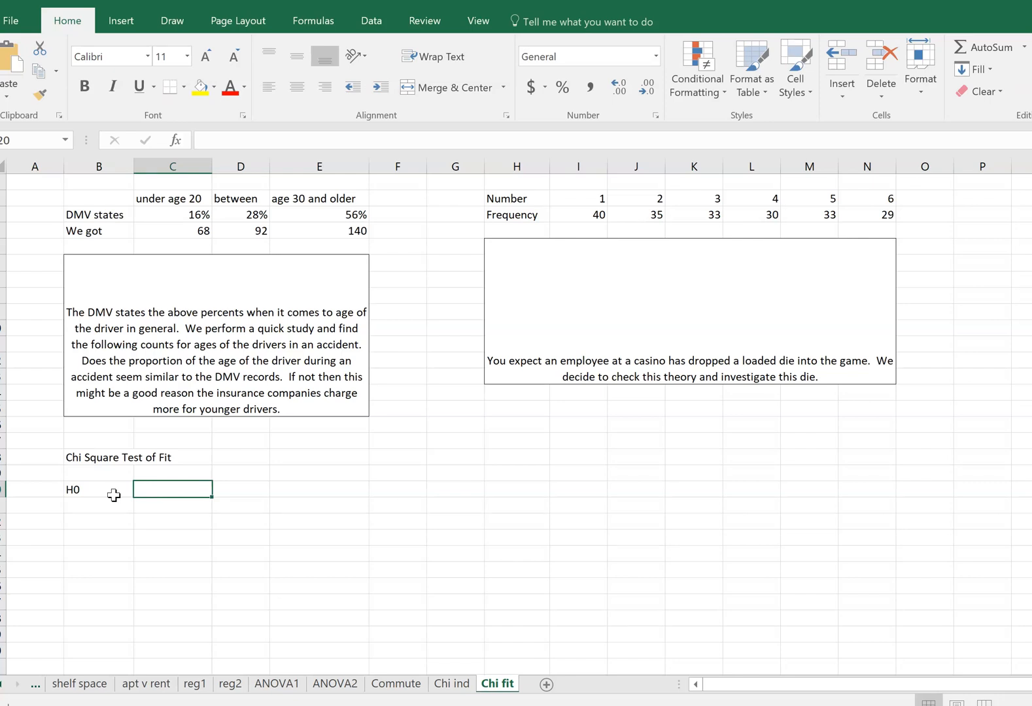
type("DMV")
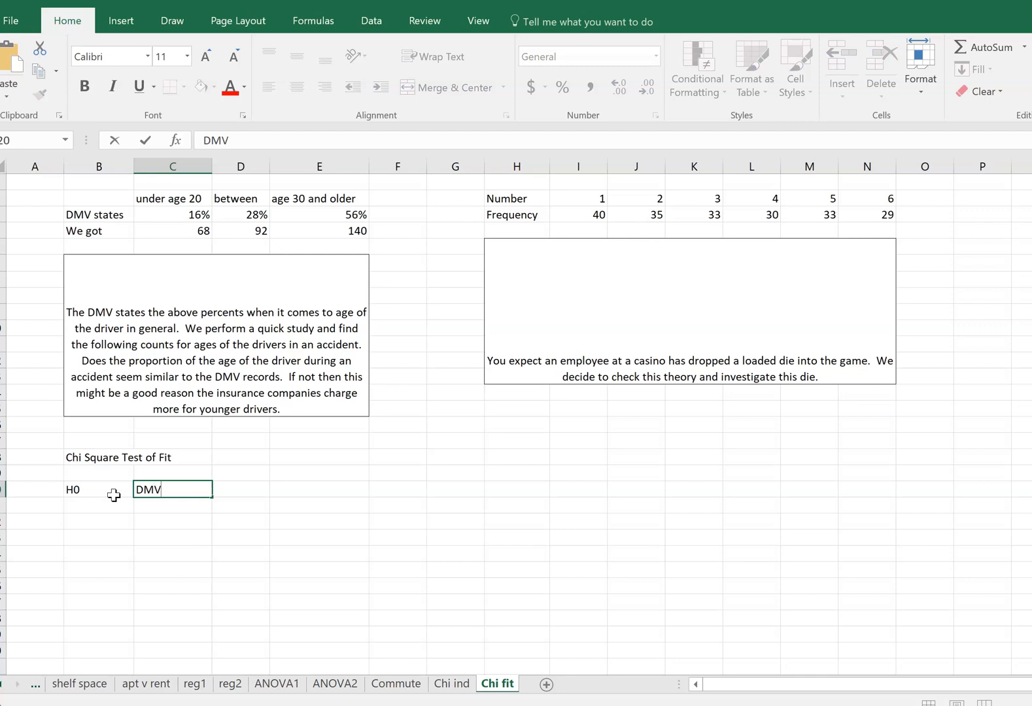
type(" states are fair, accurate")
Label B21 "H1" and enter the alternative hypothesis "DMY states are not accurate" in C21.
left_click(115, 501)
type("H1")
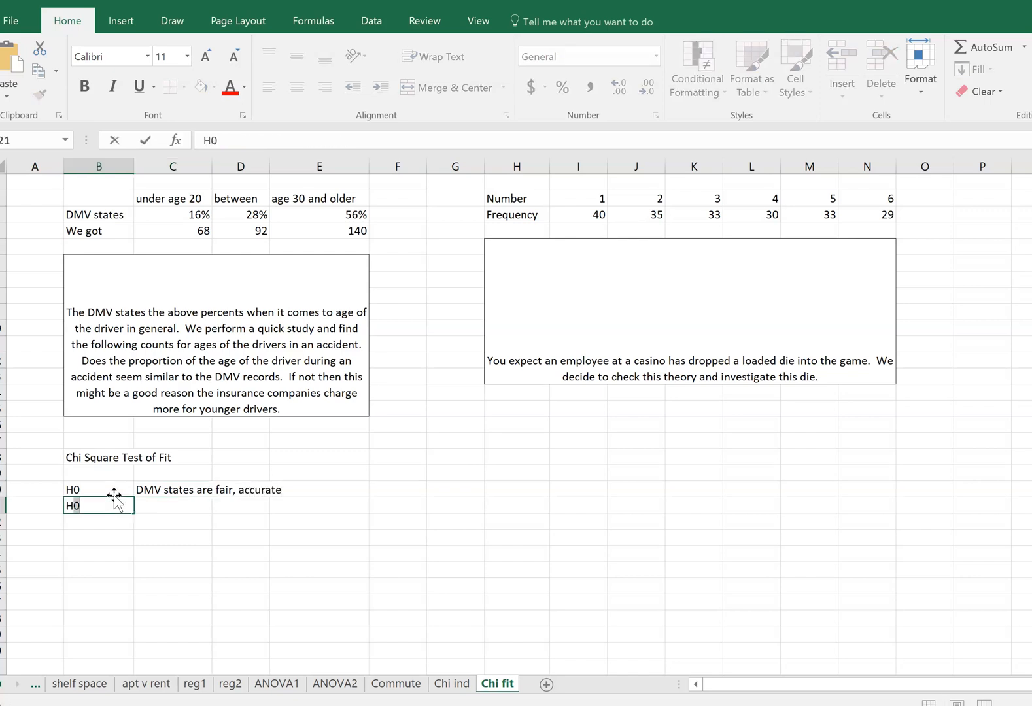
key("Tab")
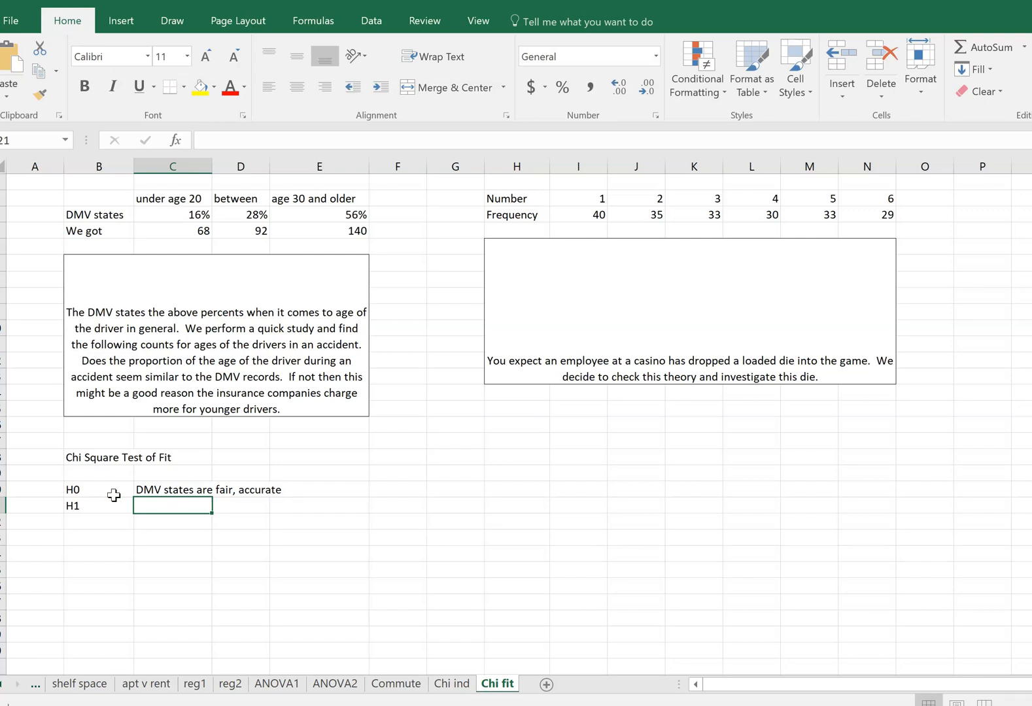
type("DM")
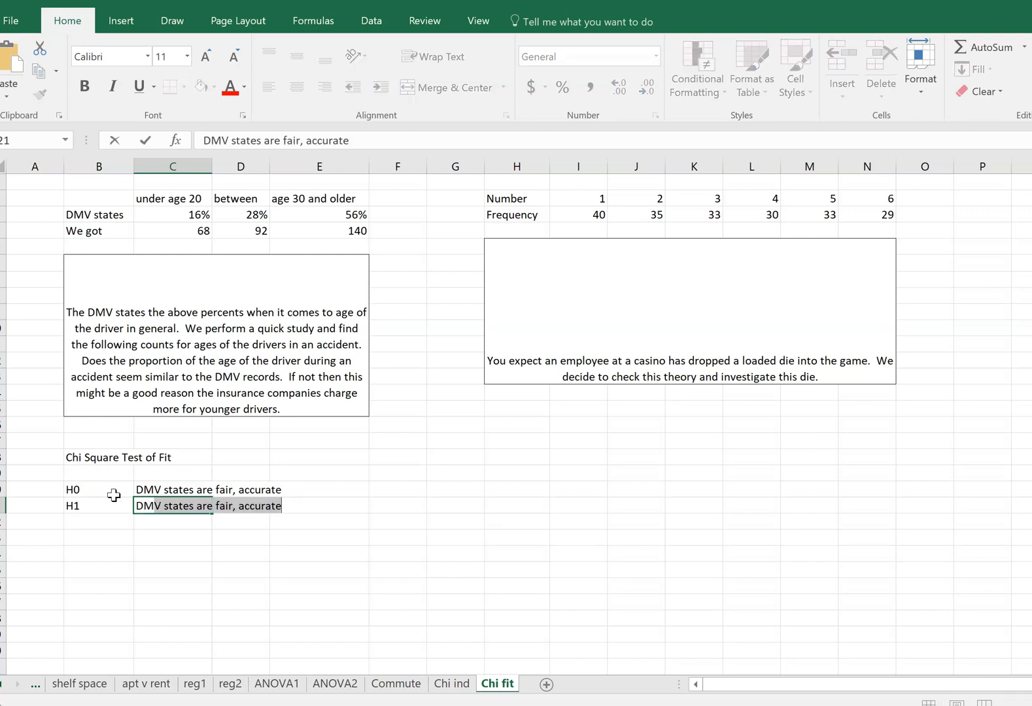
type("Y stat")
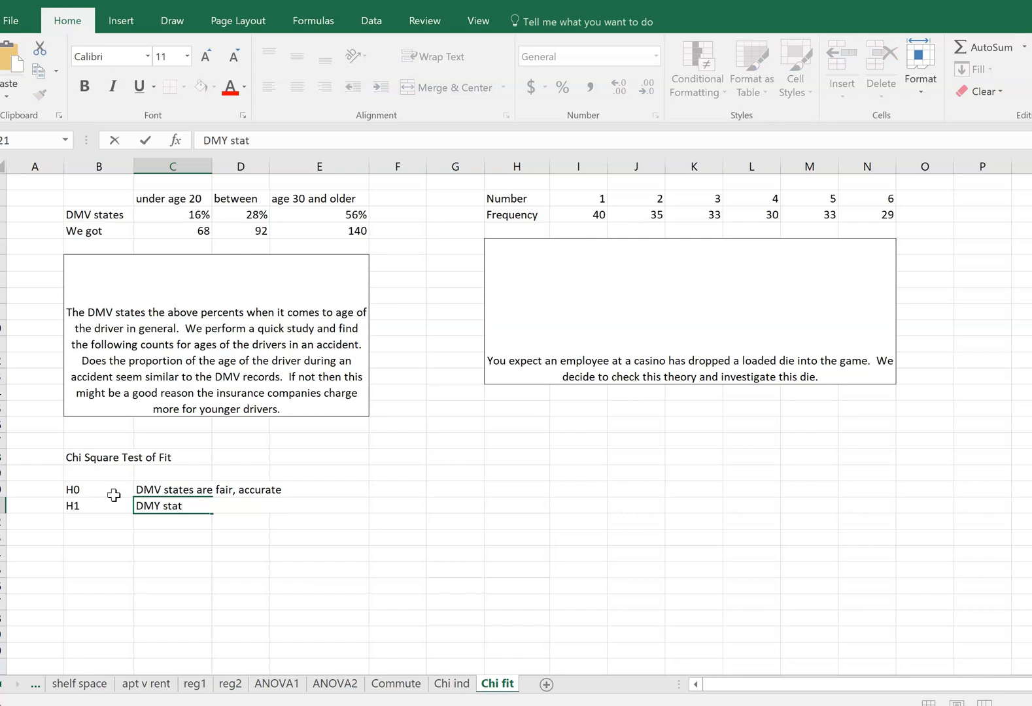
type("es are not accurate")
key("Return")
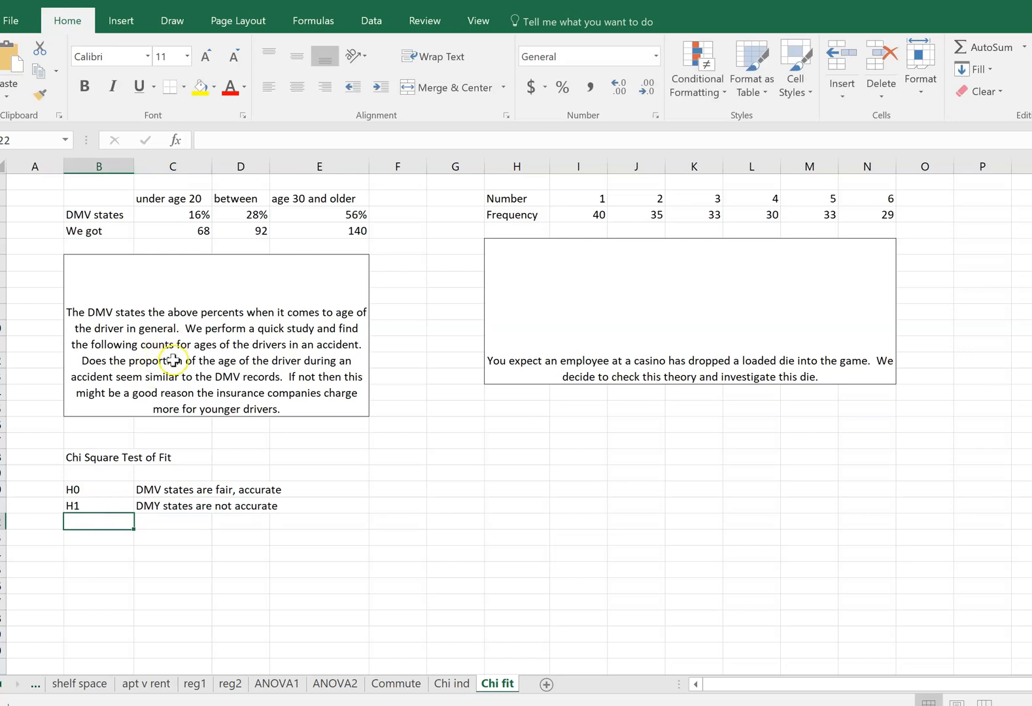
Switch to the formula sheet fsheet2020.pdf, examine the chi-square test statistic formula, and return to the Excel workbook.
scroll(170, 403, "down", 1)
scroll(170, 407, "up", 1)
key("Left")
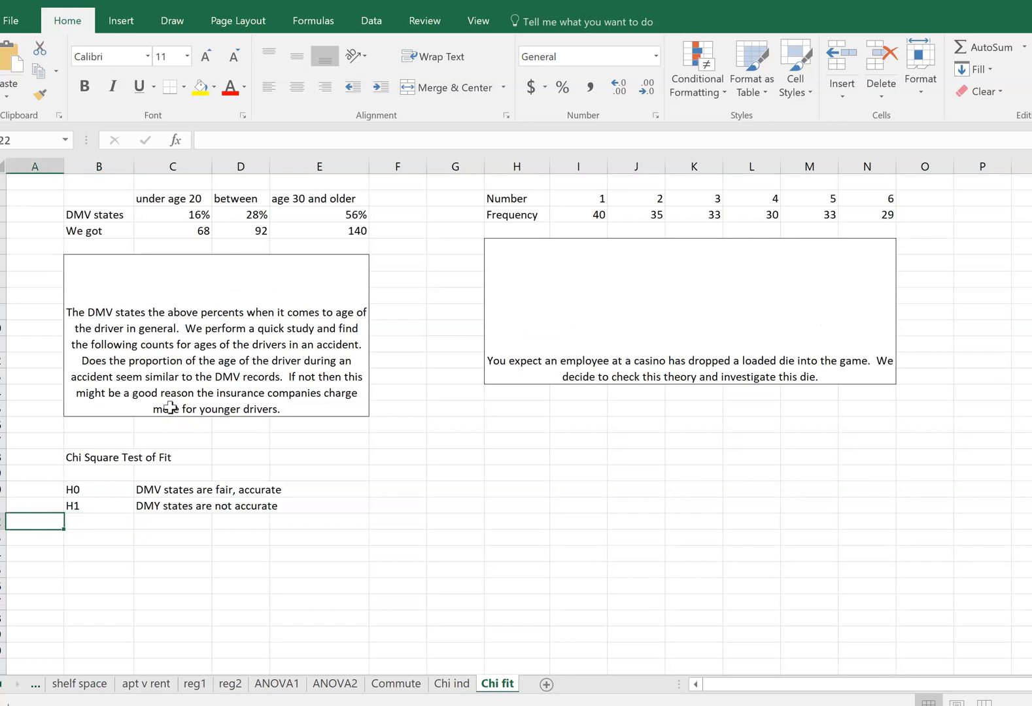
key("Right")
key("Down")
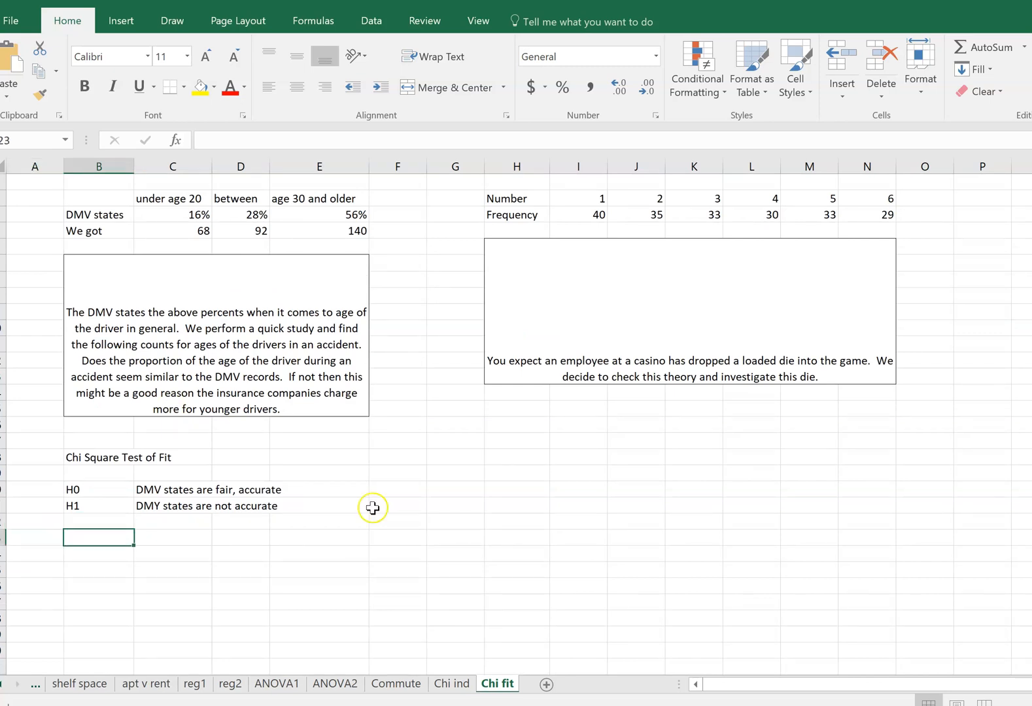
key("alt+Tab")
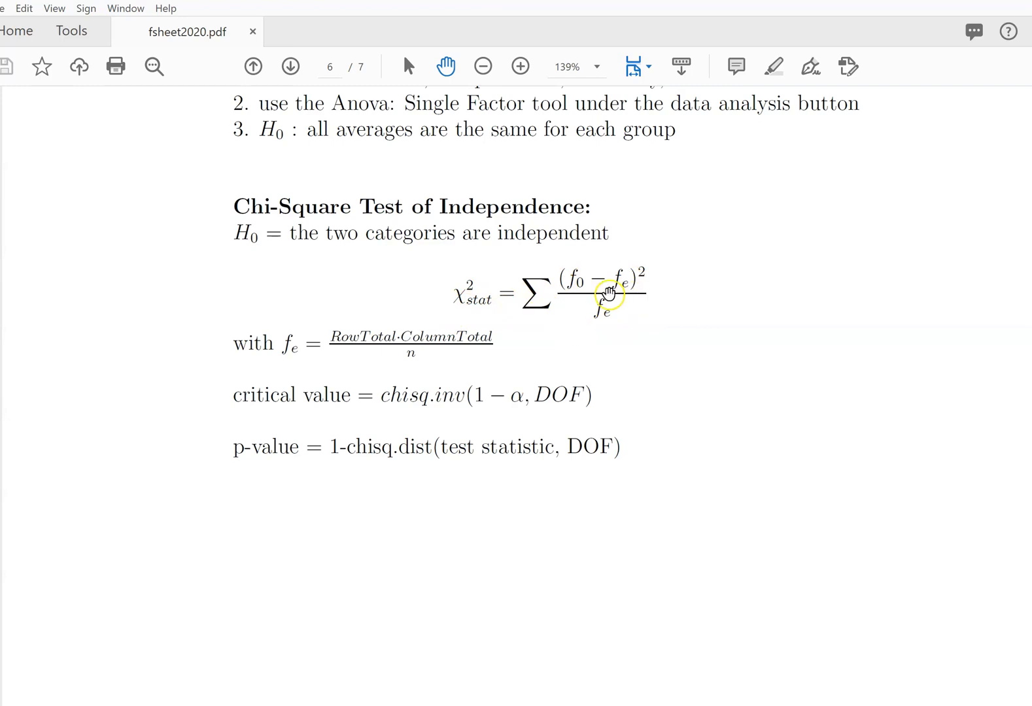
left_click(814, 705)
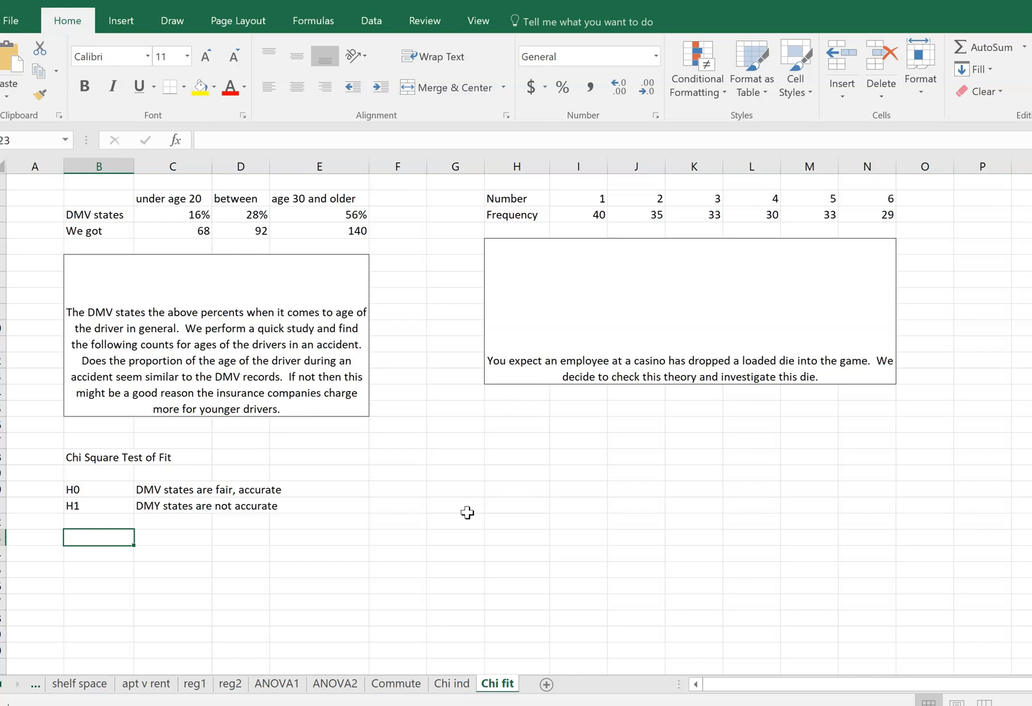
Enter the headings "test stat", "f0" and "fe" across B23:D23.
type("test stat")
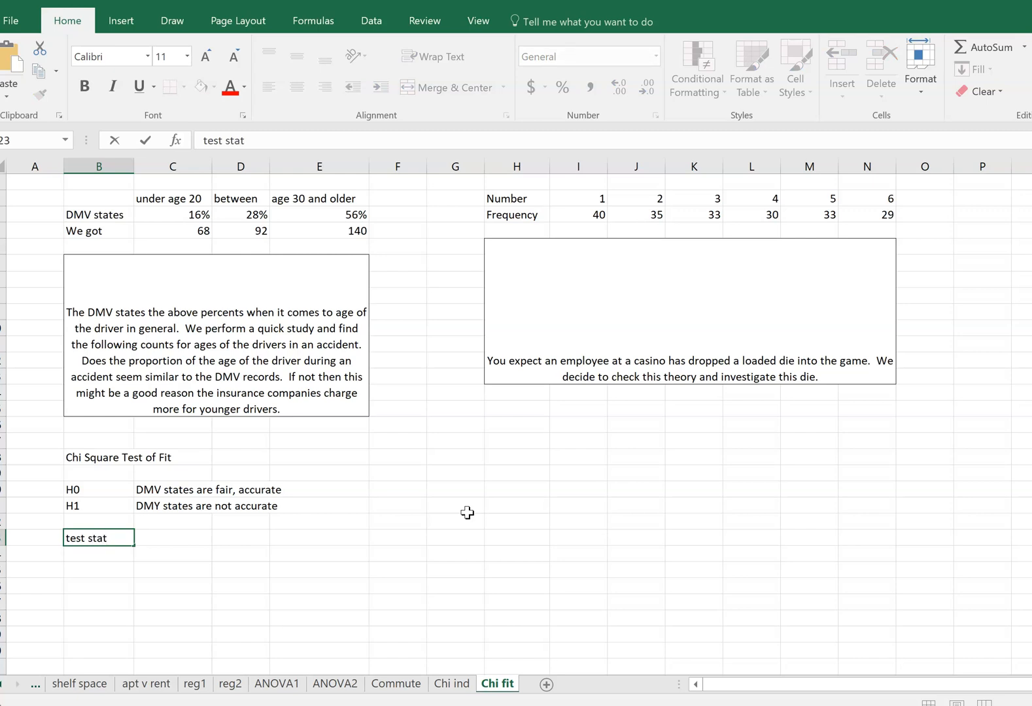
key("Return")
key("Right")
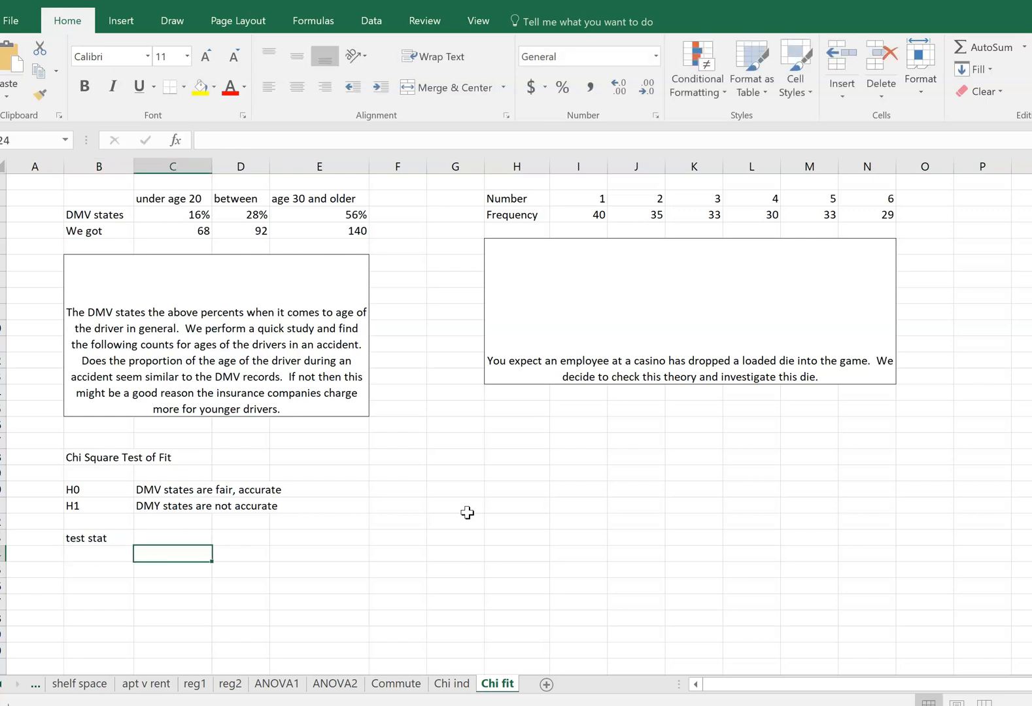
key("Up")
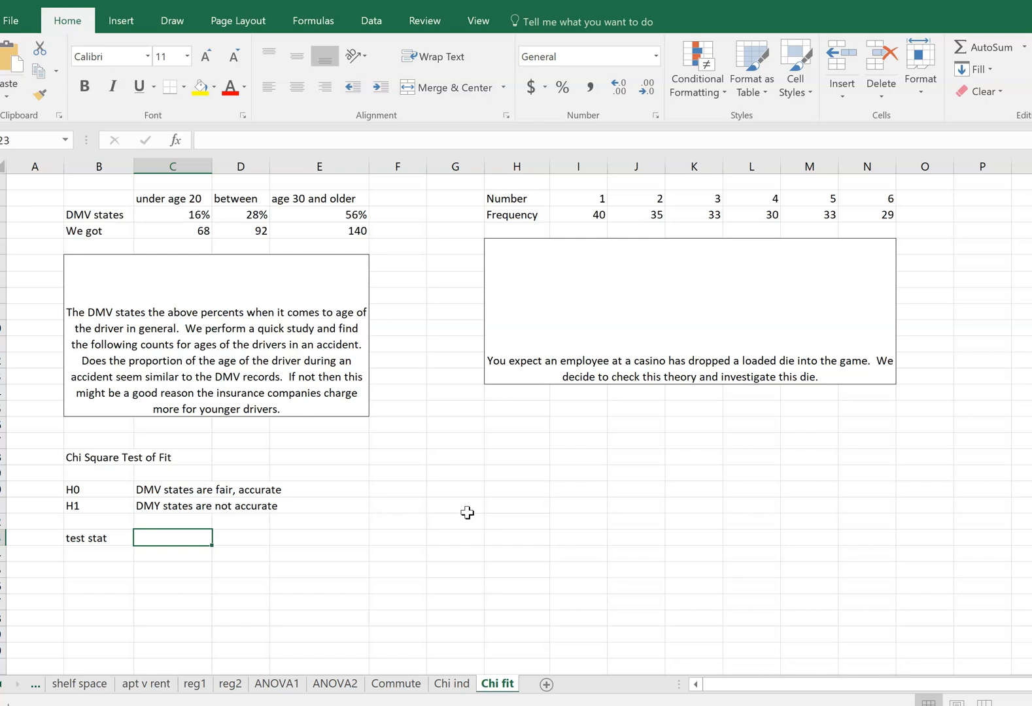
type("f0")
key("Tab")
type("fe")
key("Return")
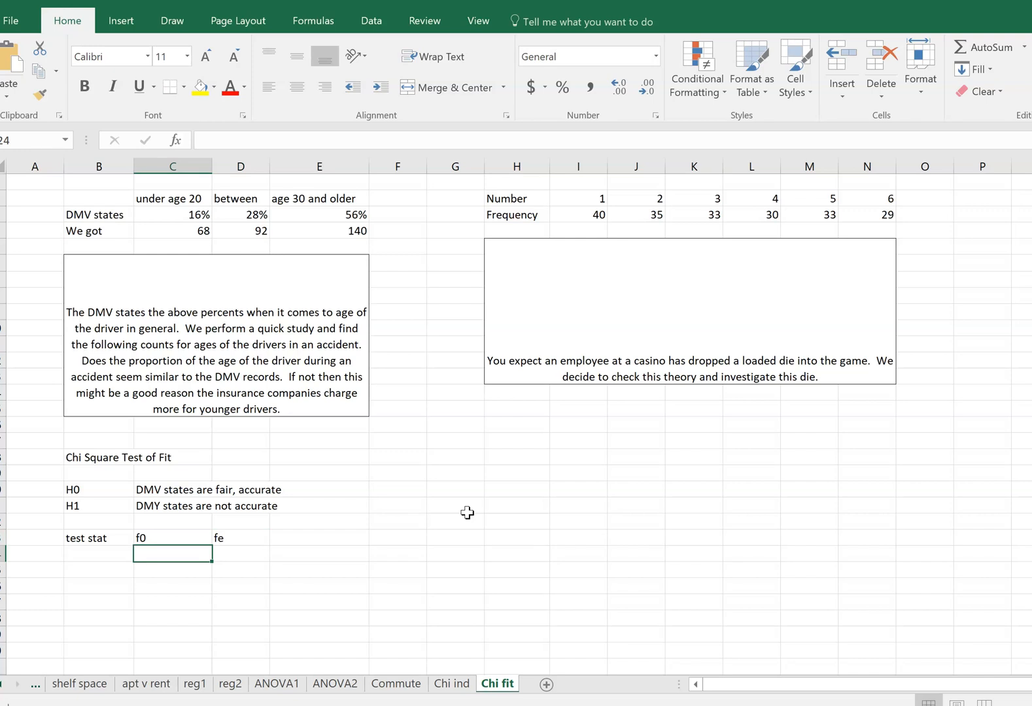
Enter the observed counts 68, 92 and 140 under the f0 heading in C24:C26.
type("68")
key("Return")
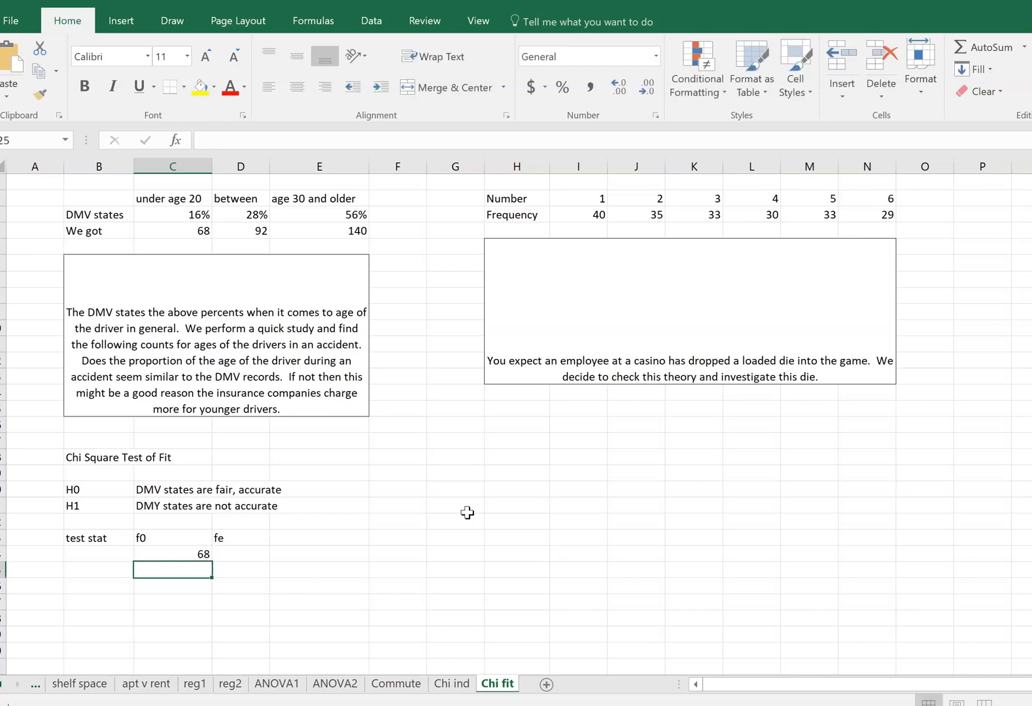
type("92")
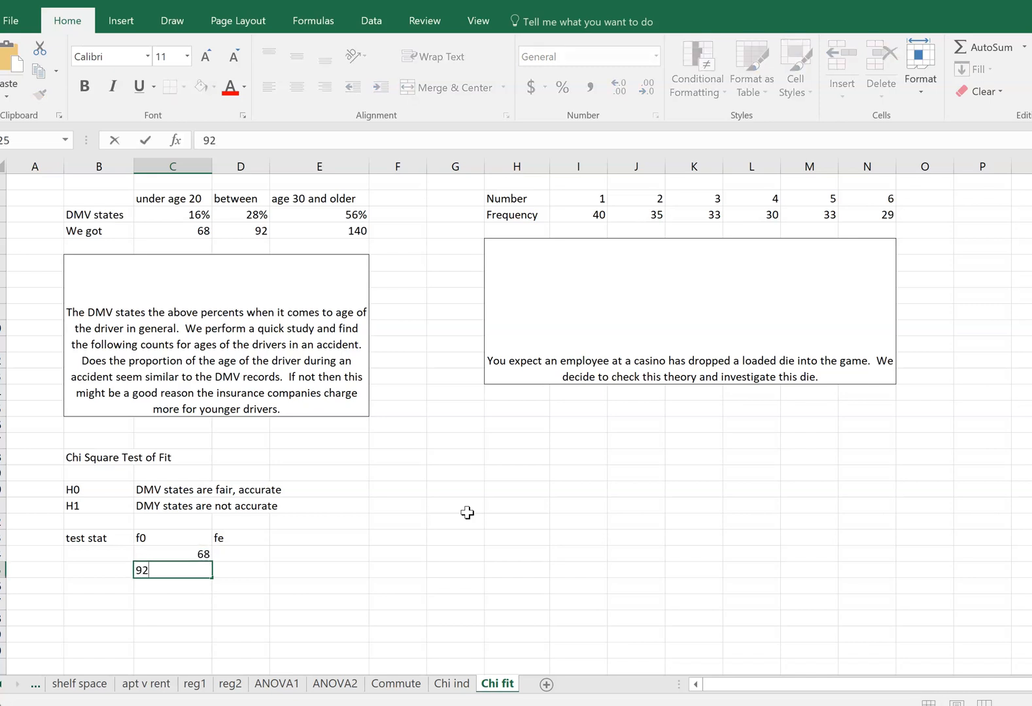
key("Return")
type("140")
key("Left")
key("Up")
key("Up")
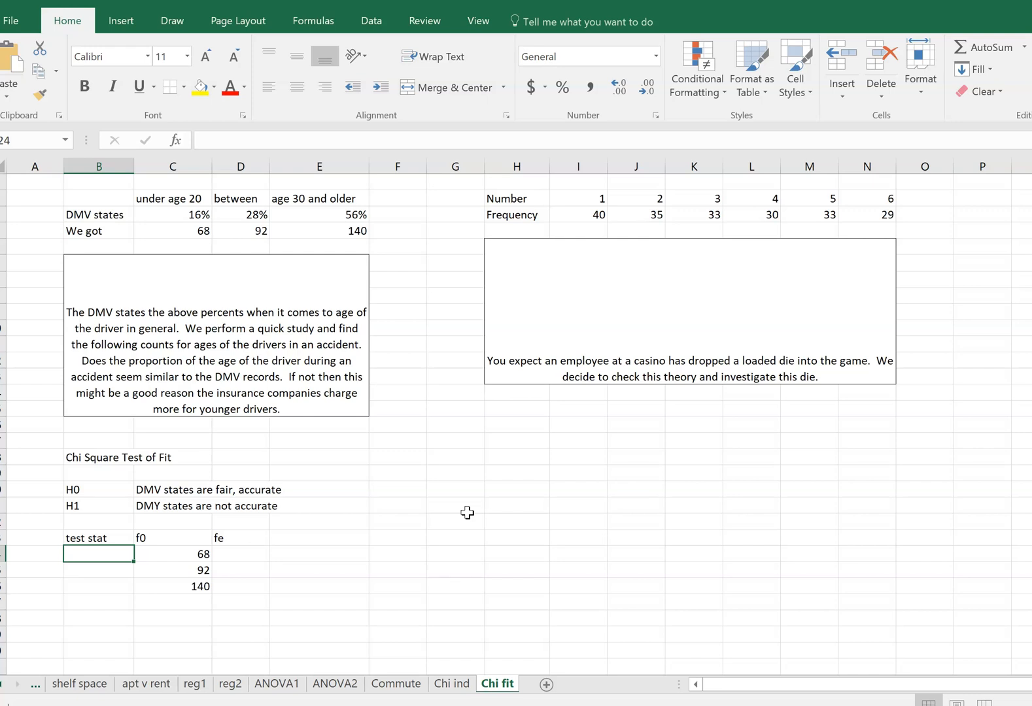
key("Down")
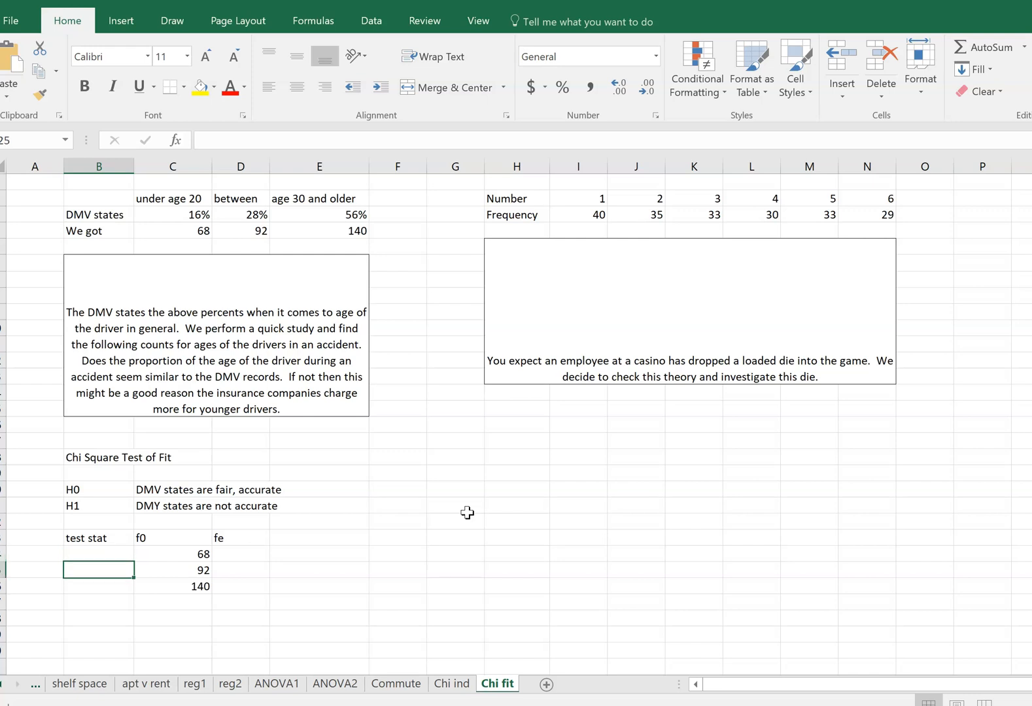
key("Down")
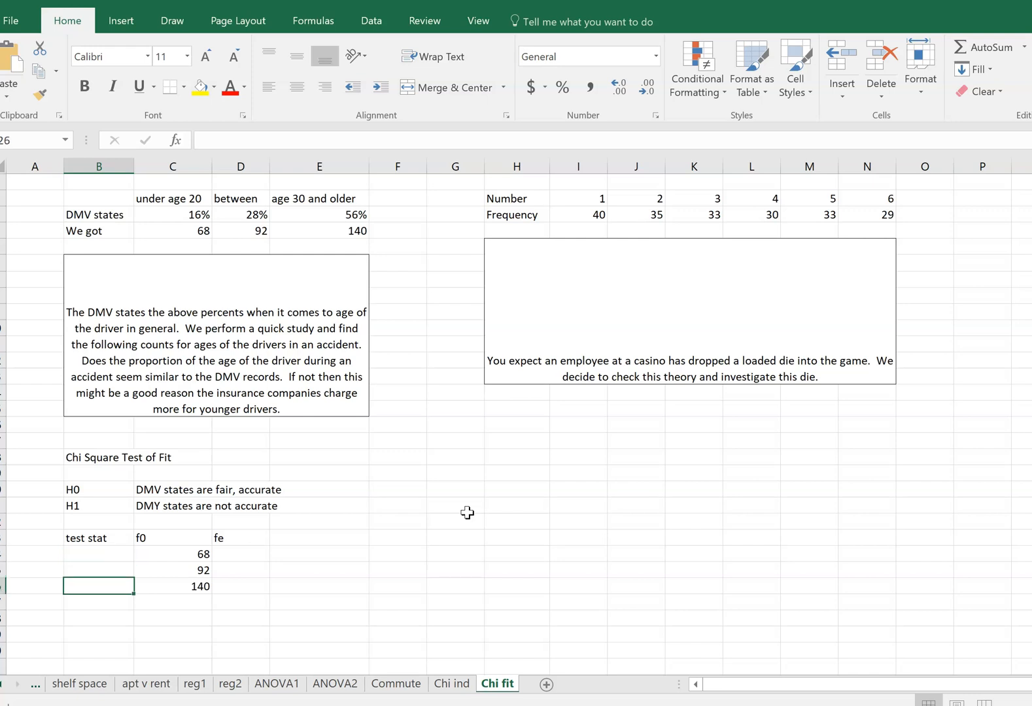
key("Right")
key("Right")
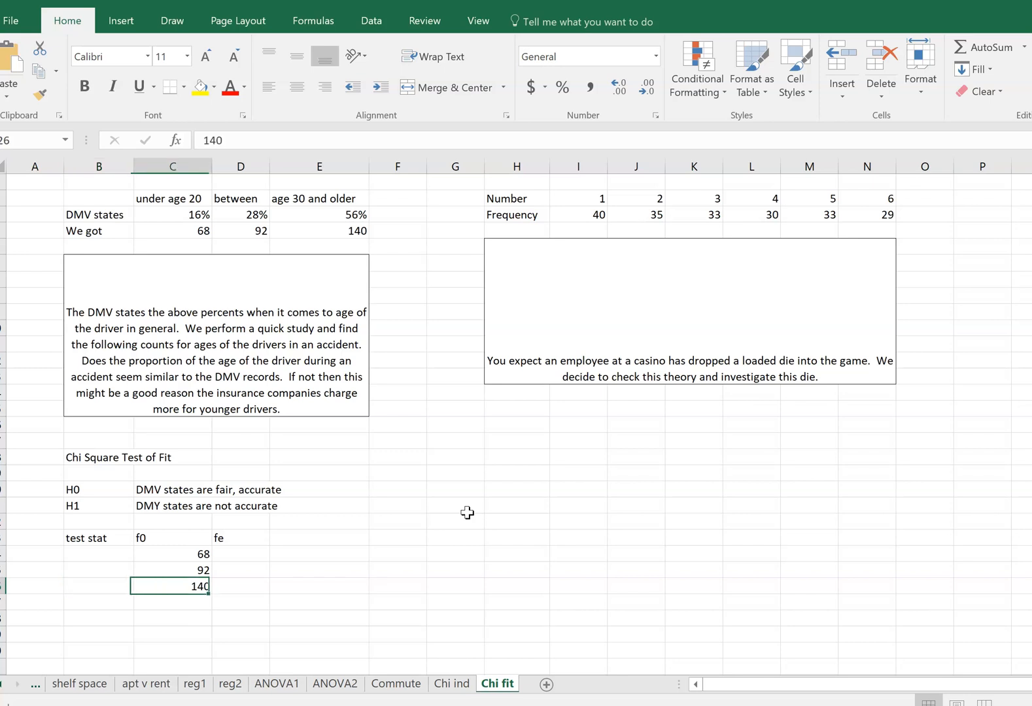
key("Up")
key("Up")
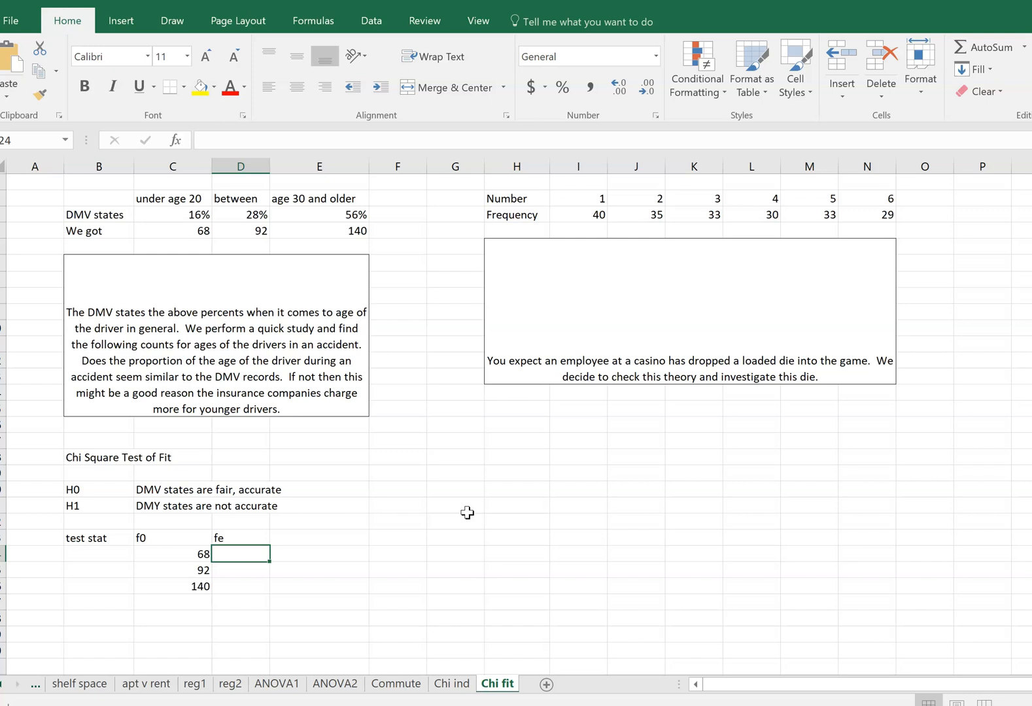
Add the row label "total" in B27, below the observed counts.
key("Left")
key("Left")
key("Down")
key("Down")
key("Down")
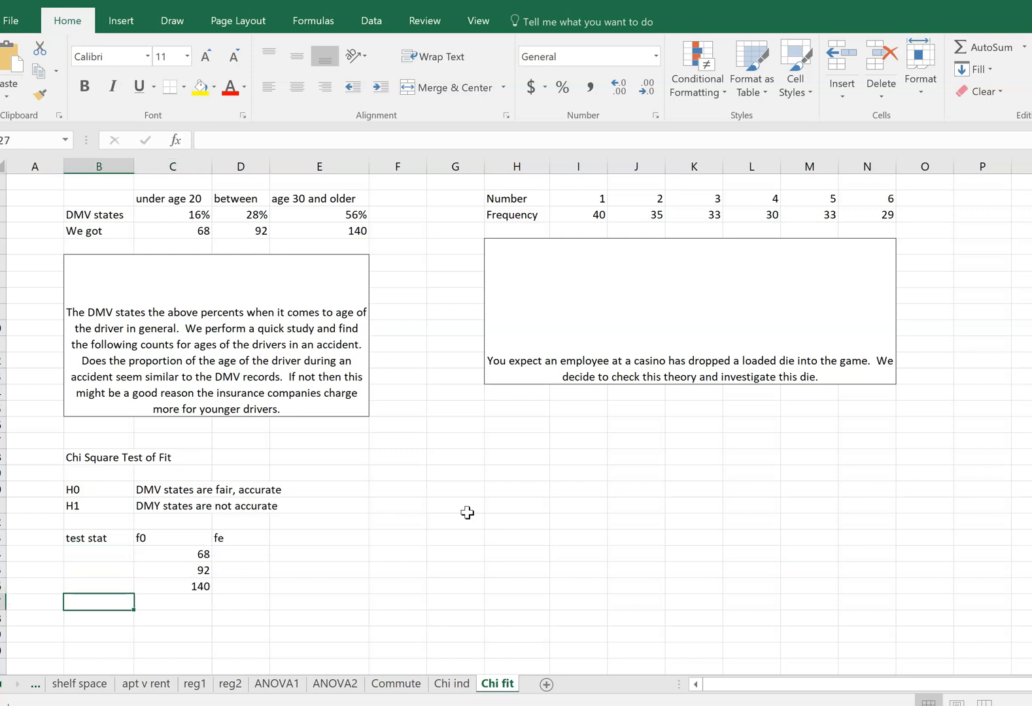
type("totasl")
key("BackSpace")
key("BackSpace")
type("l")
key("Tab")
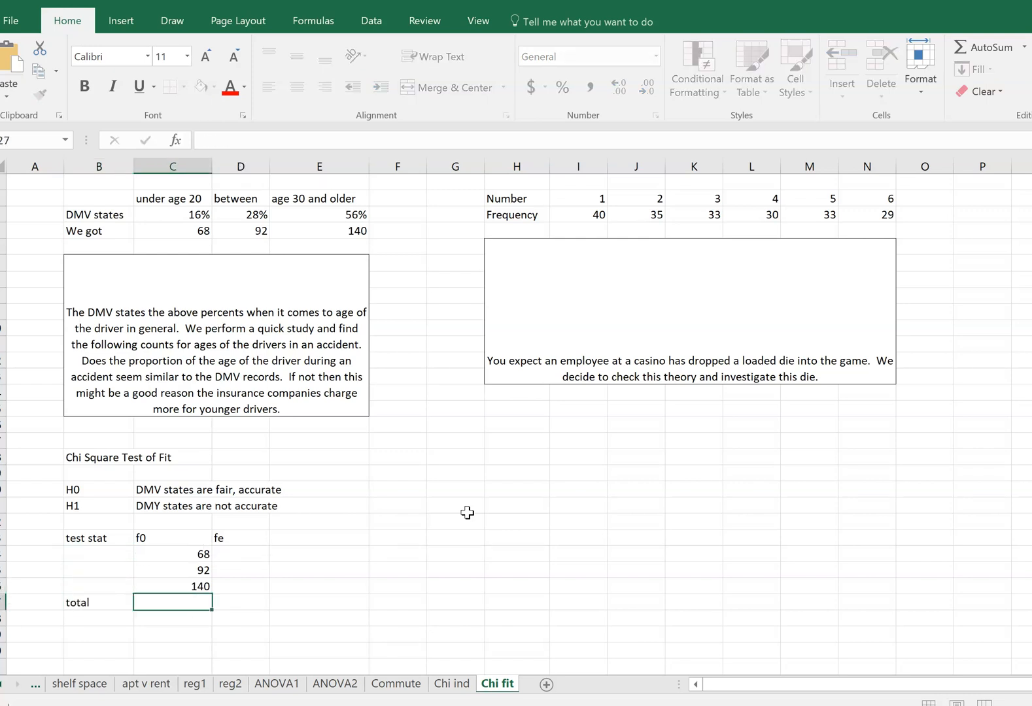
Total the observed counts in C27 with =SUM(C24:C26).
type("=sum*(")
key("BackSpace")
key("BackSpace")
type("(")
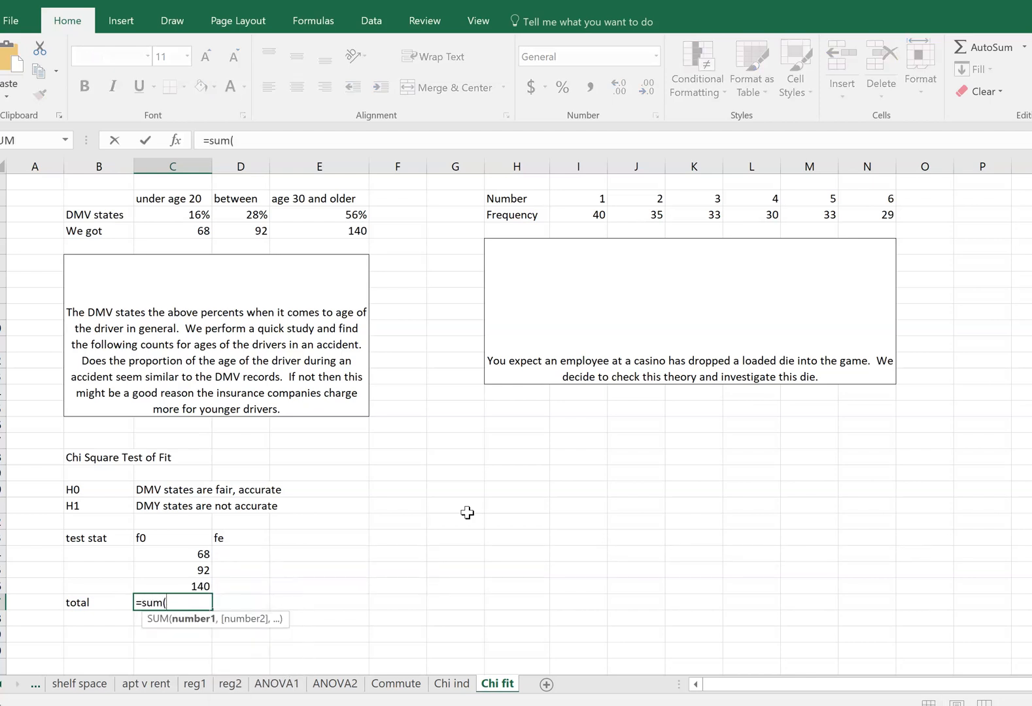
left_click_drag(181, 553, 181, 584)
key("Return")
key("Right")
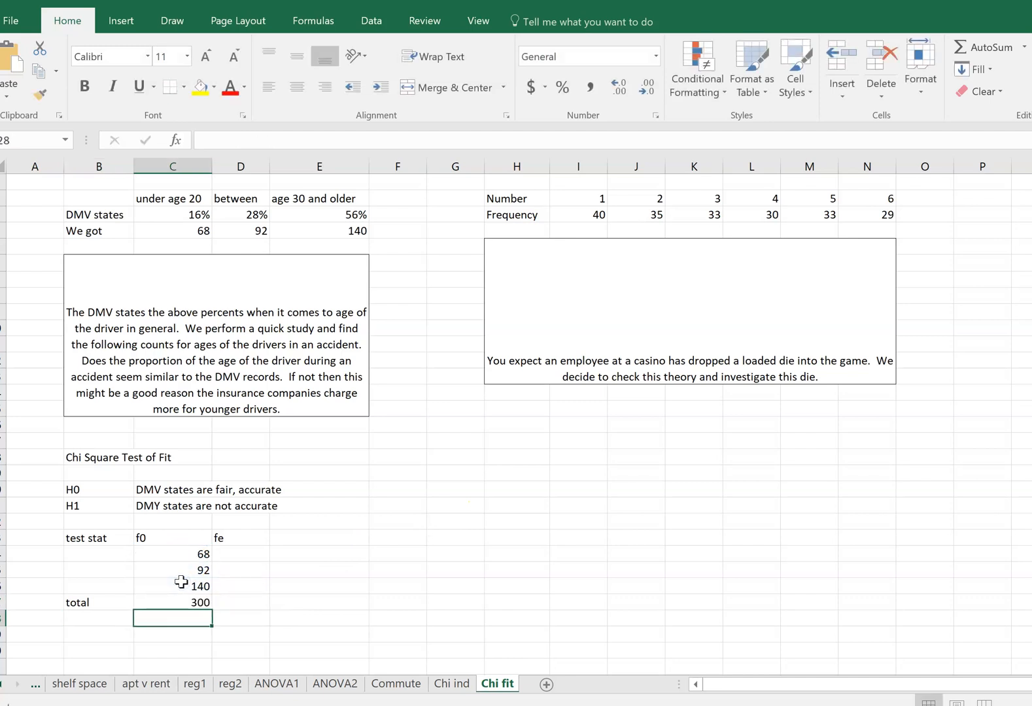
key("Up")
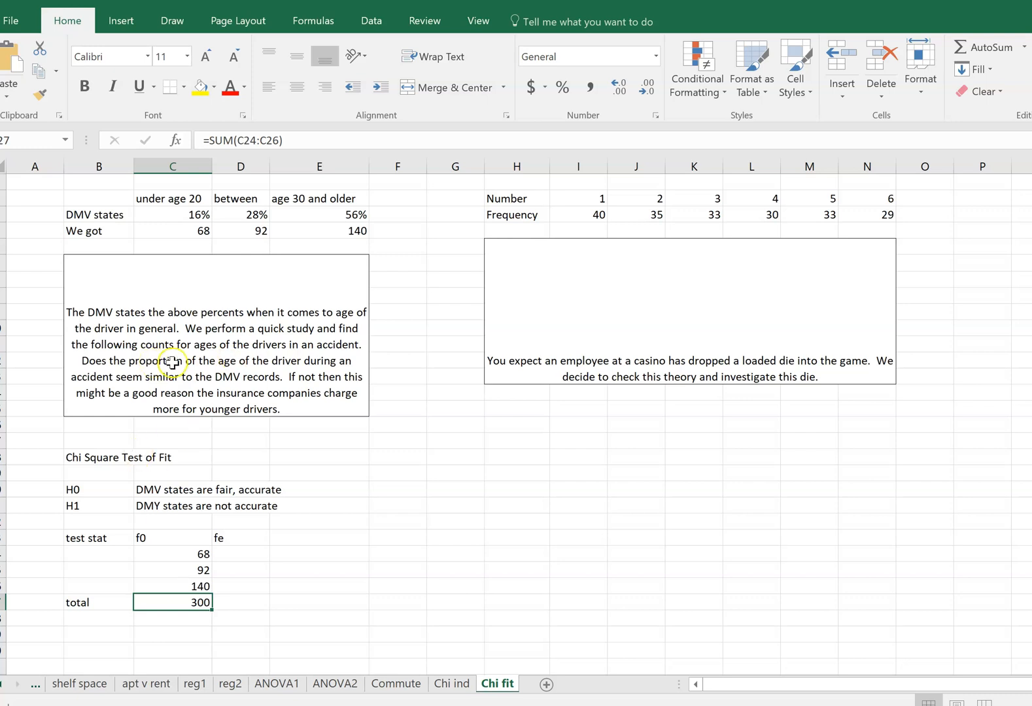
Calculate the expected count for the under age 20 group in D24 as =.16*C27.
left_click(246, 554)
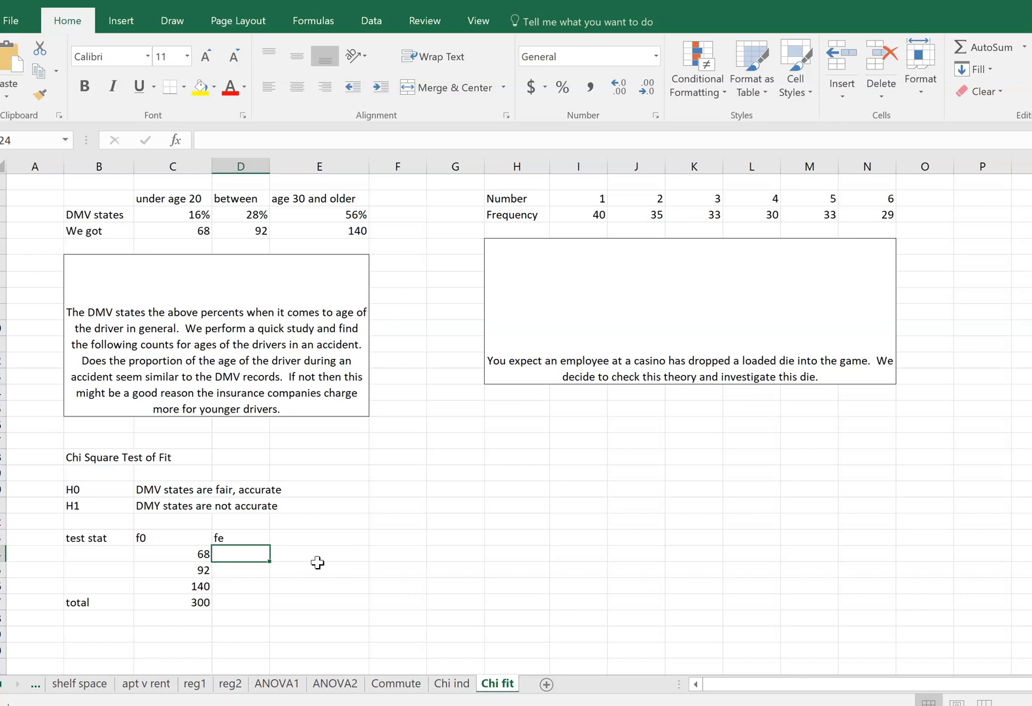
type("=")
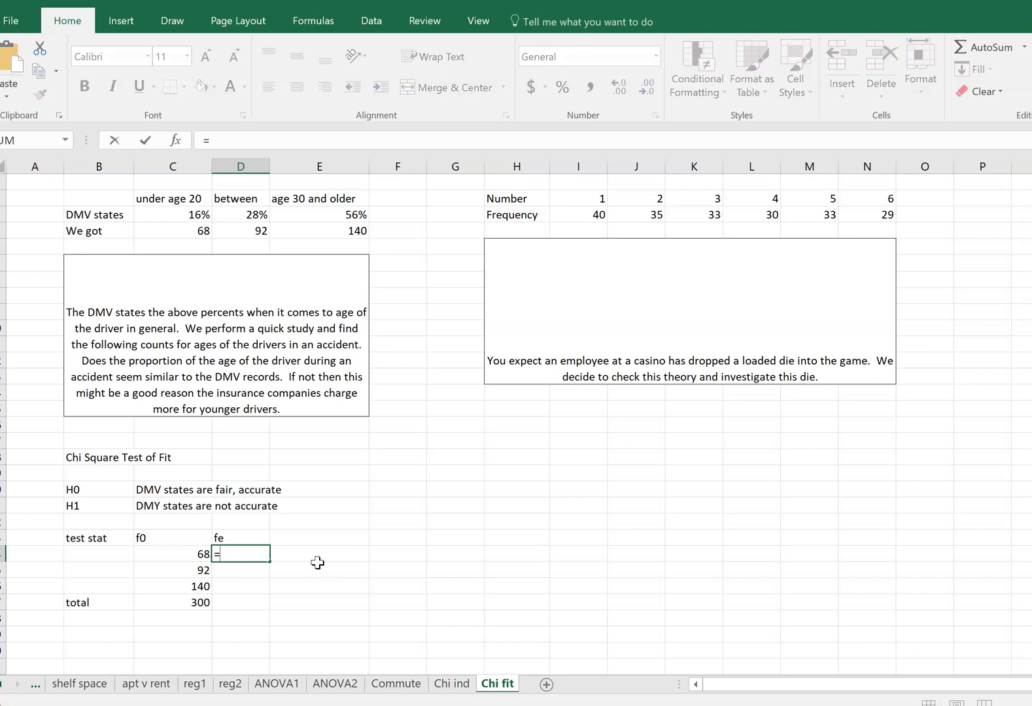
type(".16*")
left_click(189, 606)
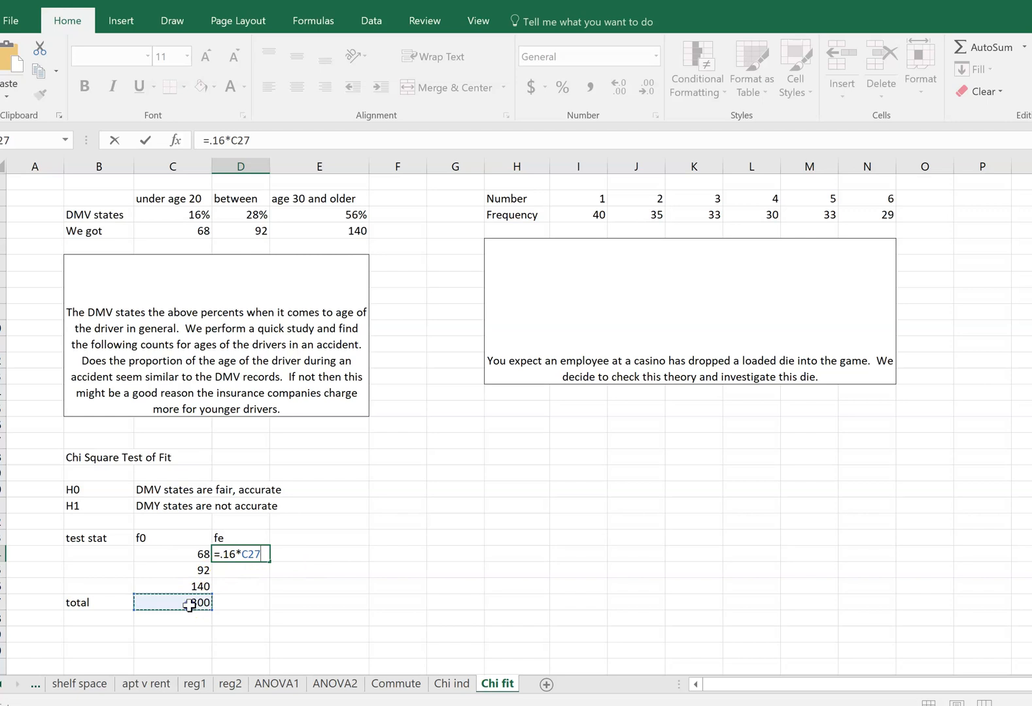
key("Return")
key("Up")
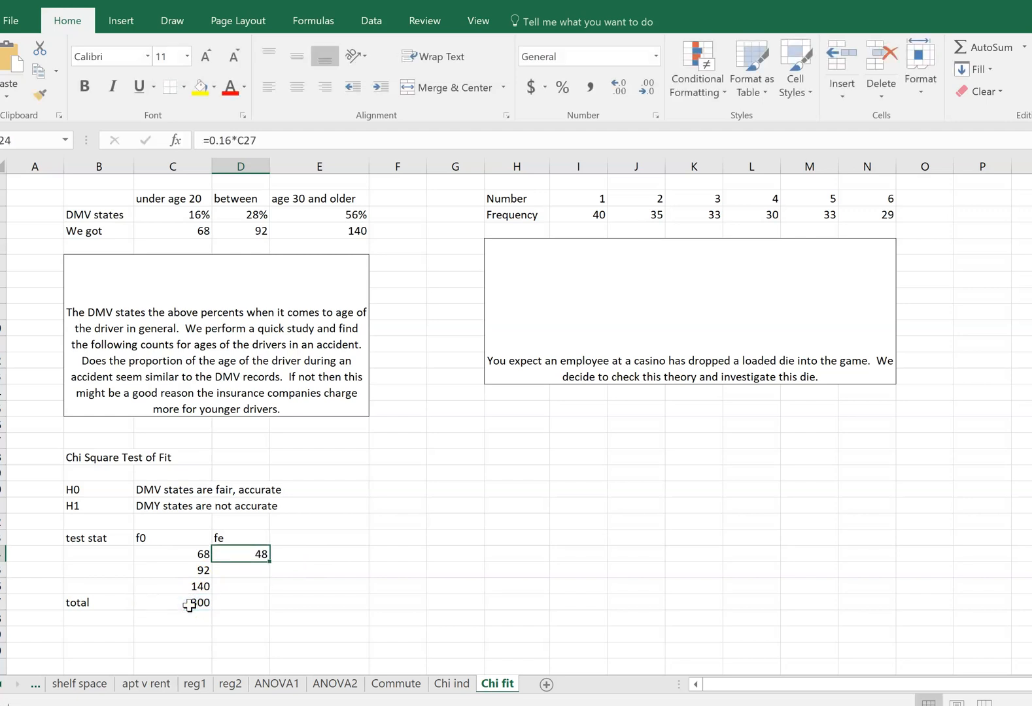
key("Left")
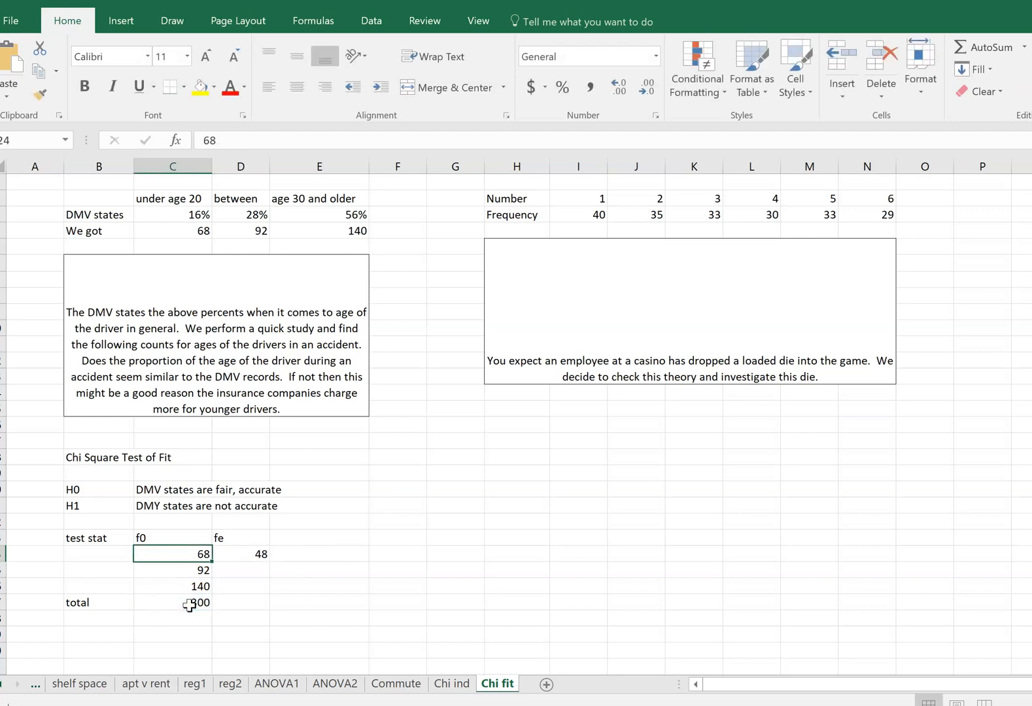
key("Right")
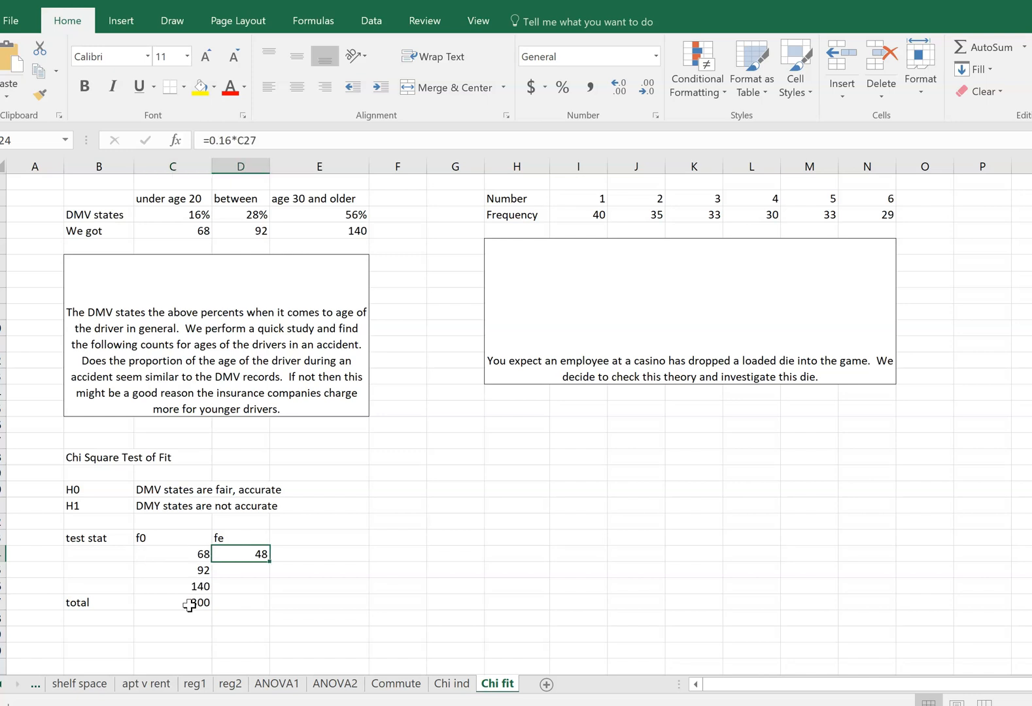
key("Left")
key("Right")
key("Left")
key("Right")
Calculate the expected count for the middle age group in D25 as =C27*.28.
key("Down")
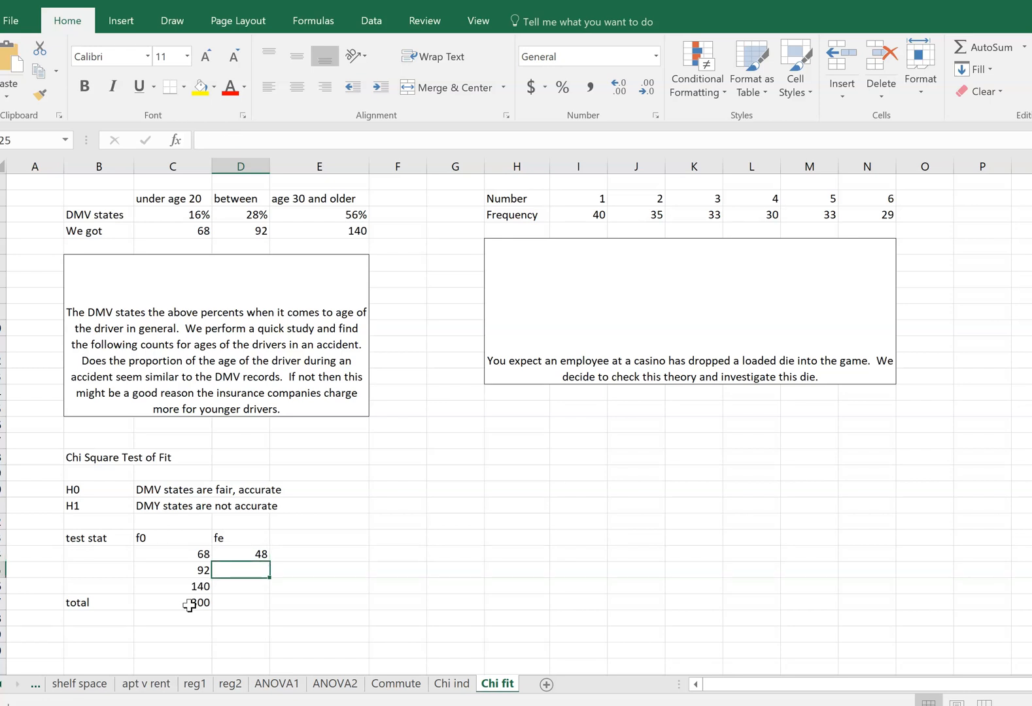
type("=")
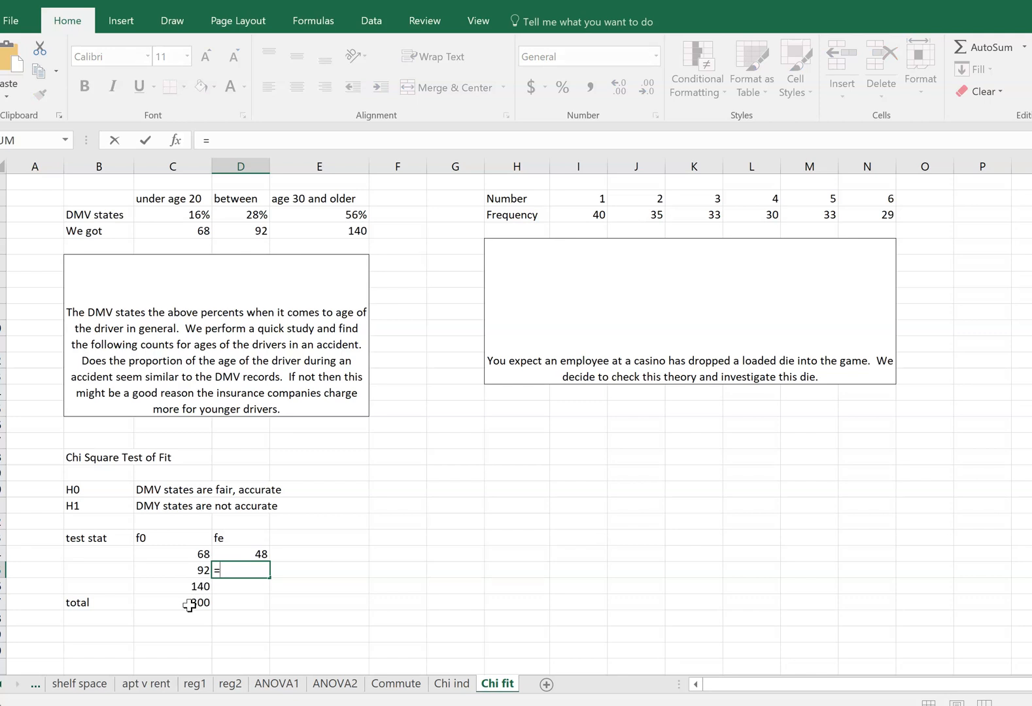
left_click(189, 605)
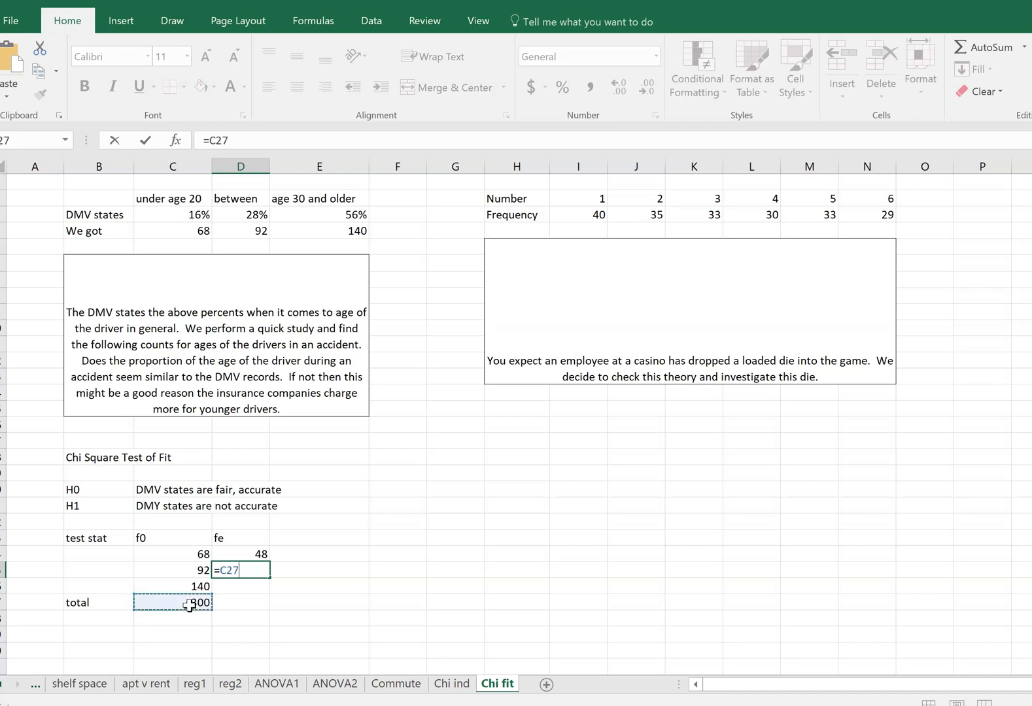
type("*.28")
key("Return")
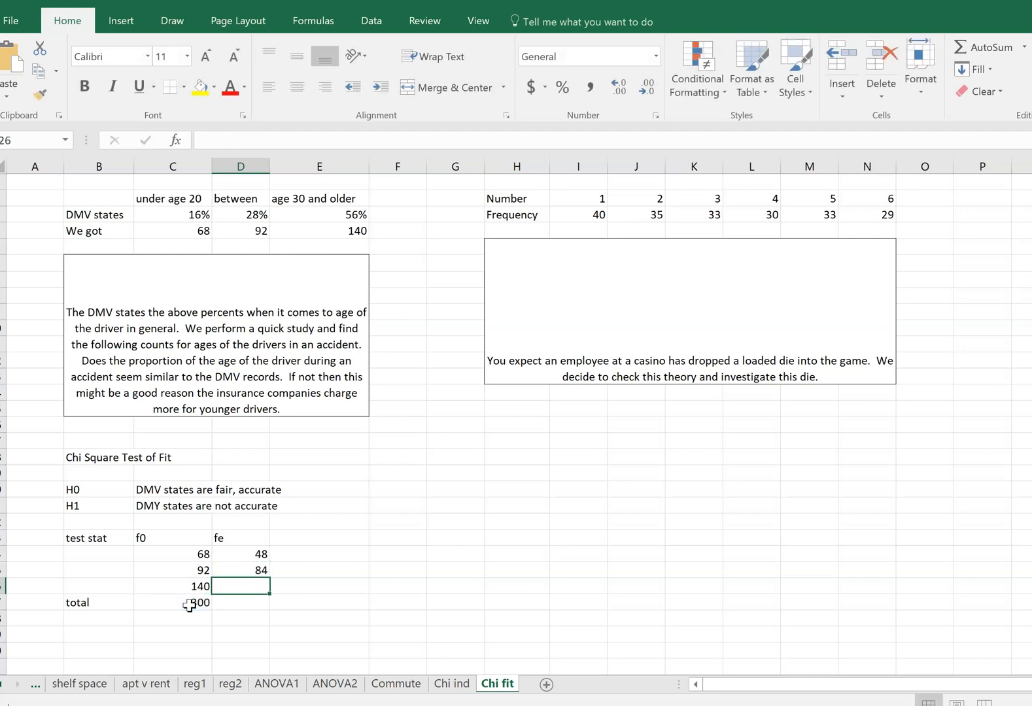
key("Up")
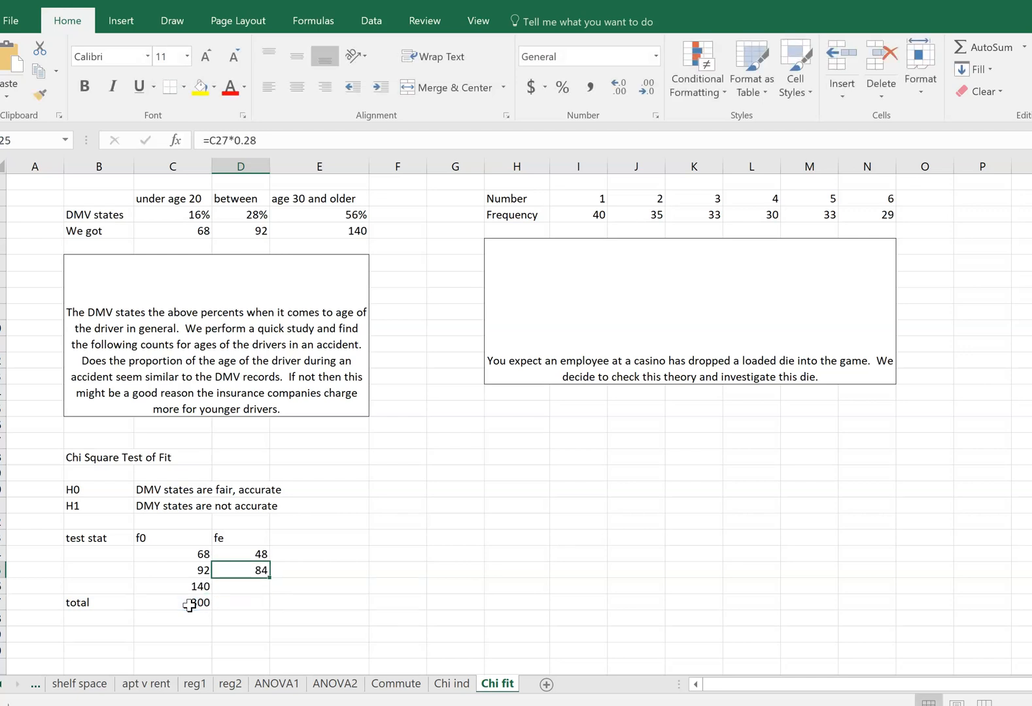
key("Left")
key("Right")
Calculate the expected count for the age 30 and older group in D26 as =300*.56.
key("Down")
key("Down")
type("=")
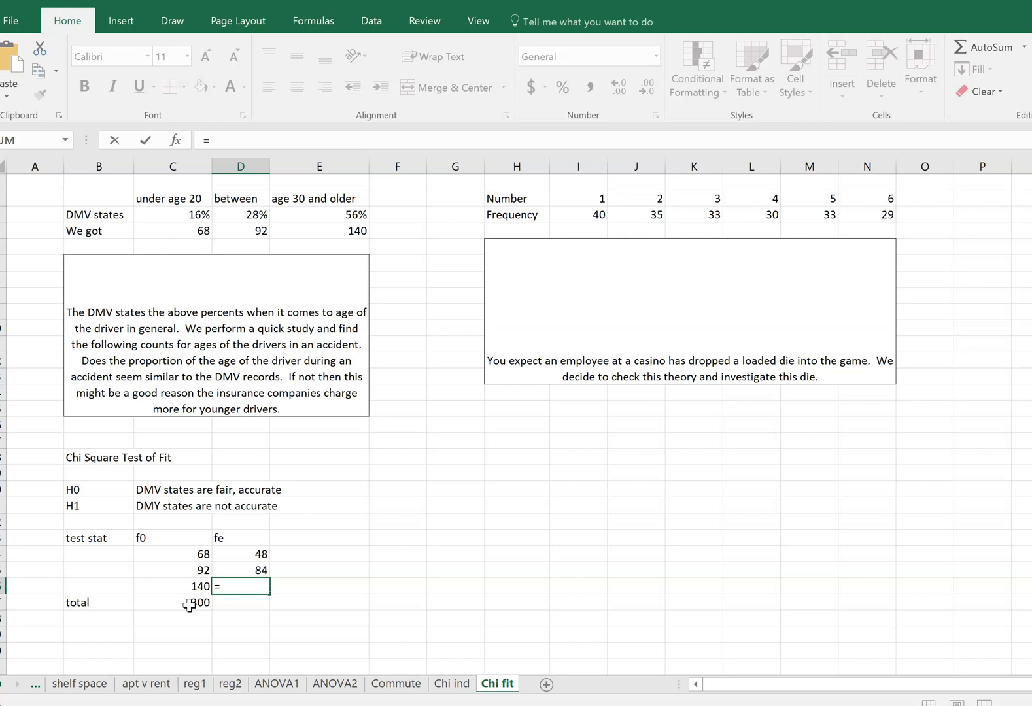
type("300*.56")
key("Return")
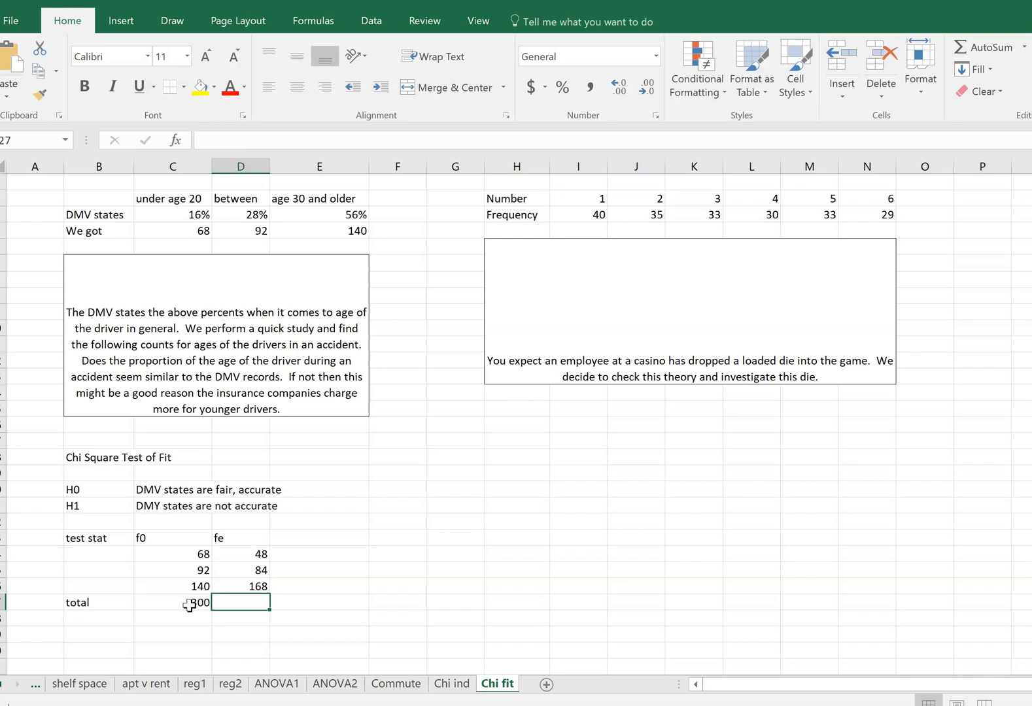
key("Up")
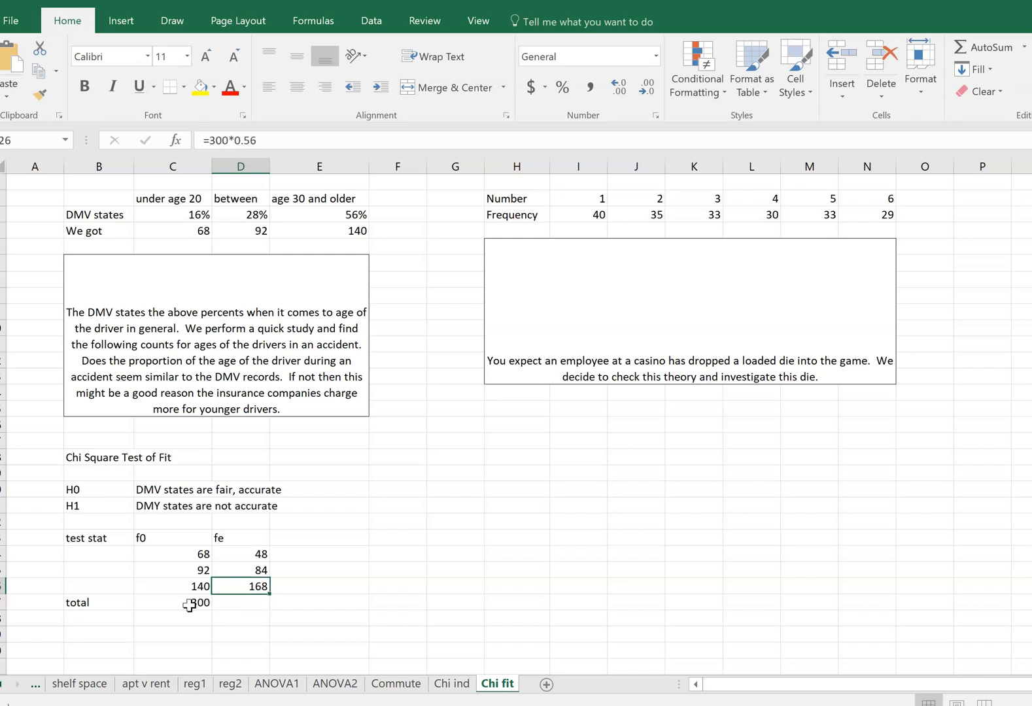
Fill the total formula from C27 across to D27 to total the expected counts.
left_click(200, 604)
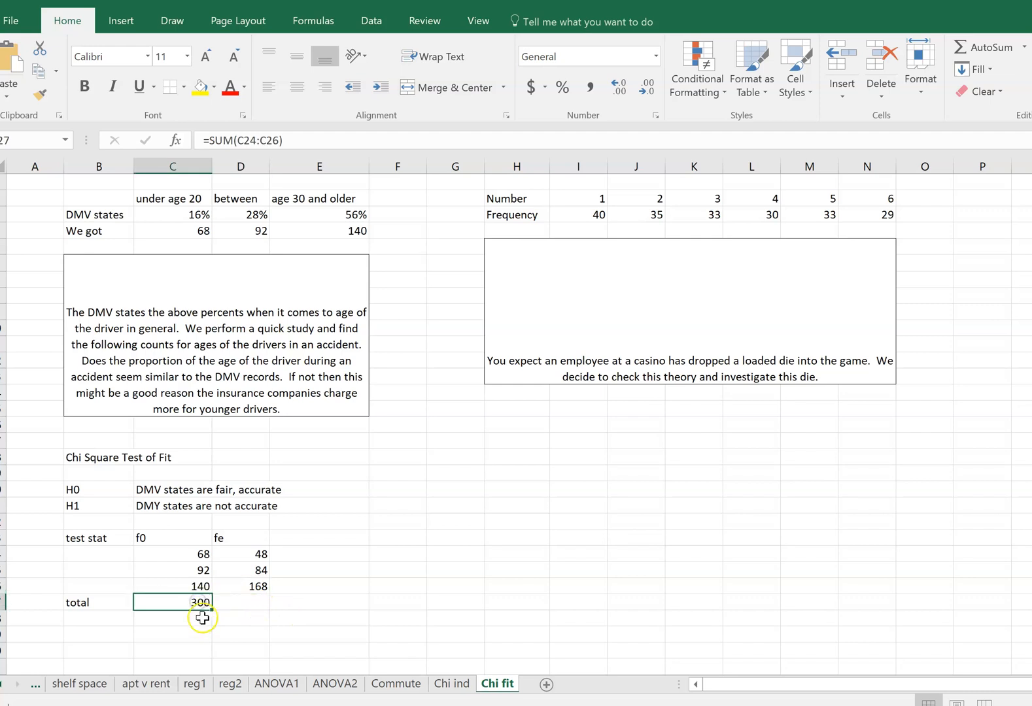
left_click_drag(210, 610, 265, 612)
left_click(301, 610)
key("Left")
key("Left")
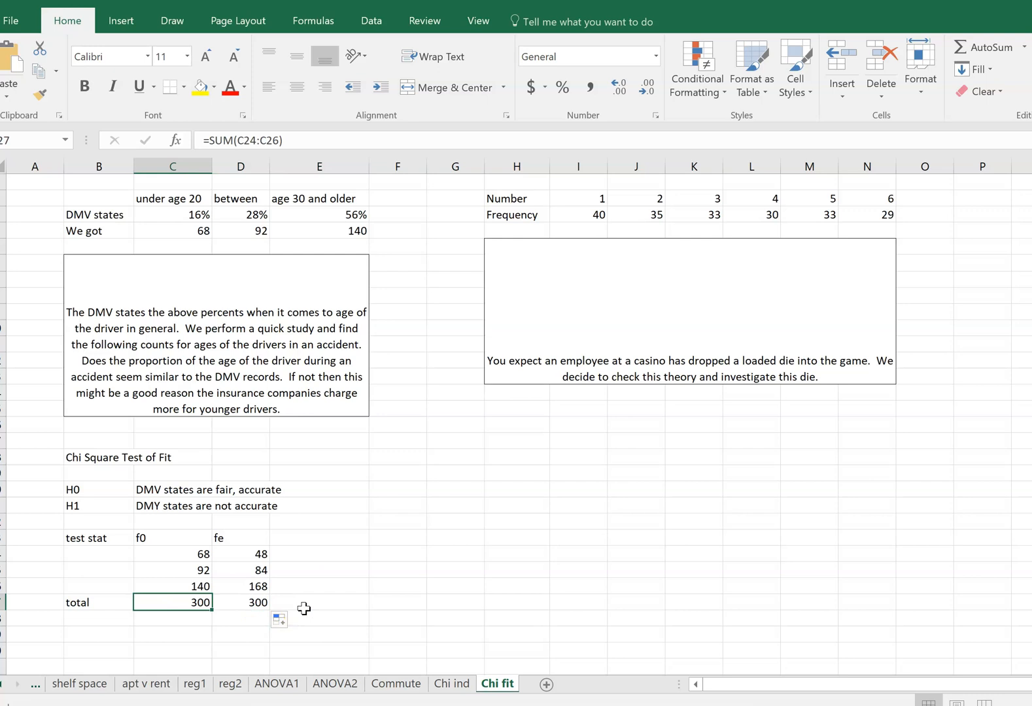
key("Right")
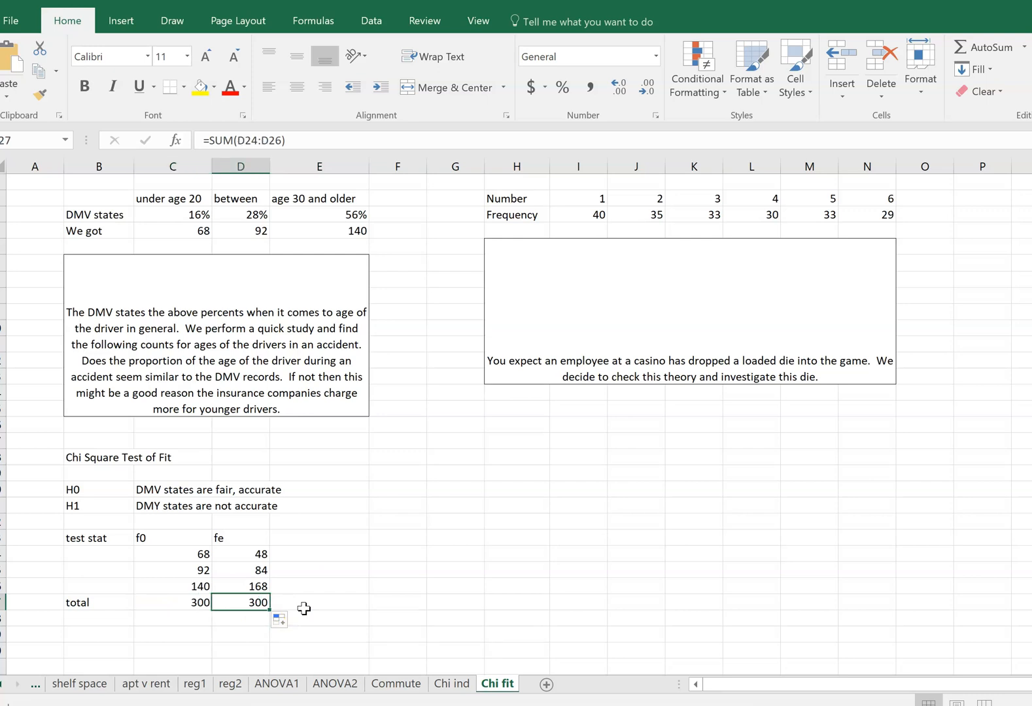
Enter the column heading "(f0-fe)^2/fe" in E23, beside the fe heading.
key("Up")
key("Up")
key("Up")
key("Up")
key("Right")
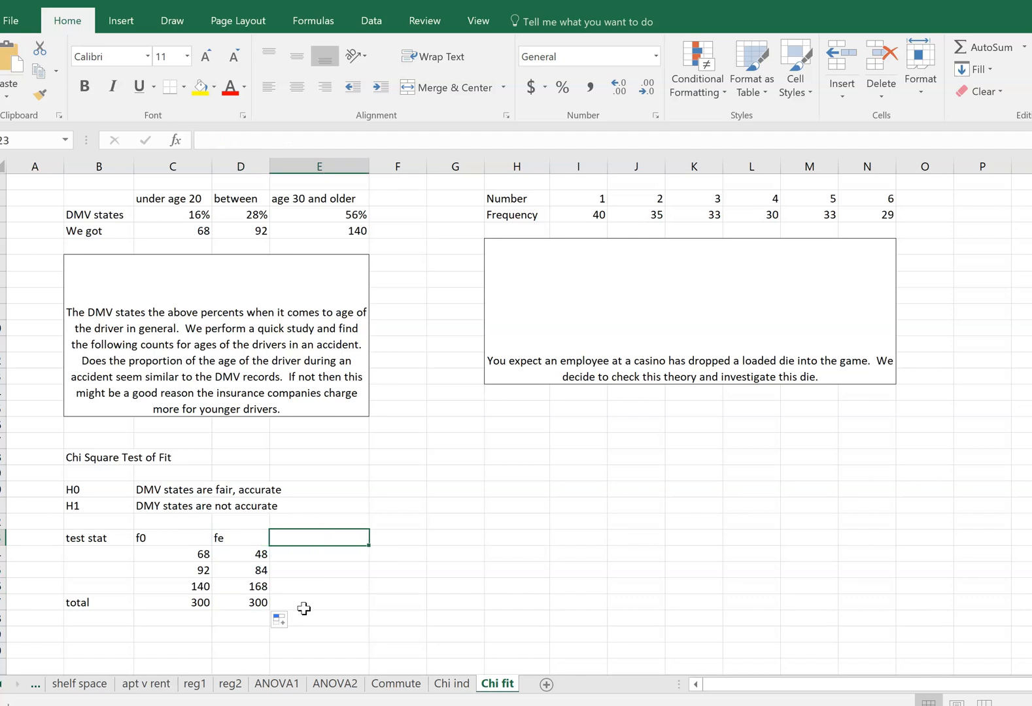
type("(f0-fe)^2")
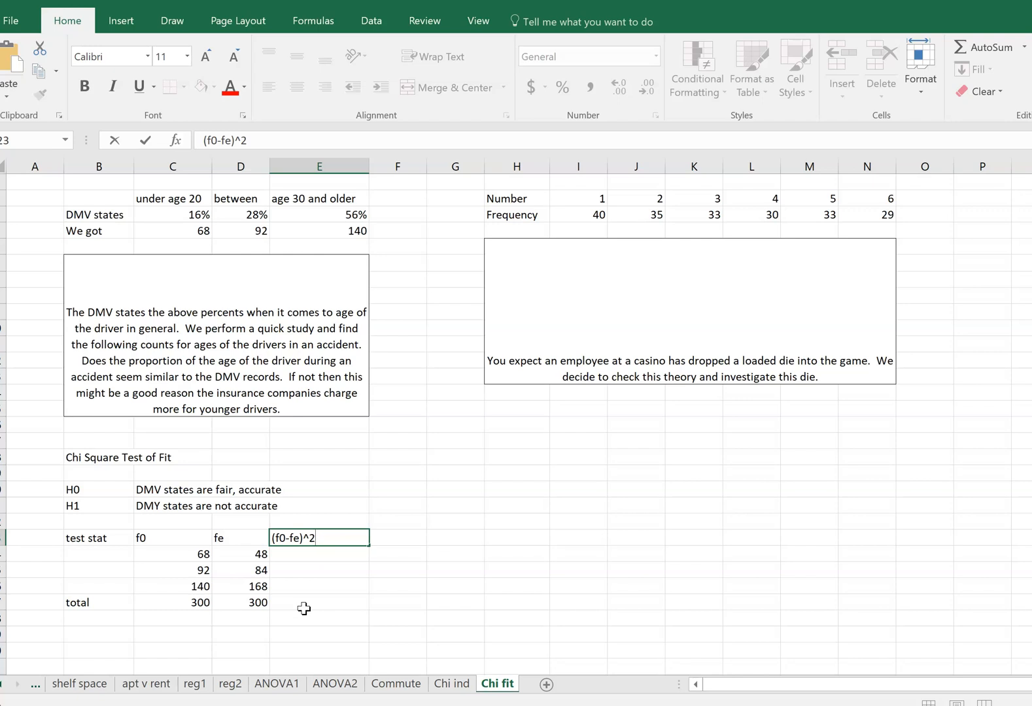
type("/fe")
key("Return")
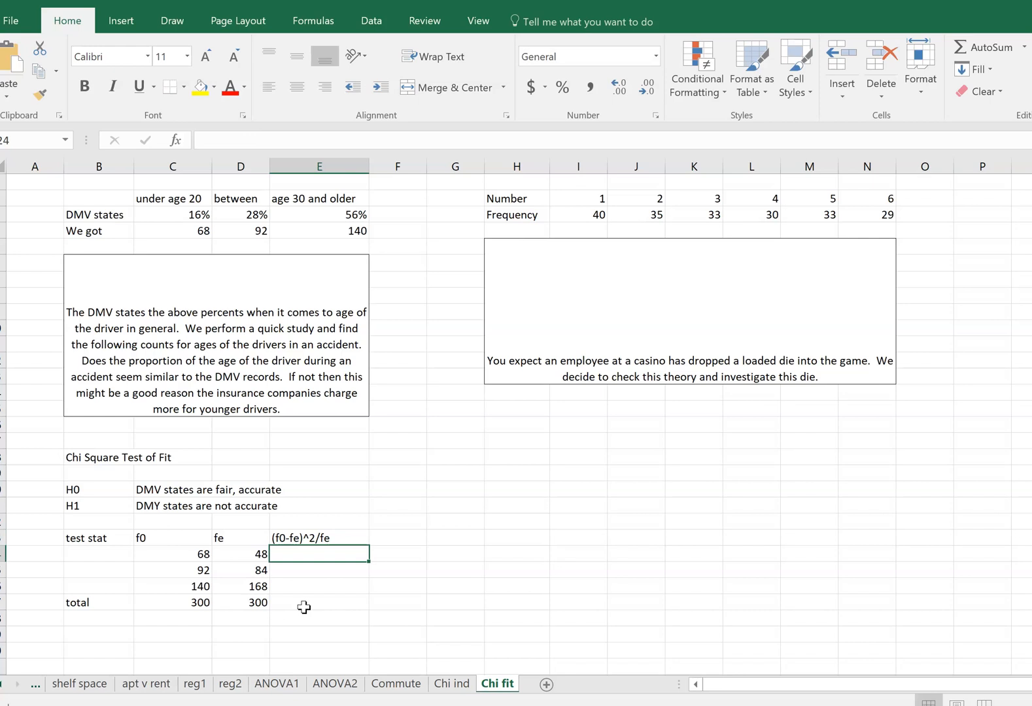
Enter =(C24-D24)^2/D24 in E24 and fill the formula down through E27.
type("=")
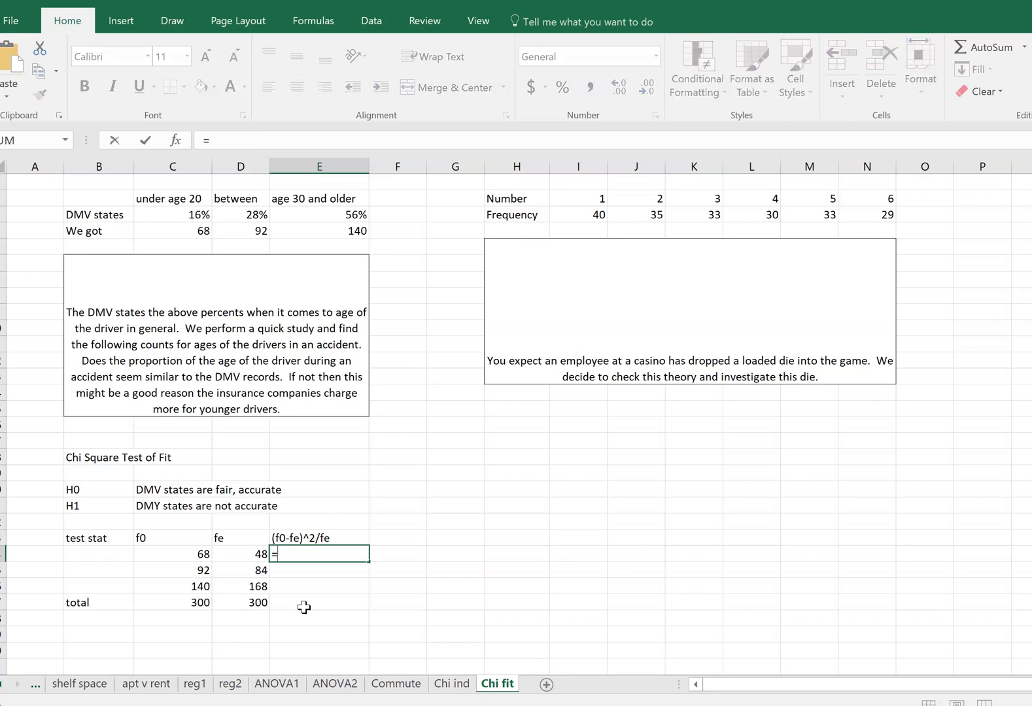
type("(")
left_click(200, 557)
type("-")
left_click(255, 558)
type(")^")
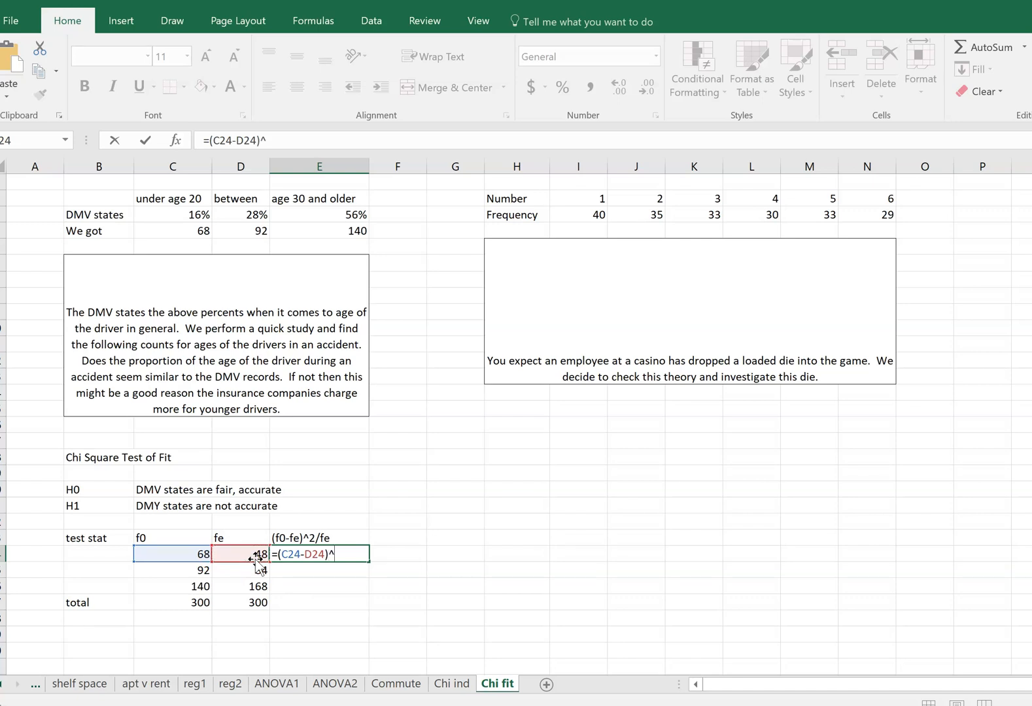
type("2/")
left_click(242, 554)
key("Return")
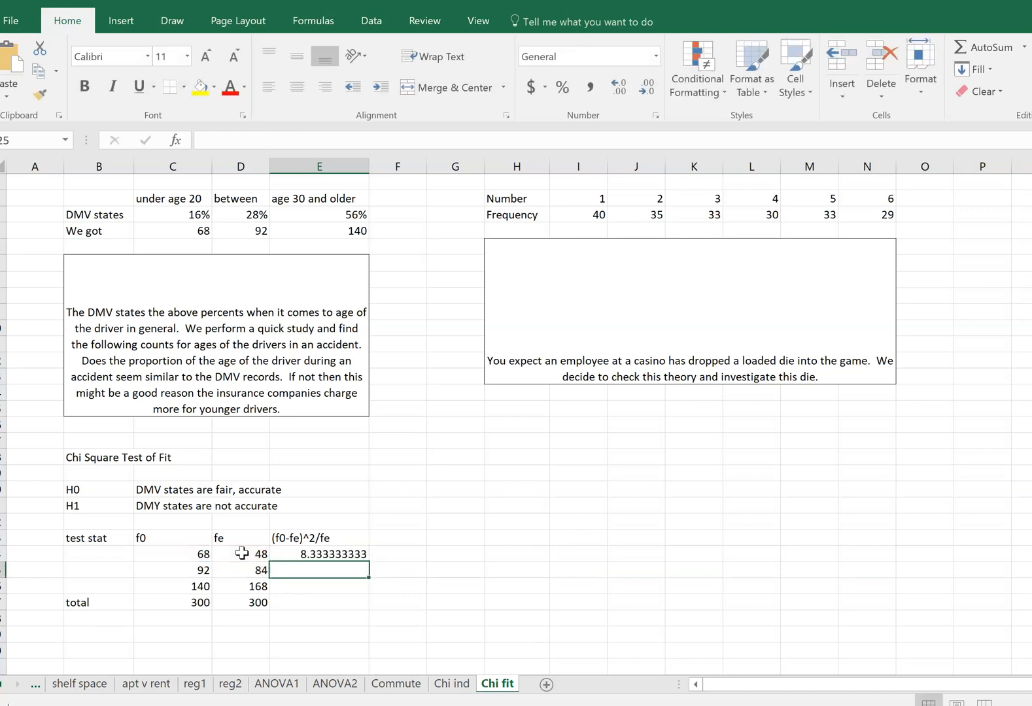
key("Up")
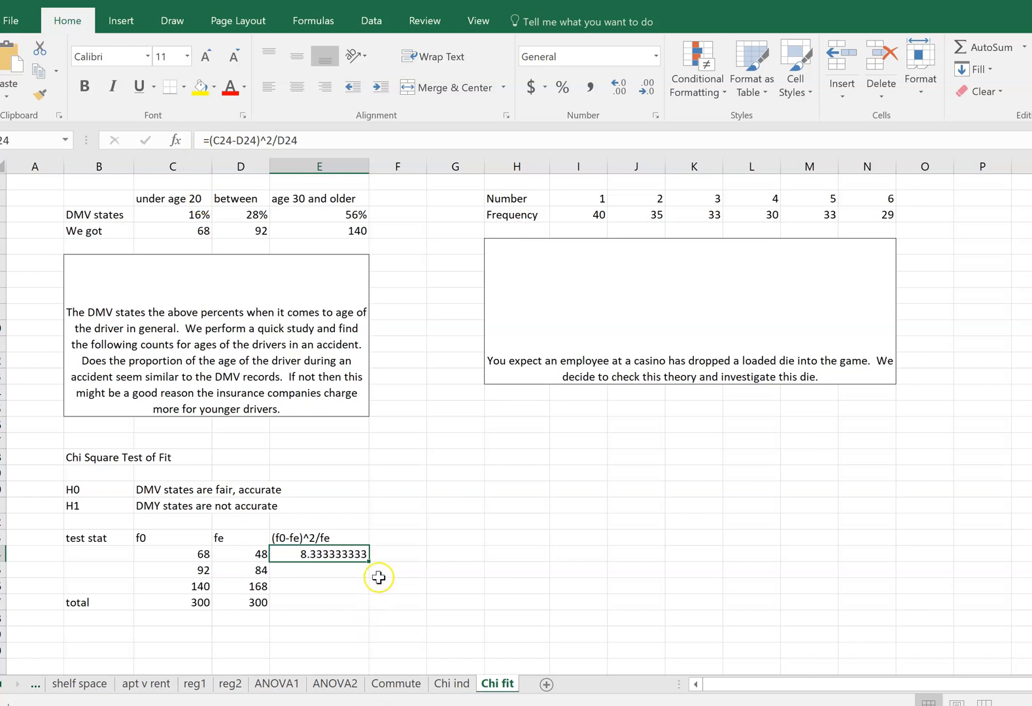
left_click_drag(370, 560, 359, 611)
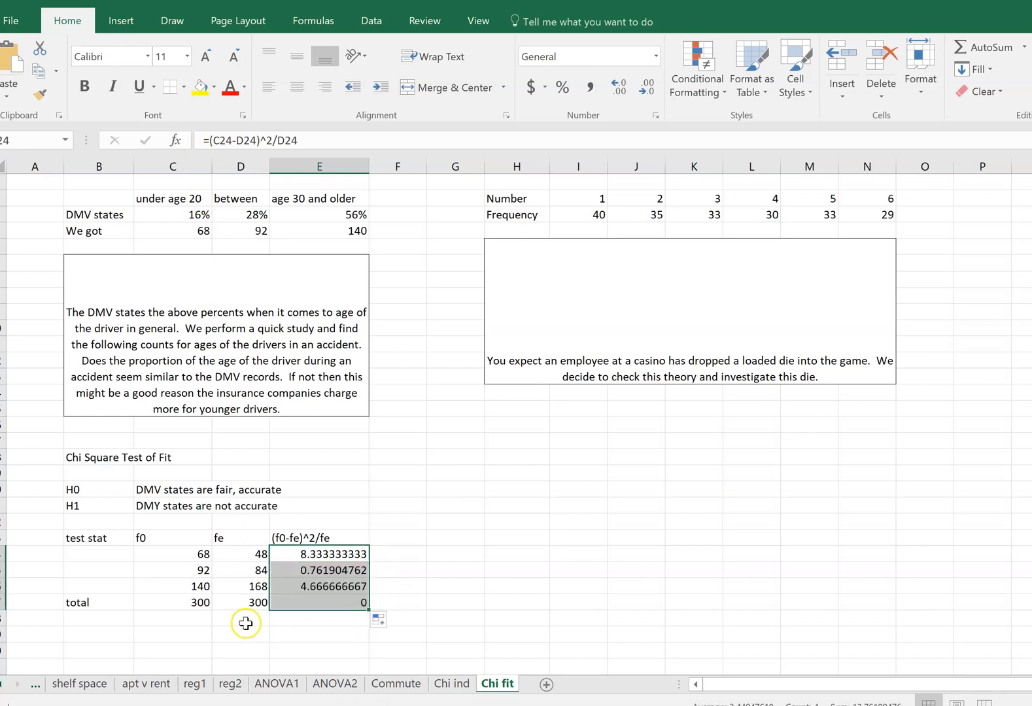
left_click(245, 622)
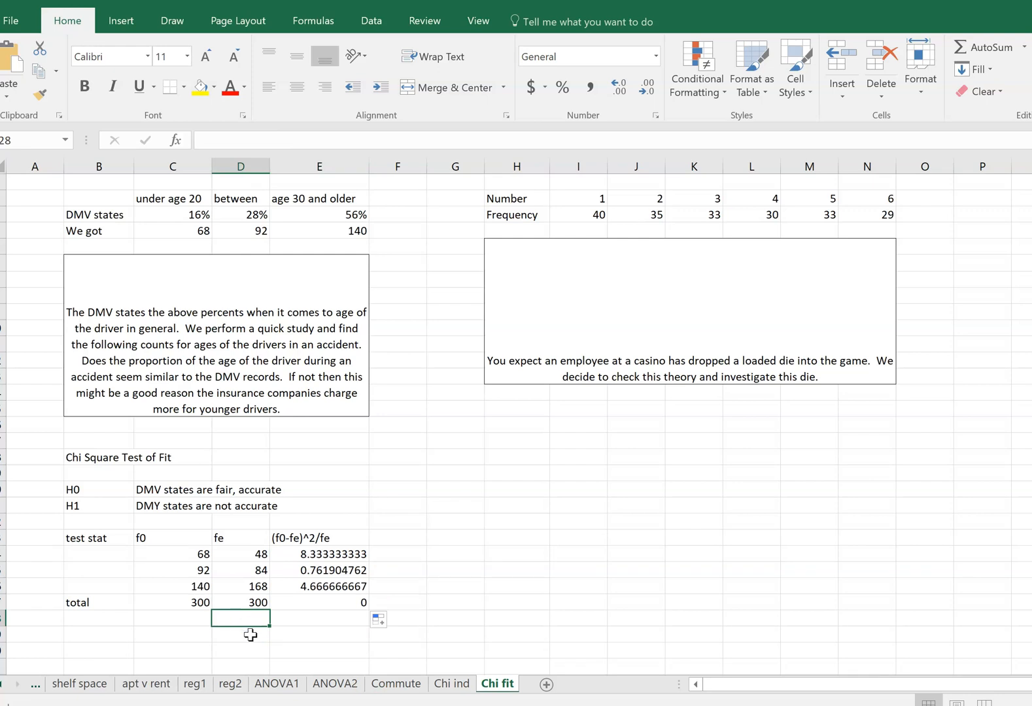
type("sum")
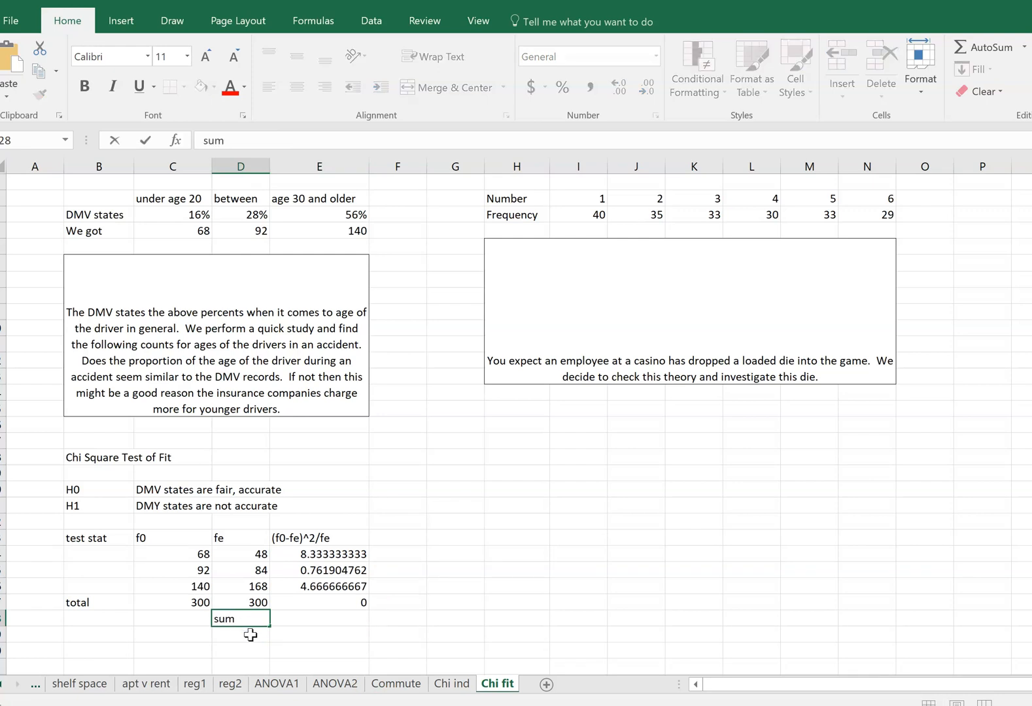
key("Up")
key("Down")
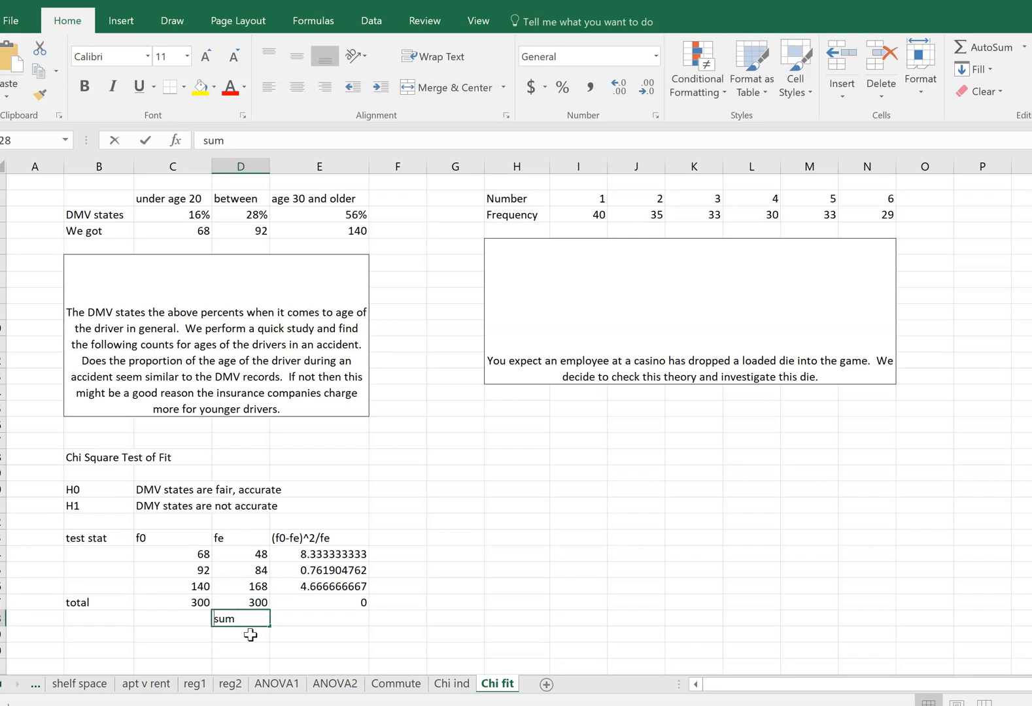
key("Delete")
key("Up")
key("Right")
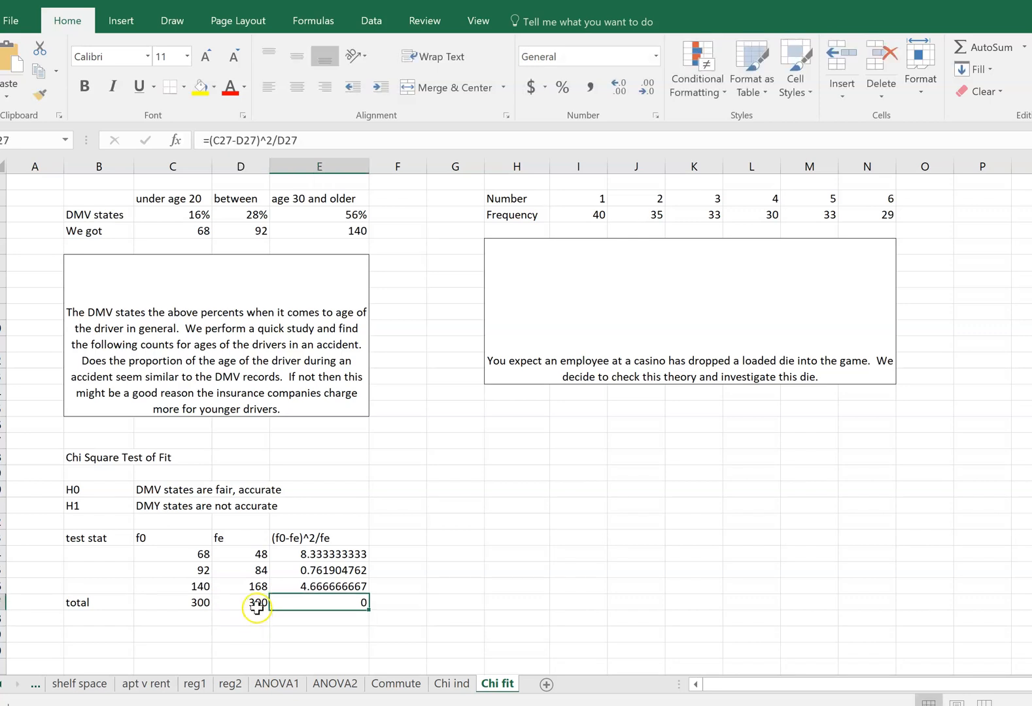
Fill the total formula from D27 across to E27 to sum the (f0-fe)^2/fe column.
left_click(255, 605)
left_click_drag(268, 614, 350, 606)
left_click(393, 608)
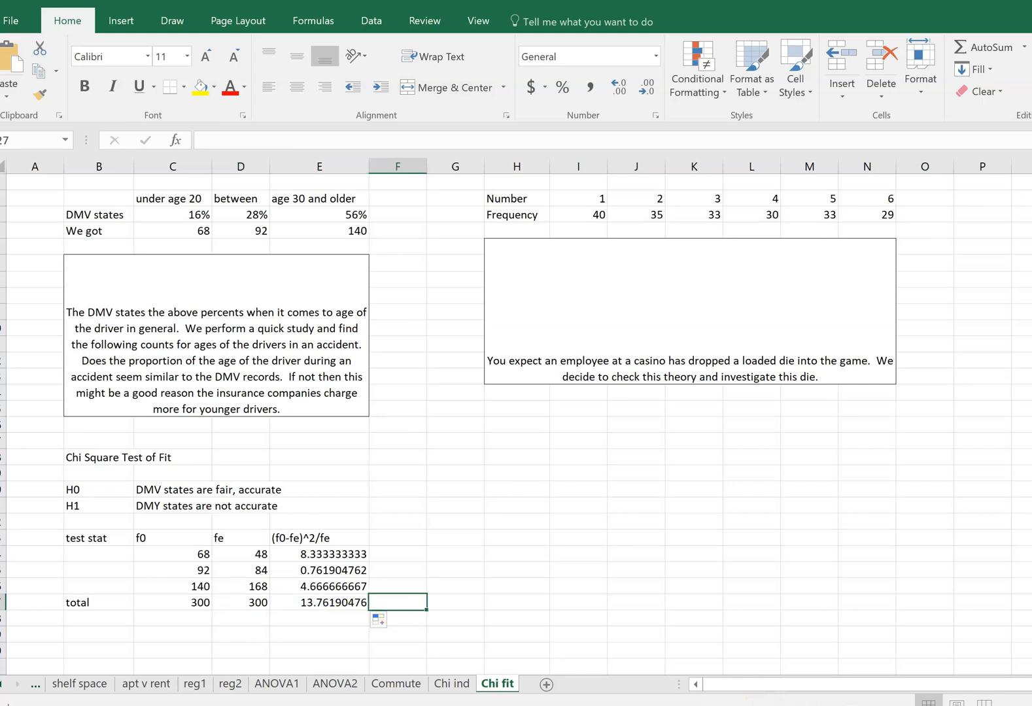
Switch to fsheet2020.pdf, review the chi-square statistic, critical value and p-value formulas, and return to the Excel workbook.
left_click(578, 705)
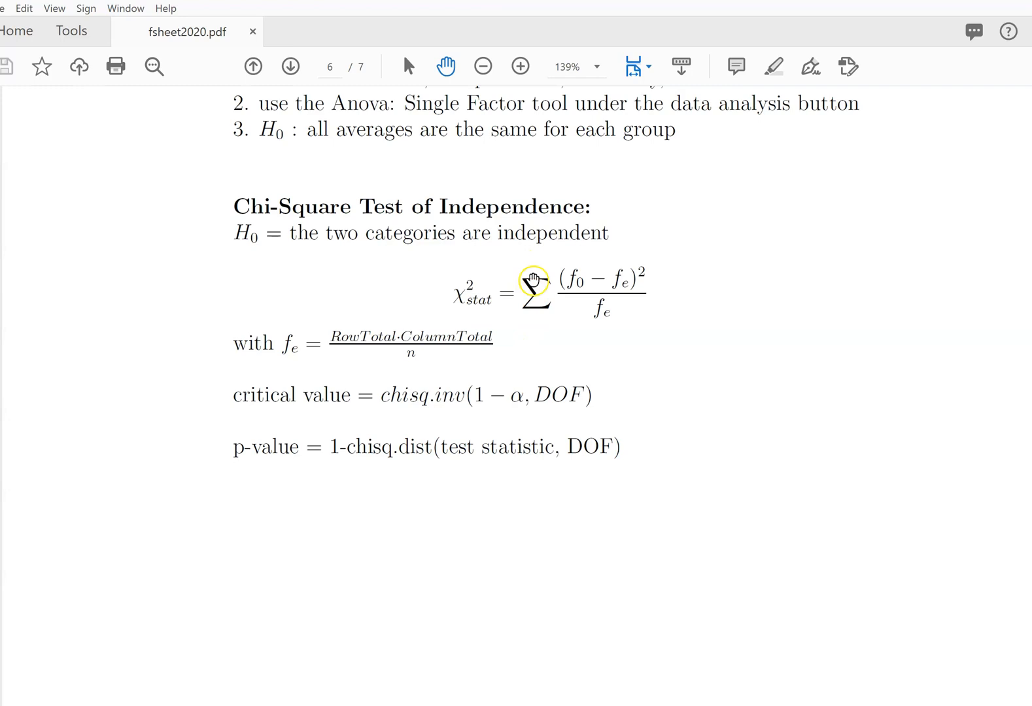
key("alt+Tab")
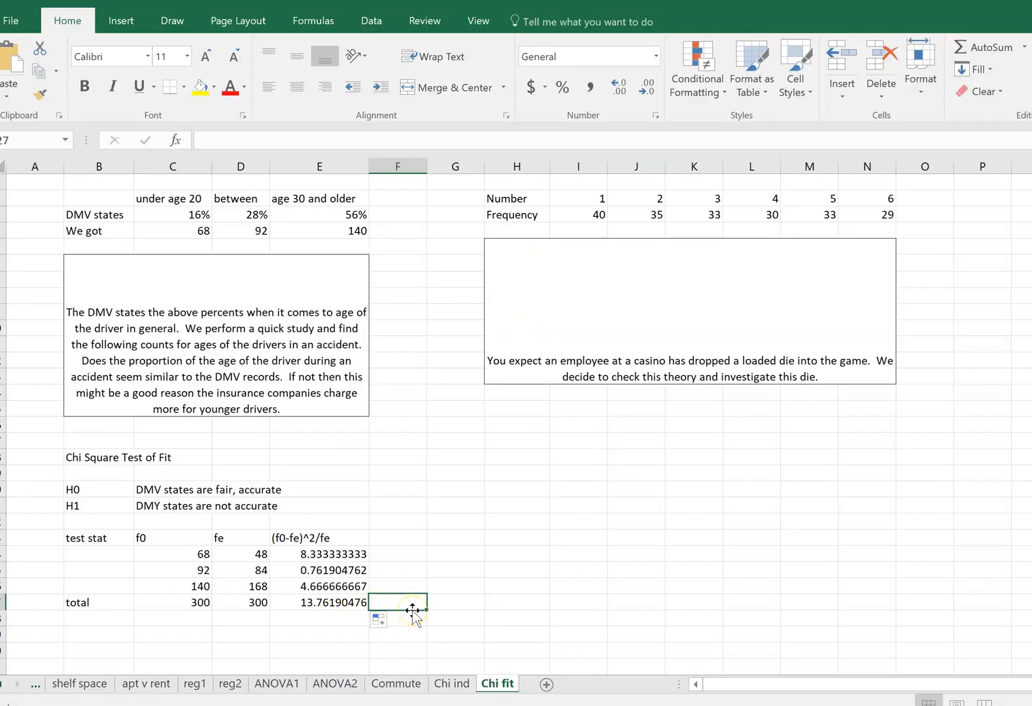
Label the (f0-fe)^2/fe total as "stat" in F27.
type("stat")
key("Left")
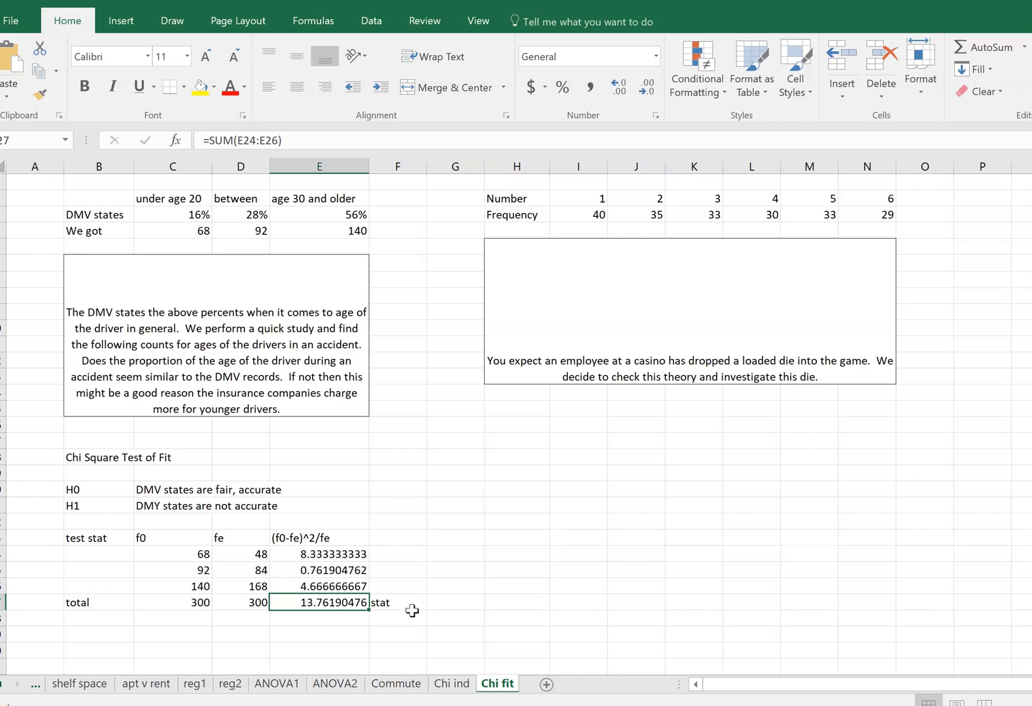
key("Down")
key("Down")
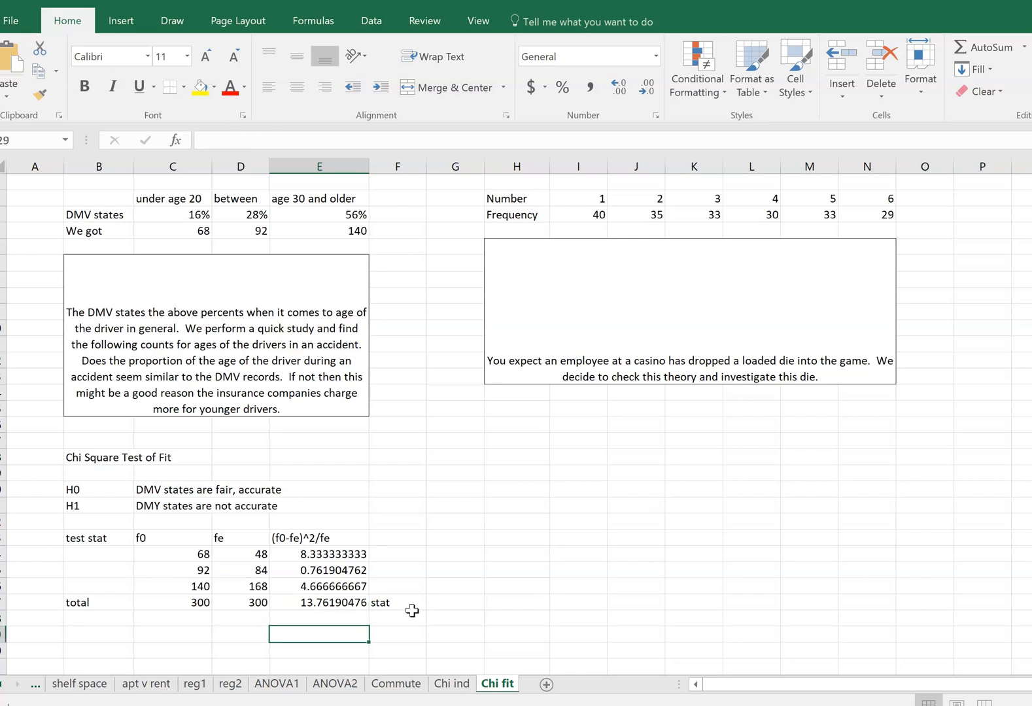
key("Left")
key("Left")
key("Left")
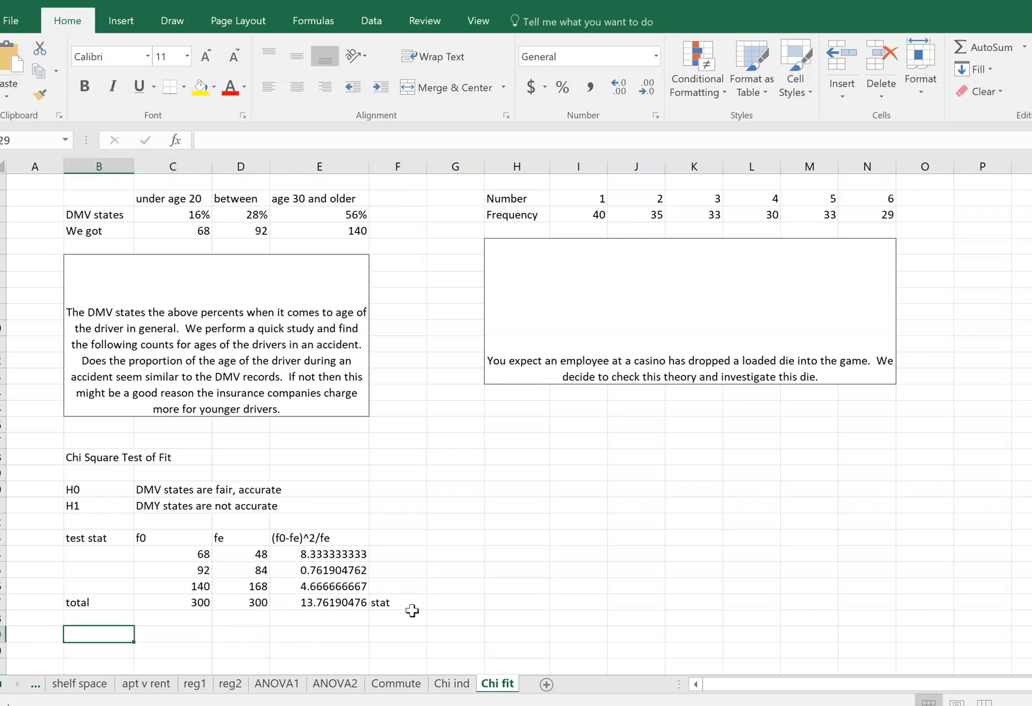
Number the first test stages in column A: 1 beside H0 in A20 and 2 beside test stat in A23.
key("Left")
key("Up")
key("Up")
key("Up")
key("Up")
key("Up")
key("Up")
key("Up")
key("Up")
key("Up")
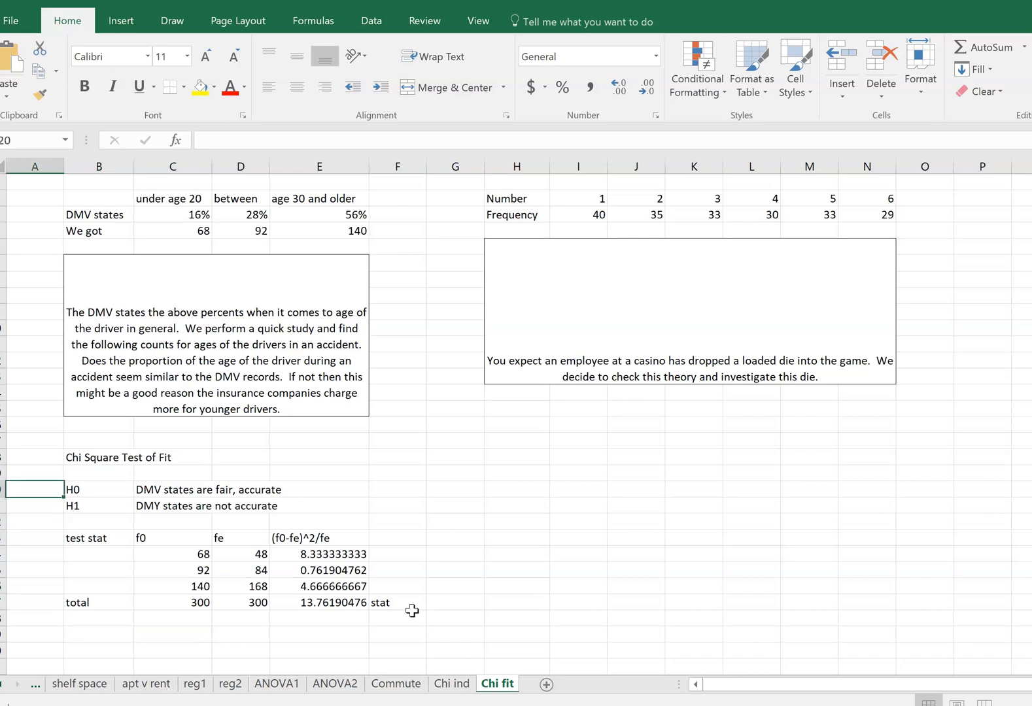
type("1")
key("Return")
key("Down")
key("Down")
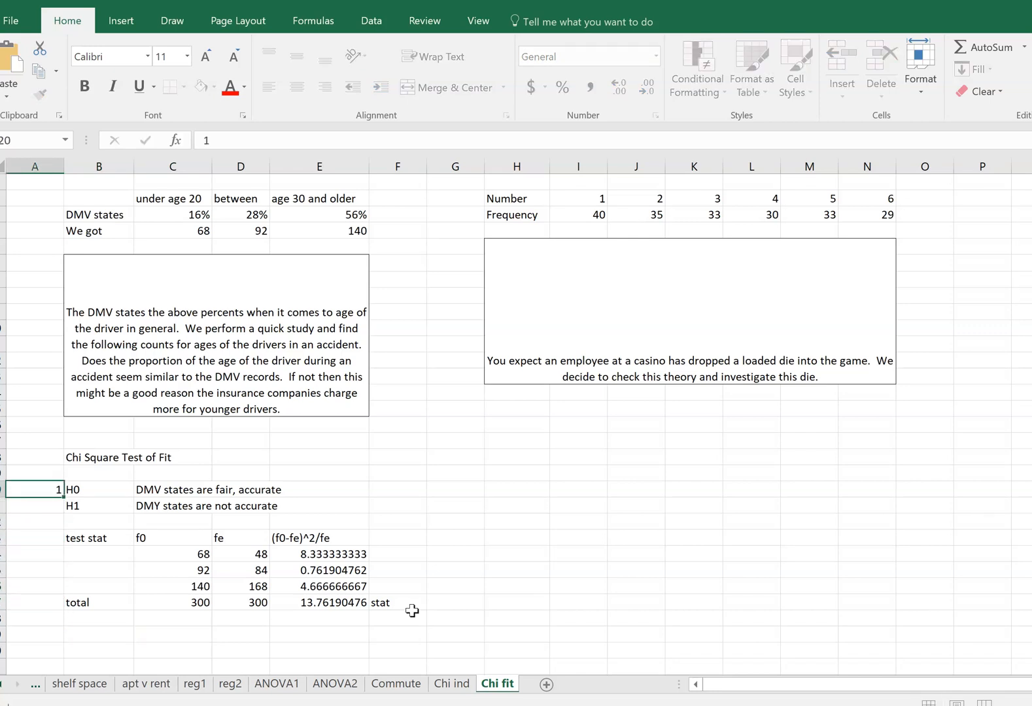
type("2")
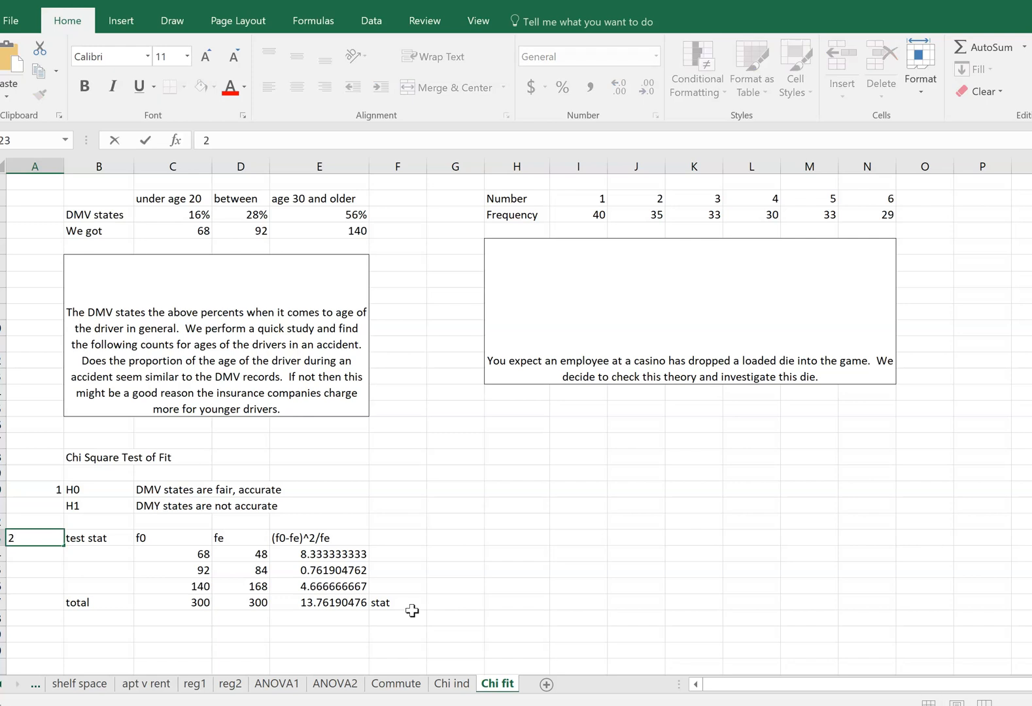
key("Return")
Add the third stage below the totals, with 3 in A29 and the label "critical region" in B29.
key("Down")
key("Down")
key("Down")
key("Down")
key("Right")
key("Right")
key("Right")
key("Right")
key("Right")
key("Up")
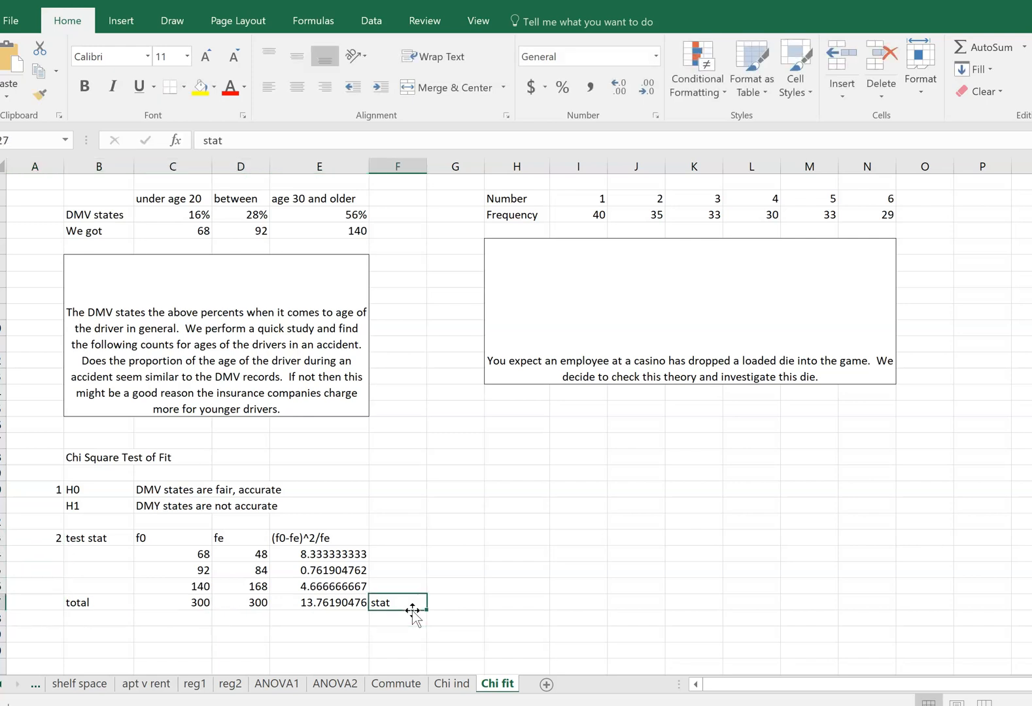
key("Left")
key("Down")
key("Down")
key("Left")
key("Left")
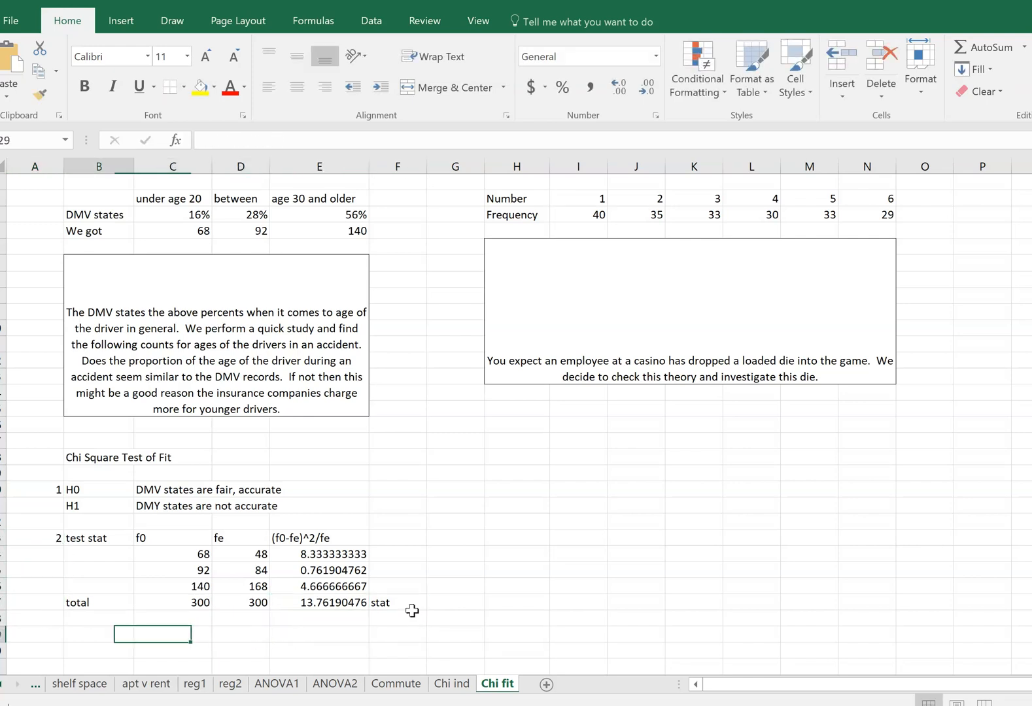
key("Left")
key("Left")
type("3")
key("Right")
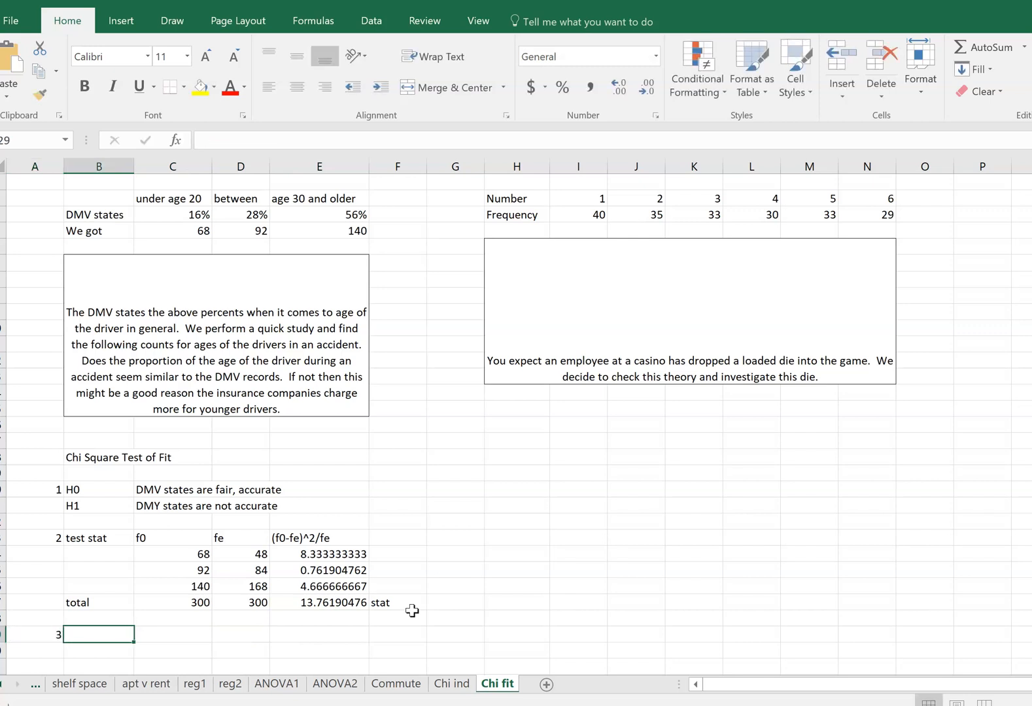
type("critical region")
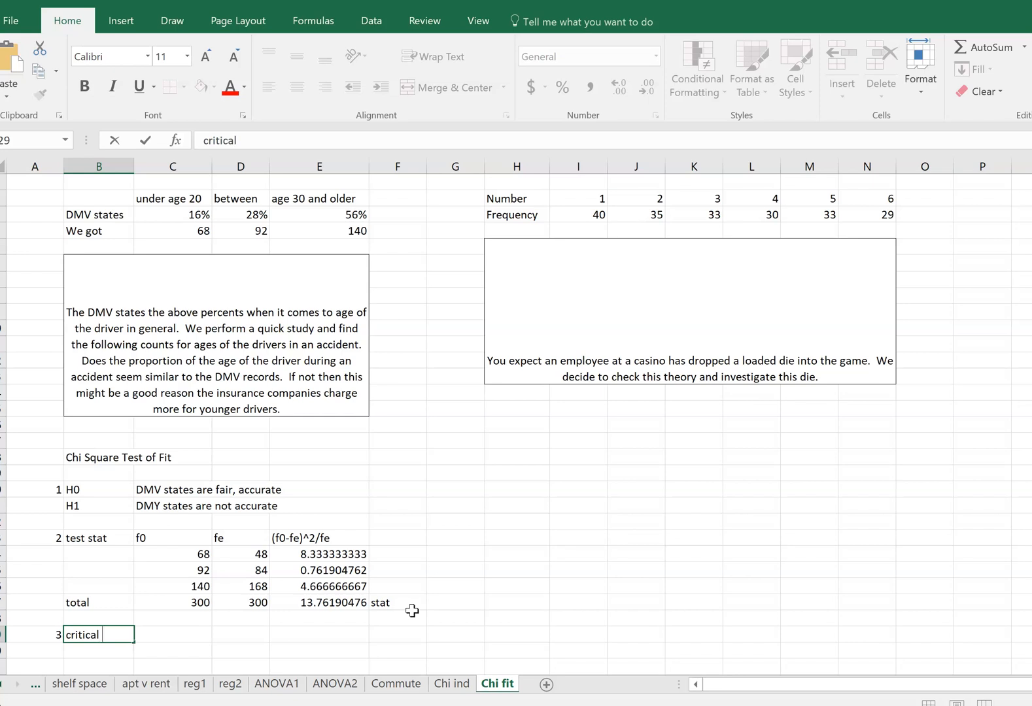
key("Return")
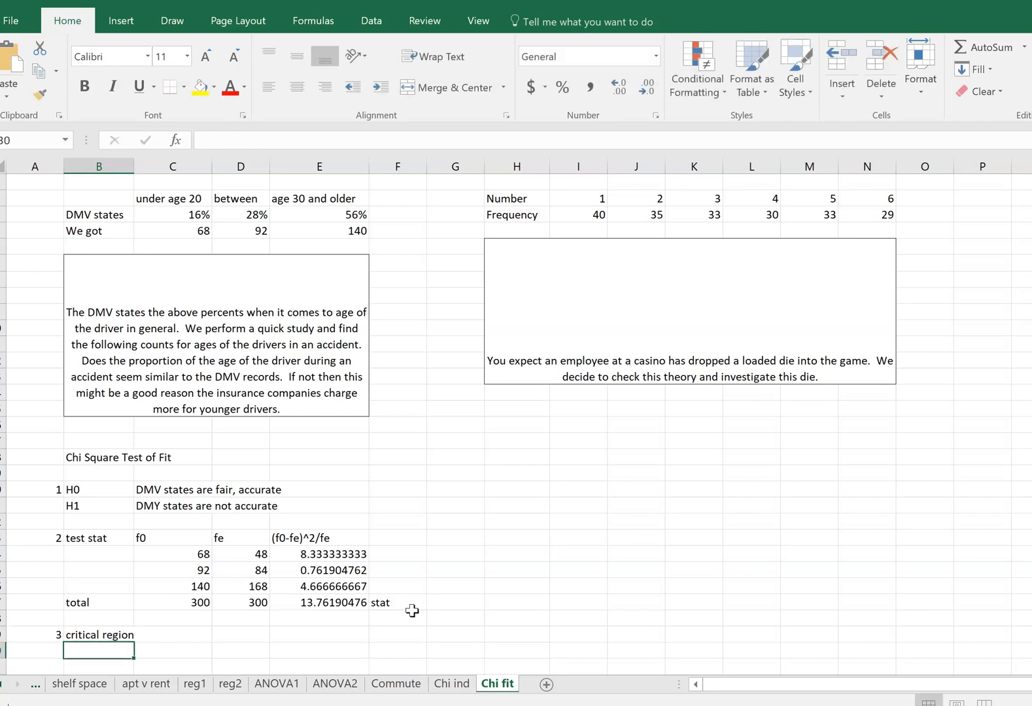
Widen column B so that the "critical region" label has more room.
key("Tab")
key("Up")
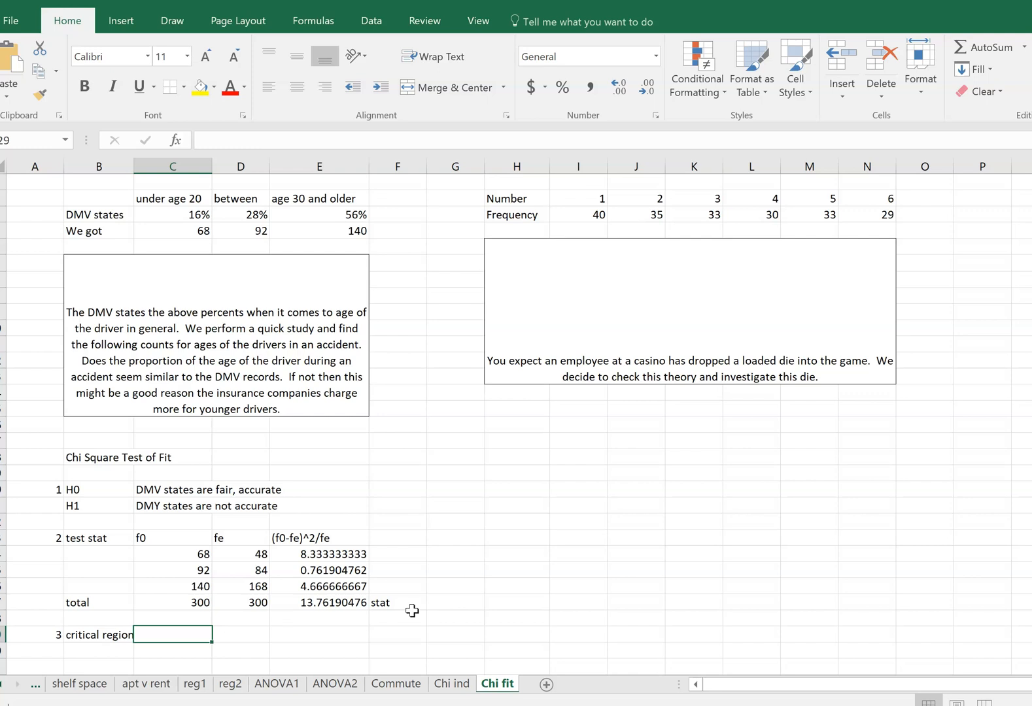
key("Down")
key("Left")
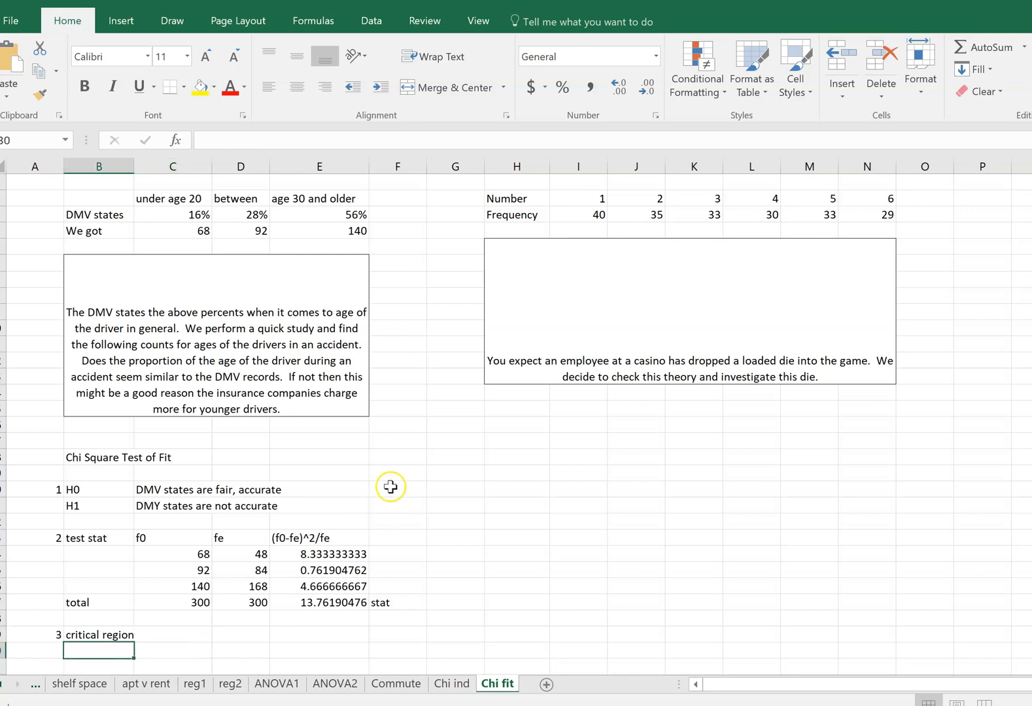
left_click_drag(131, 163, 172, 164)
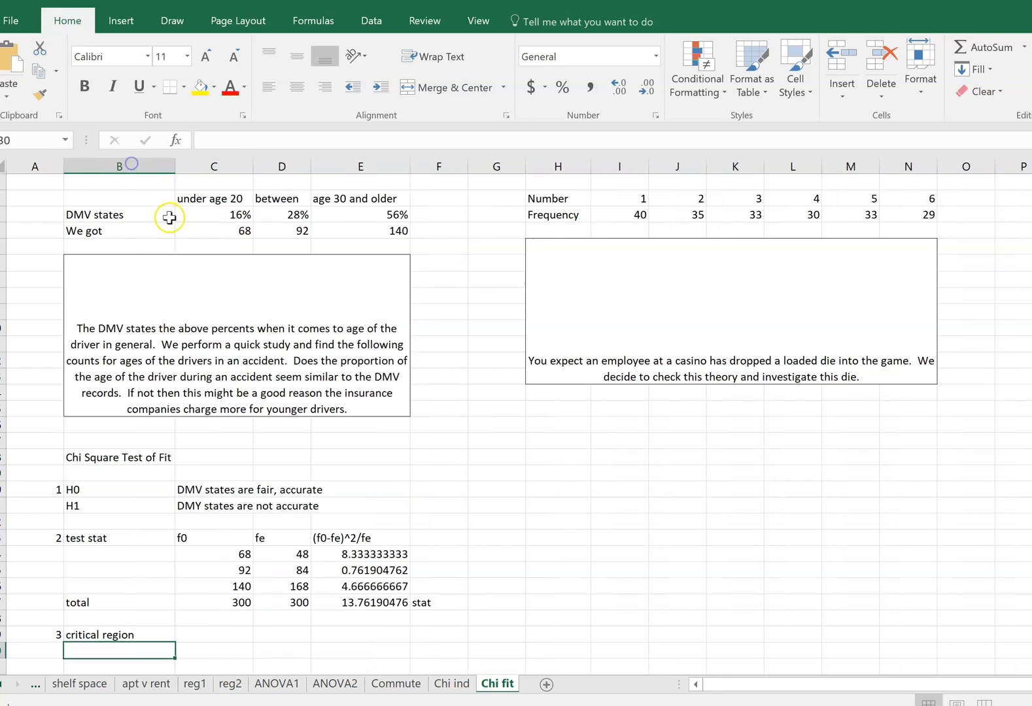
Enter the label "df" in B30 and its description "groups -1" in C30.
scroll(260, 468, "down", 1)
scroll(225, 470, "up", 1)
type("df")
key("Tab")
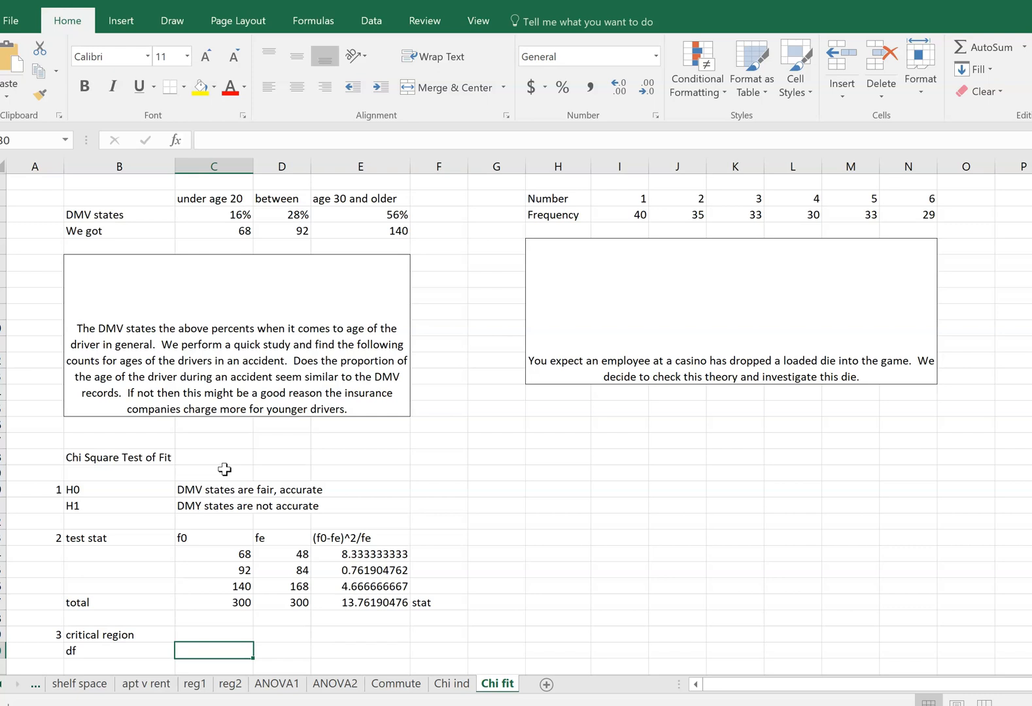
type("group")
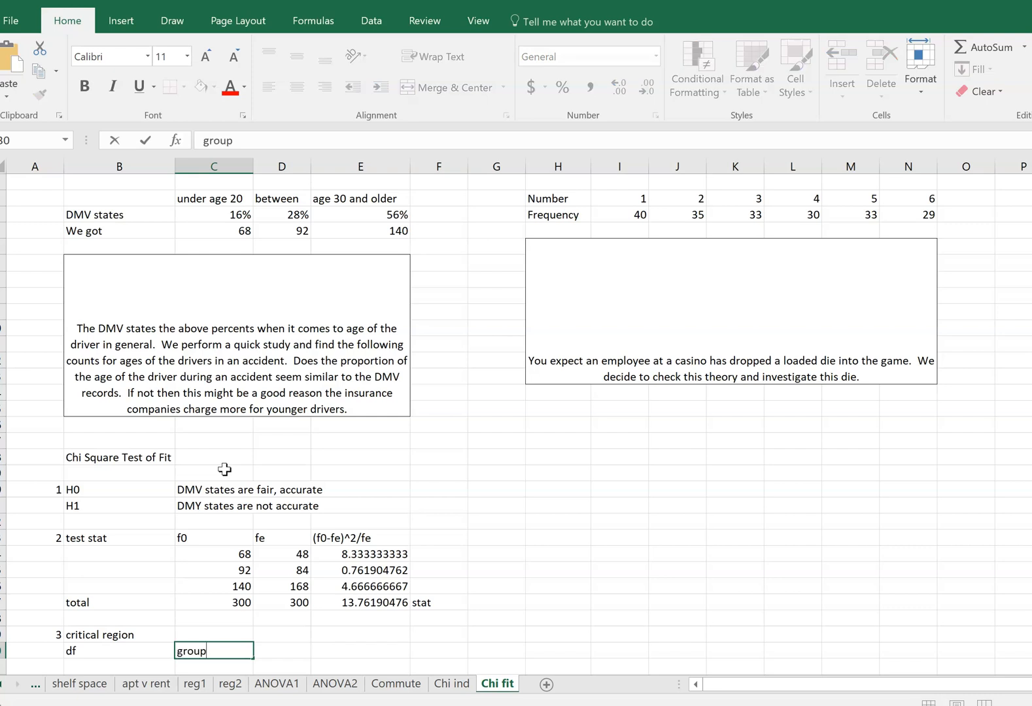
type("s -1")
key("Tab")
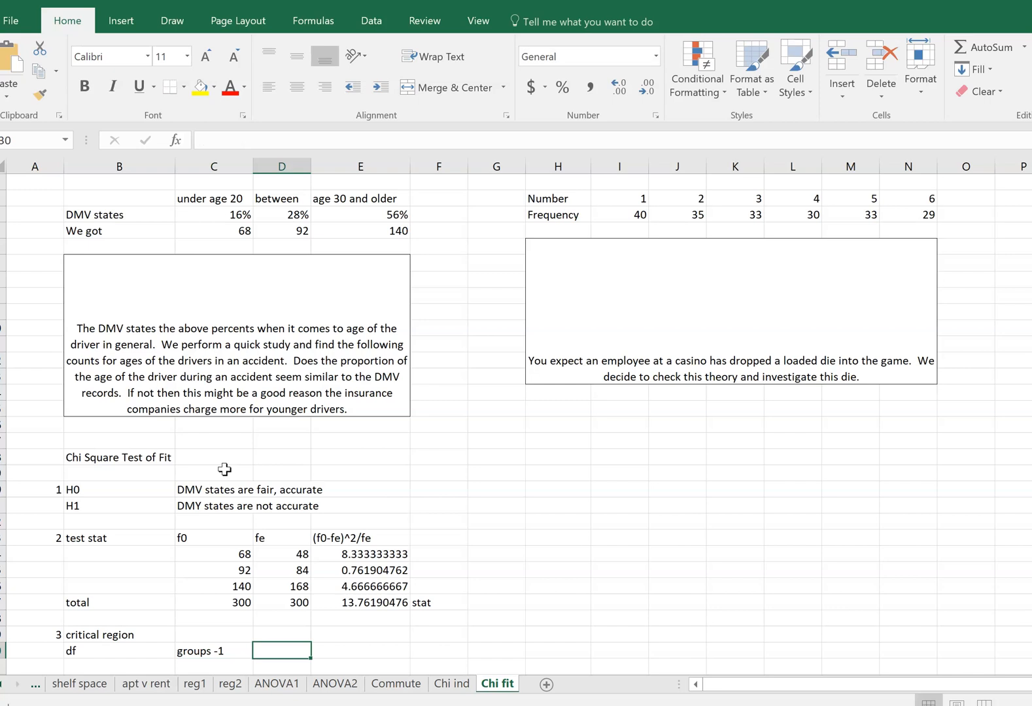
type("3-1")
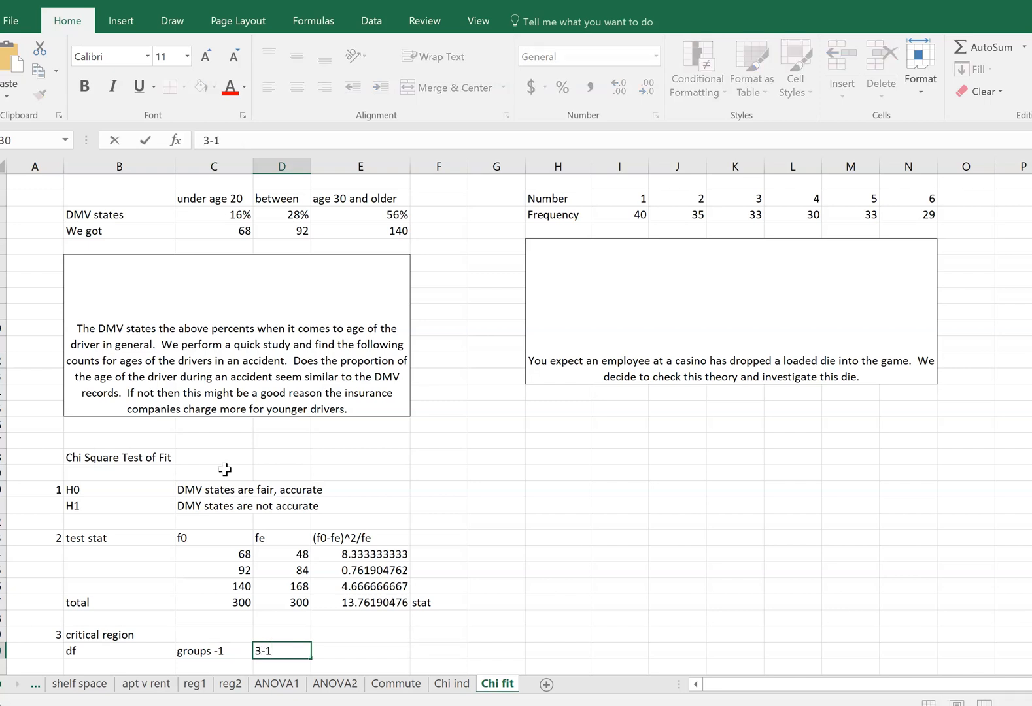
key("Tab")
key("Left")
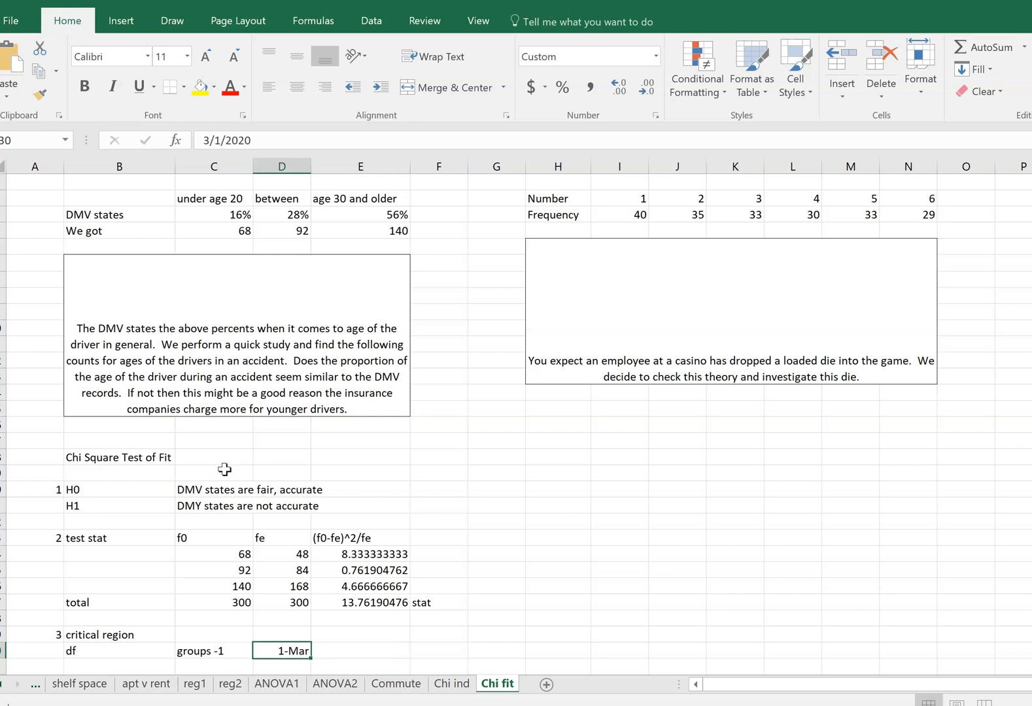
Enter the formula =3-1 in D30 to calculate the degrees of freedom.
type("=3-1")
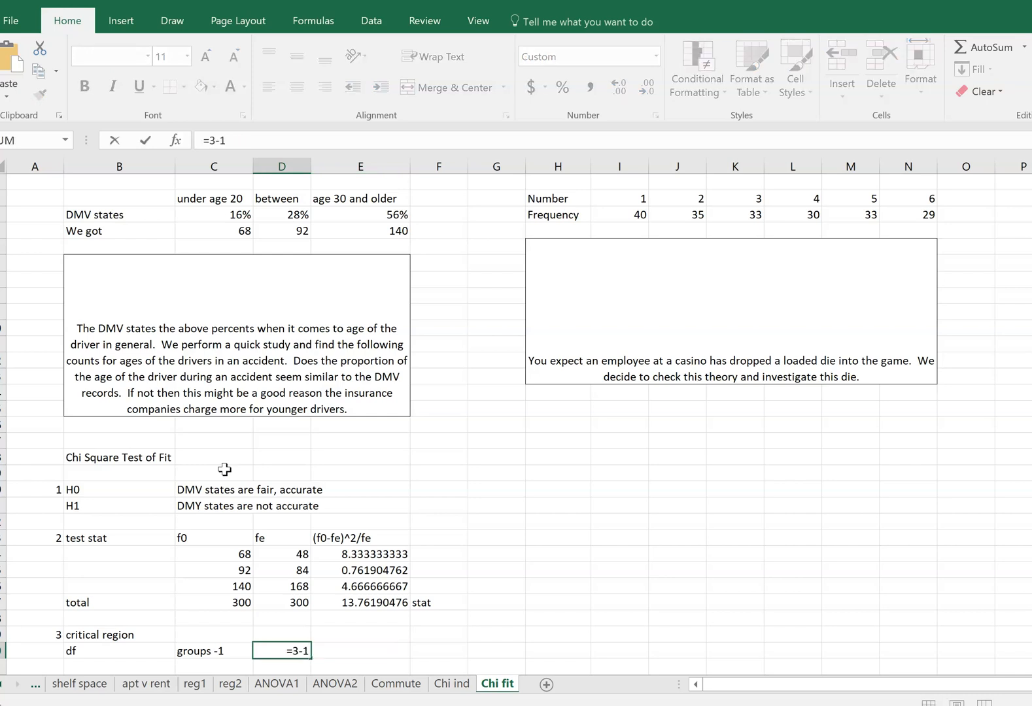
key("Return")
key("Up")
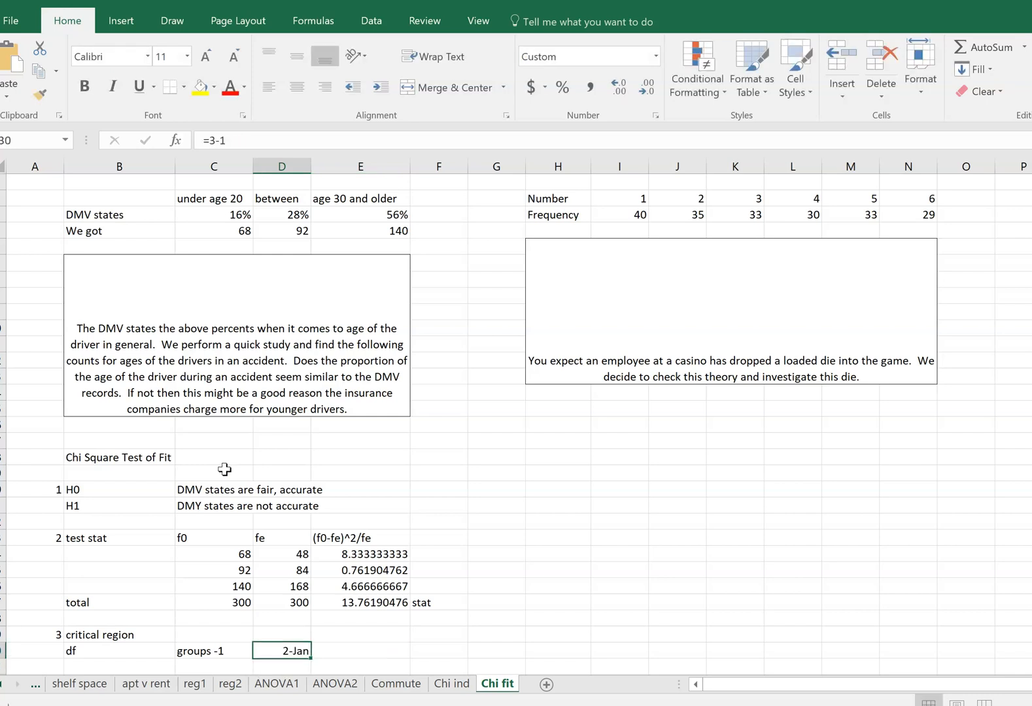
Change the number format of the degrees-of-freedom cell D30 to General.
scroll(224, 470, "down", 1)
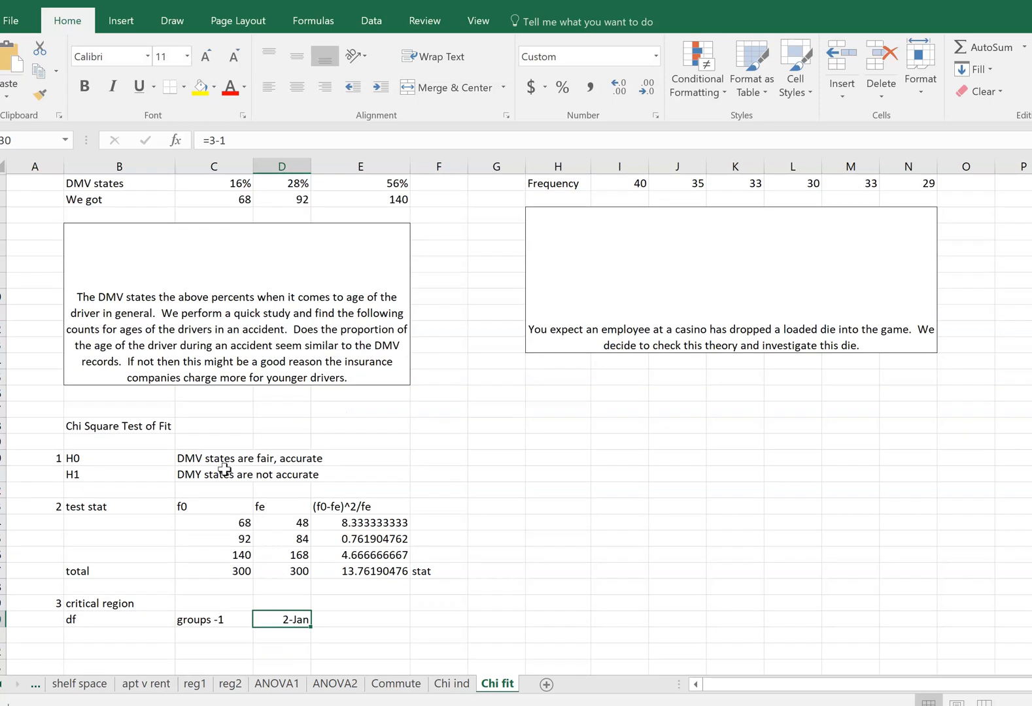
right_click(290, 607)
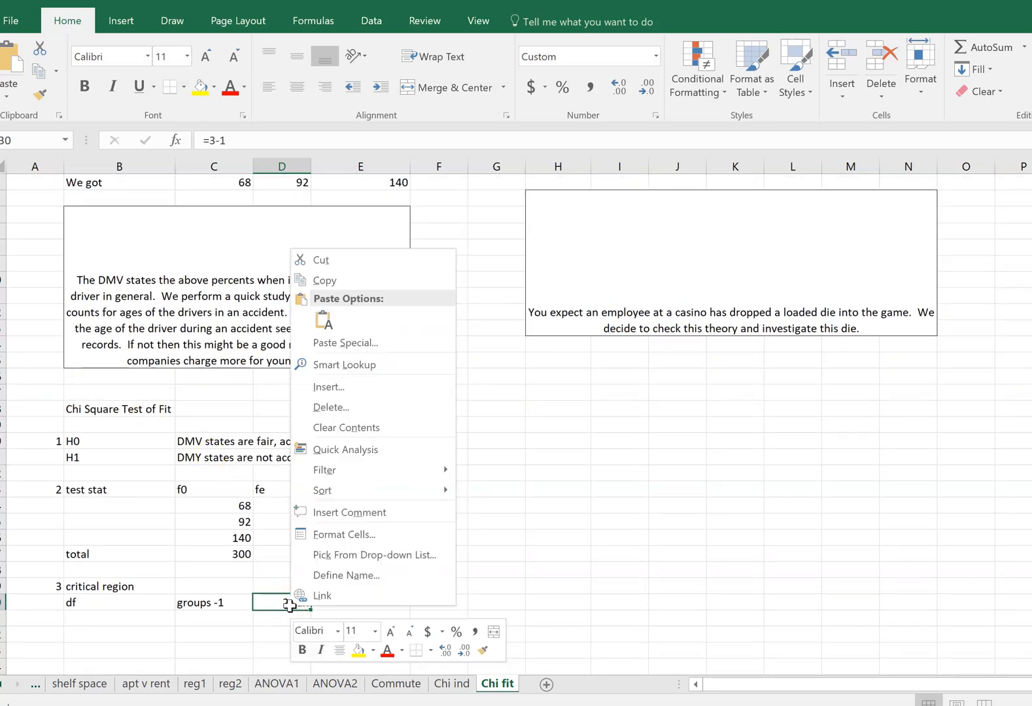
left_click(314, 533)
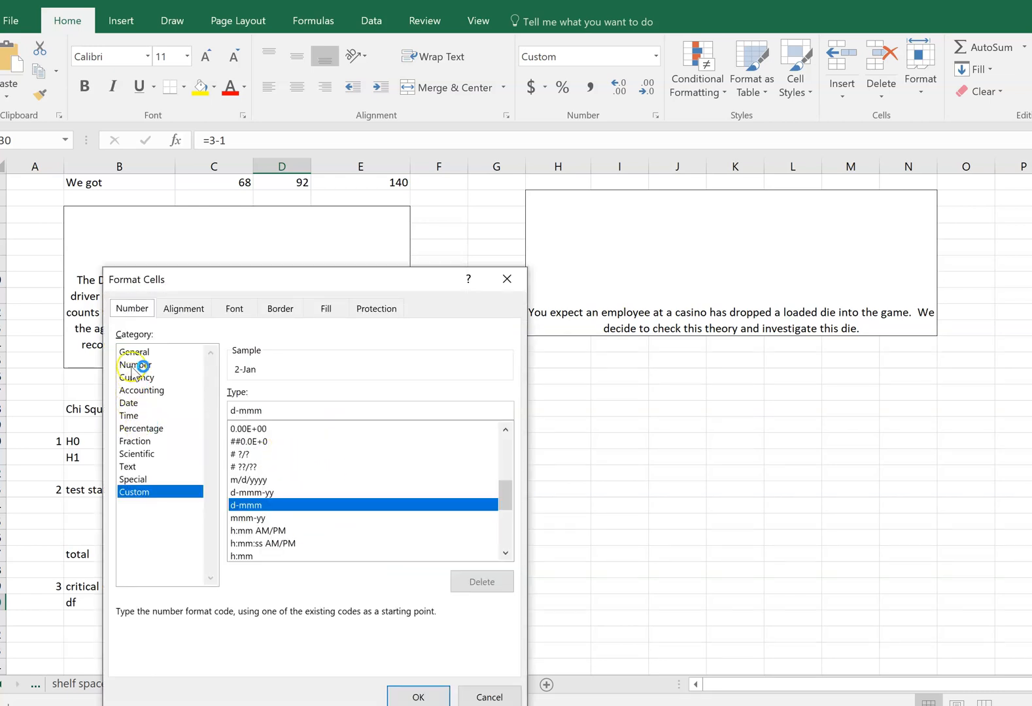
left_click(134, 368)
left_click(162, 355)
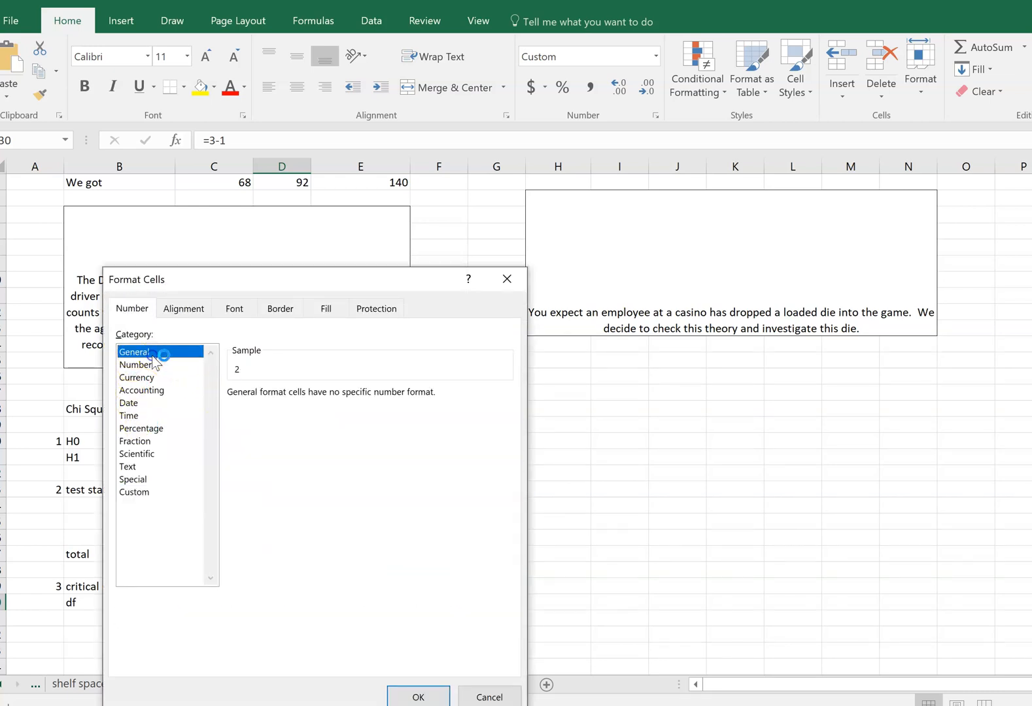
left_click(408, 696)
left_click(389, 636)
left_click(305, 602)
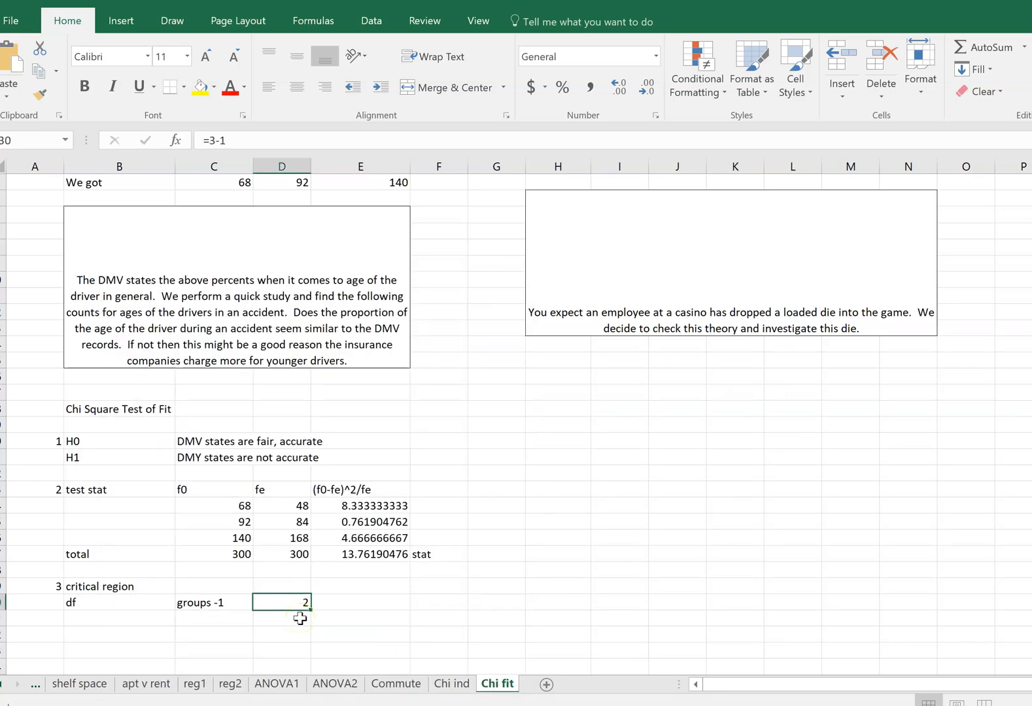
key("Left")
key("Right")
key("Left")
key("Left")
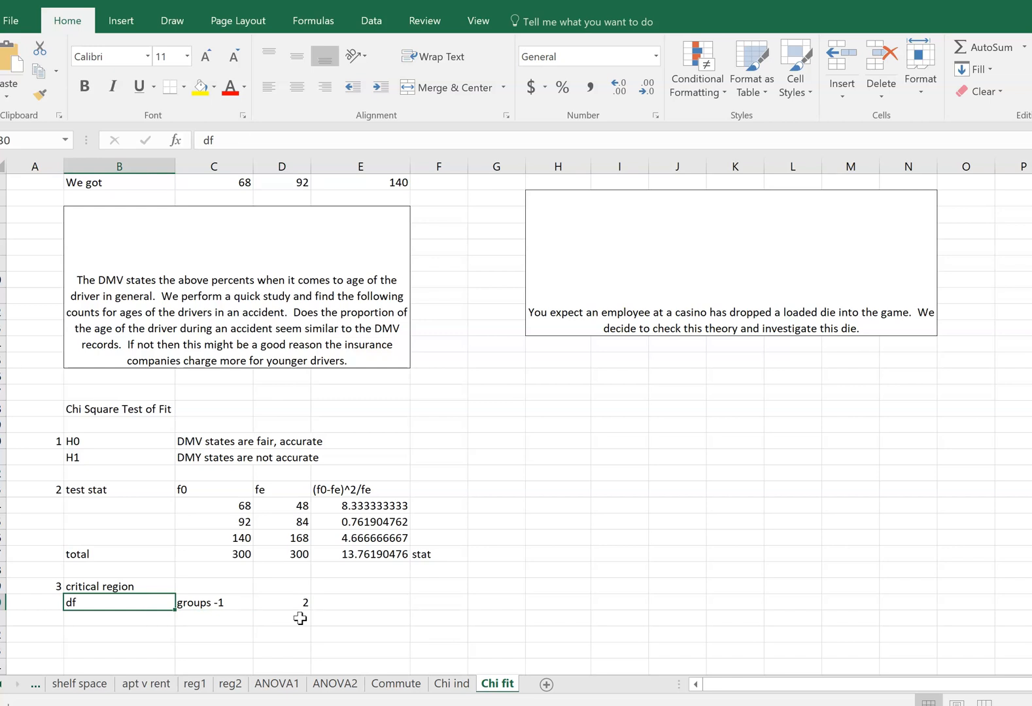
key("Right")
key("Up")
key("Up")
key("Up")
key("Up")
key("Up")
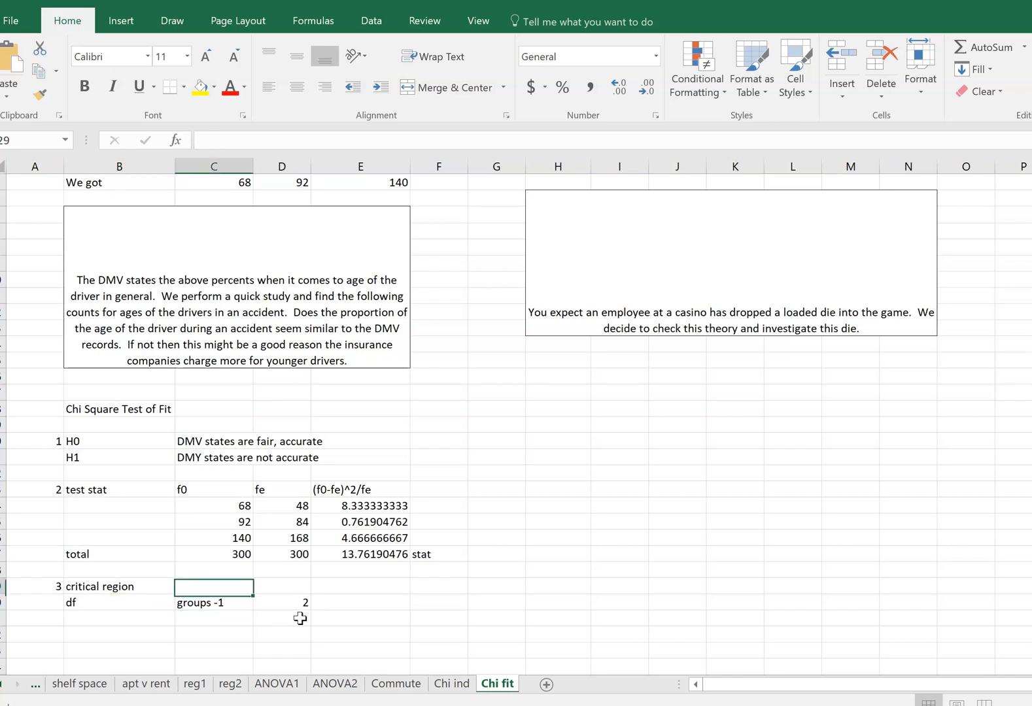
key("Up")
key("Down")
key("Down")
key("Up")
key("Up")
key("Down")
key("Down")
key("Down")
key("Down")
key("Down")
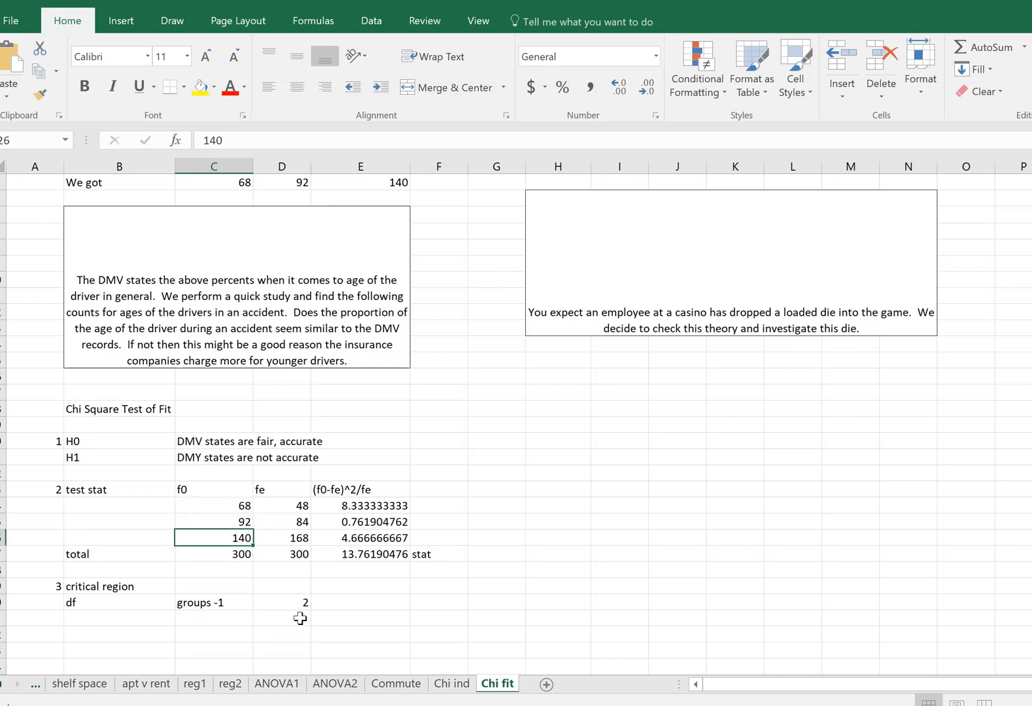
key("Down")
key("Right")
key("Left")
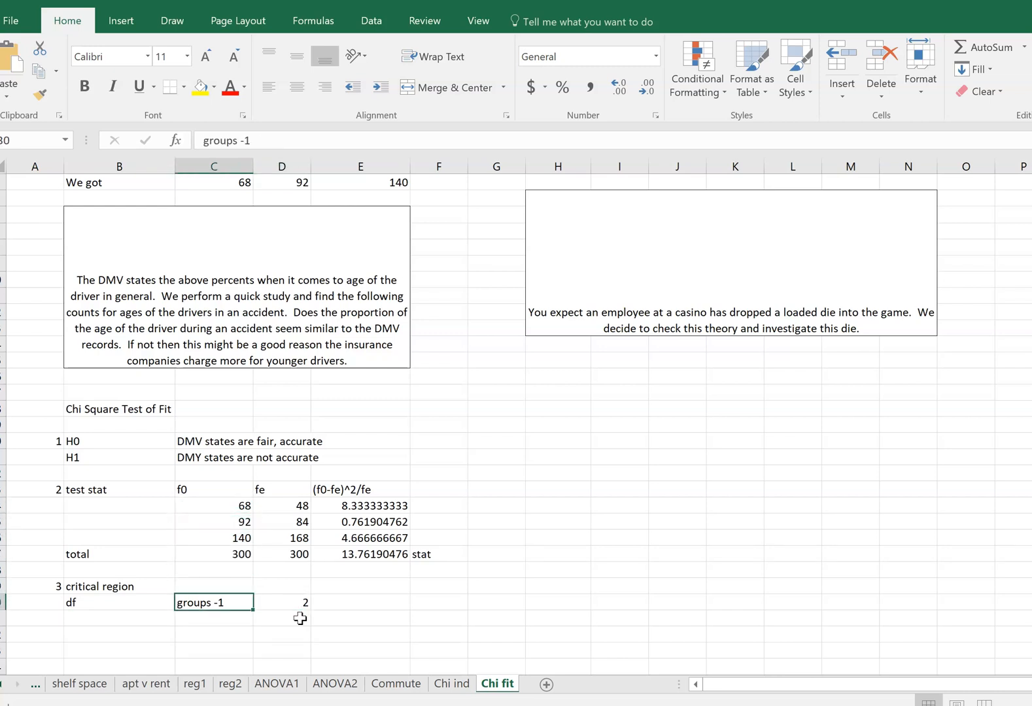
Enter the label "chi.inv" in B31, below df.
key("Left")
key("Down")
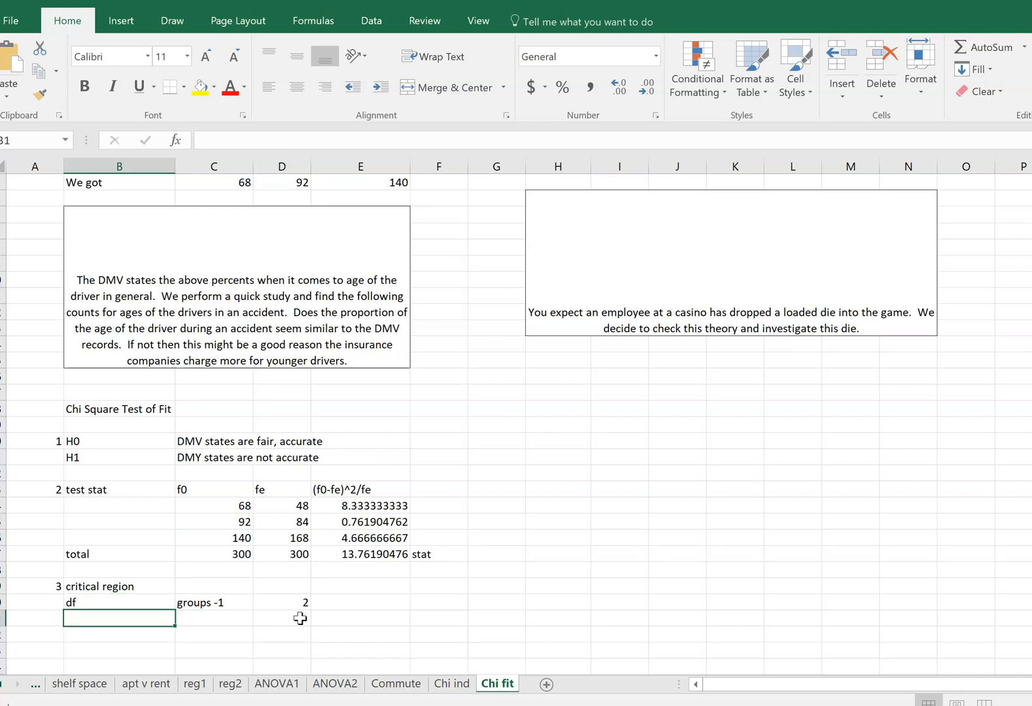
type("chi")
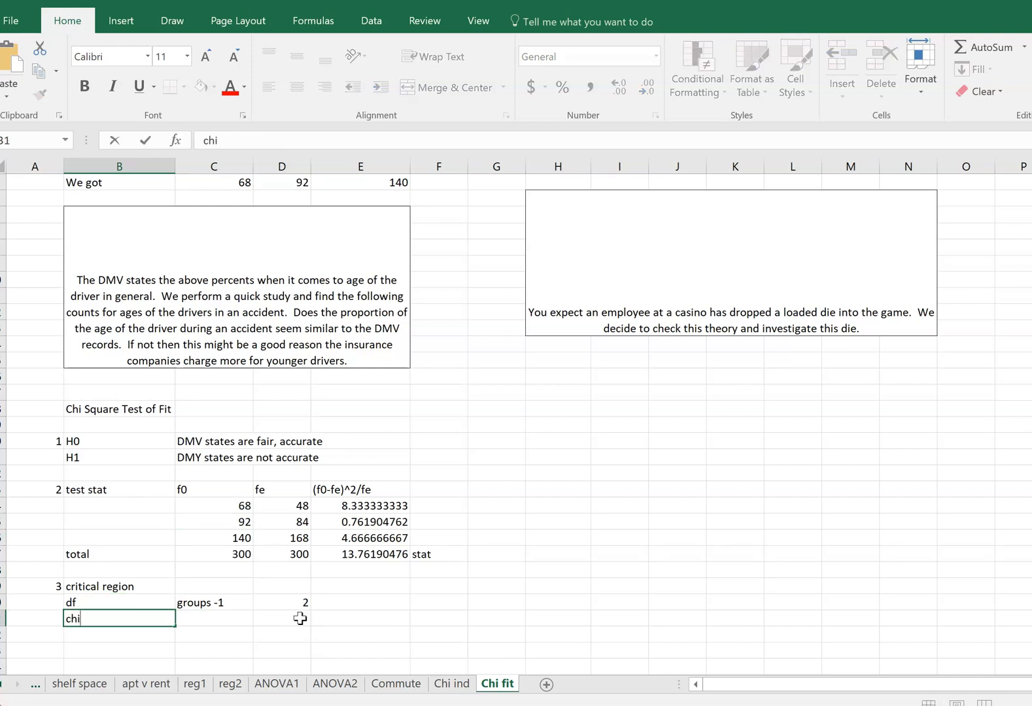
type(".inv")
key("Tab")
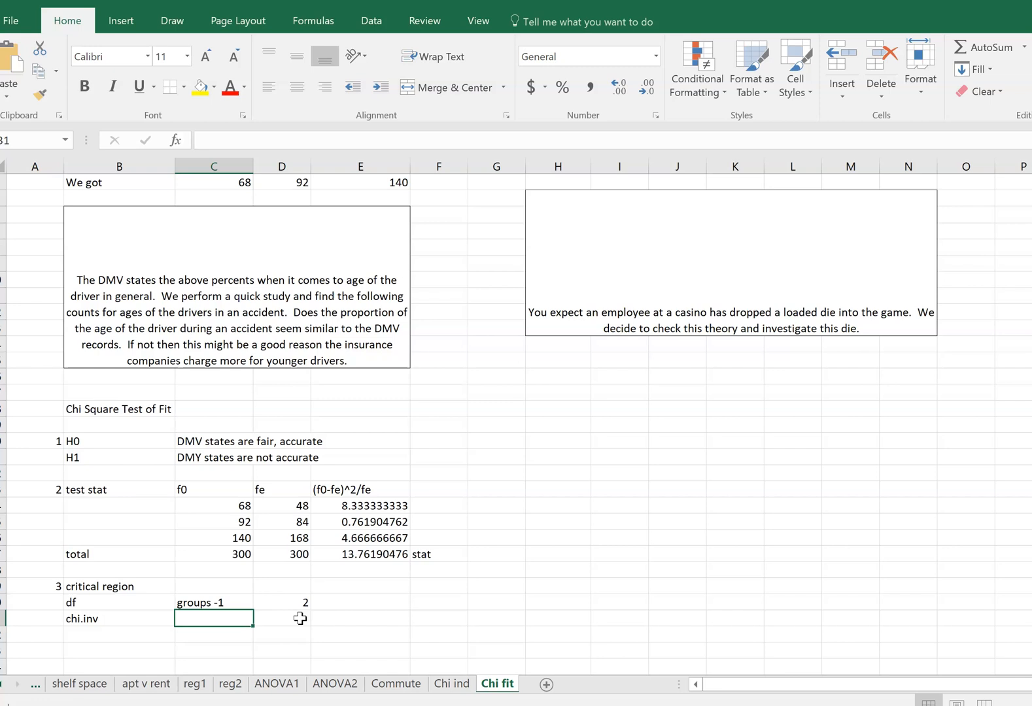
Enter the formula =CHISQ.INV(C33,D30) in C31, beside the chi.inv label.
type("=chi")
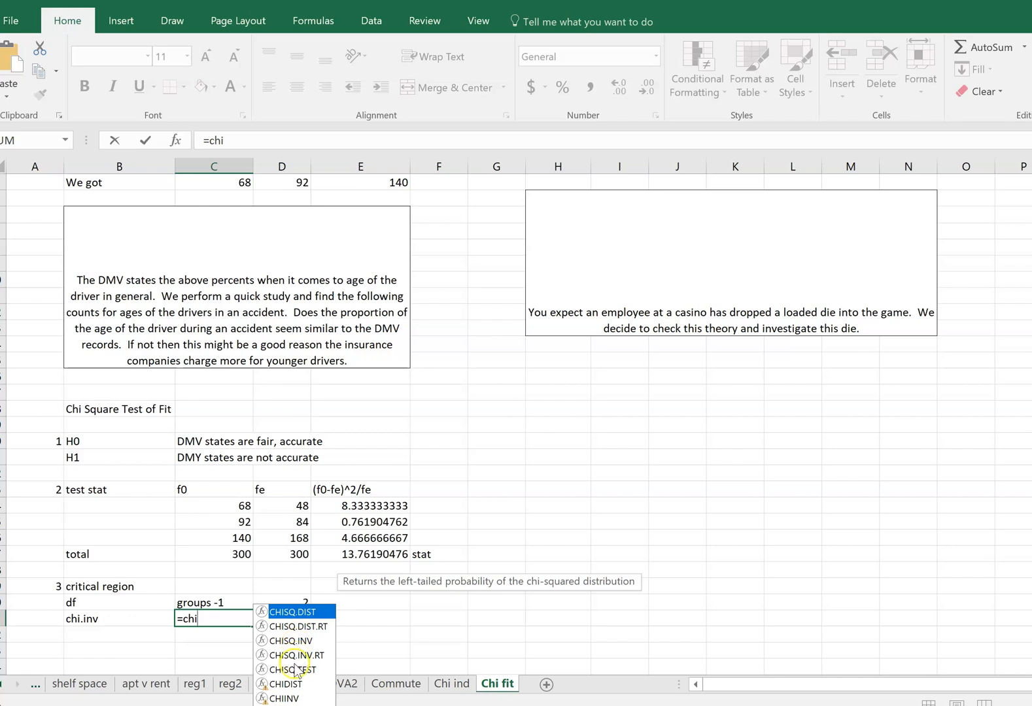
left_click(295, 642)
double_click(294, 643)
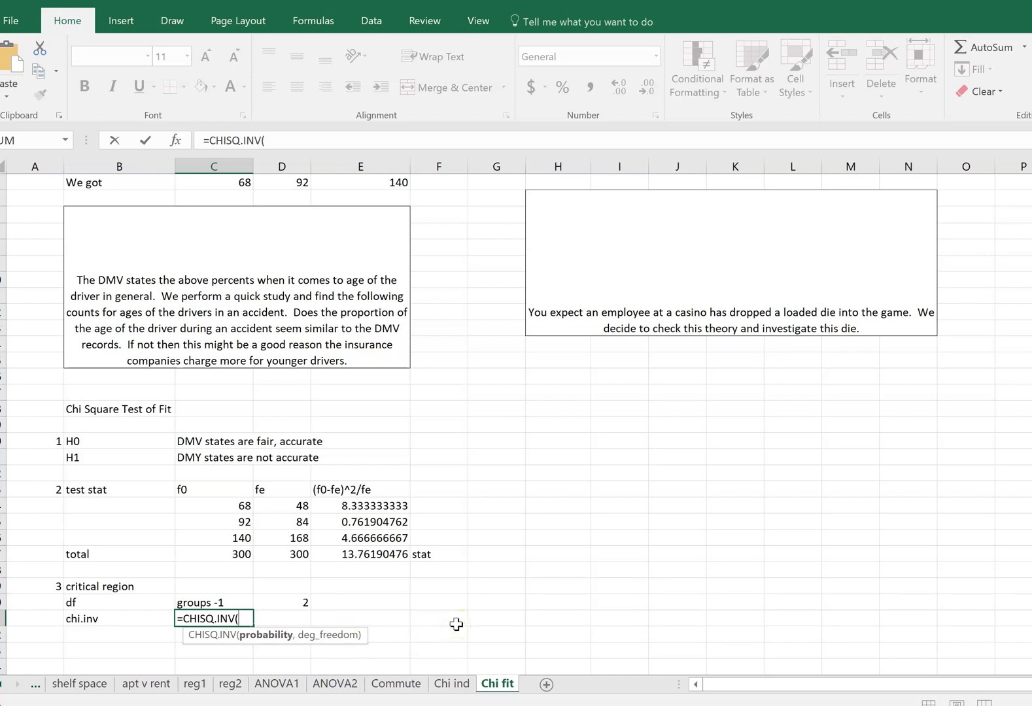
left_click(230, 651)
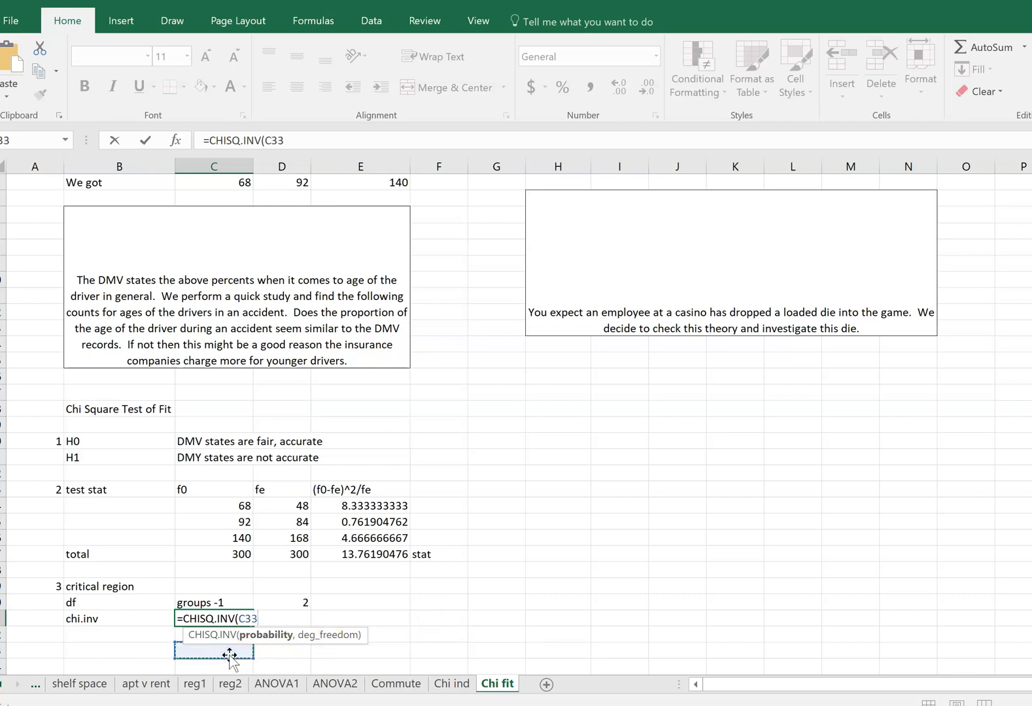
type(",")
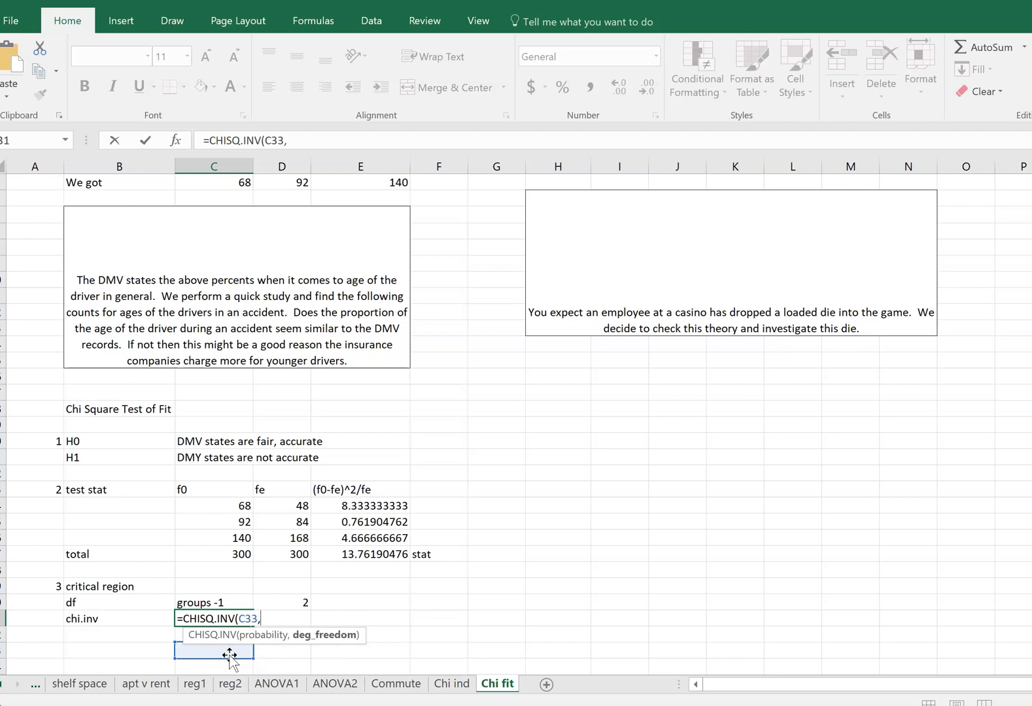
left_click(277, 603)
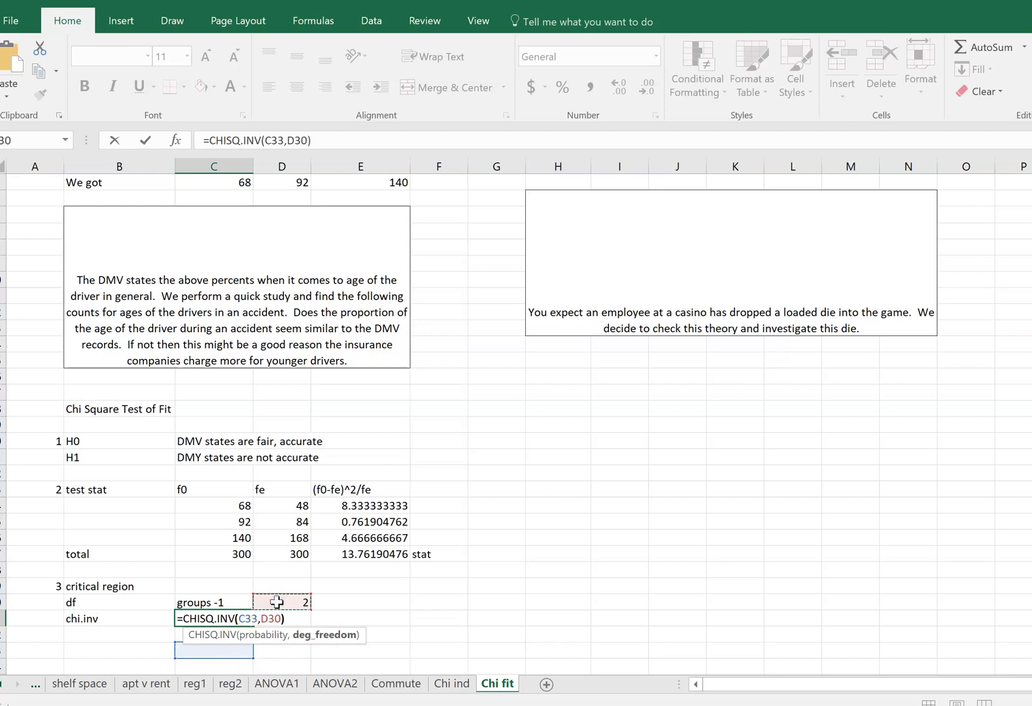
key("ctrl+Return")
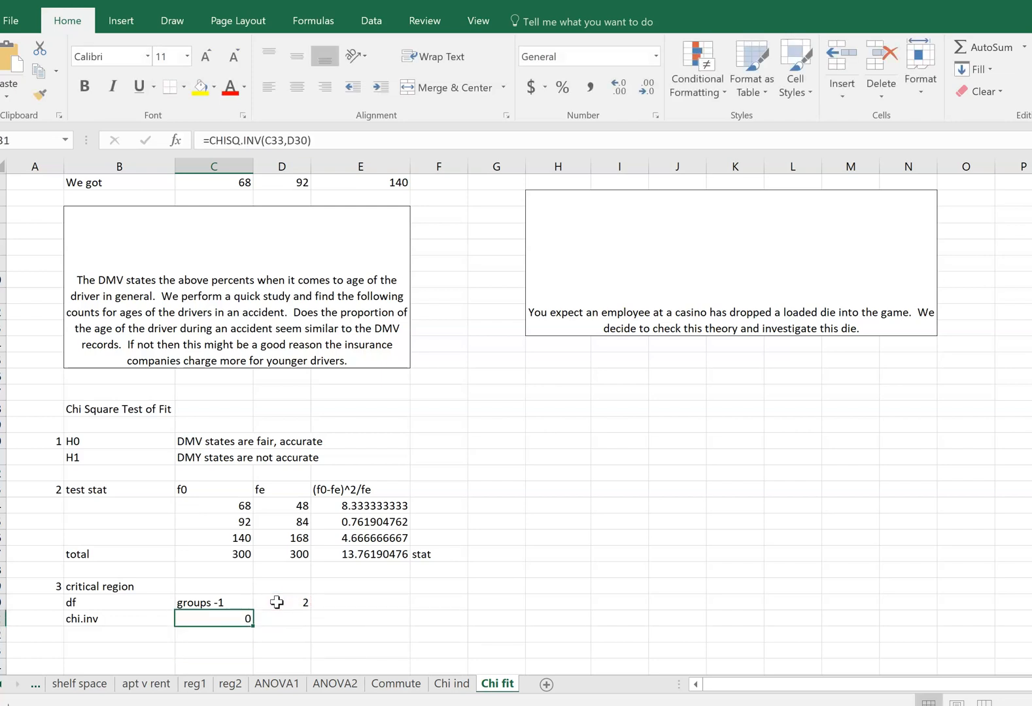
key("Return")
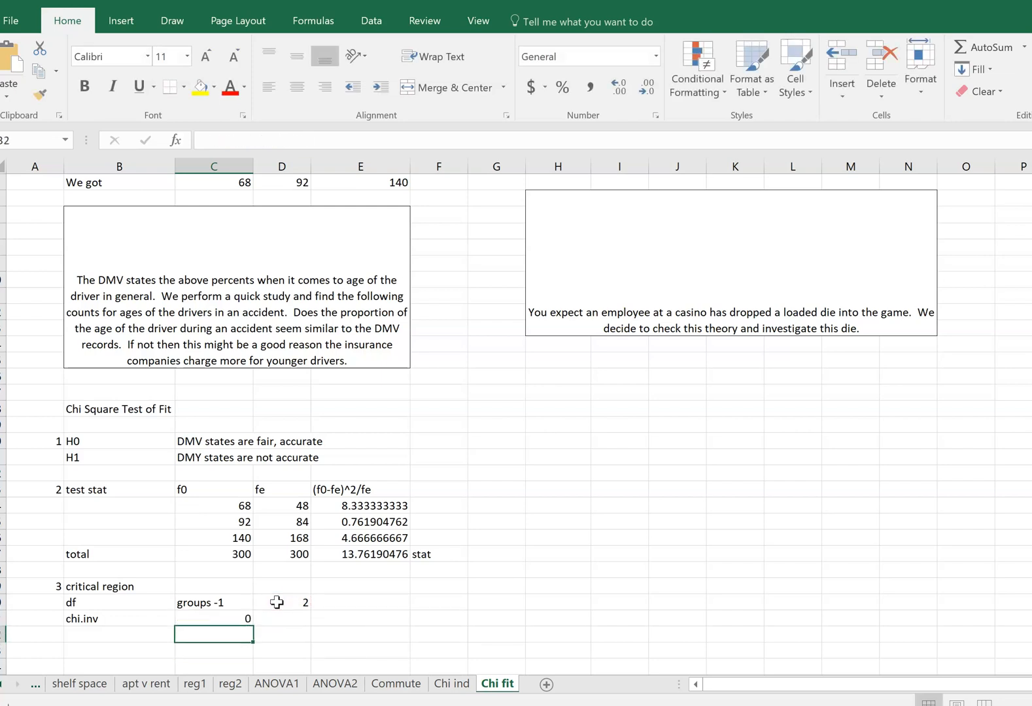
Enter the label "alpha" in B33, two rows below chi.inv.
key("Down")
key("Left")
type("alp")
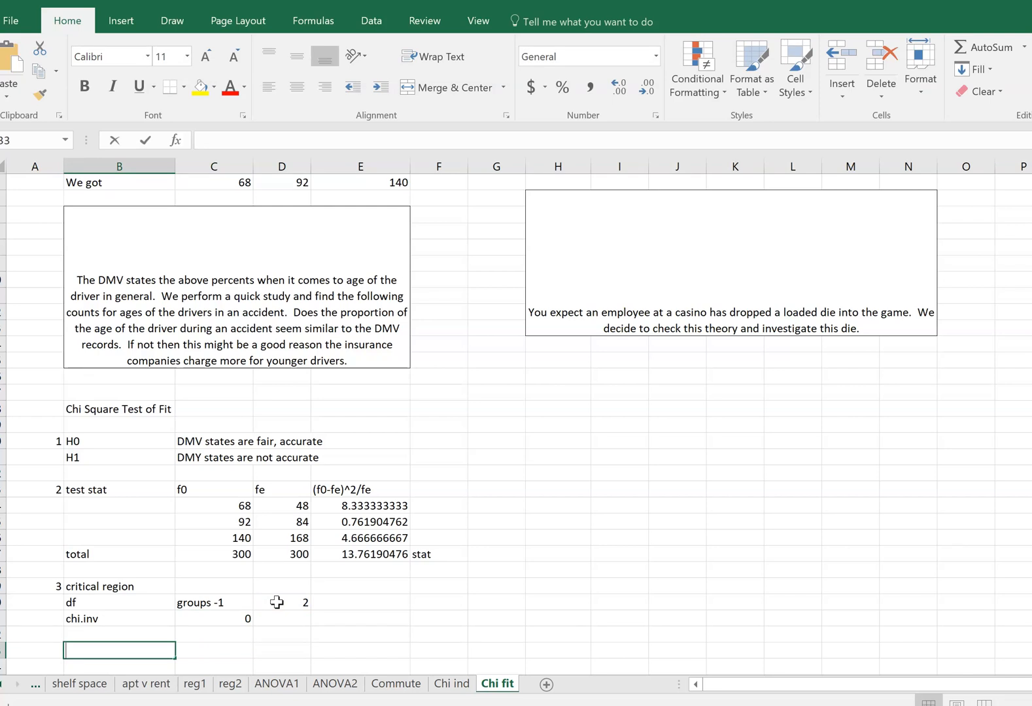
type("ha")
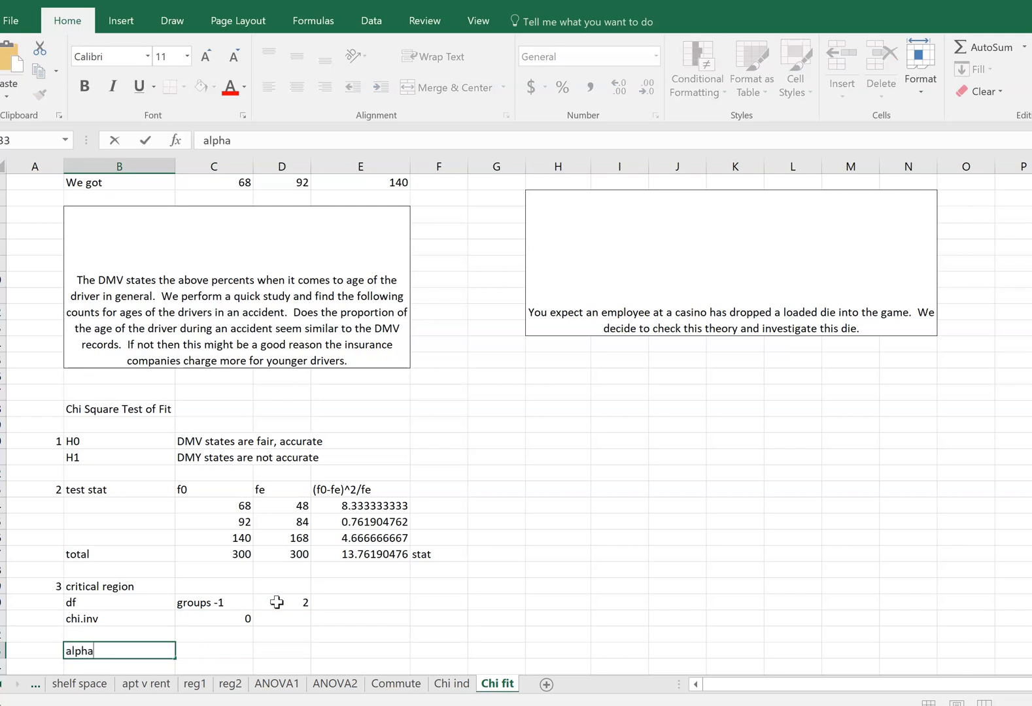
key("Tab")
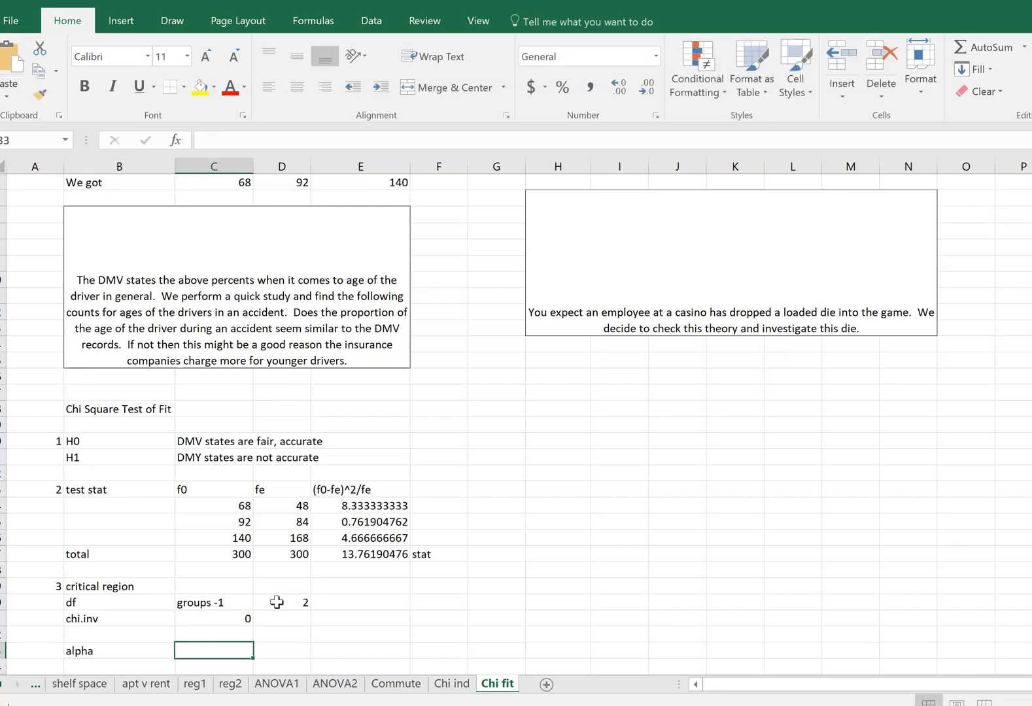
Enter the label "alpha" in B32, directly below chi.inv, and the value .05 in C32.
key("Left")
key("Up")
type("alpha")
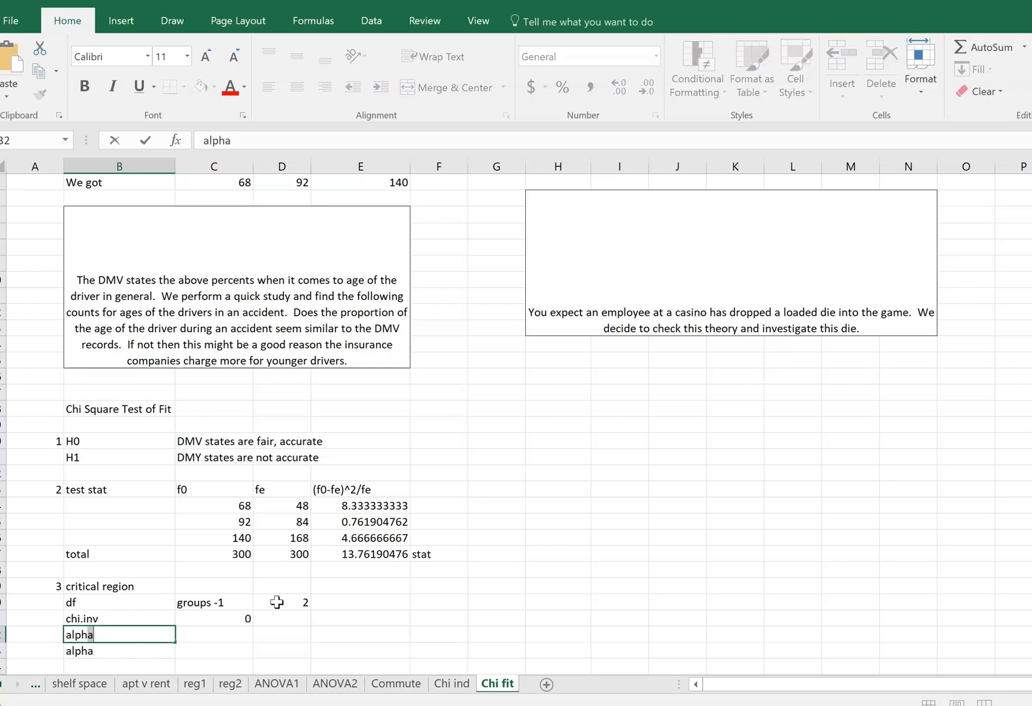
key("Tab")
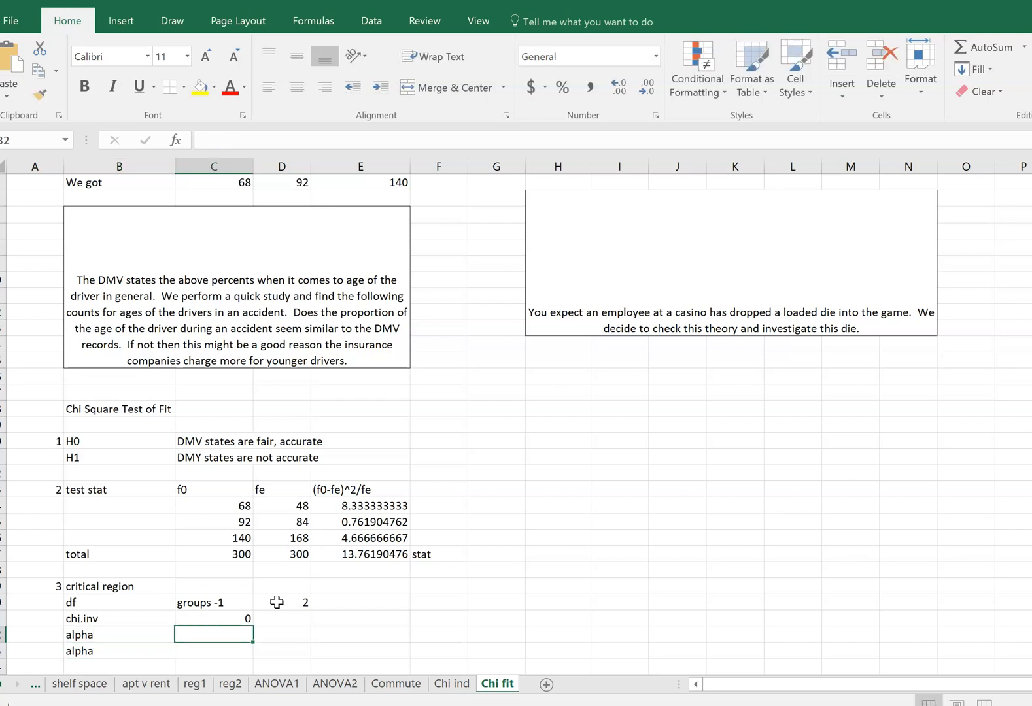
type(".05")
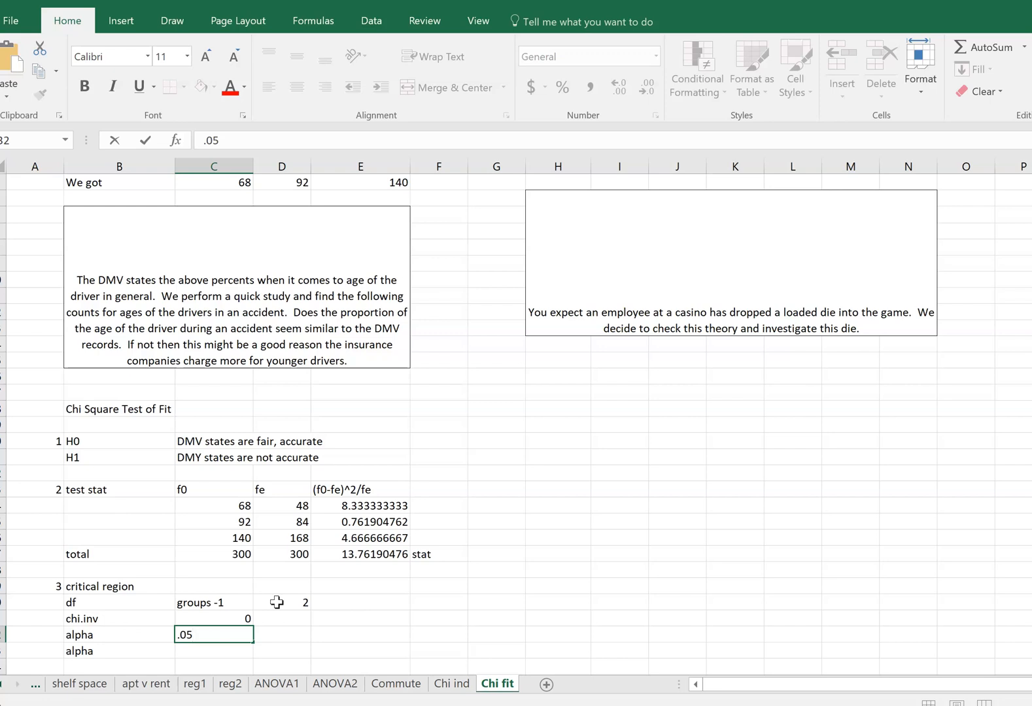
key("Return")
Label B33 "area under" and enter the formula =1-C32 in C33.
key("Left")
type("area under")
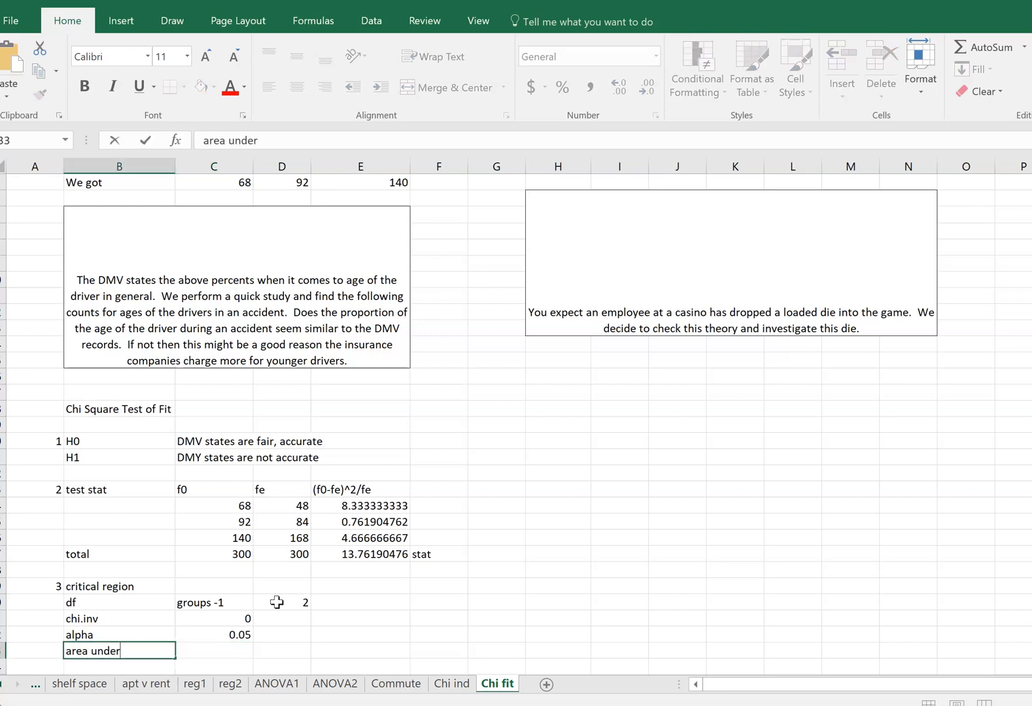
key("Tab")
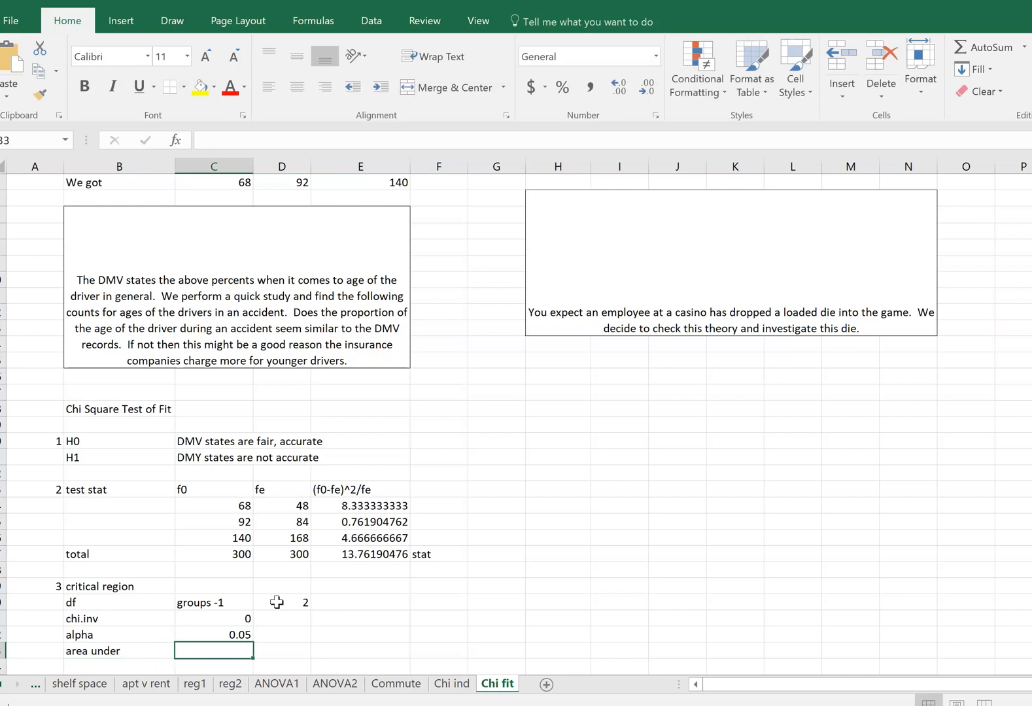
type("=1-")
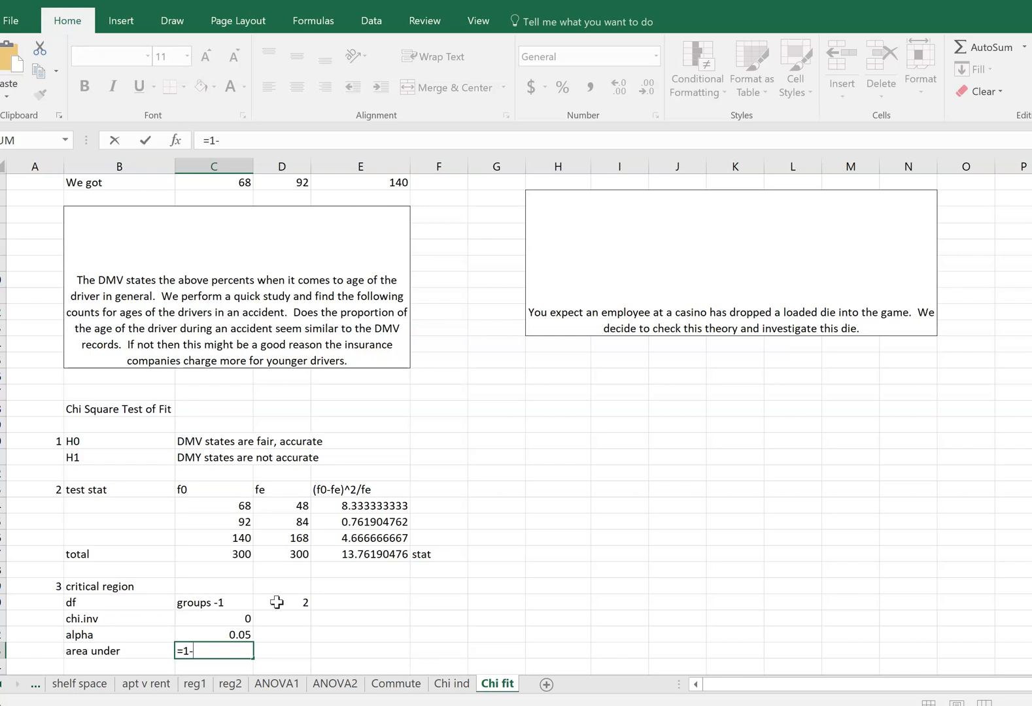
left_click(217, 634)
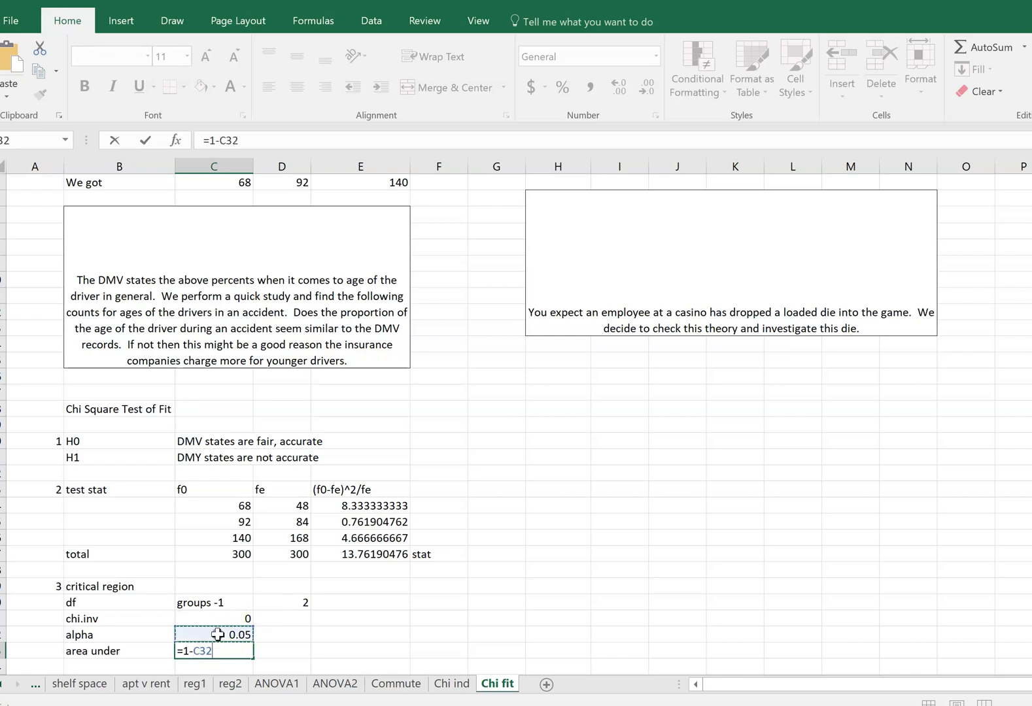
key("Return")
key("Up")
key("Up")
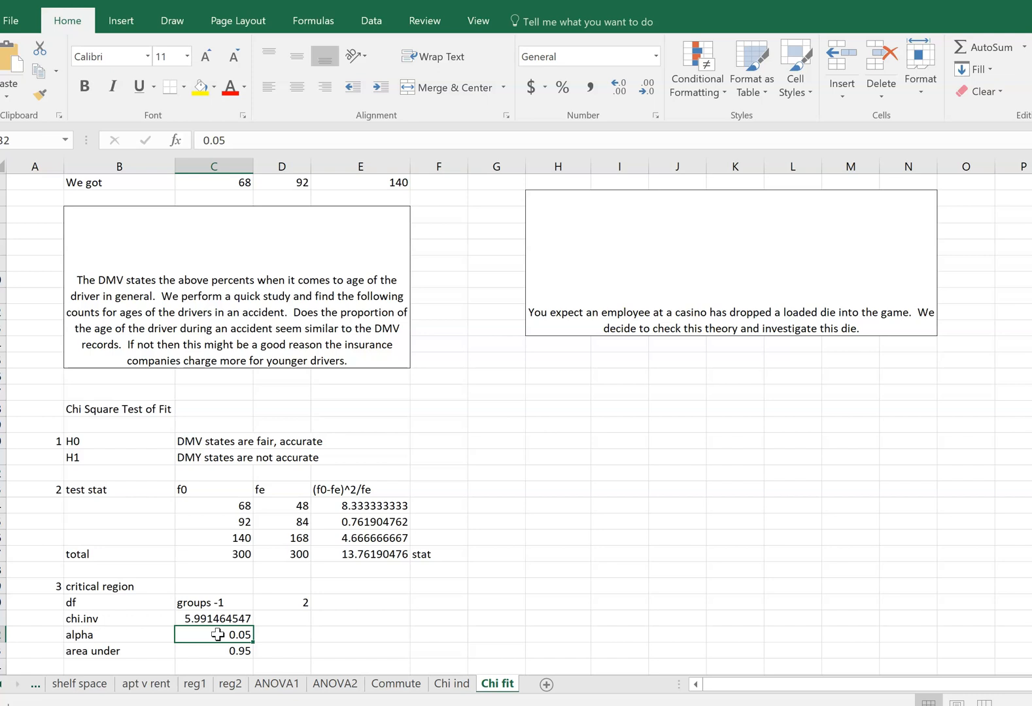
Switch to OneNote and draw a wavy orange highlighter line across the page as a divider below the existing notes.
key("alt+Tab")
scroll(691, 552, "down", 15)
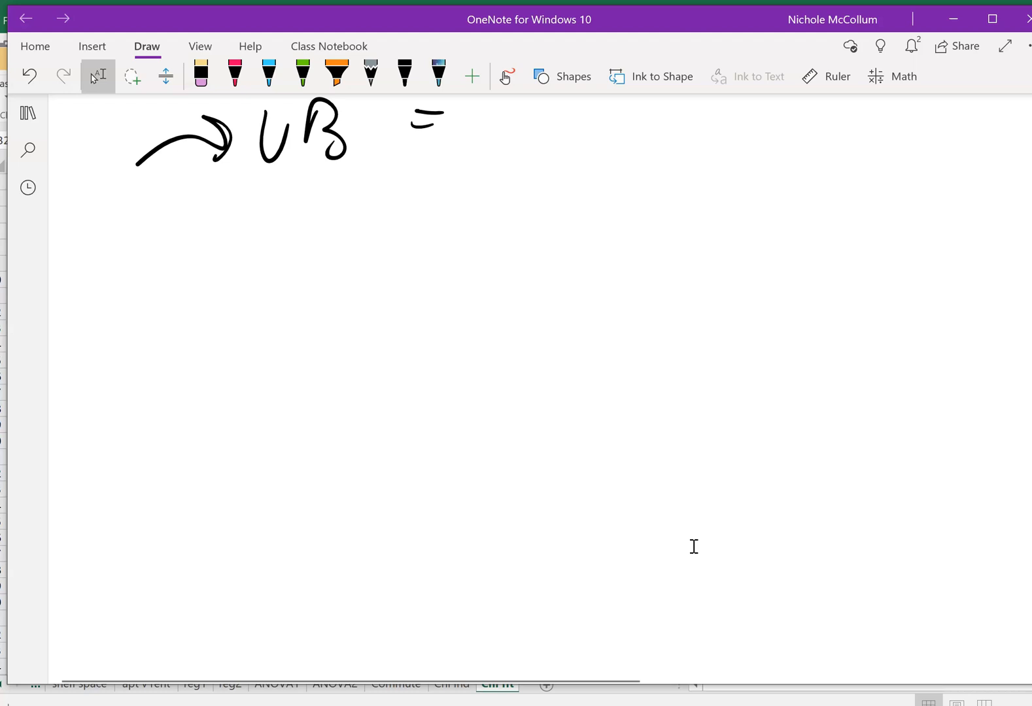
left_click(337, 76)
mouse_move(1000, 291)
left_mouse_down()
mouse_move(598, 258)
mouse_move(284, 258)
left_mouse_up()
mouse_move(276, 288)
left_mouse_down()
mouse_move(213, 260)
mouse_move(141, 274)
left_mouse_up()
left_click(98, 75)
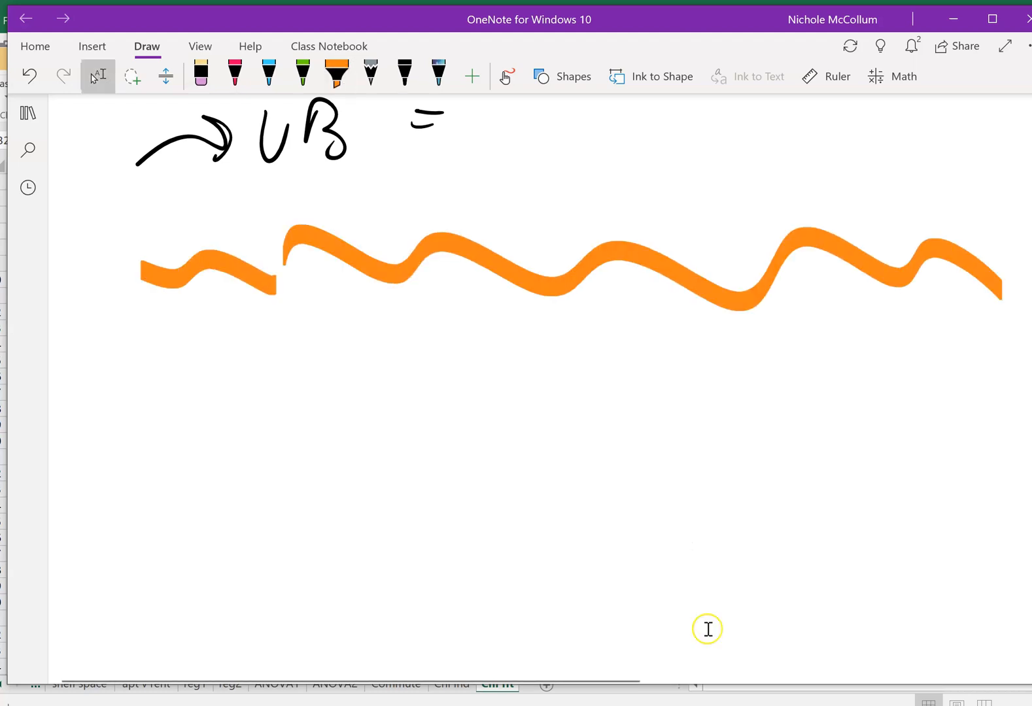
Sketch L-shaped orange axes on blank space below the OneNote divider, with a black, steadily falling distribution curve above them.
left_click(789, 701)
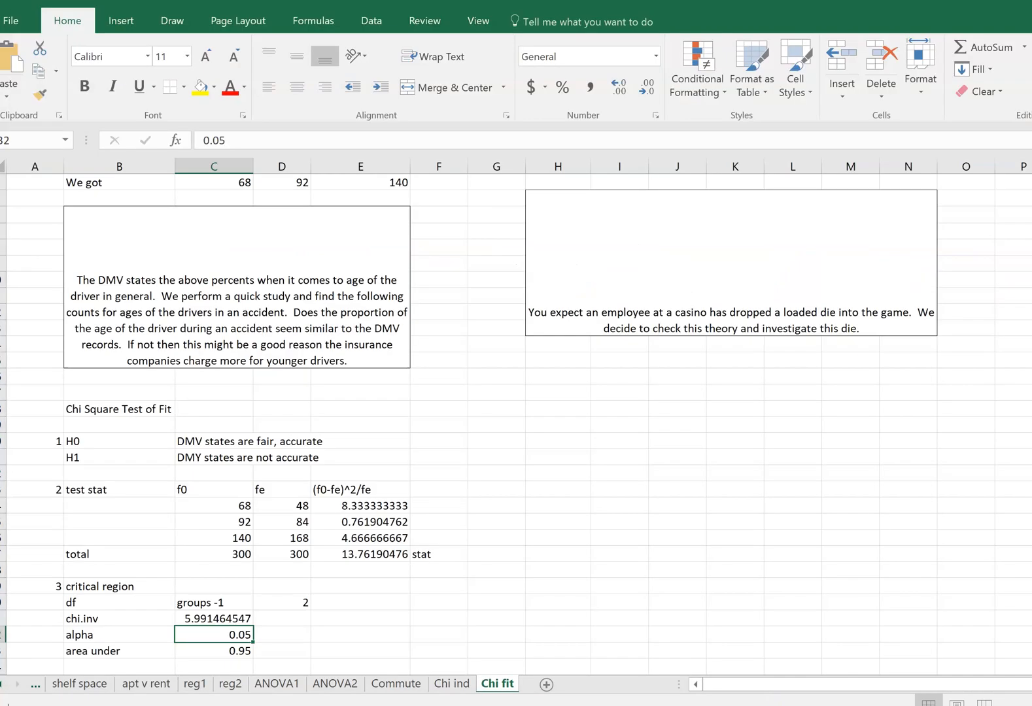
key("alt+Tab")
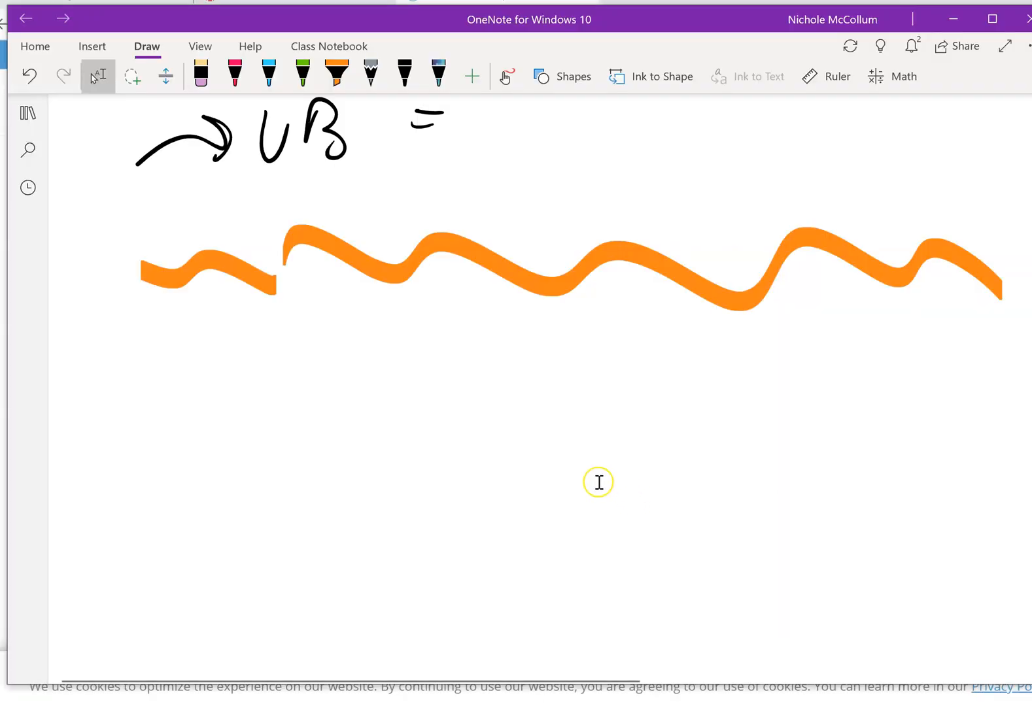
scroll(586, 472, "down", 3)
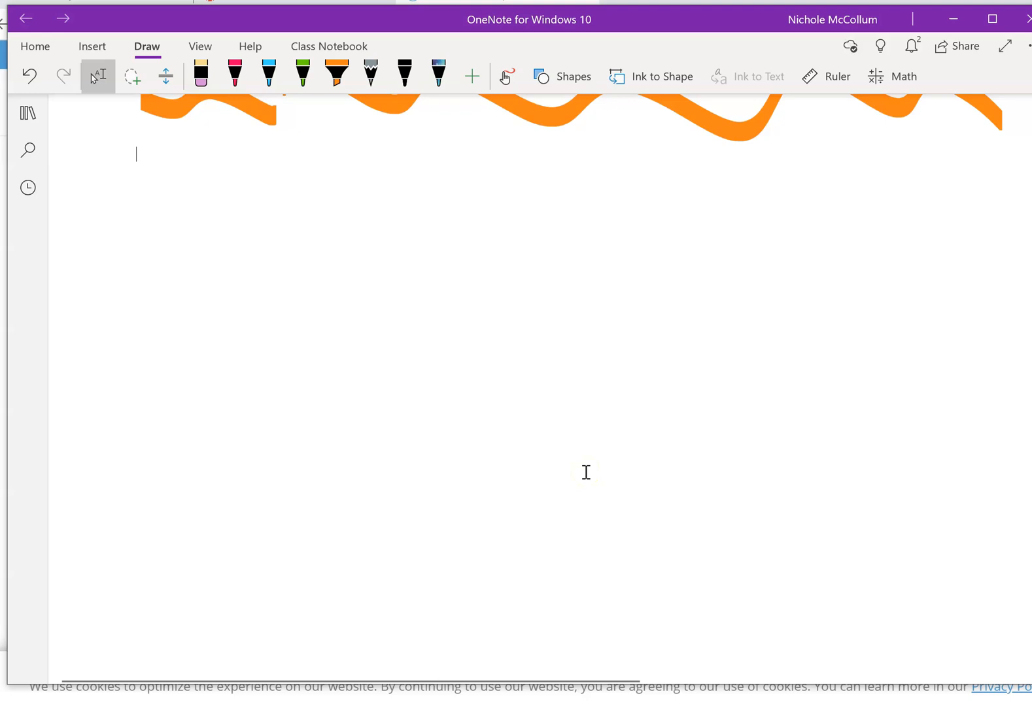
left_click(336, 76)
mouse_move(217, 161)
left_mouse_down()
mouse_move(198, 391)
mouse_move(318, 530)
mouse_move(623, 525)
left_mouse_up()
left_click(405, 75)
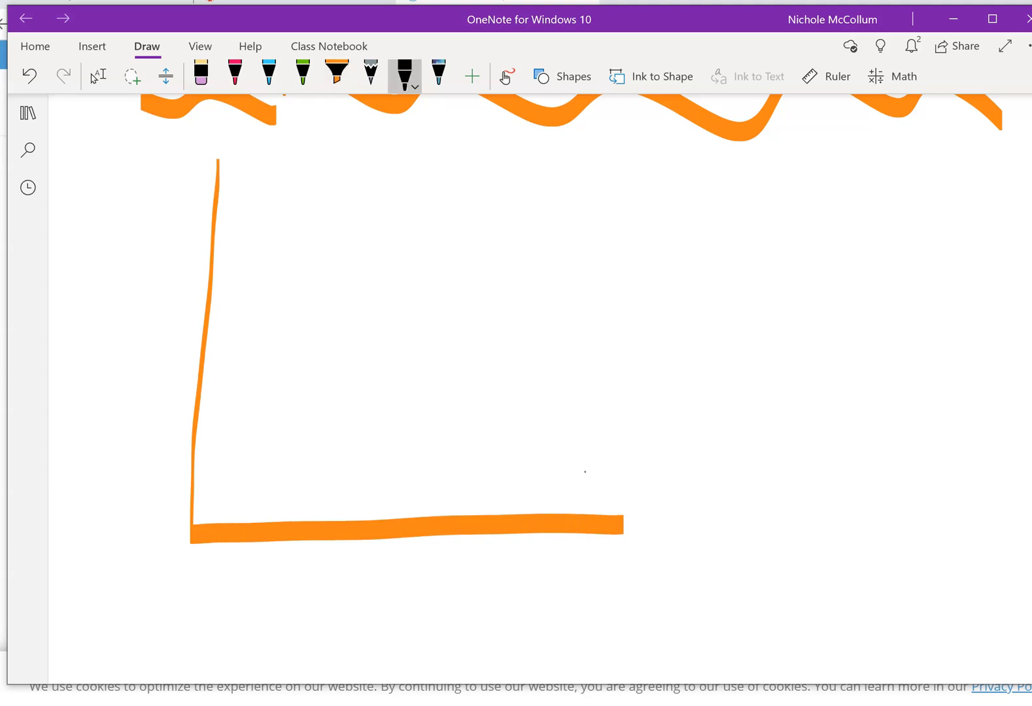
mouse_move(246, 168)
left_mouse_down()
mouse_move(273, 309)
mouse_move(417, 445)
mouse_move(629, 492)
left_mouse_up()
Handwrite the black label χ² with the subscript df = 2 beside the curve.
left_click_drag(718, 425, 789, 495)
left_click_drag(787, 406, 739, 519)
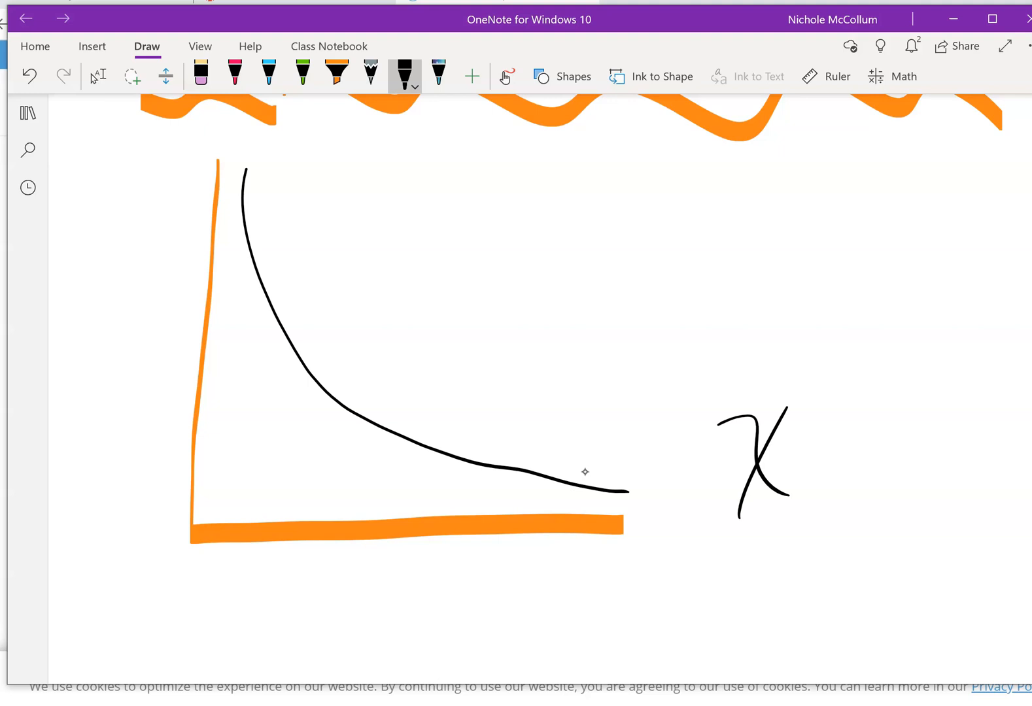
left_click_drag(793, 371, 830, 400)
mouse_move(841, 505)
left_mouse_down()
mouse_move(829, 513)
mouse_move(849, 517)
mouse_move(875, 477)
left_mouse_up()
left_click_drag(861, 525, 862, 538)
left_click_drag(847, 505, 923, 487)
left_click_drag(912, 507, 970, 524)
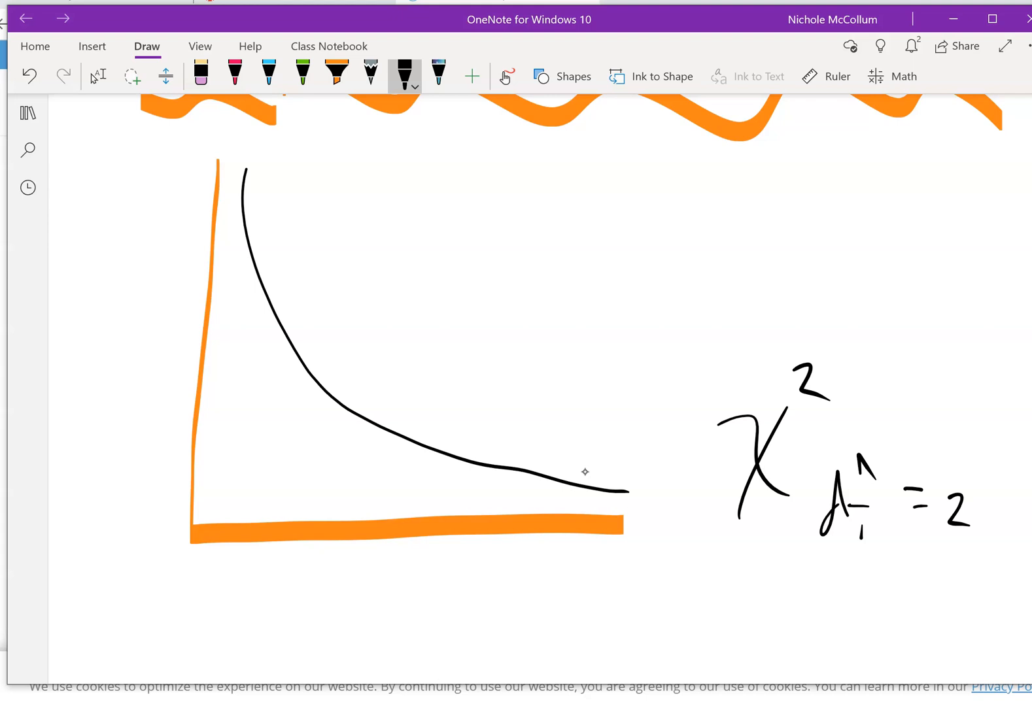
Draw a black vertical cutoff line through the curve and hatch the tail beyond it in pink.
left_click_drag(439, 305, 455, 627)
left_click(235, 75)
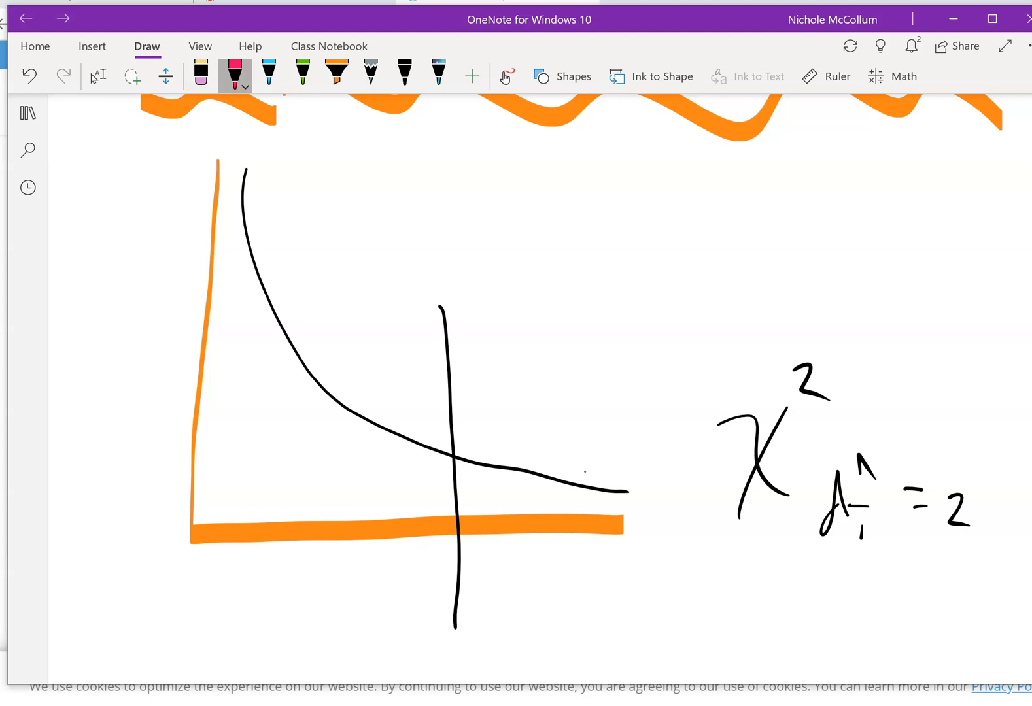
left_click_drag(459, 470, 491, 514)
mouse_move(488, 469)
left_mouse_down()
mouse_move(521, 512)
mouse_move(546, 510)
left_mouse_up()
mouse_move(541, 474)
left_mouse_down()
mouse_move(562, 508)
mouse_move(596, 516)
left_mouse_up()
Handwrite "reject H0" in pink above the hatched tail region.
mouse_move(514, 407)
left_mouse_down()
mouse_move(508, 445)
mouse_move(540, 432)
left_mouse_up()
mouse_move(534, 432)
left_mouse_down()
mouse_move(546, 452)
mouse_move(559, 407)
mouse_move(577, 409)
left_mouse_up()
mouse_move(571, 346)
left_mouse_down()
mouse_move(587, 392)
mouse_move(581, 376)
left_mouse_up()
mouse_move(587, 424)
left_mouse_down()
mouse_move(596, 458)
mouse_move(610, 456)
left_mouse_up()
mouse_move(597, 437)
left_mouse_down()
mouse_move(617, 432)
mouse_move(626, 458)
left_mouse_up()
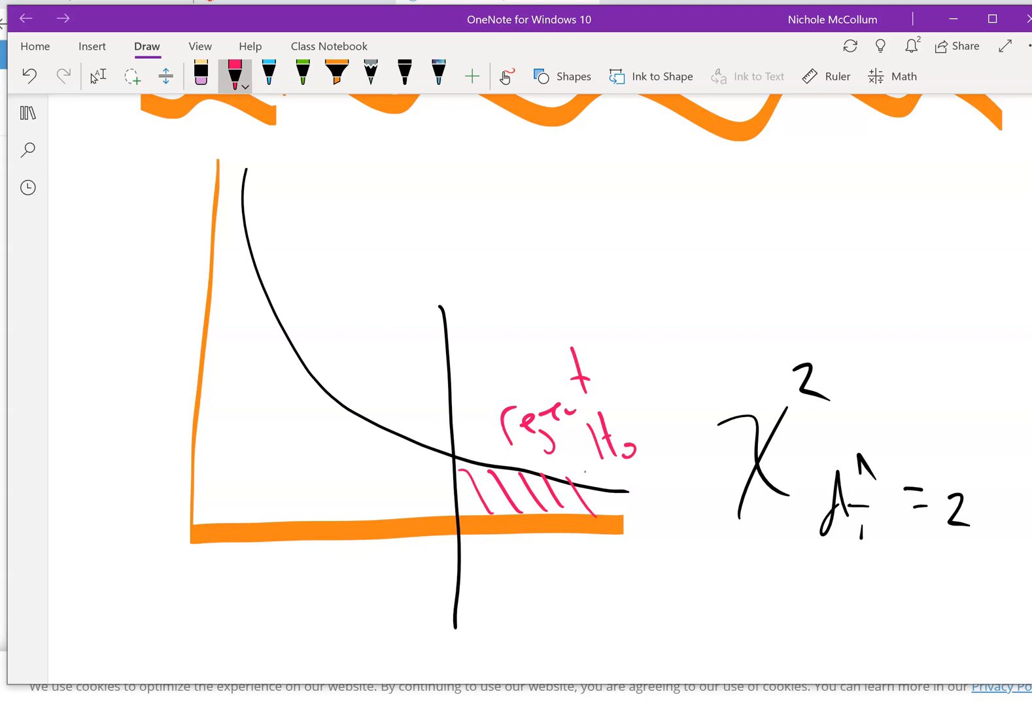
Hatch the area under the curve before the cutoff line with light blue strokes.
left_click(269, 76)
left_click_drag(353, 418, 412, 491)
left_click_drag(280, 376, 359, 467)
mouse_move(266, 383)
left_mouse_down()
mouse_move(328, 471)
mouse_move(307, 479)
left_mouse_up()
left_click_drag(240, 414, 275, 487)
Handwrite "DNR H0" in light blue above the blue hatching.
mouse_move(191, 376)
left_mouse_down()
mouse_move(203, 413)
mouse_move(197, 392)
left_mouse_up()
mouse_move(228, 397)
left_mouse_down()
mouse_move(253, 341)
mouse_move(335, 353)
mouse_move(335, 384)
left_mouse_up()
mouse_move(351, 327)
left_mouse_down()
mouse_move(362, 379)
mouse_move(359, 357)
left_mouse_up()
left_click_drag(378, 364, 377, 364)
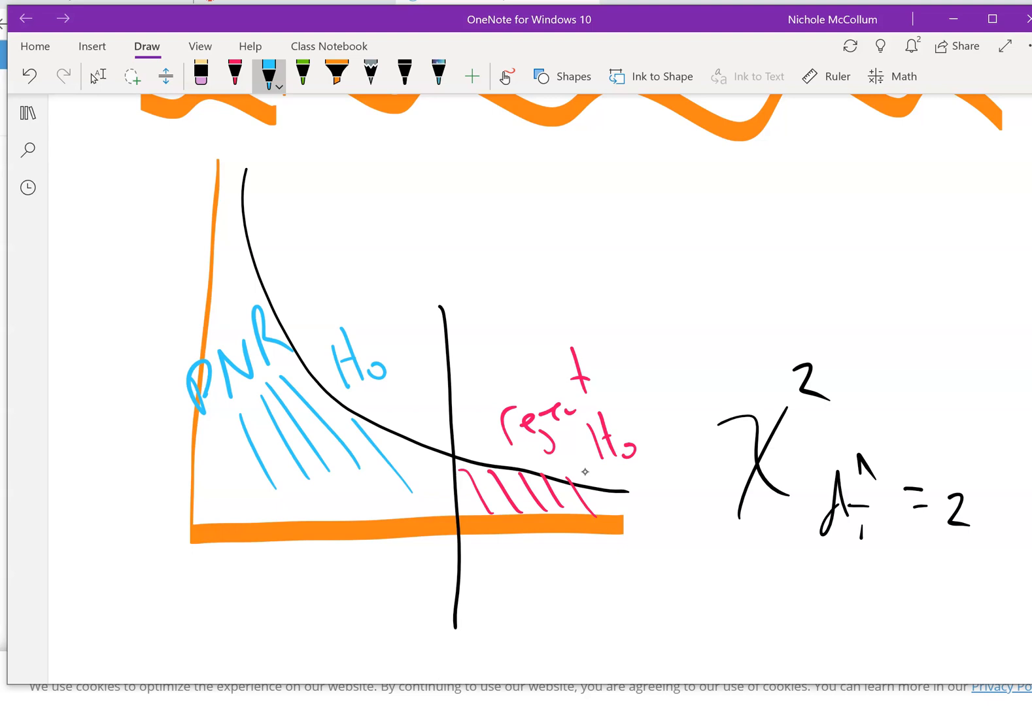
Draw an empty black box above the cutoff line and write "(5%)" in pink above the reject H0 label.
left_click(405, 76)
mouse_move(412, 214)
left_mouse_down()
mouse_move(495, 202)
mouse_move(515, 283)
mouse_move(399, 301)
mouse_move(419, 215)
left_mouse_up()
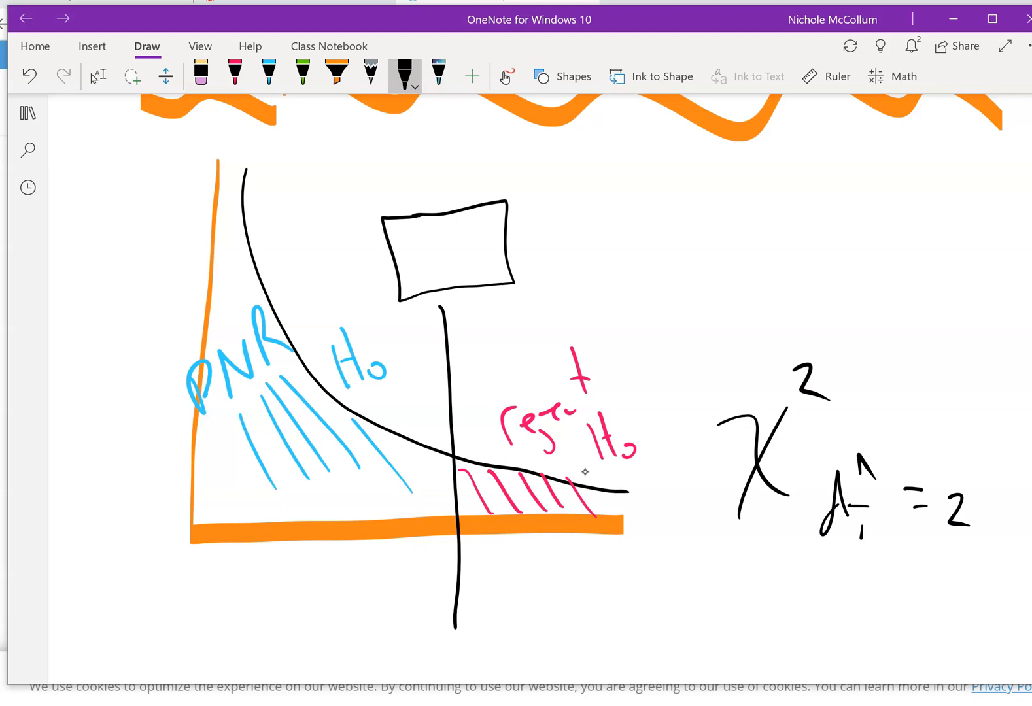
left_click(235, 76)
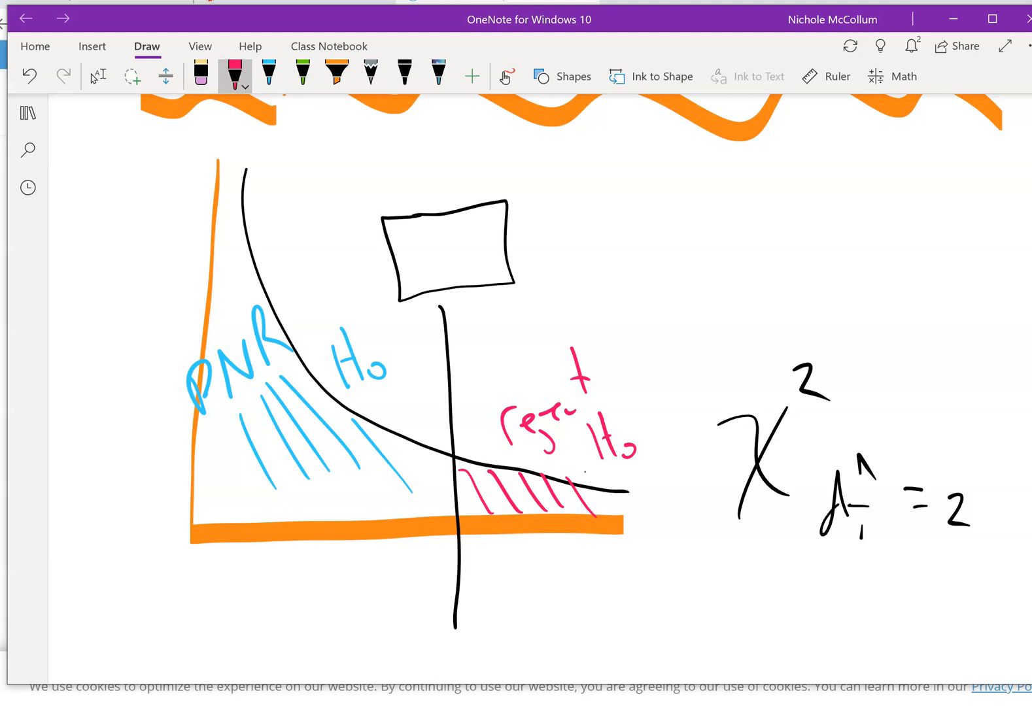
left_click_drag(610, 289, 610, 351)
mouse_move(642, 298)
left_mouse_down()
mouse_move(630, 297)
mouse_move(625, 338)
mouse_move(659, 293)
mouse_move(660, 336)
left_mouse_up()
left_click_drag(687, 321, 686, 321)
mouse_move(700, 277)
left_mouse_down()
mouse_move(725, 291)
mouse_move(712, 337)
left_mouse_up()
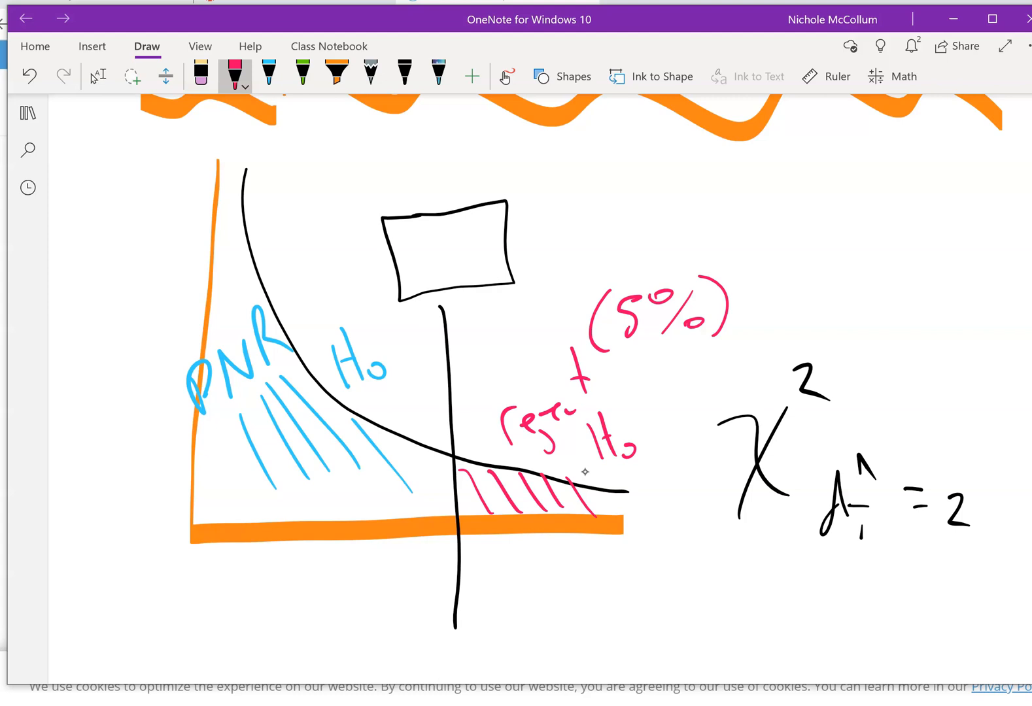
Write "95%" in light blue inside the DNR H0 region, and minimize the OneNote window.
left_click(268, 75)
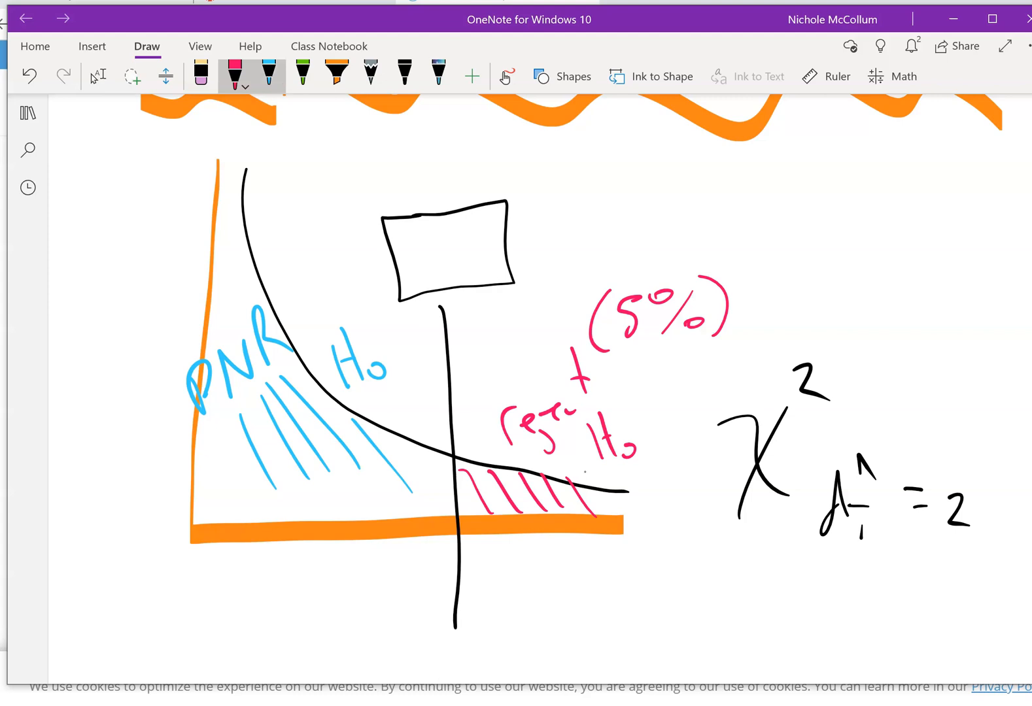
mouse_move(276, 455)
left_mouse_down()
mouse_move(254, 469)
mouse_move(274, 505)
left_mouse_up()
mouse_move(285, 473)
left_mouse_down()
mouse_move(300, 461)
mouse_move(297, 500)
left_mouse_up()
left_click_drag(316, 452, 310, 456)
mouse_move(332, 441)
left_mouse_down()
mouse_move(314, 488)
mouse_move(326, 483)
left_mouse_up()
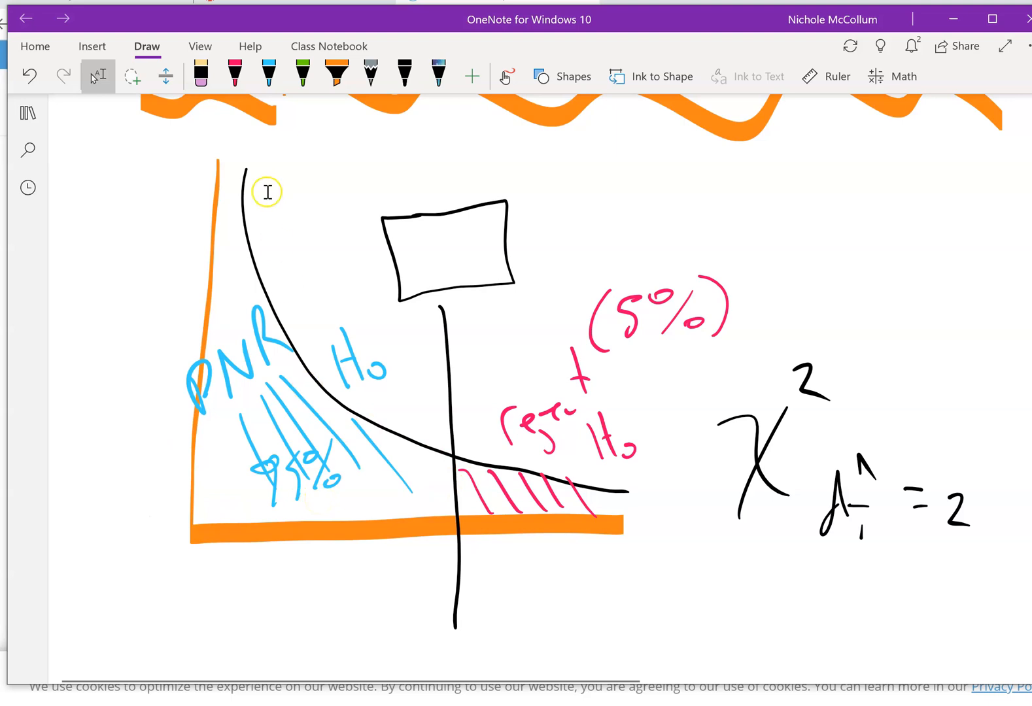
left_click_drag(861, 527, 861, 540)
left_click(953, 19)
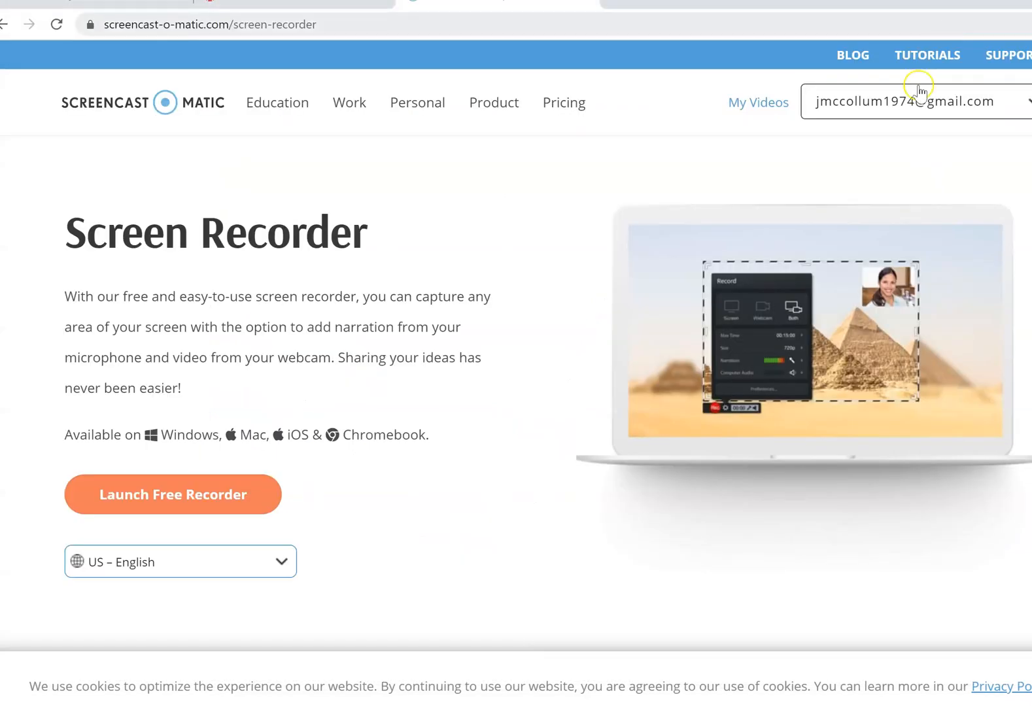
Switch to the Excel workbook and check the chi.inv cutoff formula together with the alpha and area-under values.
left_click(847, 705)
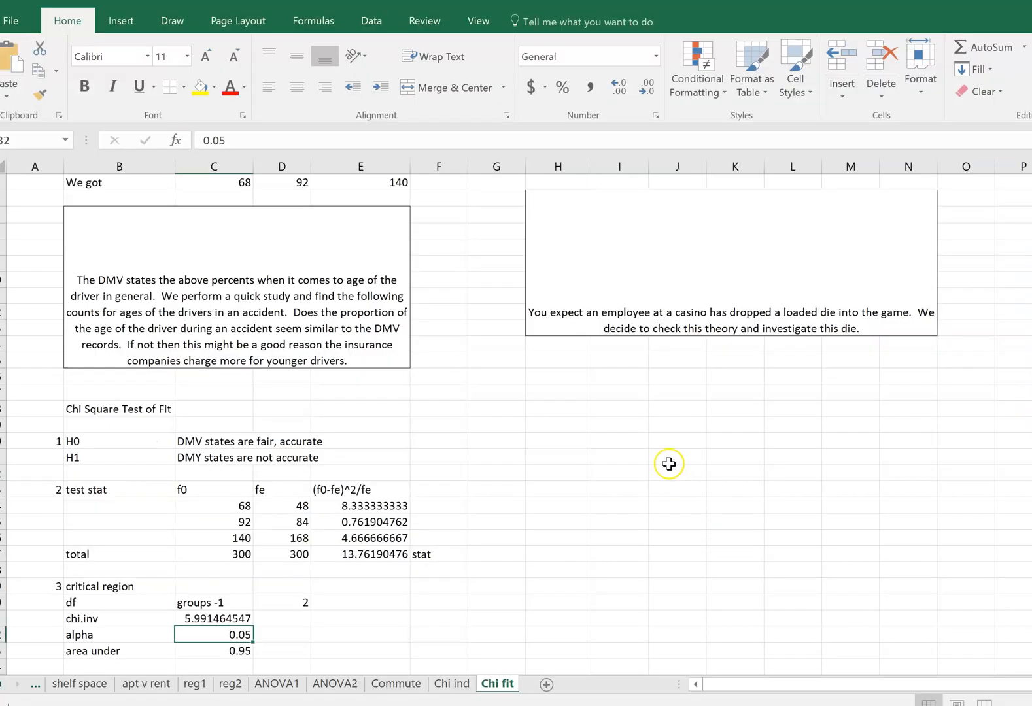
left_click(194, 618)
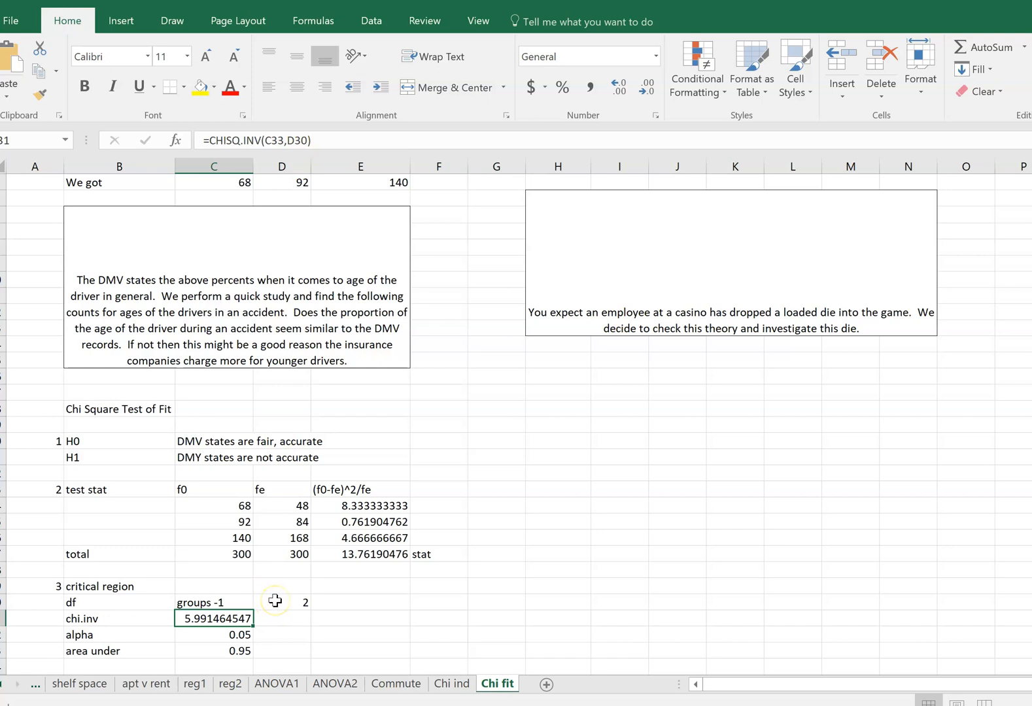
left_click(234, 634)
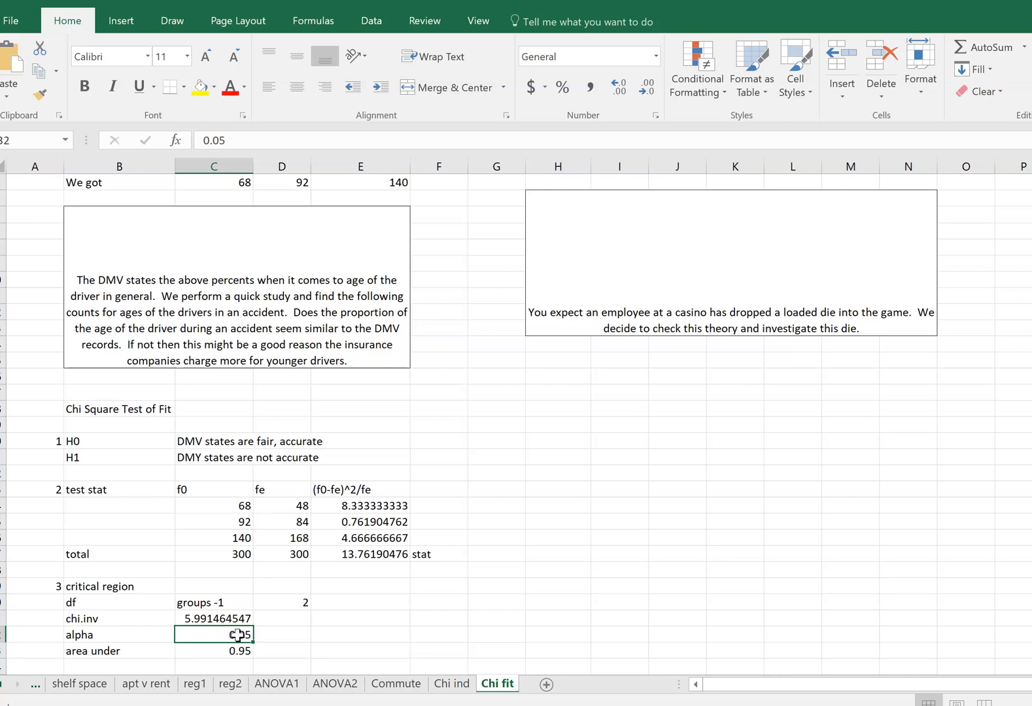
key("Down")
key("Up")
key("Up")
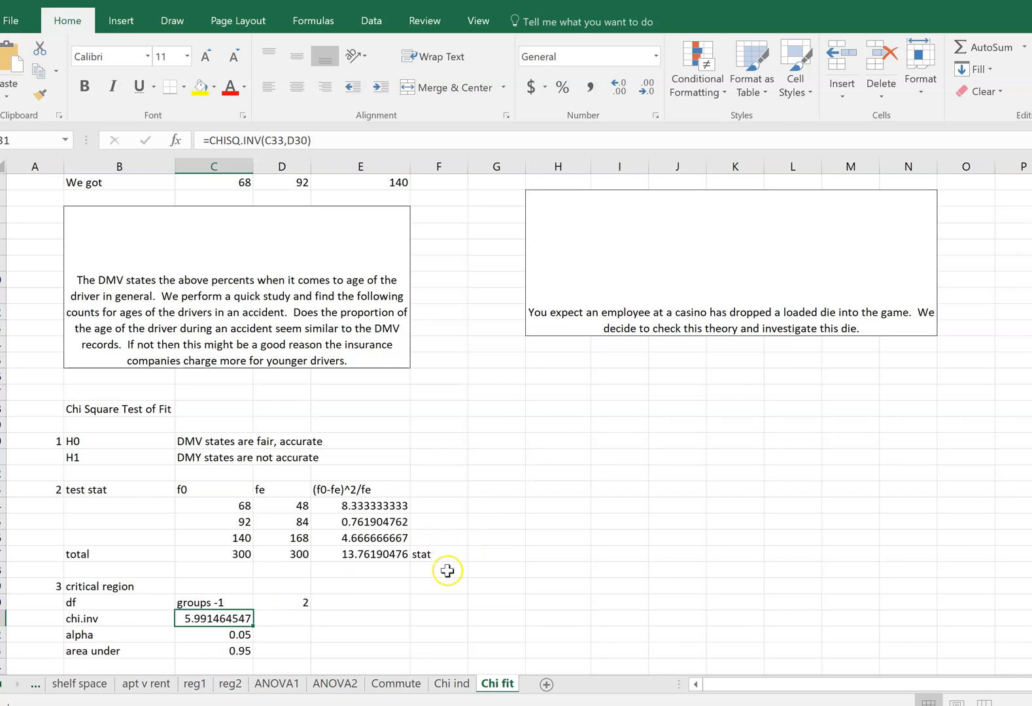
Start section 4 in row 36 below the critical region, entering "4" in column A and "conclusion" in column B.
scroll(444, 571, "down", 2)
left_click(37, 602)
type("4")
key("Tab")
type("con")
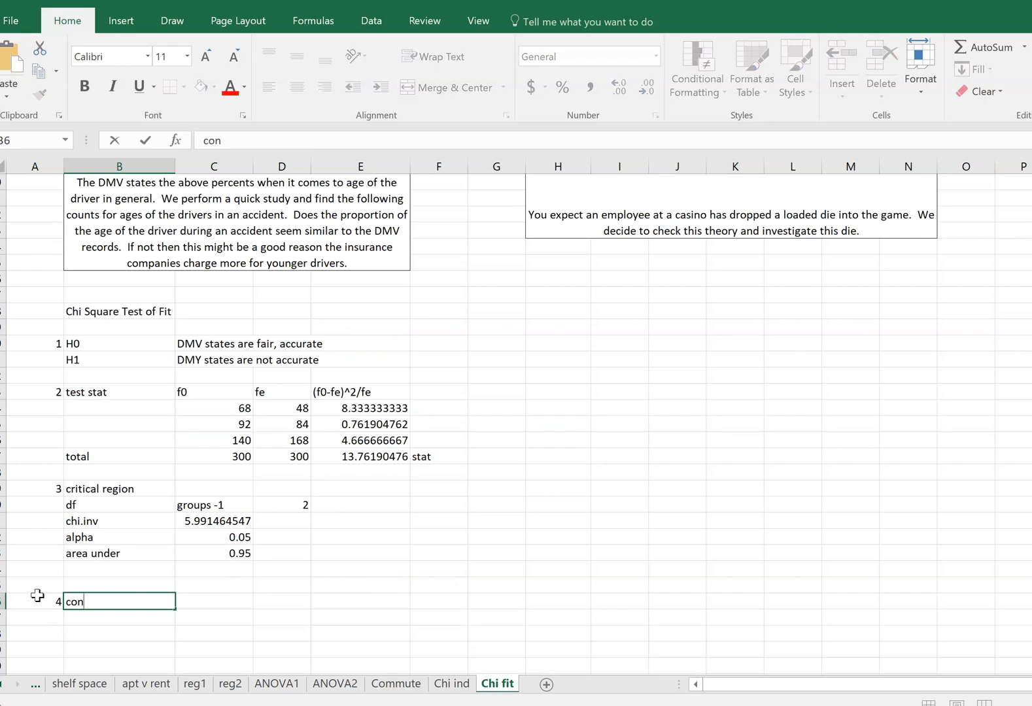
type("clusion")
key("Return")
Add a "test stat" row under the conclusion heading and link its value to the chi-square total with =E27.
type("test stat")
key("Tab")
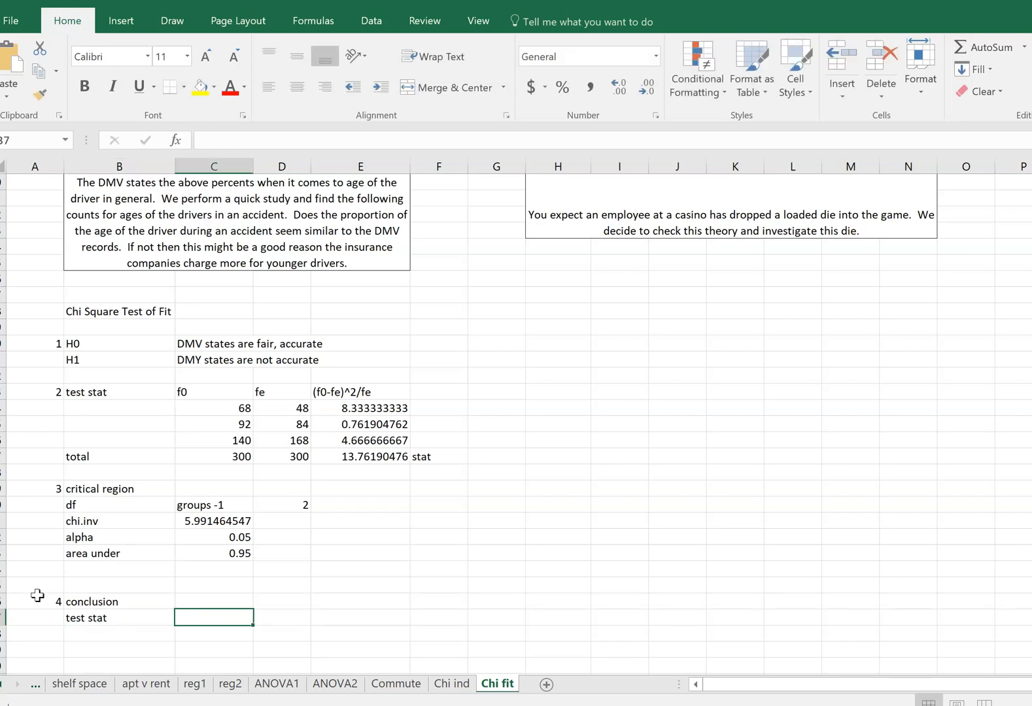
left_click(330, 457)
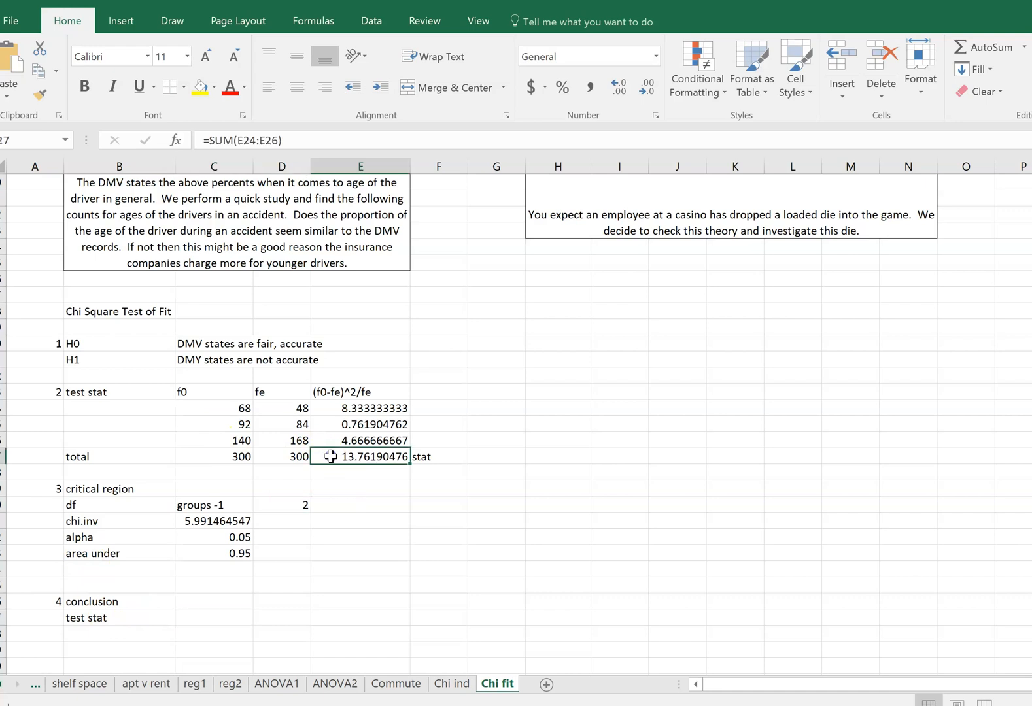
left_click(199, 619)
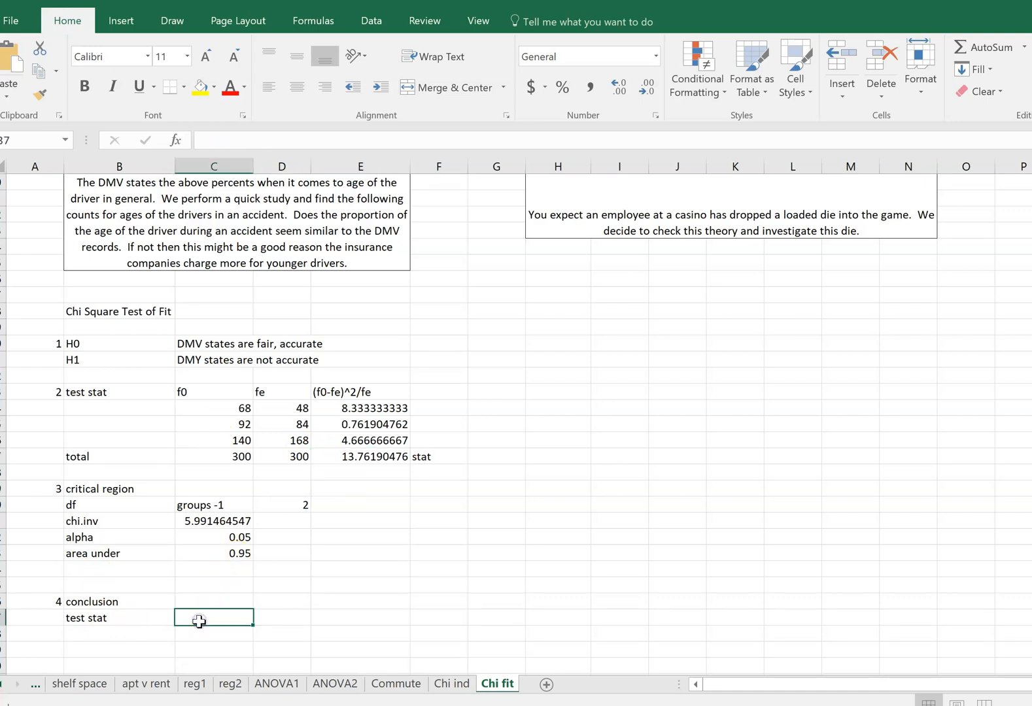
type("=")
left_click(345, 458)
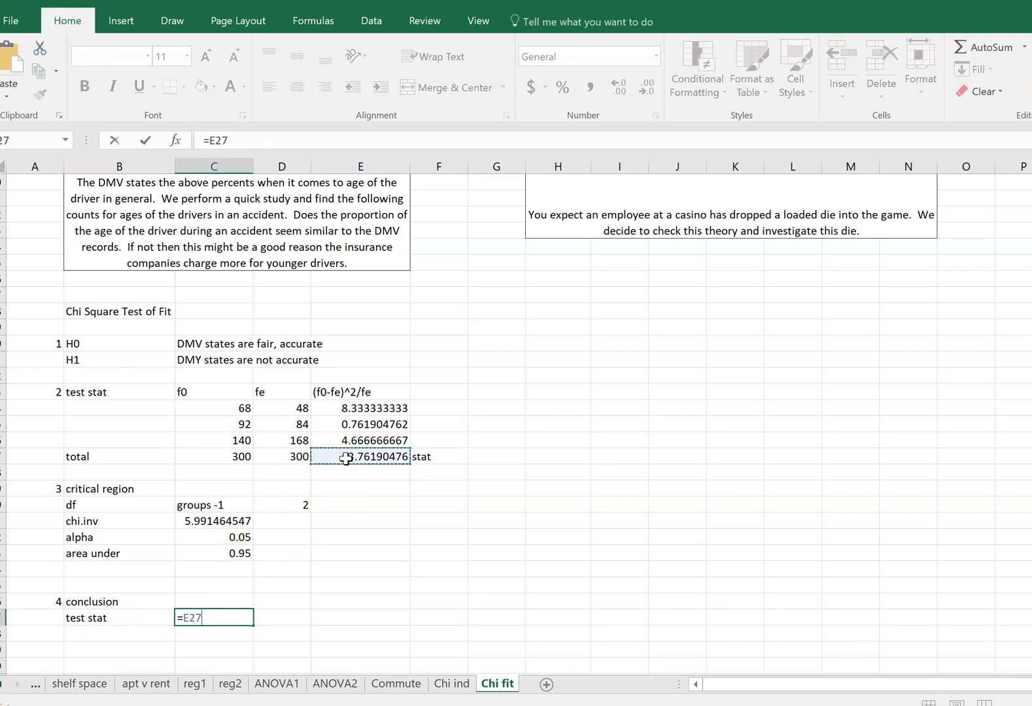
key("Return")
key("Menu")
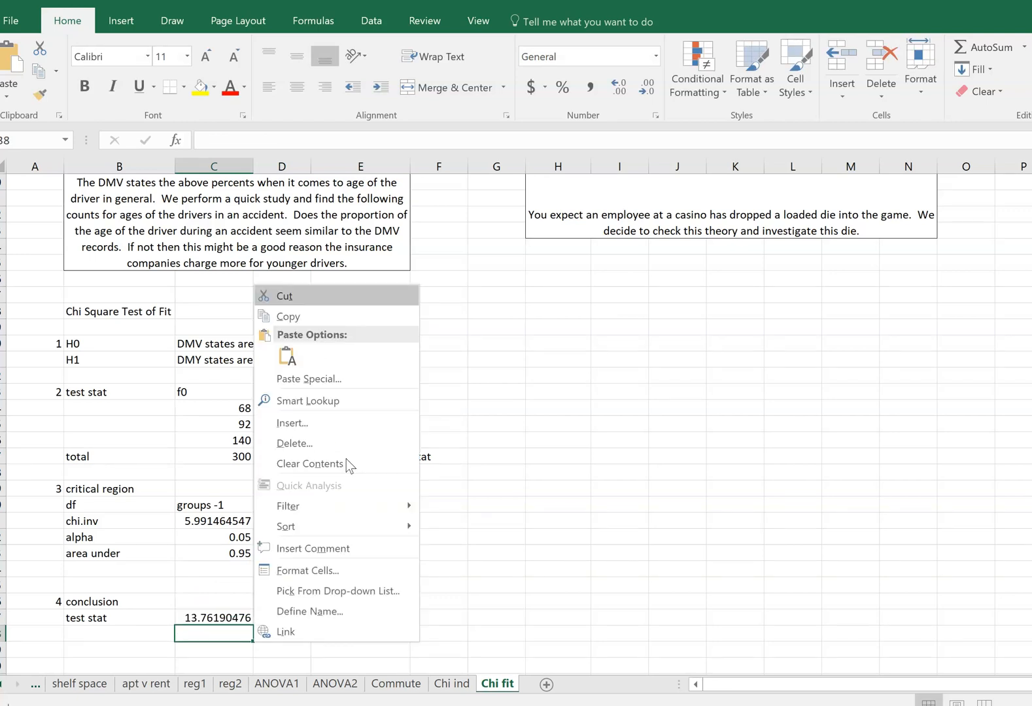
left_click(123, 624)
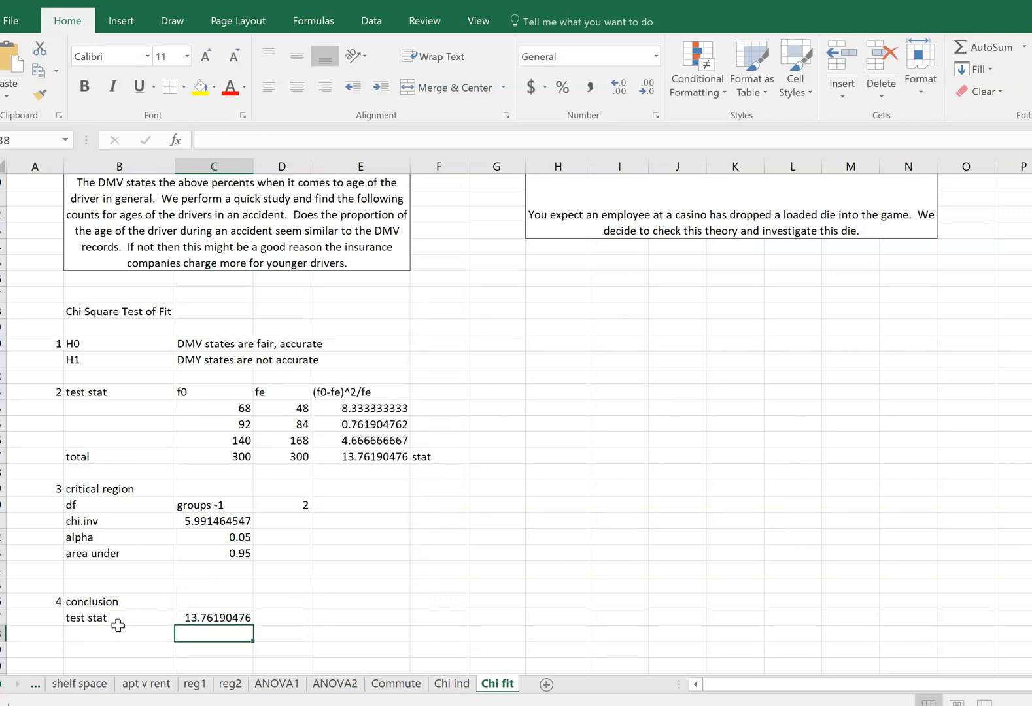
Add a "cut off" row below the test stat and link its value to the chi.inv result with =C31.
left_click(118, 628)
type("cu")
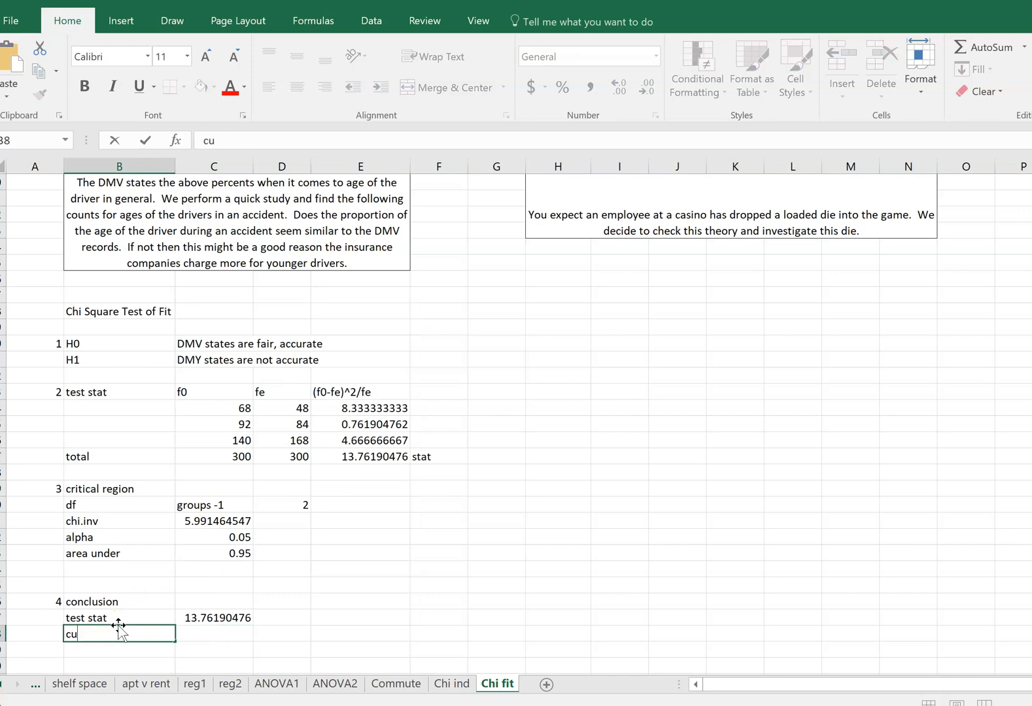
type("t off")
key("Tab")
type("=")
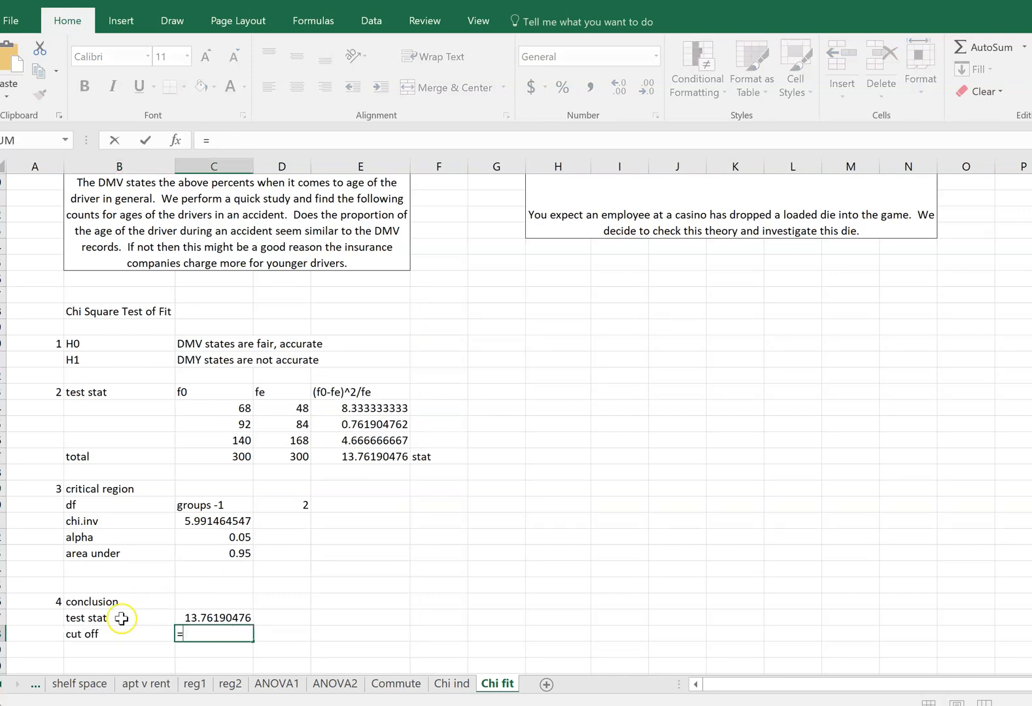
left_click(187, 520)
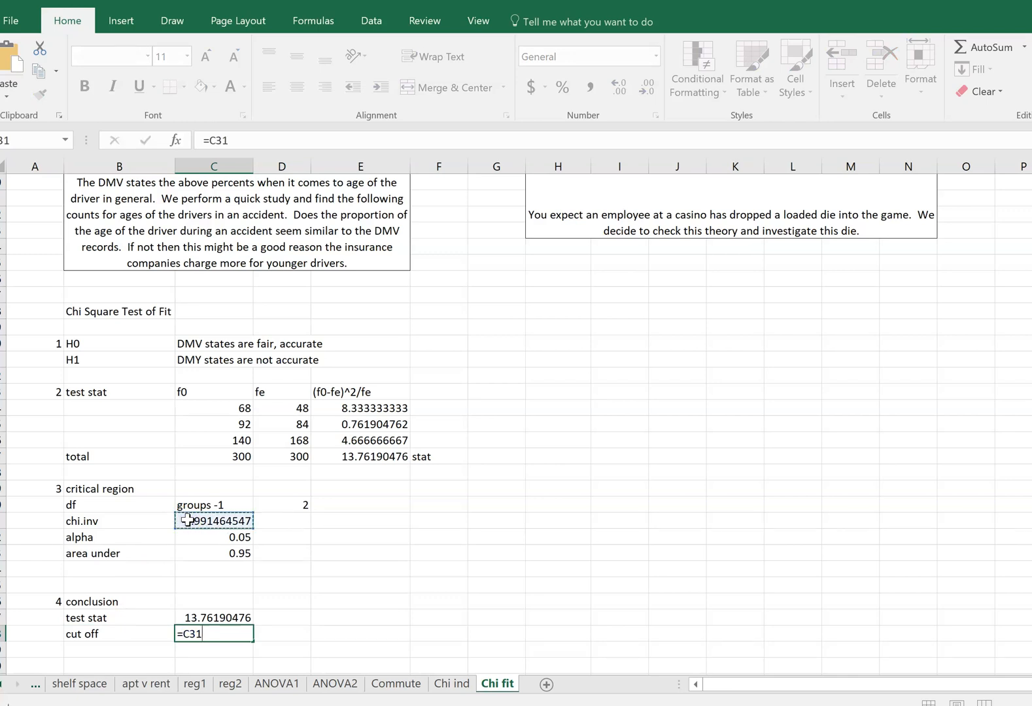
key("Return")
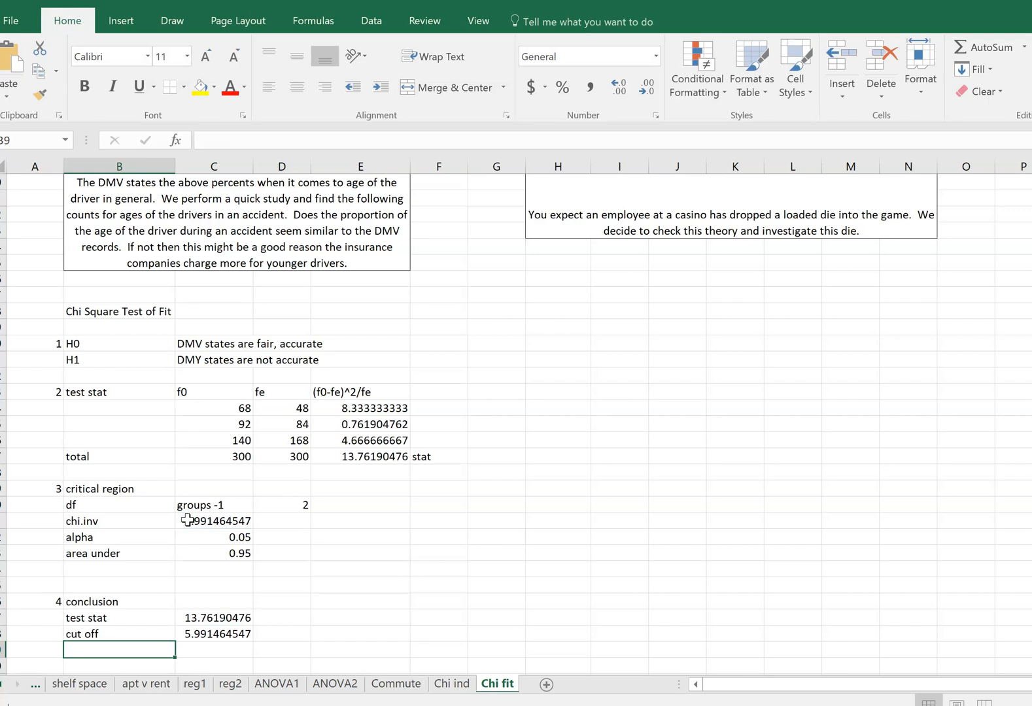
Enter "test stat is > cut off" below the cut off label and "reject H0" in the cell beside it.
type("test stat is > cut off")
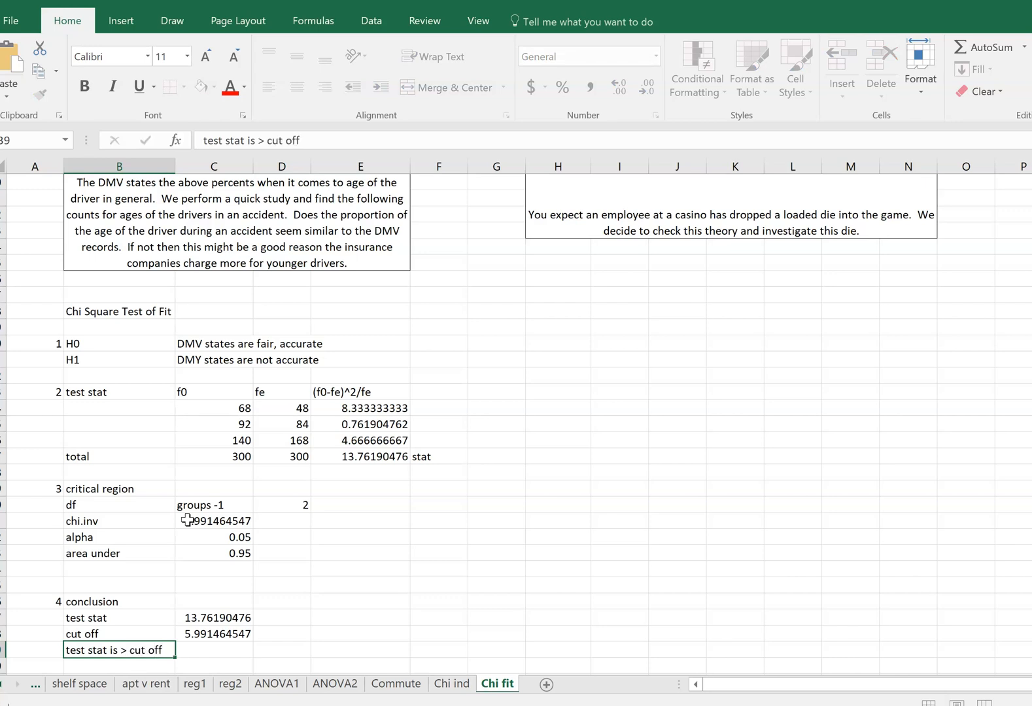
key("Tab")
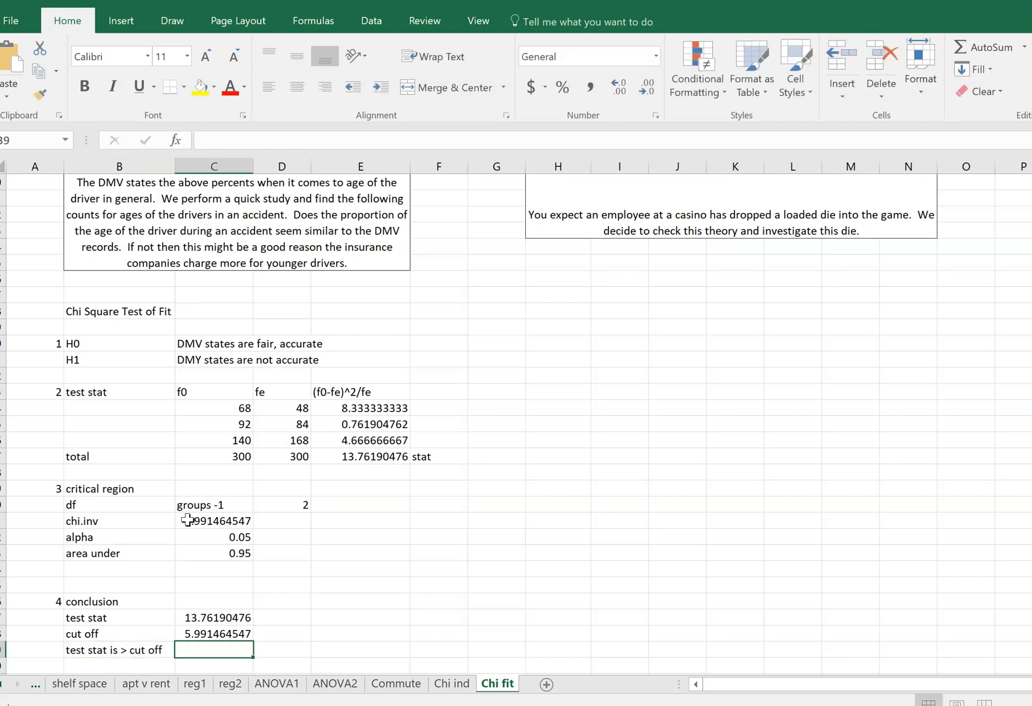
type("reject H")
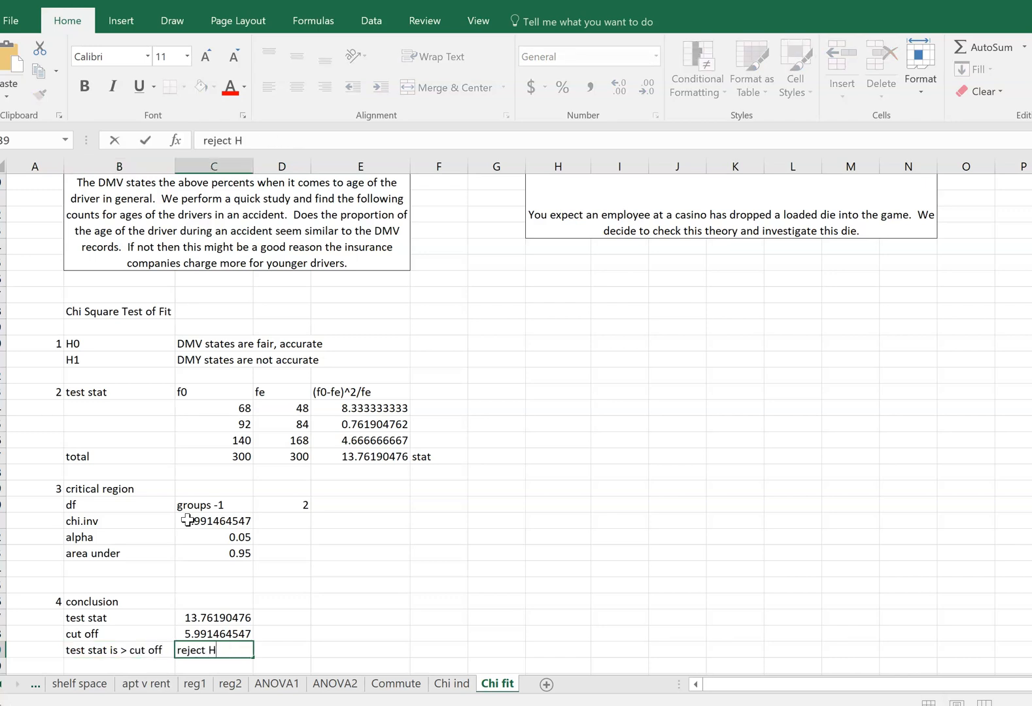
type("0")
key("Return")
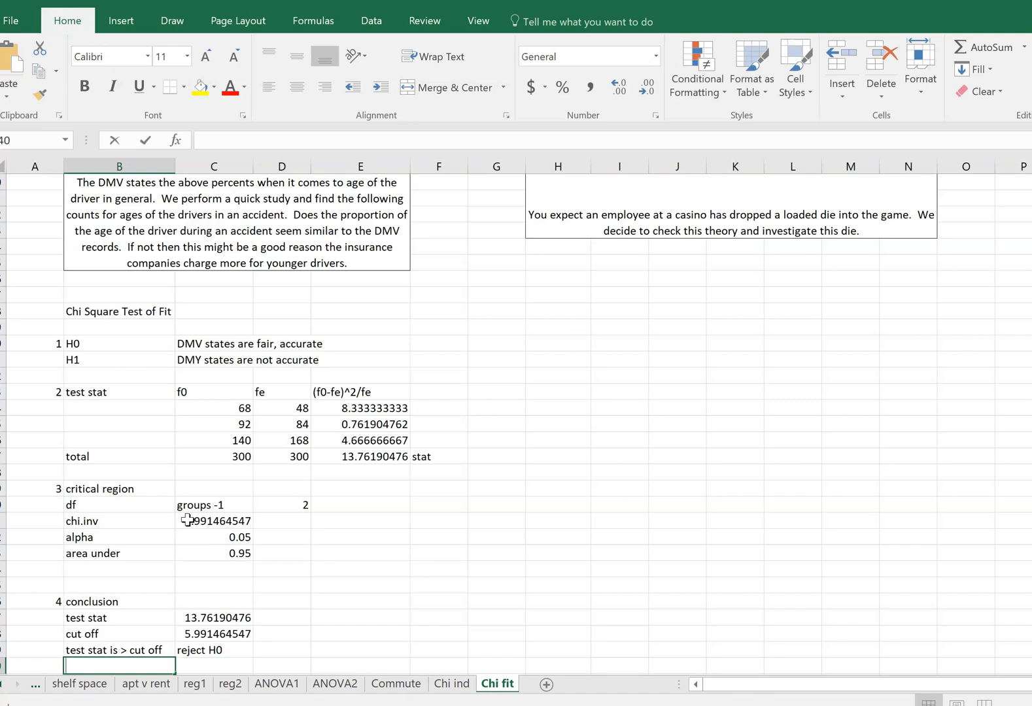
Label the row below the reject H0 decision "sense" in column B.
type("since")
key("BackSpace")
key("BackSpace")
key("BackSpace")
key("BackSpace")
type("ense")
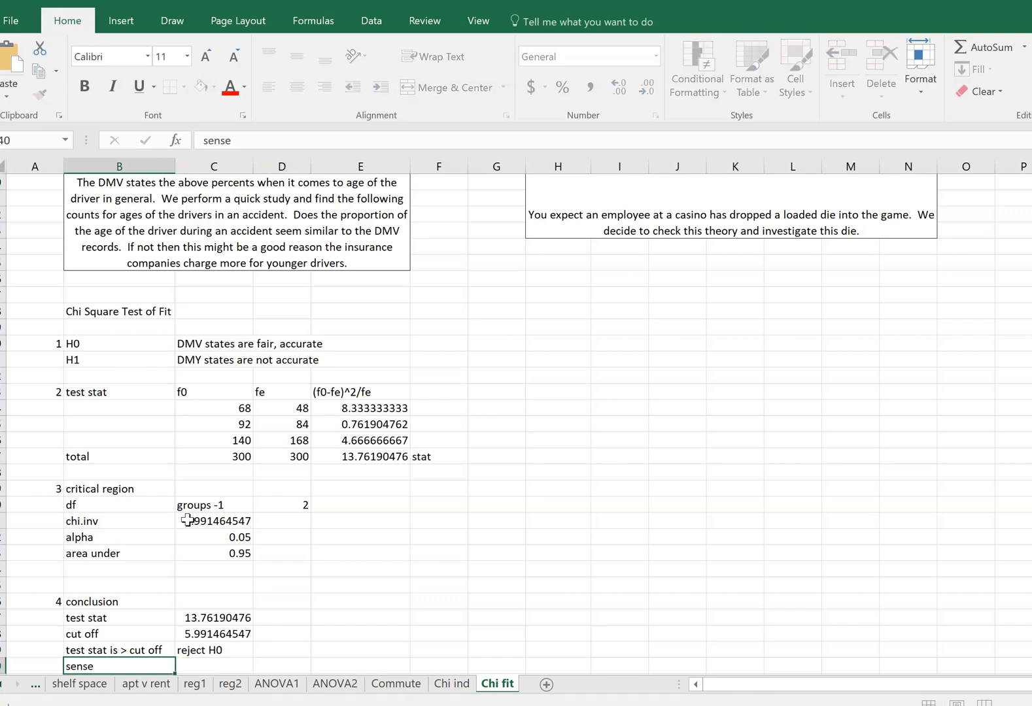
key("Tab")
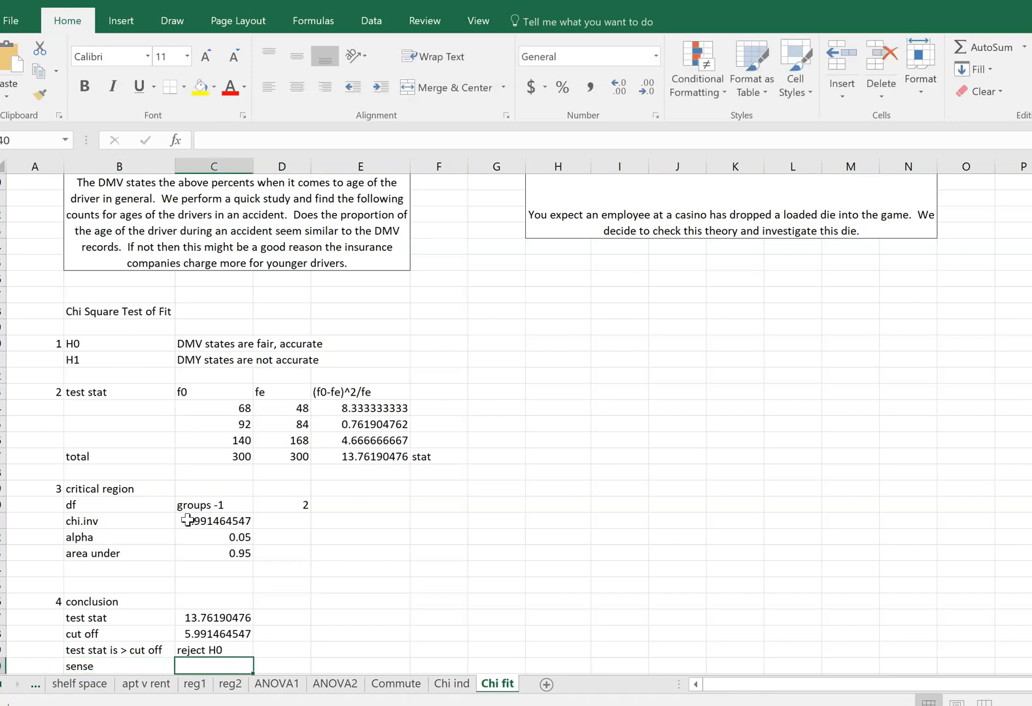
Enter the interpretation "DMV stats are not accurate" in the cell beside the sense label.
type("DMW")
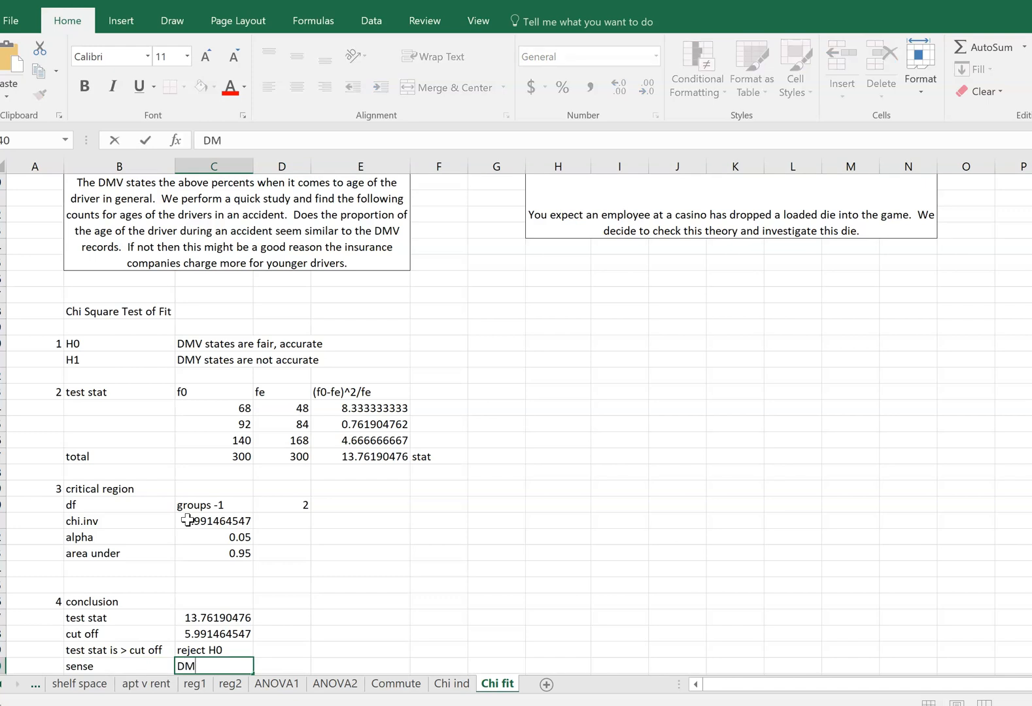
key("BackSpace")
type("V s")
type("tats ar e")
type("ne")
key("BackSpace")
key("BackSpace")
key("BackSpace")
key("BackSpace")
type("e not accurate")
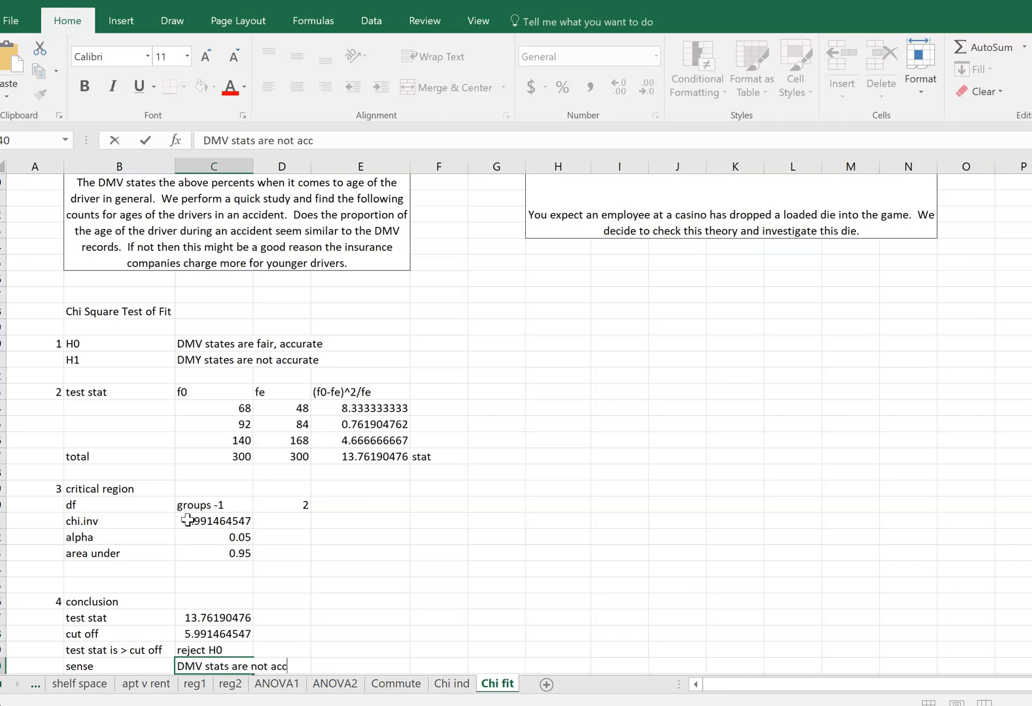
key("ctrl+Return")
key("Return")
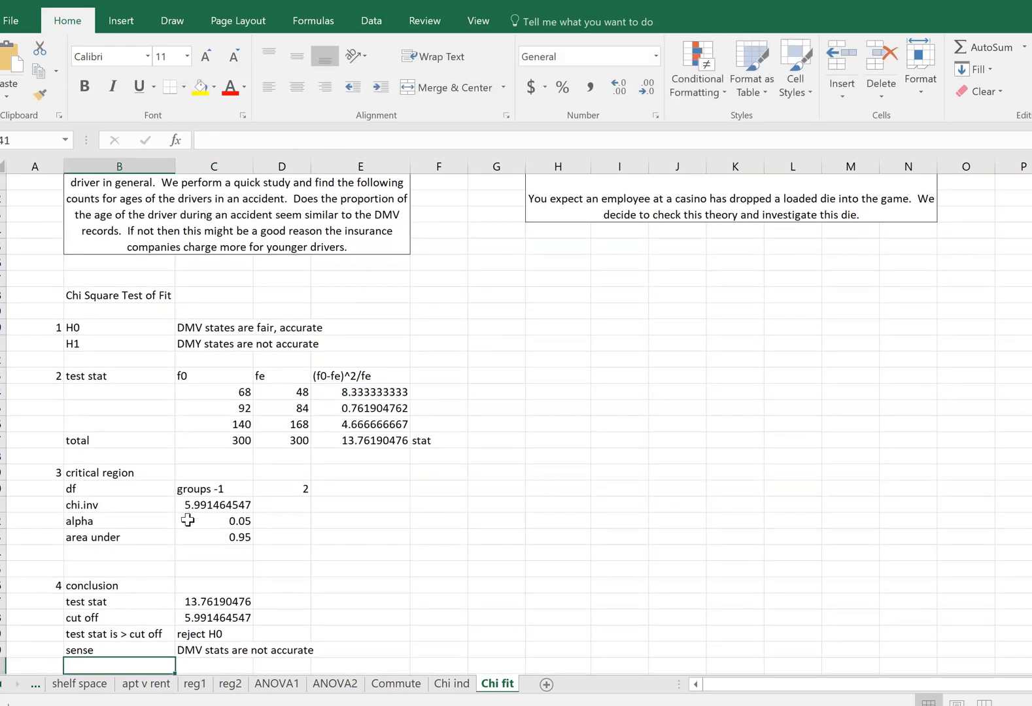
Correct the H0 statement to read "DMV stats are fair, accurate".
left_click(227, 323)
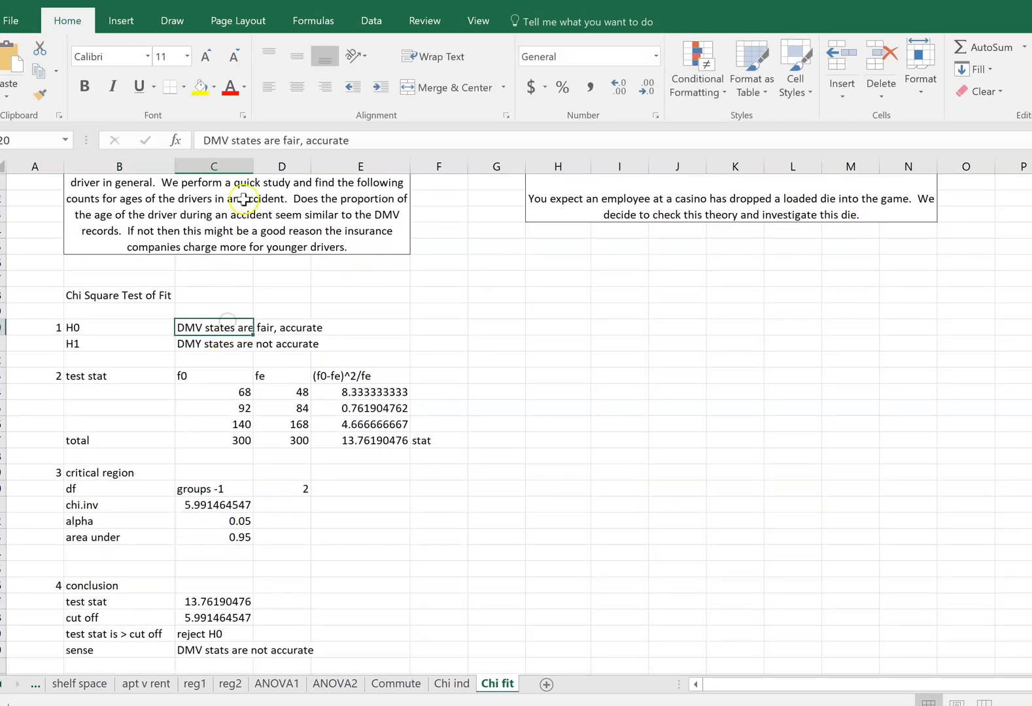
left_click(257, 140)
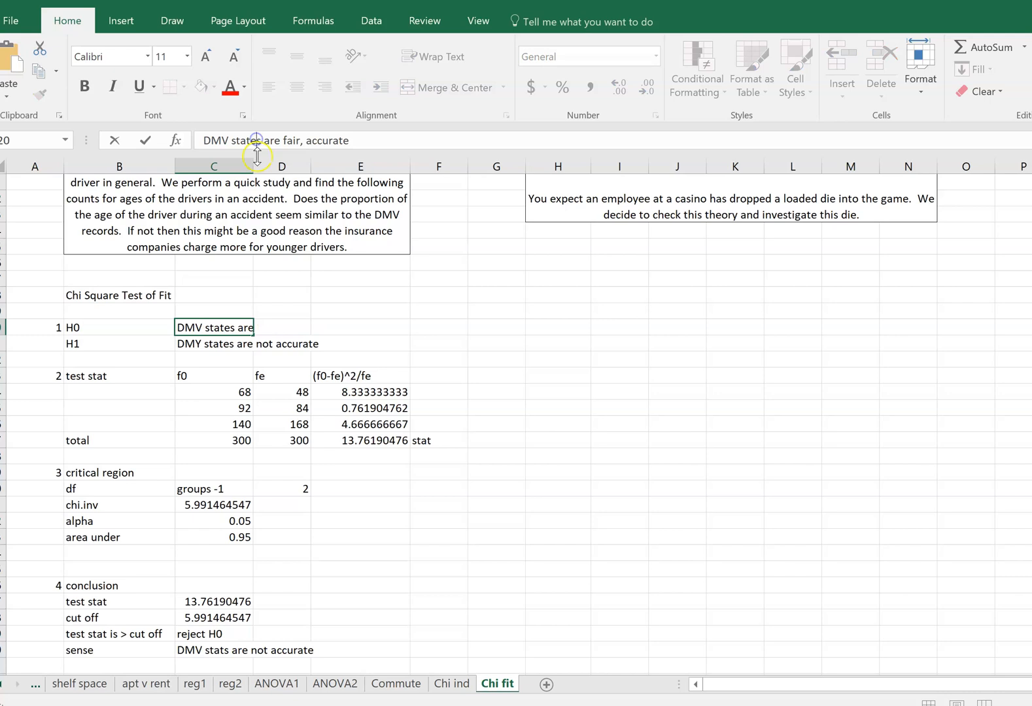
key("BackSpace")
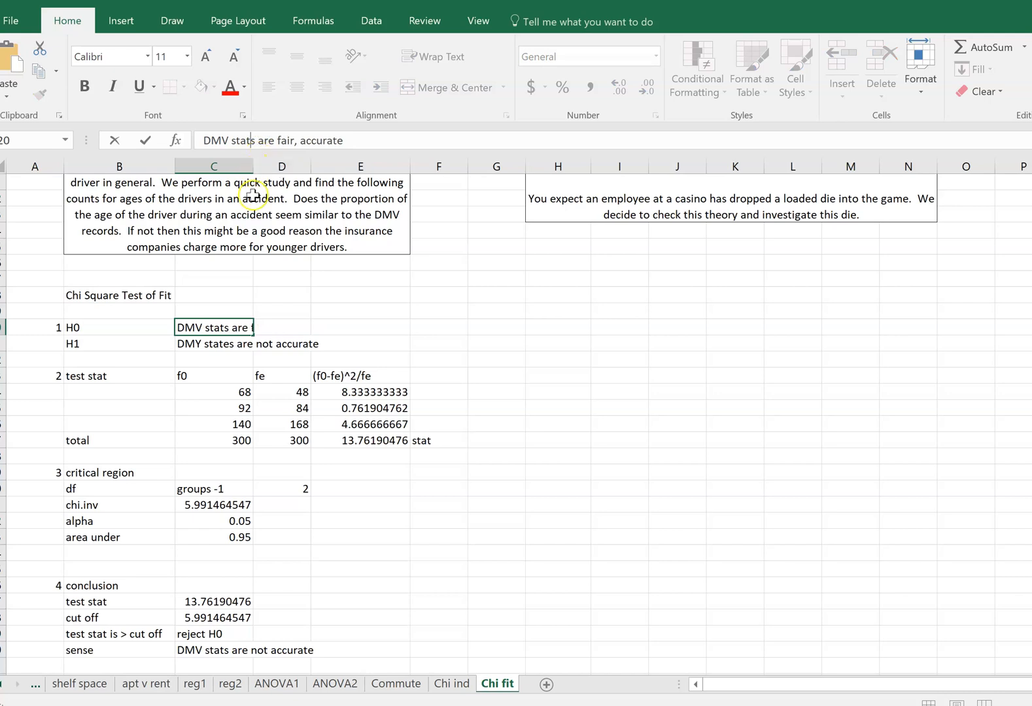
Correct the H1 statement to read "DMV stats are not accurate".
left_click(224, 346)
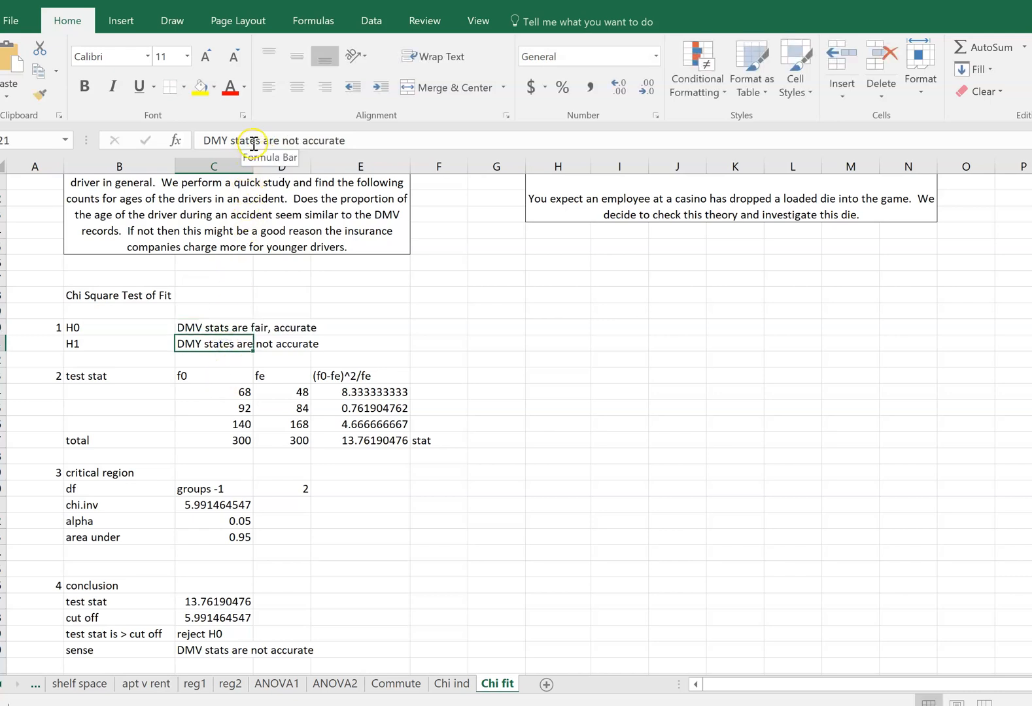
left_click(257, 140)
key("BackSpace")
left_click(223, 141)
key("Delete")
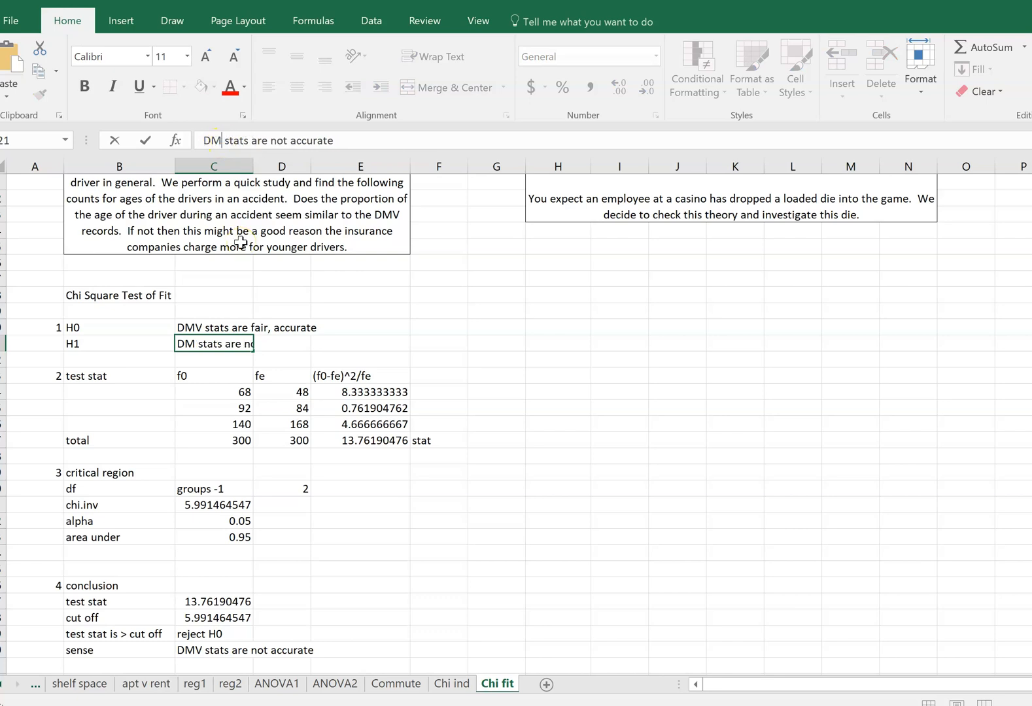
type("V")
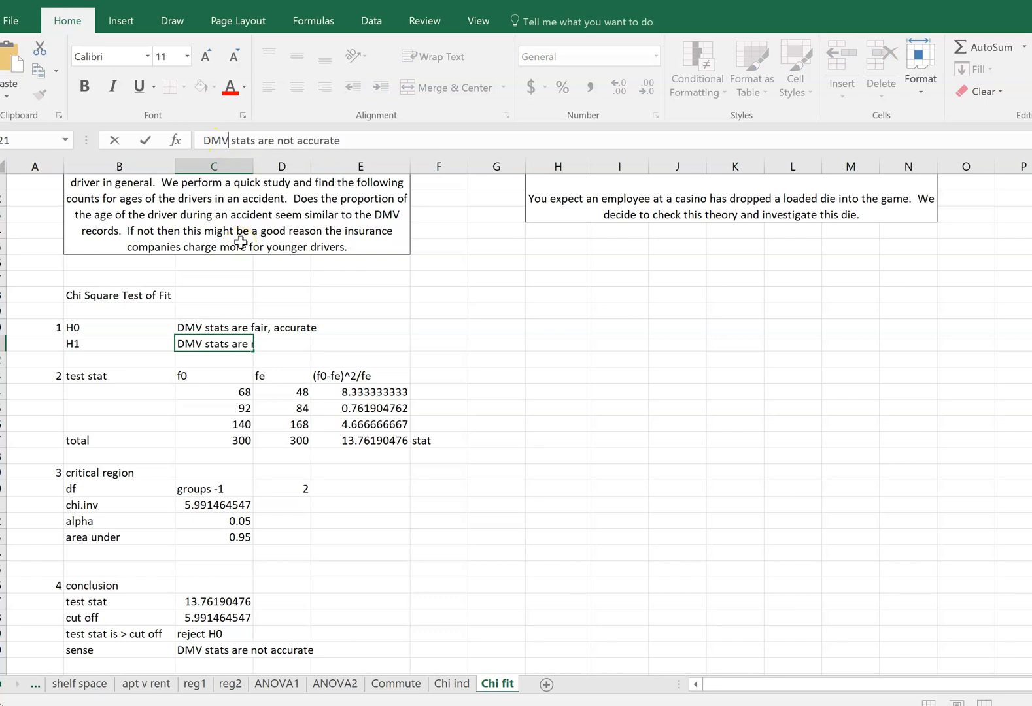
left_click(451, 588)
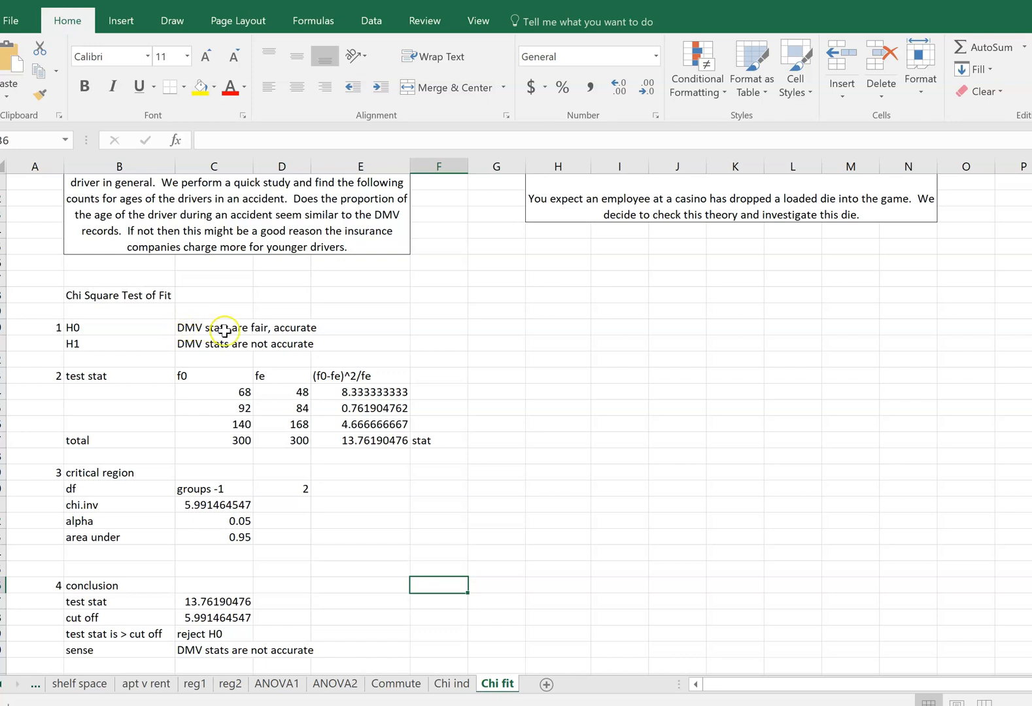
scroll(278, 332, "up", 3)
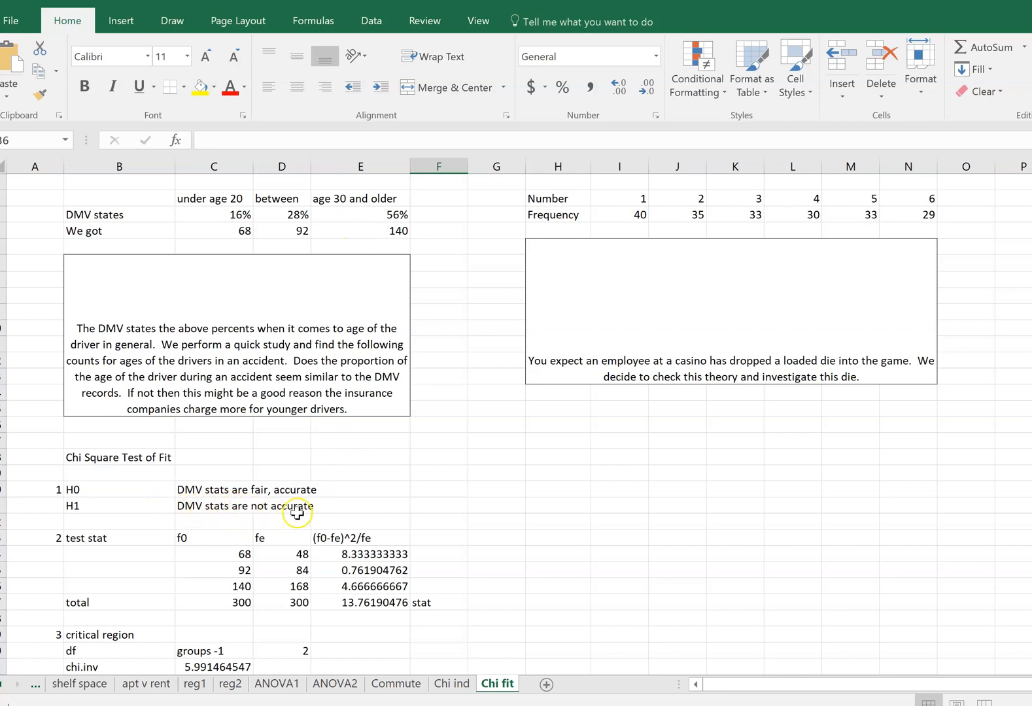
scroll(331, 507, "down", 1)
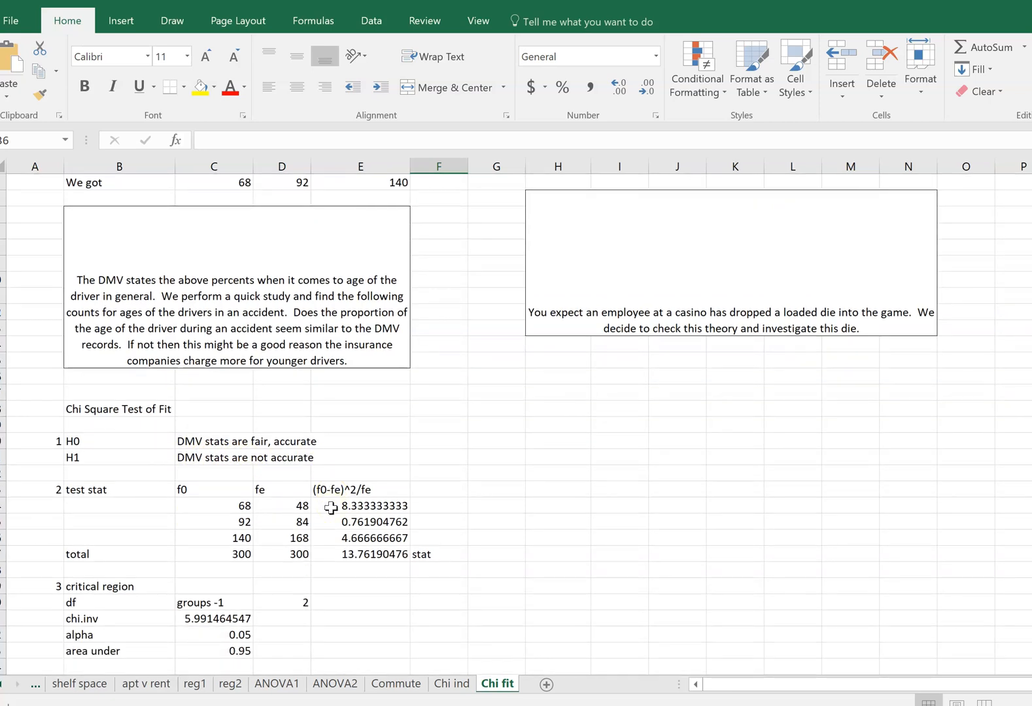
scroll(331, 508, "up", 1)
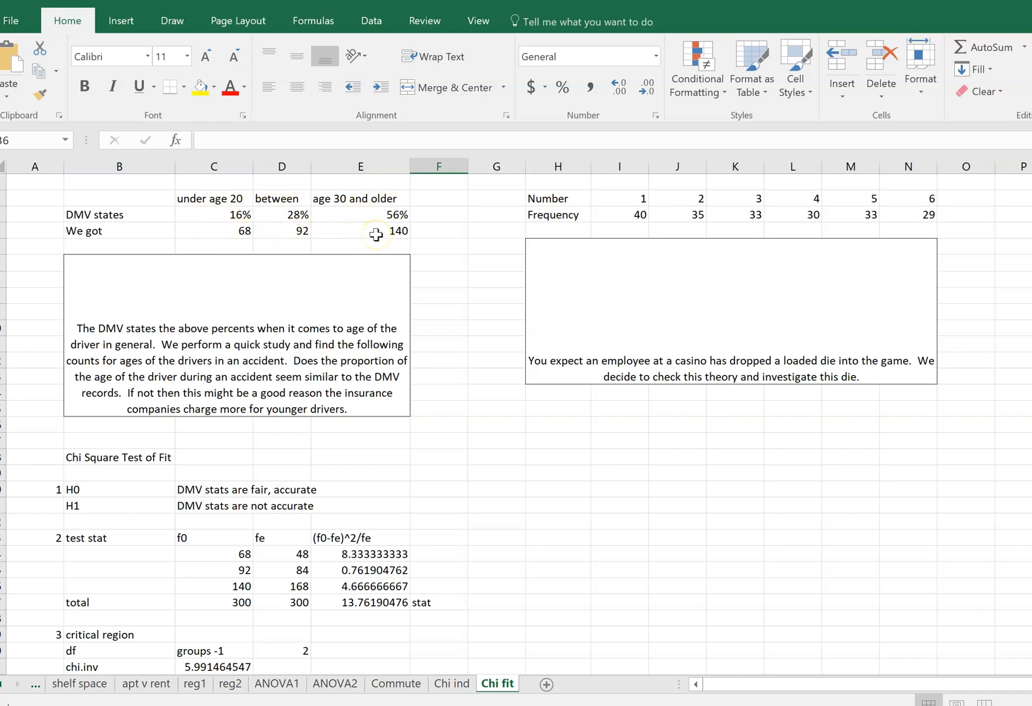
scroll(376, 234, "down", 3)
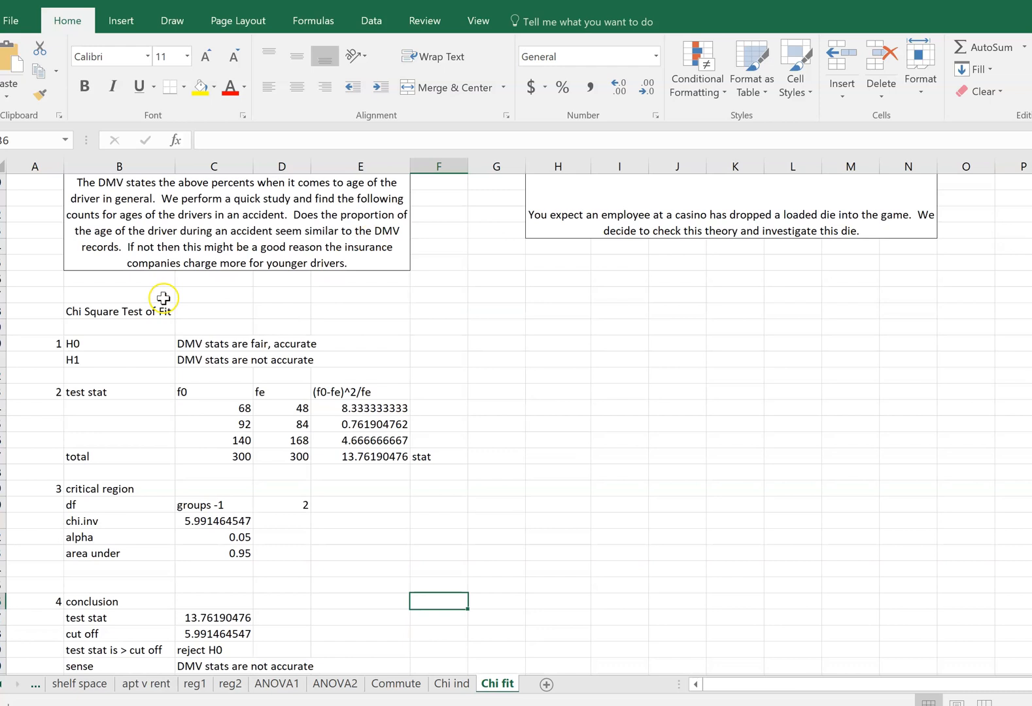
Set alpha in the critical region to 0.01 and check the area under and chi.inv formulas.
scroll(167, 305, "down", 1)
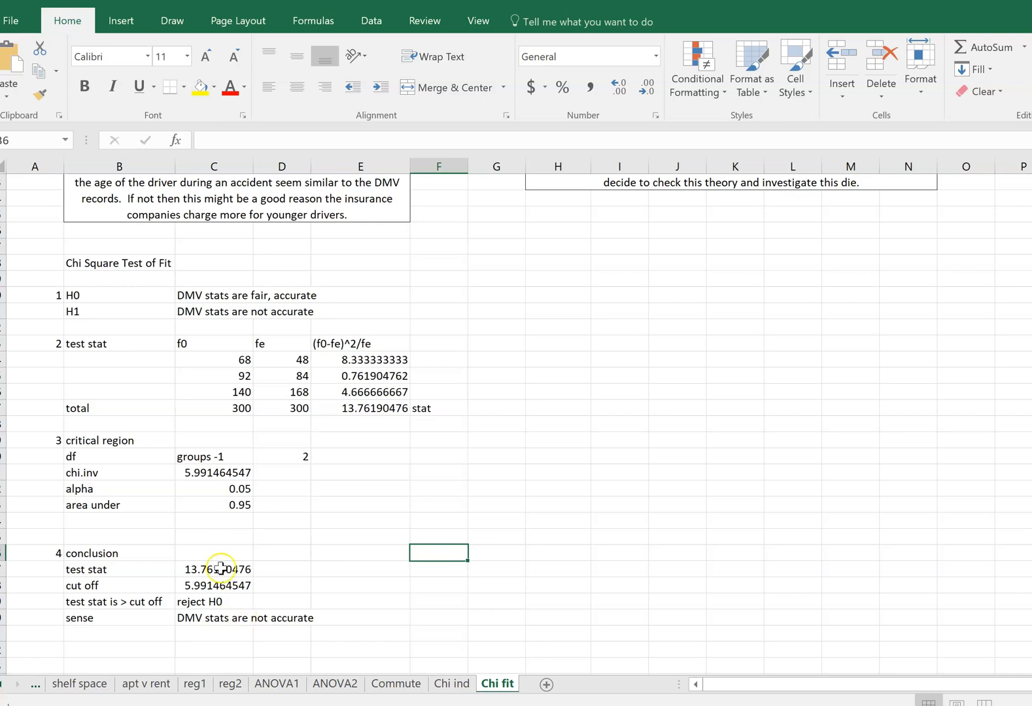
left_click(210, 487)
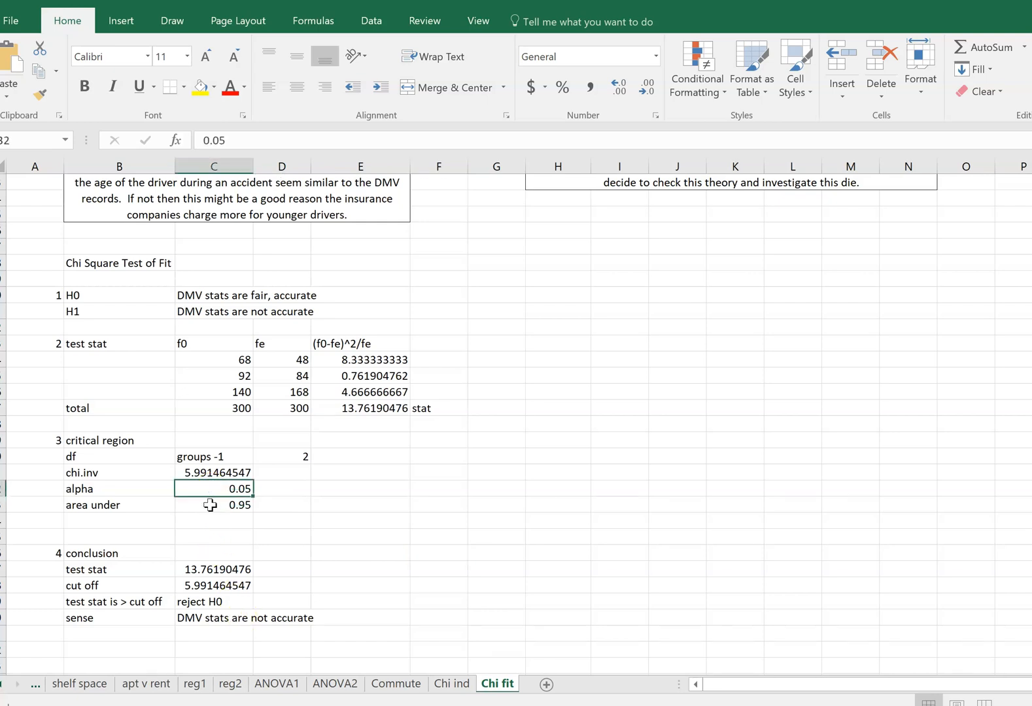
key("BackSpace")
type(".01")
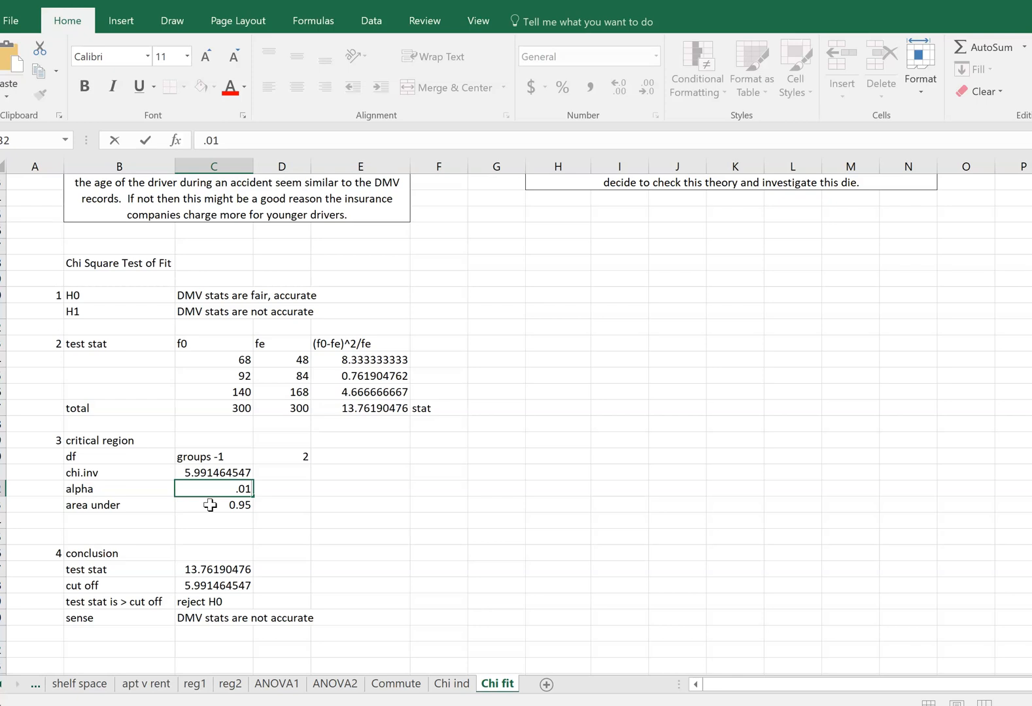
key("ctrl+Return")
left_click(210, 505)
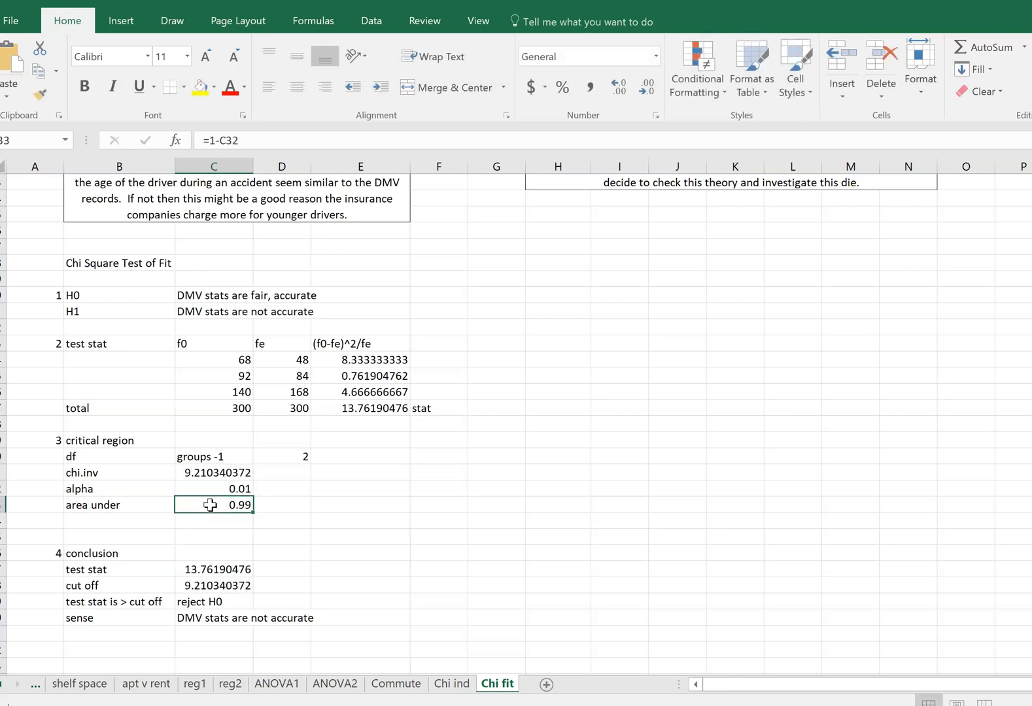
key("Up")
key("Up")
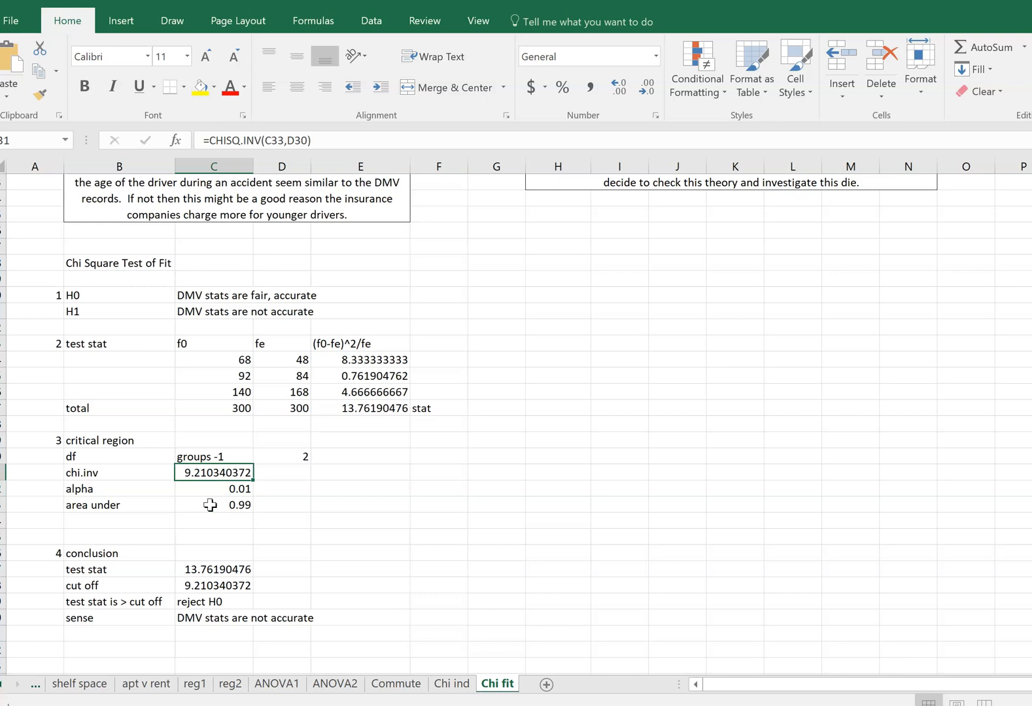
Extend the decision in the conclusion to read "reject H0 at 1% LOS" and fit column C's width to its contents.
left_click(211, 569)
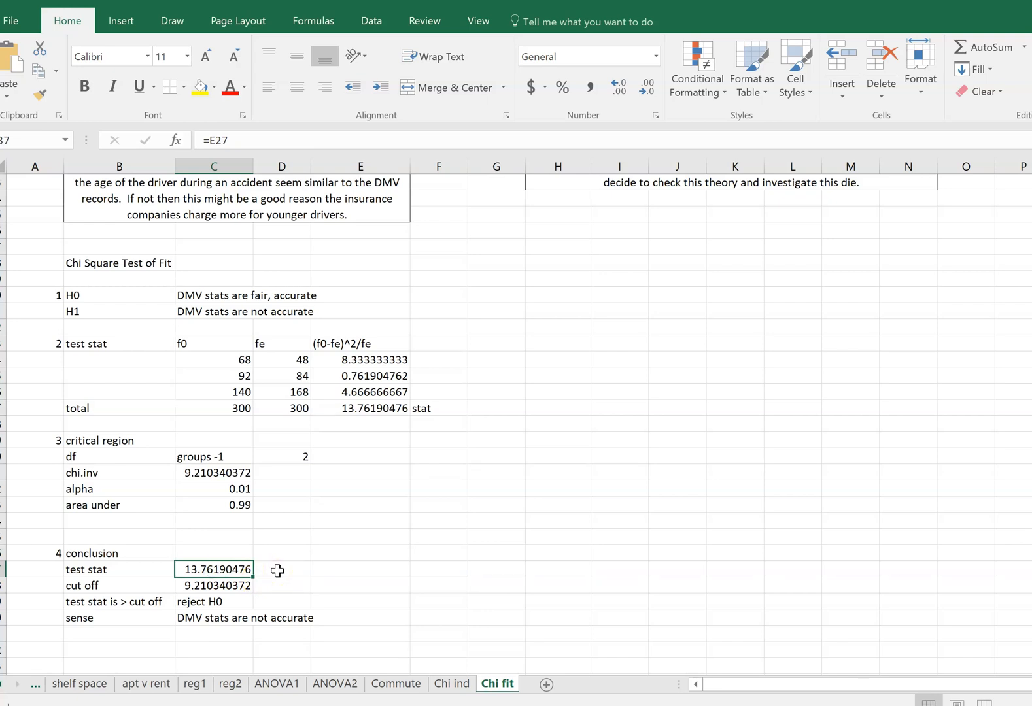
key("Down")
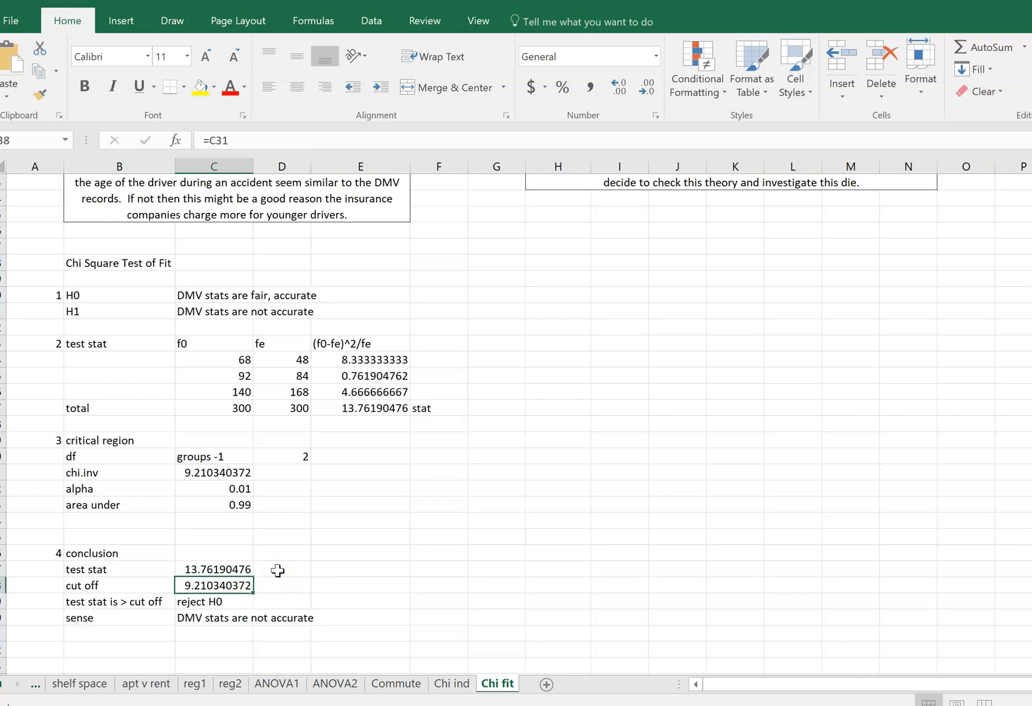
key("Down")
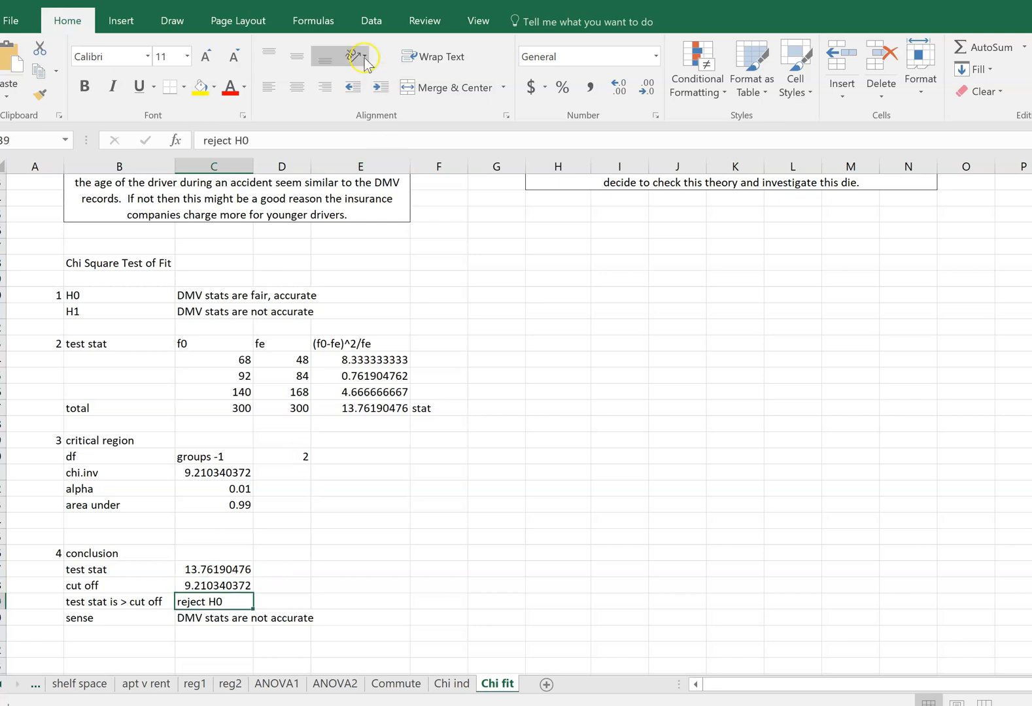
left_click(281, 139)
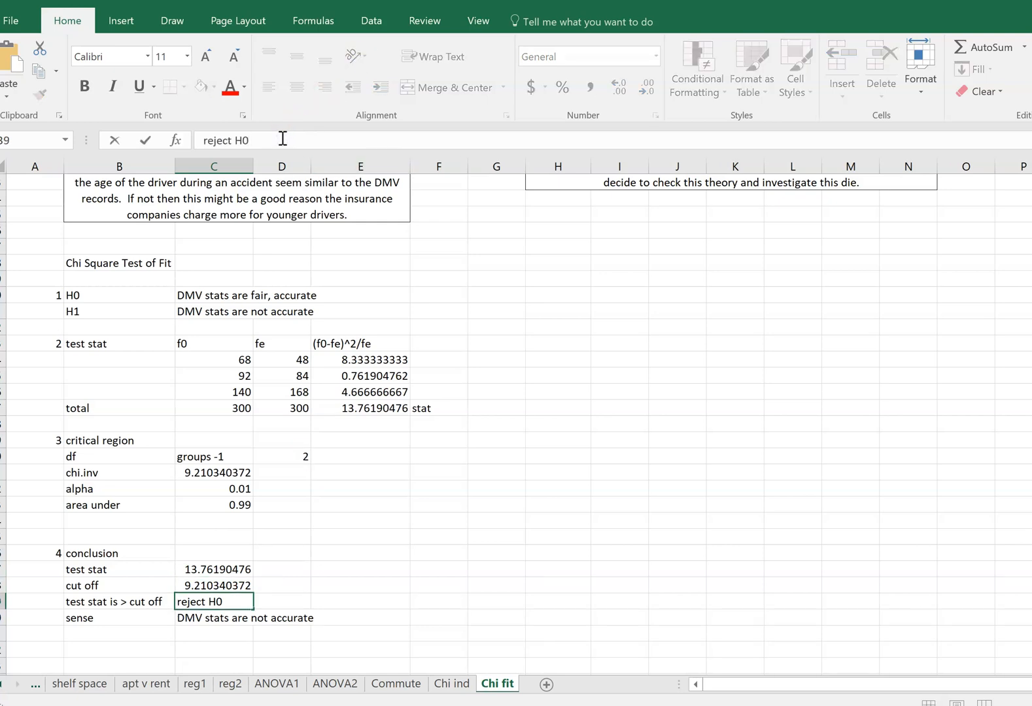
type("at 1% LOS")
key("Return")
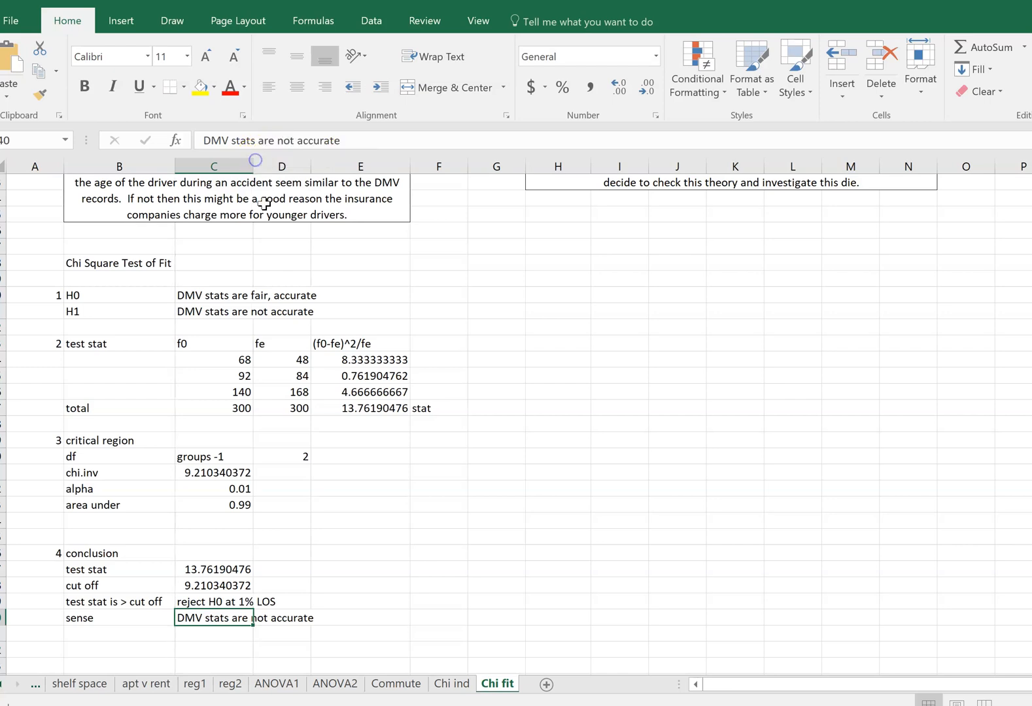
double_click(255, 159)
Compare the test stat with the cut off in the conclusion and review the decision and sense statements.
left_click(256, 568)
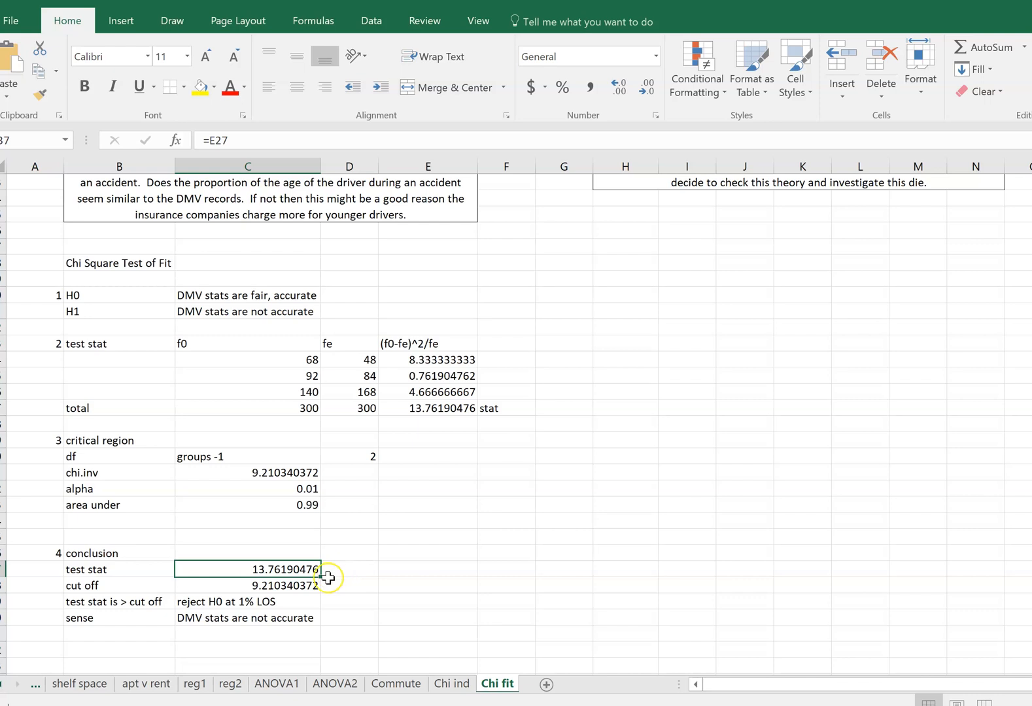
key("Down")
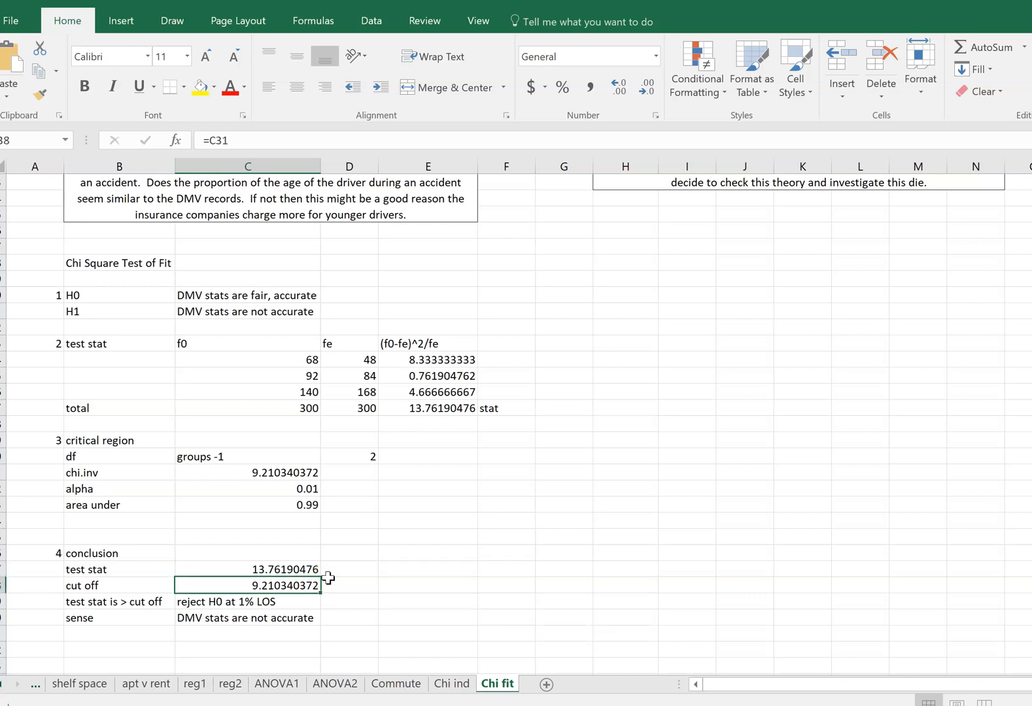
key("Up")
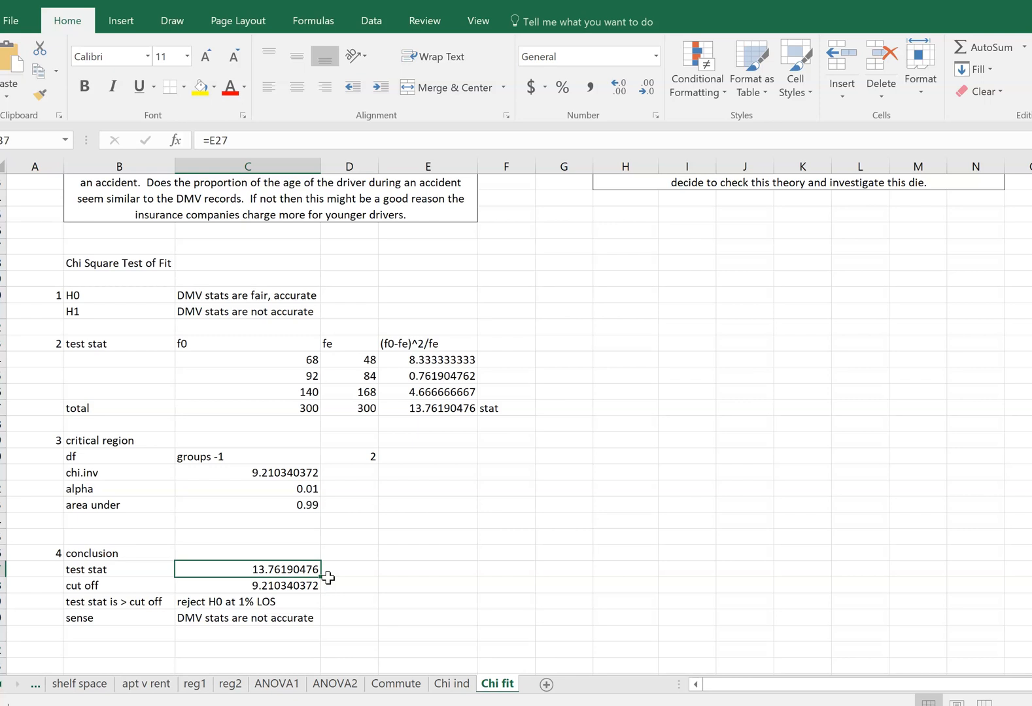
key("Down")
key("Down")
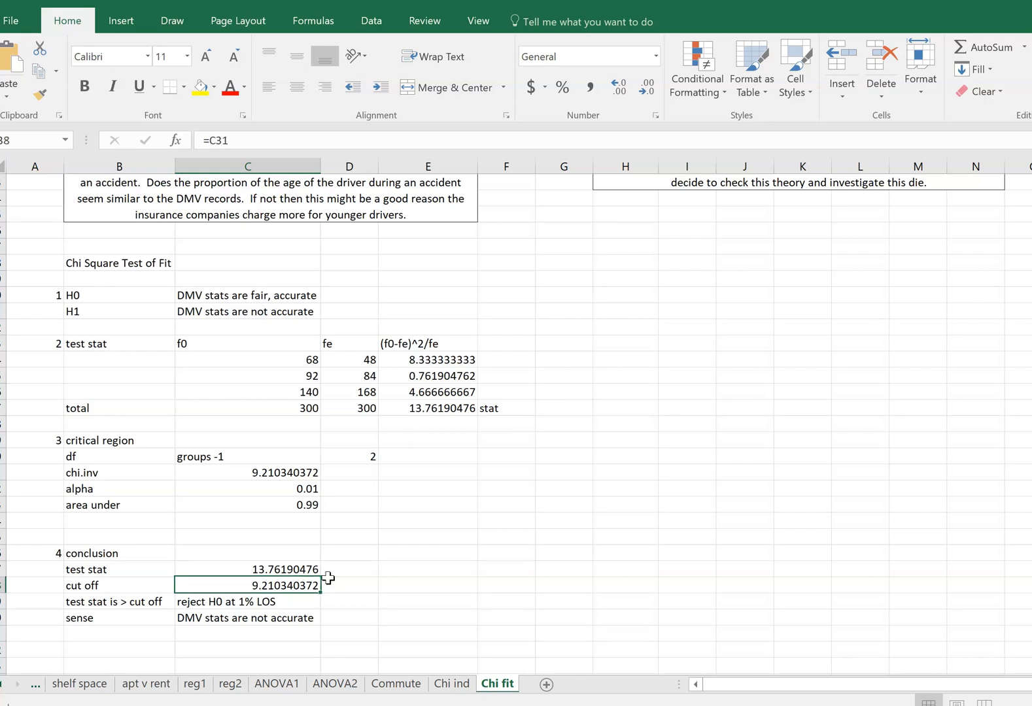
key("Down")
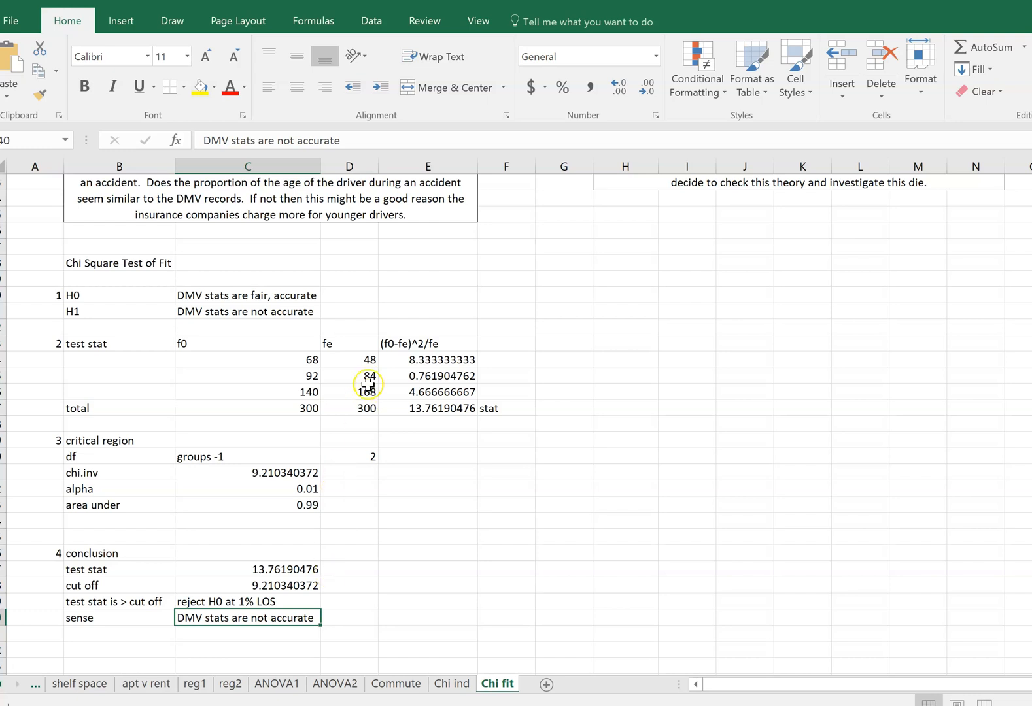
Examine the (f0-fe)^2/fe values of the three age groups against their total.
left_click(387, 362)
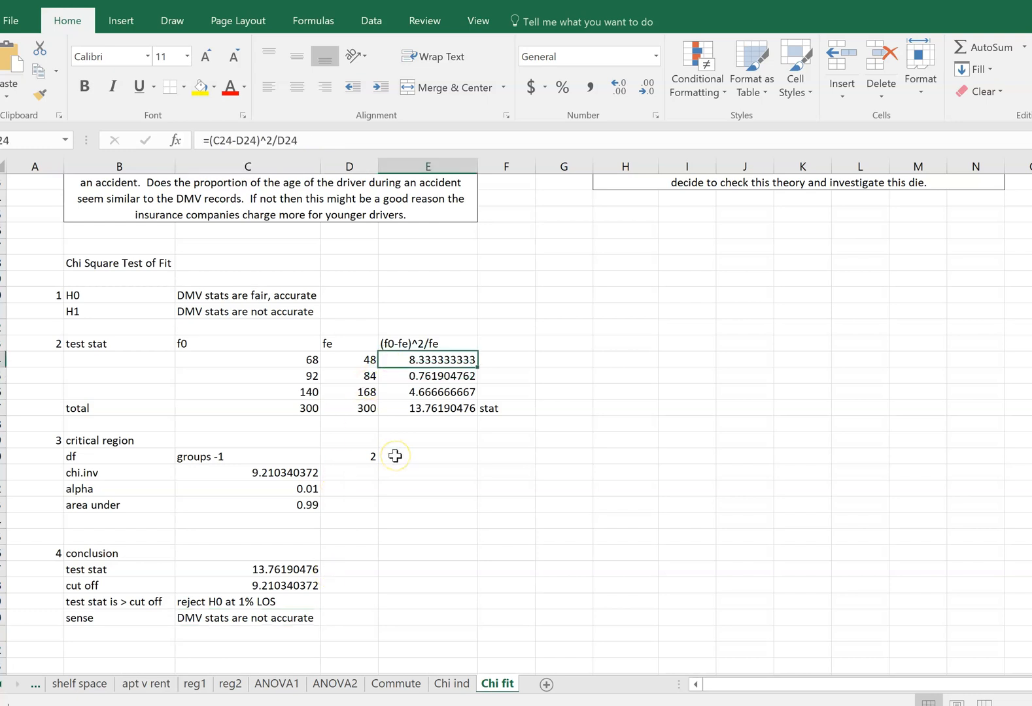
key("Down")
key("Down")
key("Up")
key("Up")
key("Down")
key("Down")
key("Down")
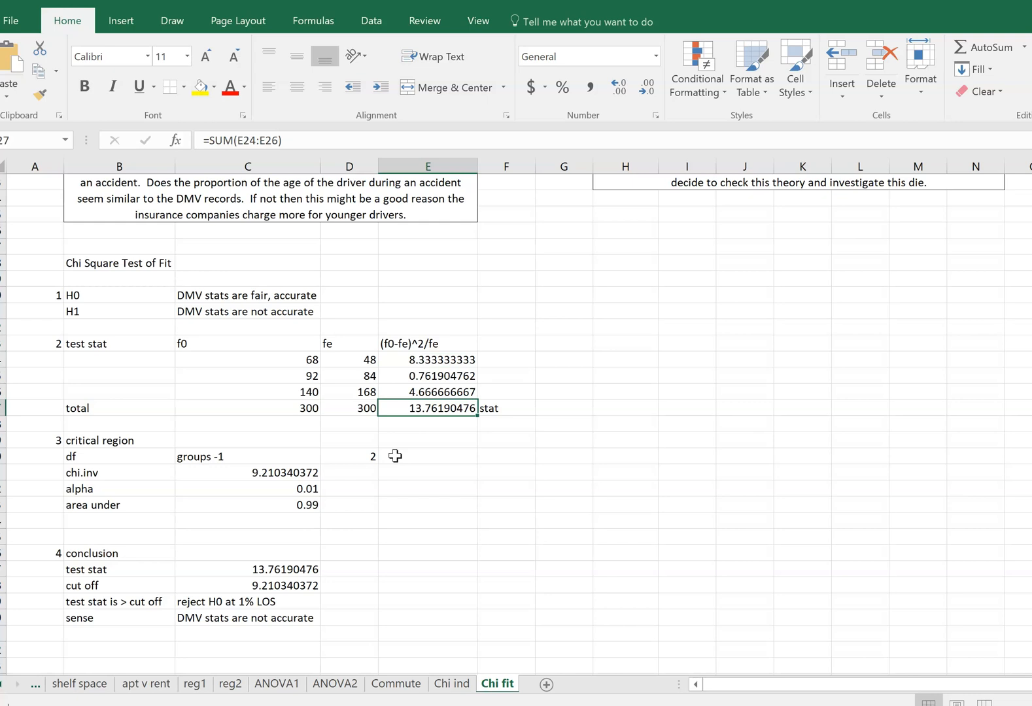
key("Up")
key("Up")
key("Up")
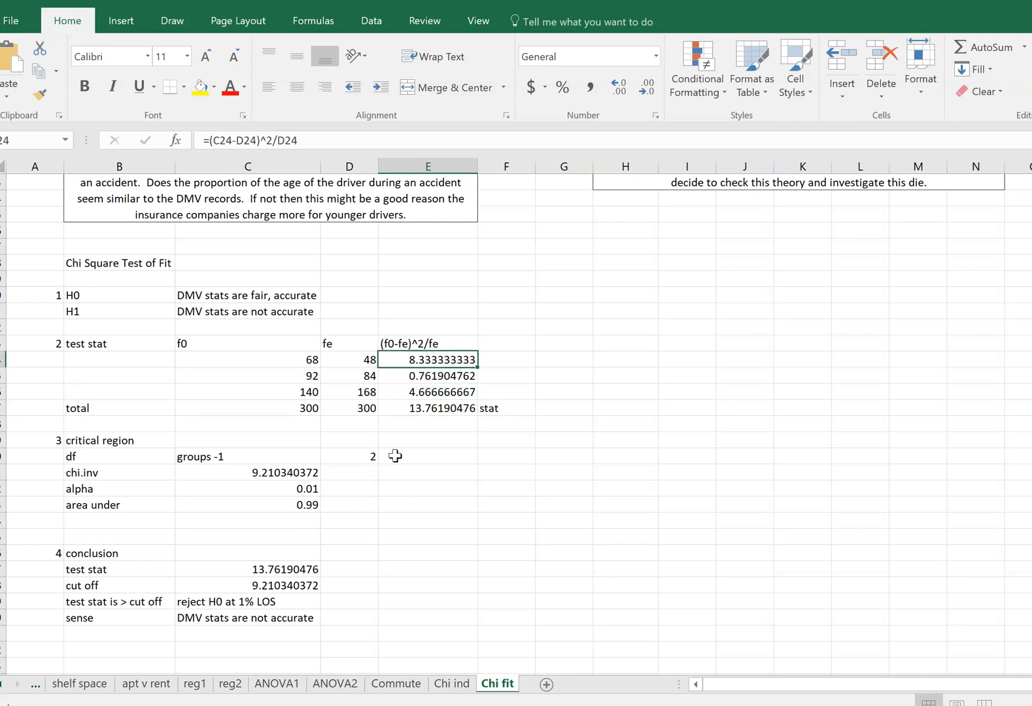
key("Down")
key("Down")
key("Down")
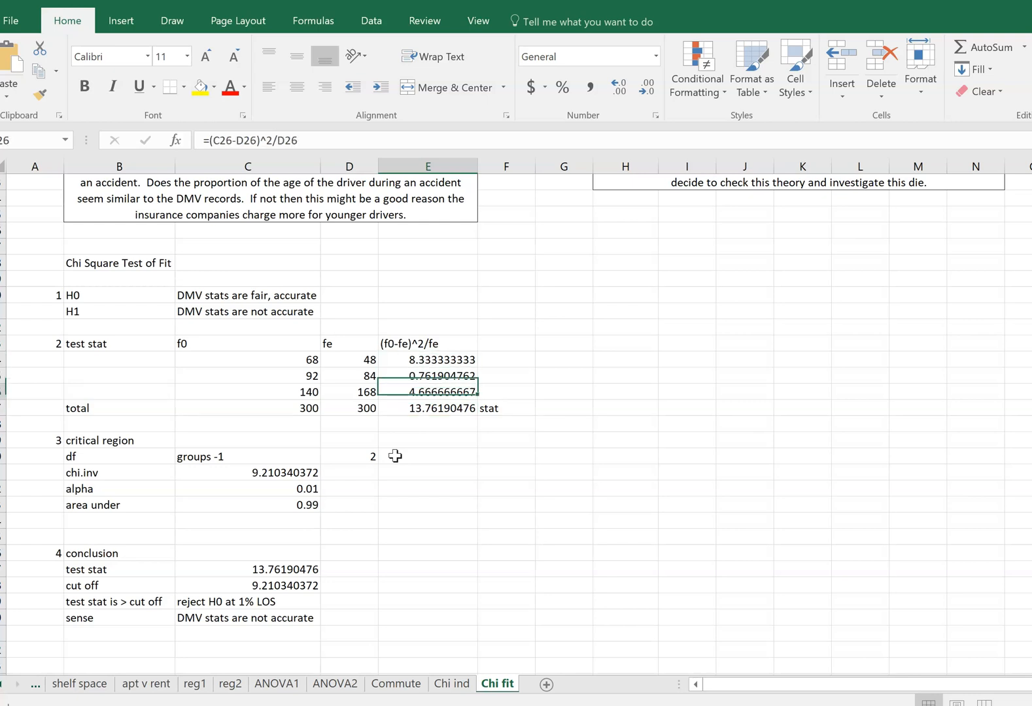
Highlight the first age group's (f0-fe)^2/fe value with a yellow fill.
key("Up")
key("Up")
key("Up")
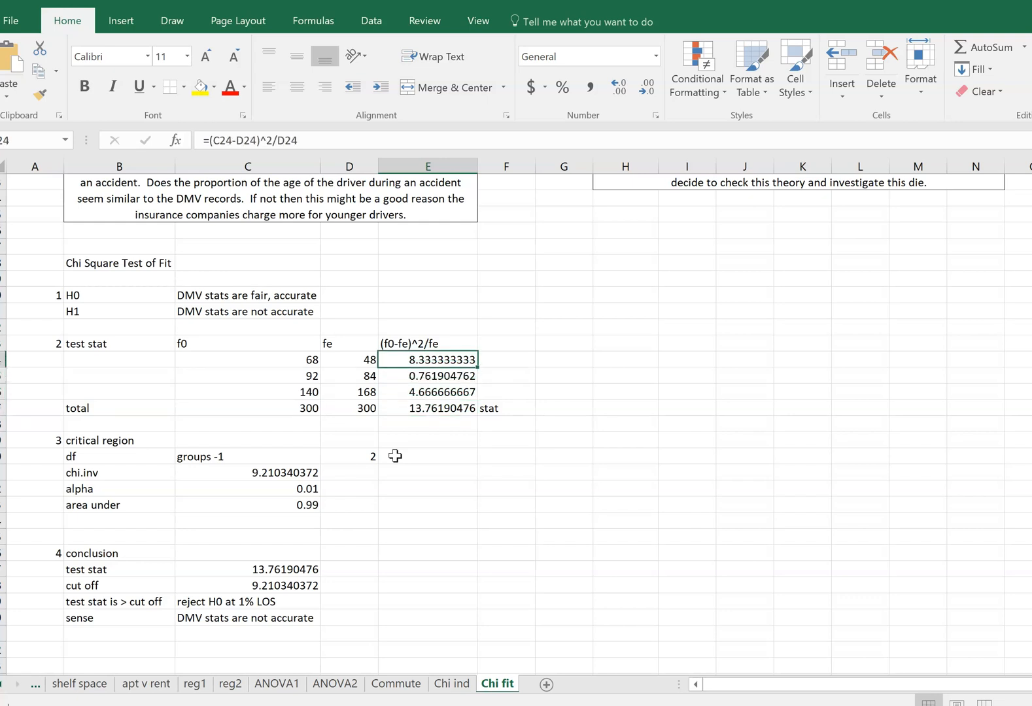
left_click(200, 87)
left_click(247, 474)
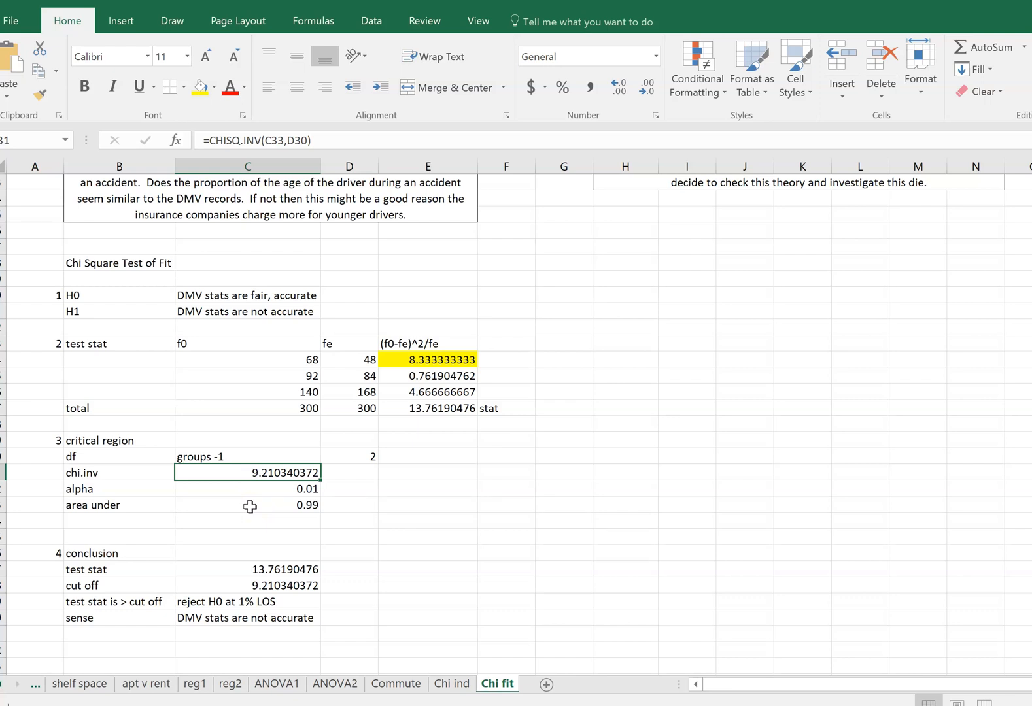
Compare the observed f0 and expected fe counts in the row with the highlighted value.
left_click(304, 362)
key("Right")
key("Left")
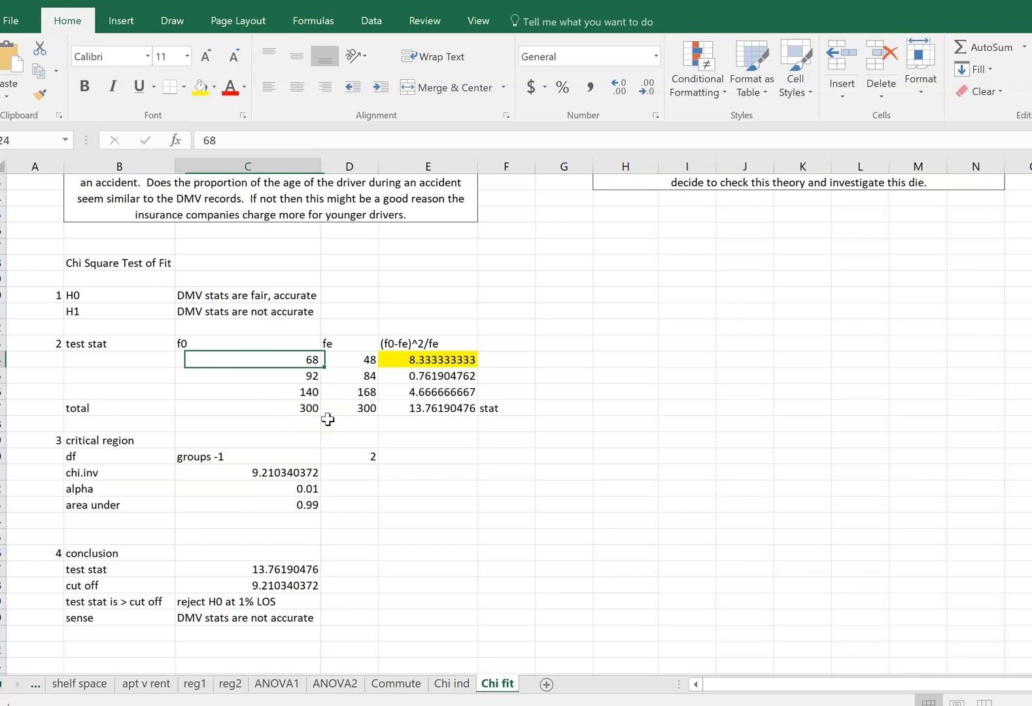
key("Right")
key("Left")
key("Right")
key("Left")
key("Right")
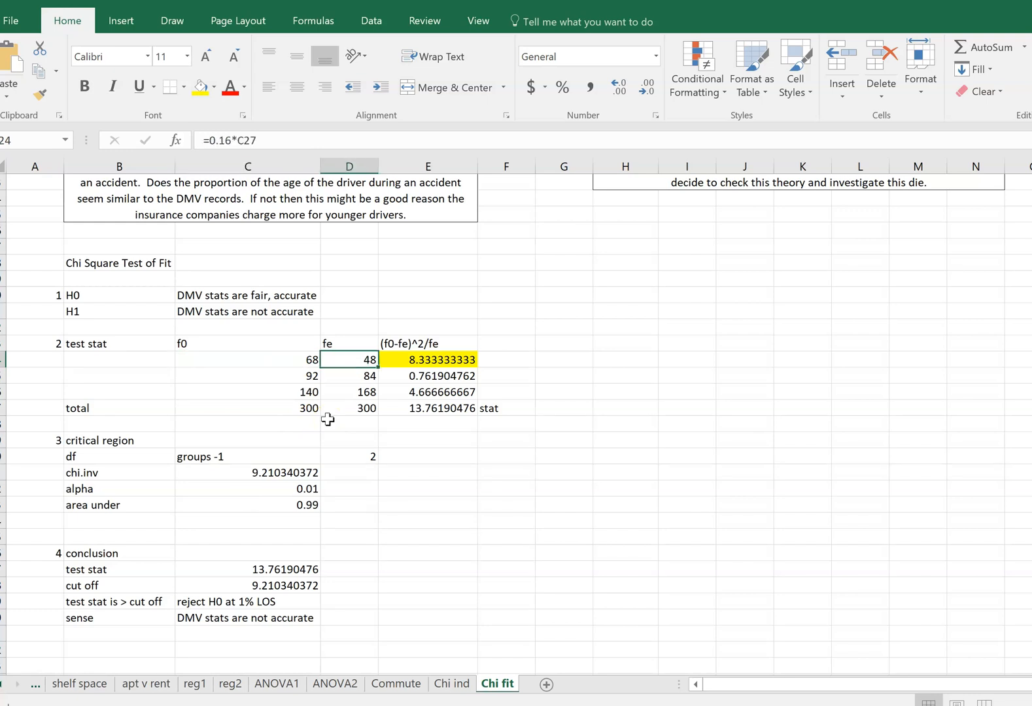
Label the first age group row of the test stat table "under 20 age" in column B.
key("Left")
key("Left")
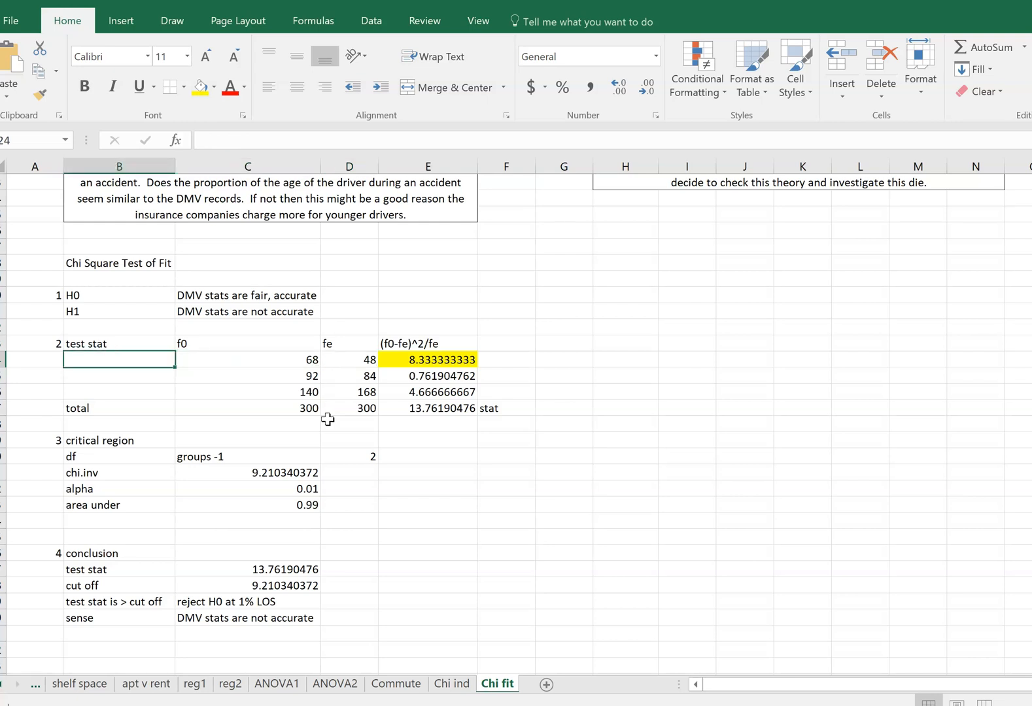
type("under")
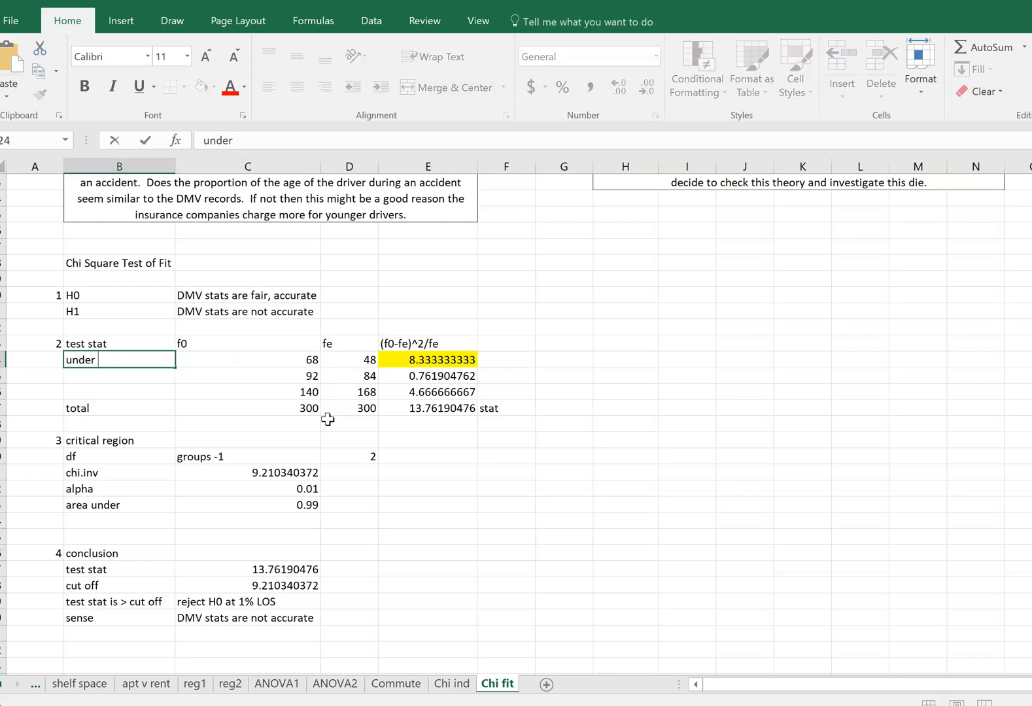
type(" 20 age")
key("Tab")
Compare the under 20 age group's observed and expected counts with those of the other age groups.
key("Right")
key("Down")
key("Down")
key("Left")
key("Right")
key("Up")
key("Up")
key("Left")
key("Right")
key("Left")
key("Right")
key("Left")
key("Right")
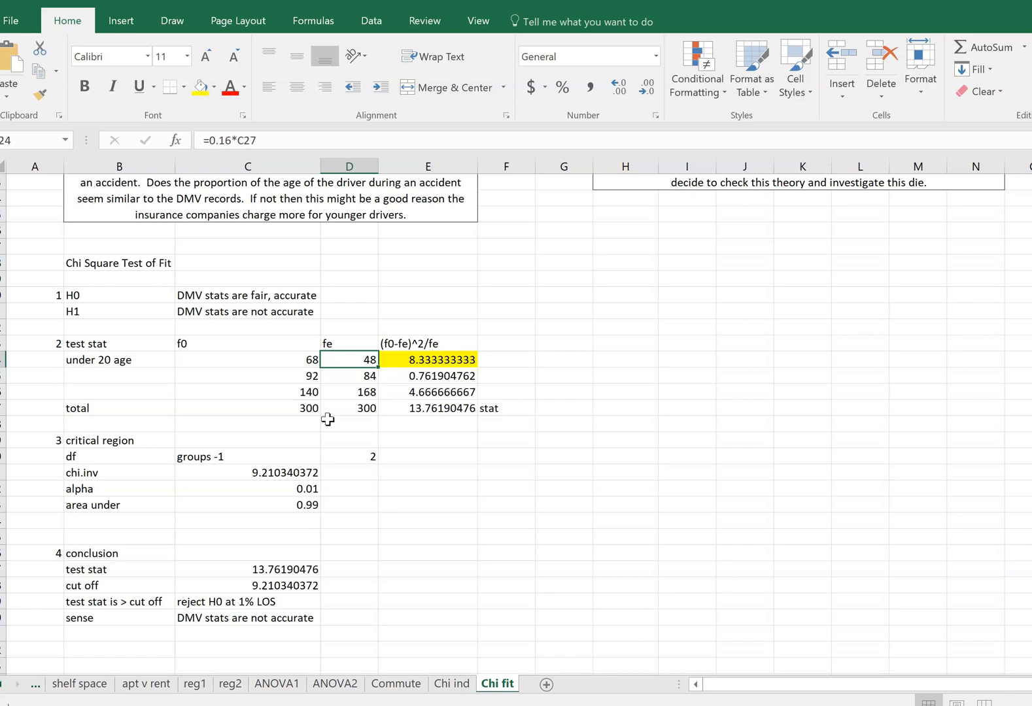
key("Left")
key("Right")
key("Left")
key("Right")
key("Right")
key("Down")
key("Down")
key("Down")
key("Left")
key("Left")
key("Left")
key("Left")
key("Up")
key("Up")
key("Up")
key("Right")
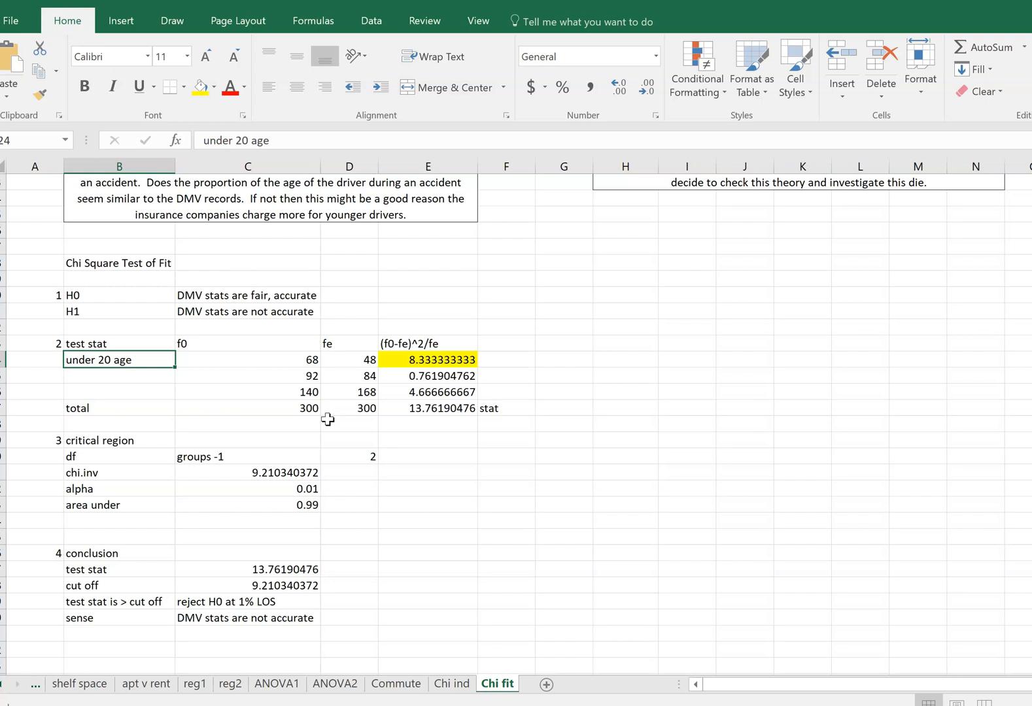
Review the expected count formulas in the fe column for all age groups, followed by the observed f0 counts.
left_click(346, 360)
key("Down")
key("Down")
key("Up")
key("Up")
key("Down")
key("Down")
key("Up")
key("Up")
key("Down")
key("Down")
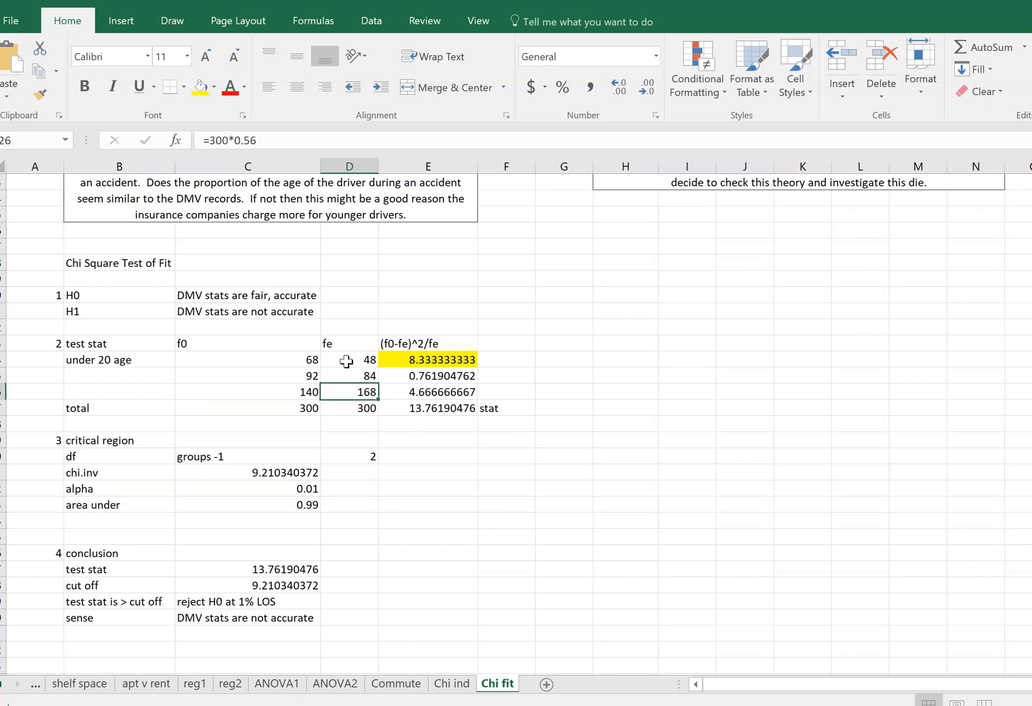
key("Up")
key("Up")
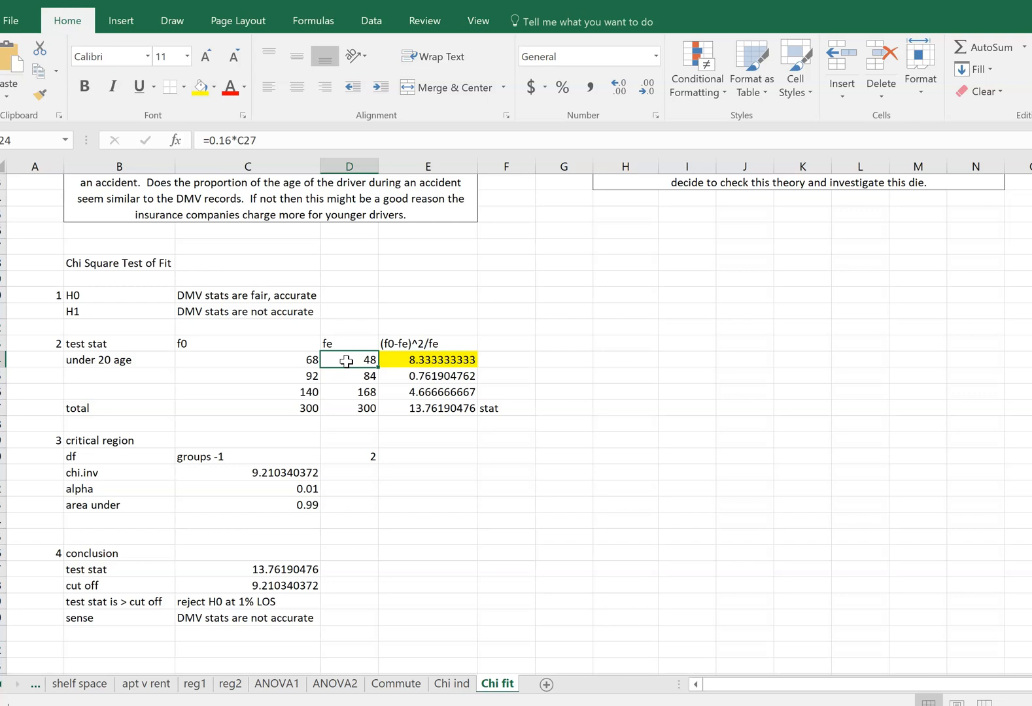
key("Down")
key("Down")
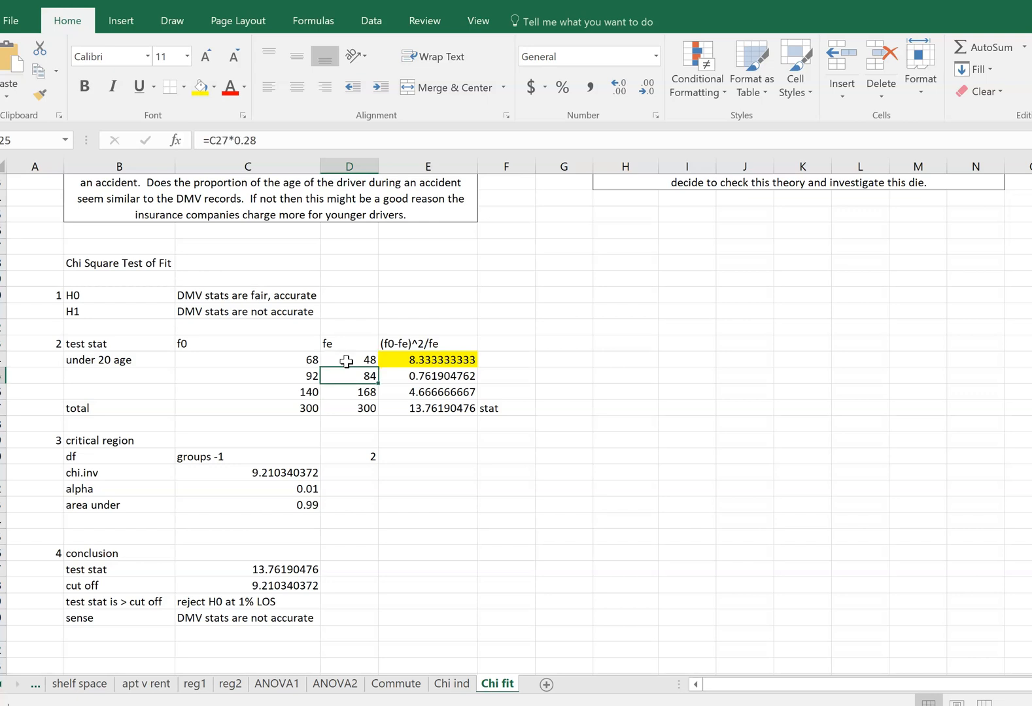
key("Up")
key("Up")
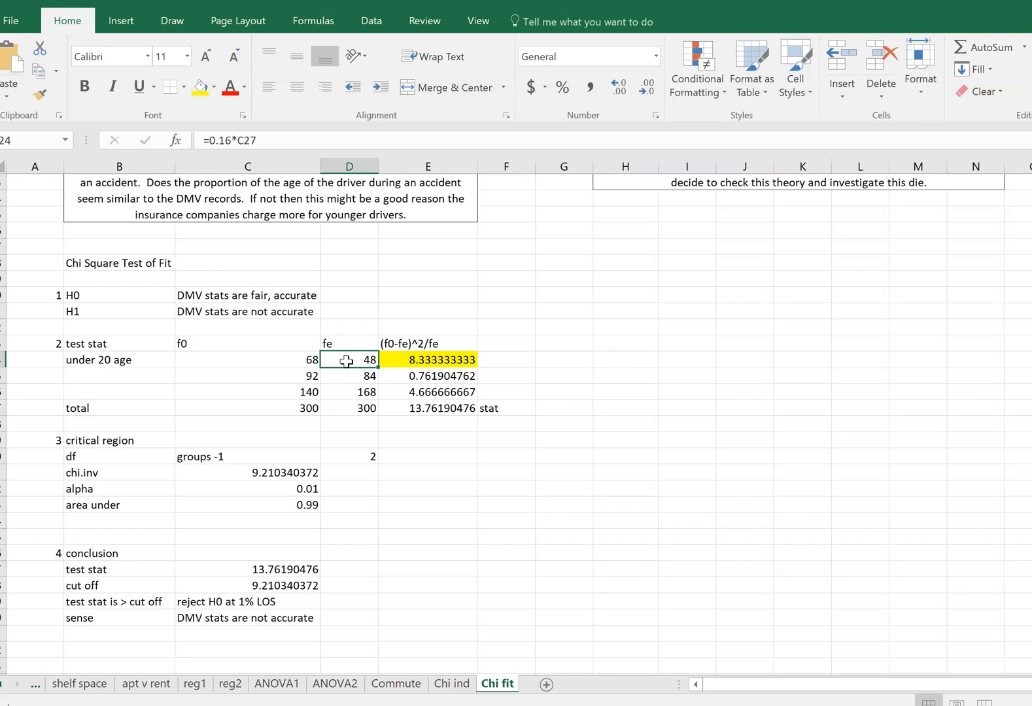
key("Down")
key("Down")
key("Up")
key("Up")
key("Down")
key("Down")
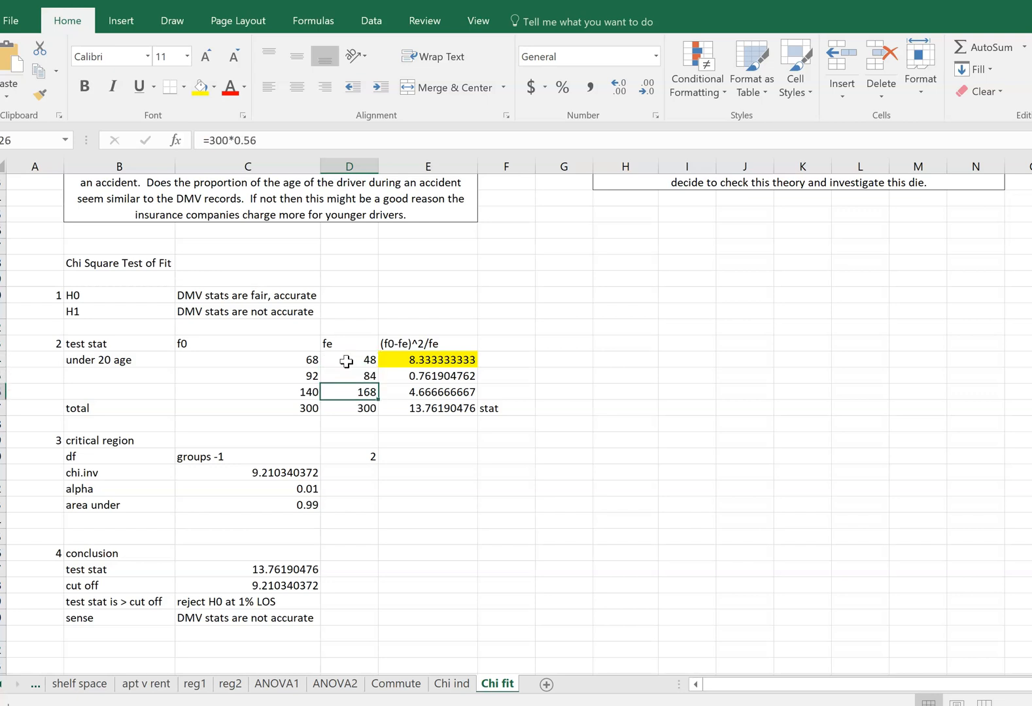
key("Up")
key("Up")
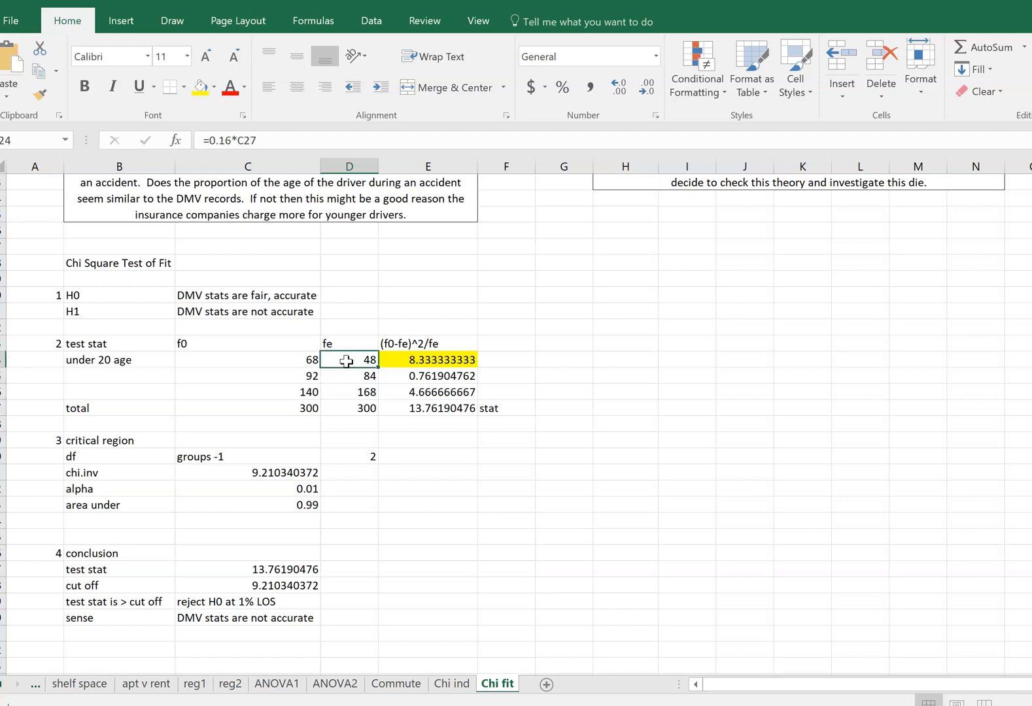
key("Left")
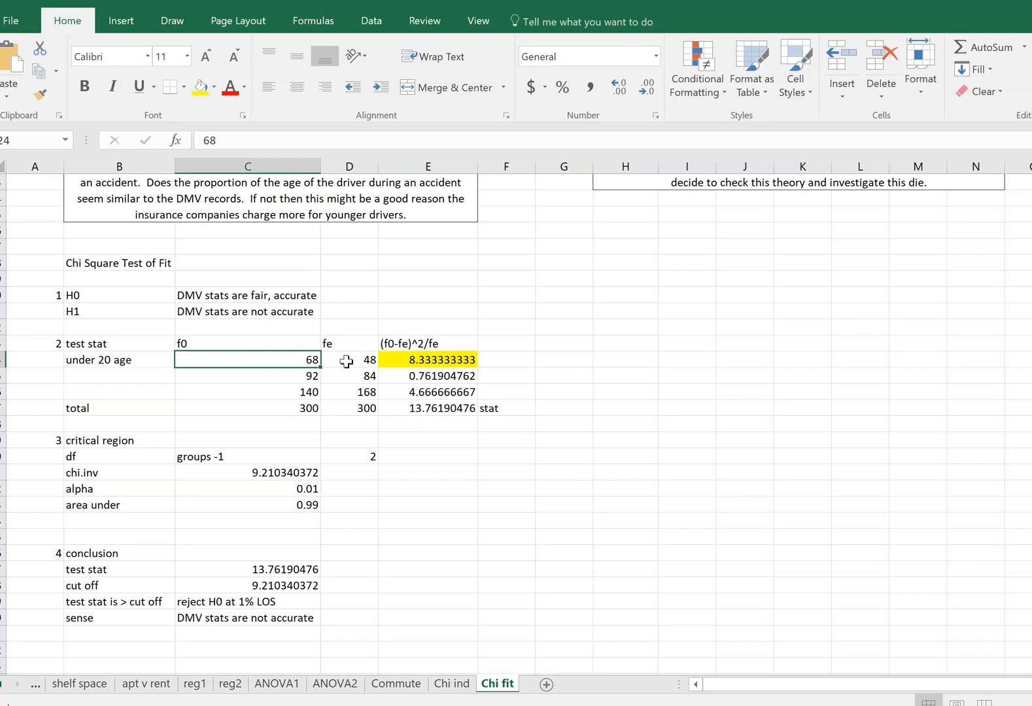
key("Down")
key("Down")
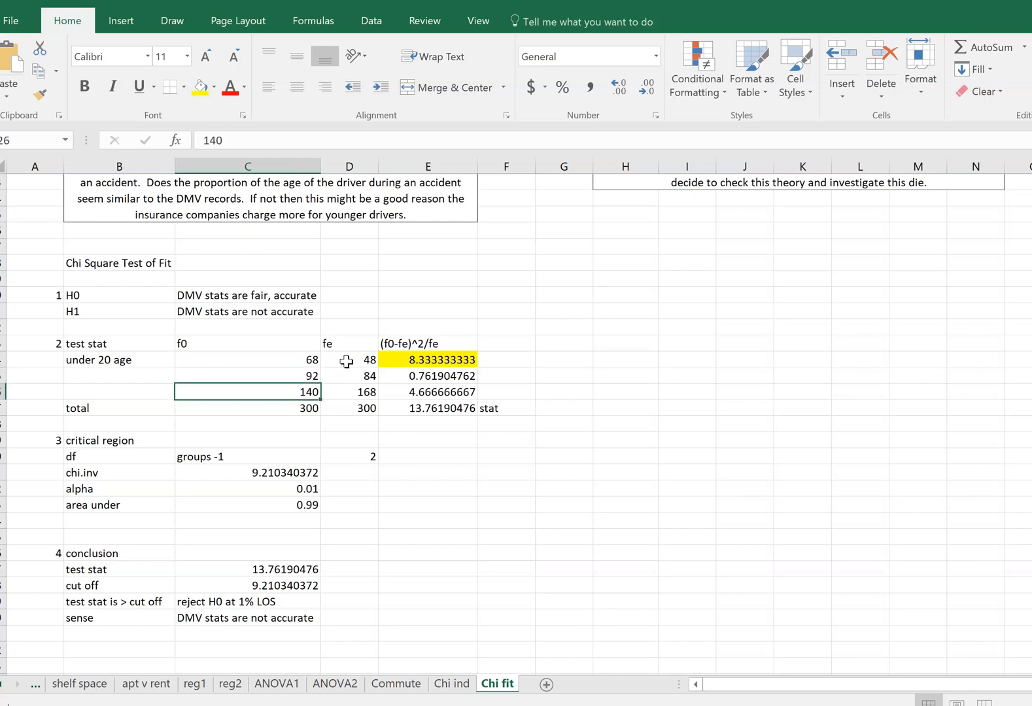
Compare the observed and expected counts of the oldest age group with those of the two younger groups.
key("Up")
key("Up")
key("Down")
key("Down")
key("Up")
key("Up")
key("Down")
key("Down")
key("Up")
key("Up")
key("Down")
key("Down")
key("Up")
key("Up")
key("Right")
key("Down")
key("Left")
key("Down")
key("Right")
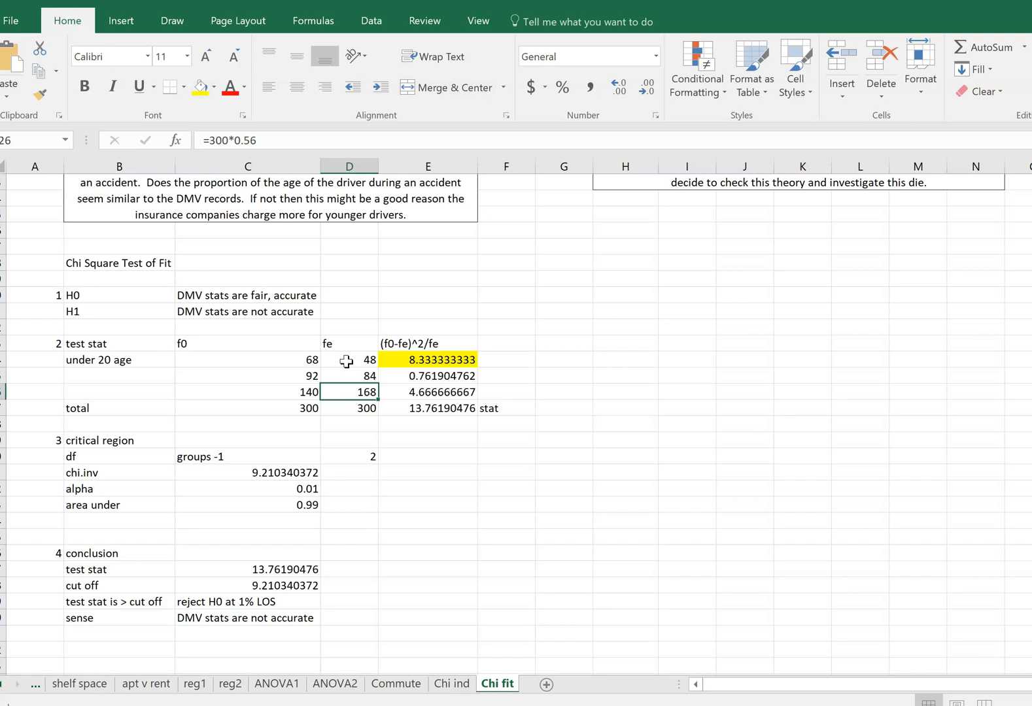
Read the casino loaded-die problem and its frequency table, and look back over the finished driver age test as a model.
scroll(346, 361, "up", 4)
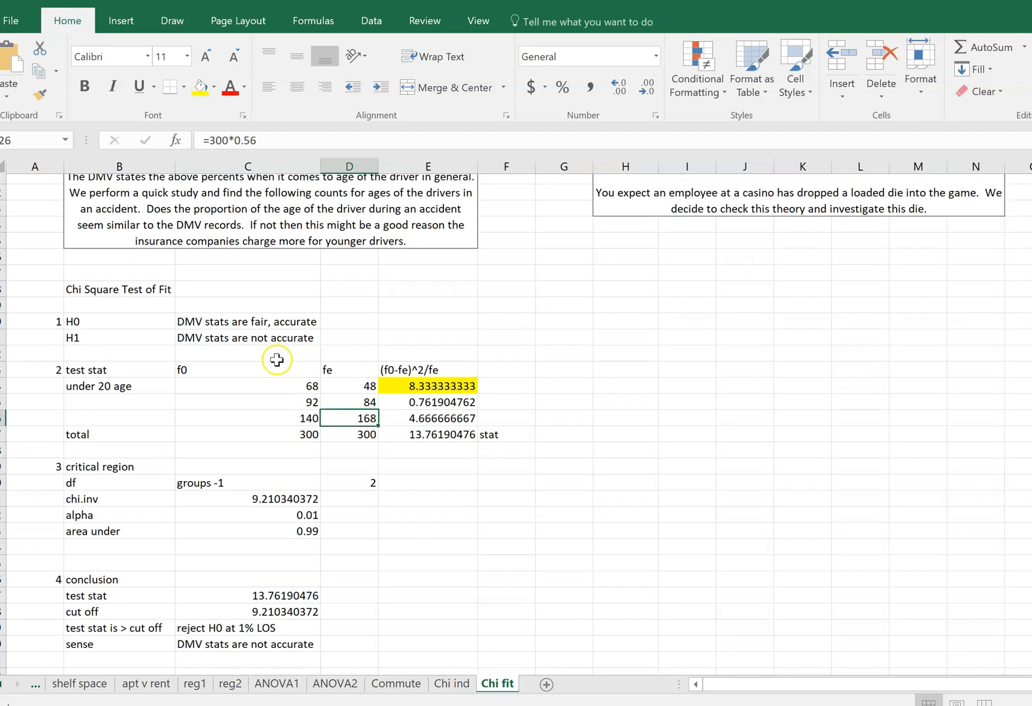
left_click(619, 409)
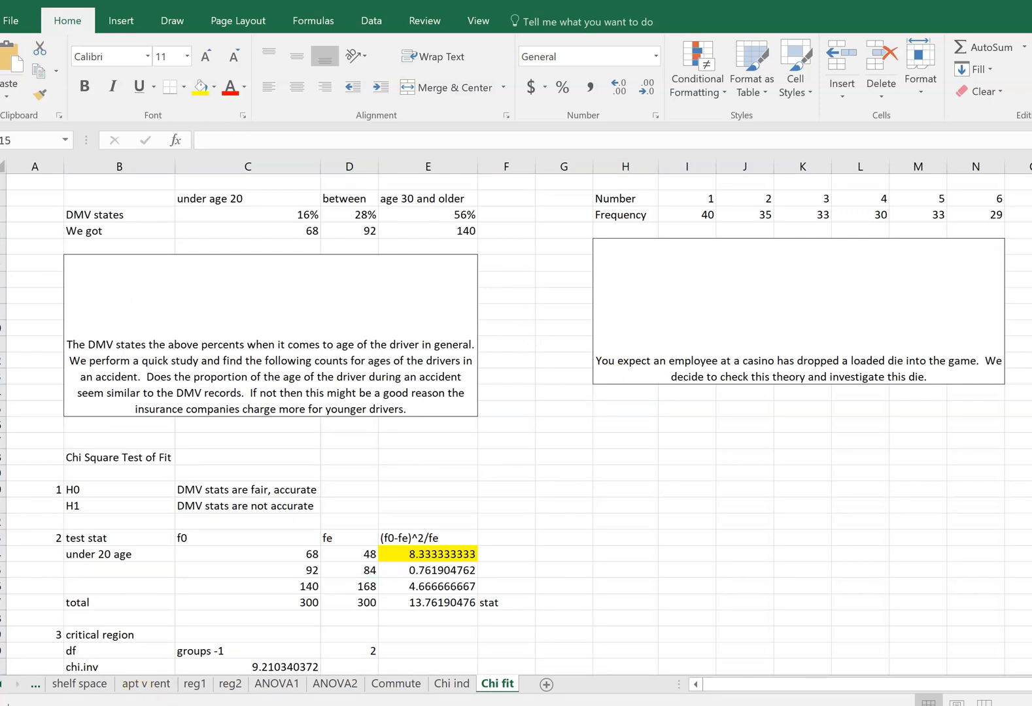
left_click(627, 458)
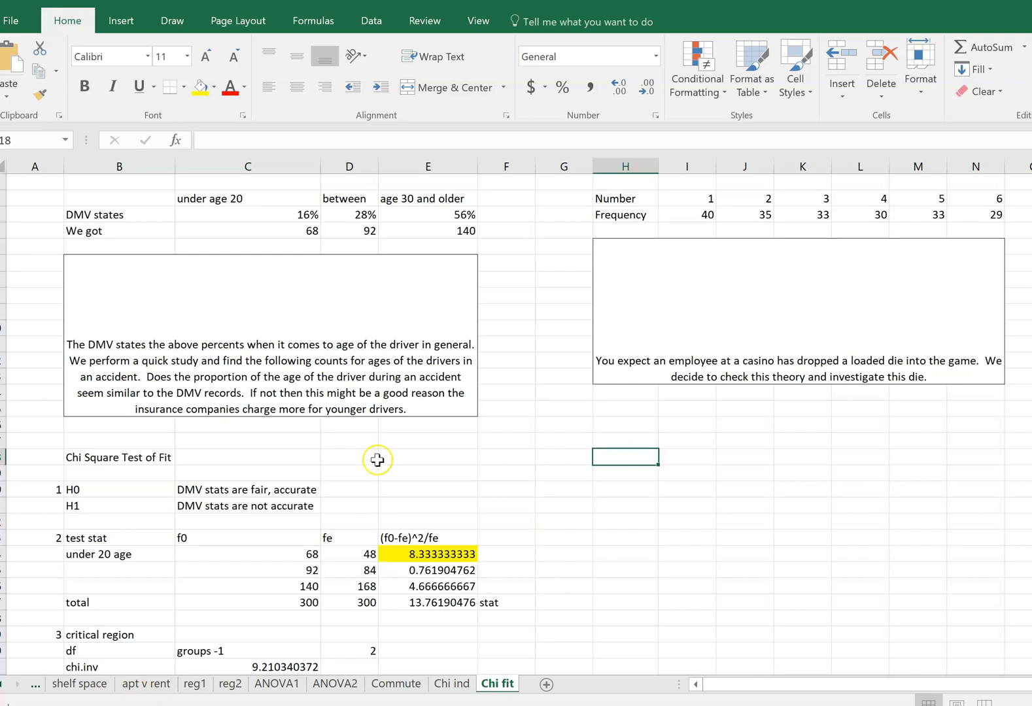
scroll(362, 459, "down", 2)
scroll(361, 459, "down", 3)
scroll(362, 459, "up", 1)
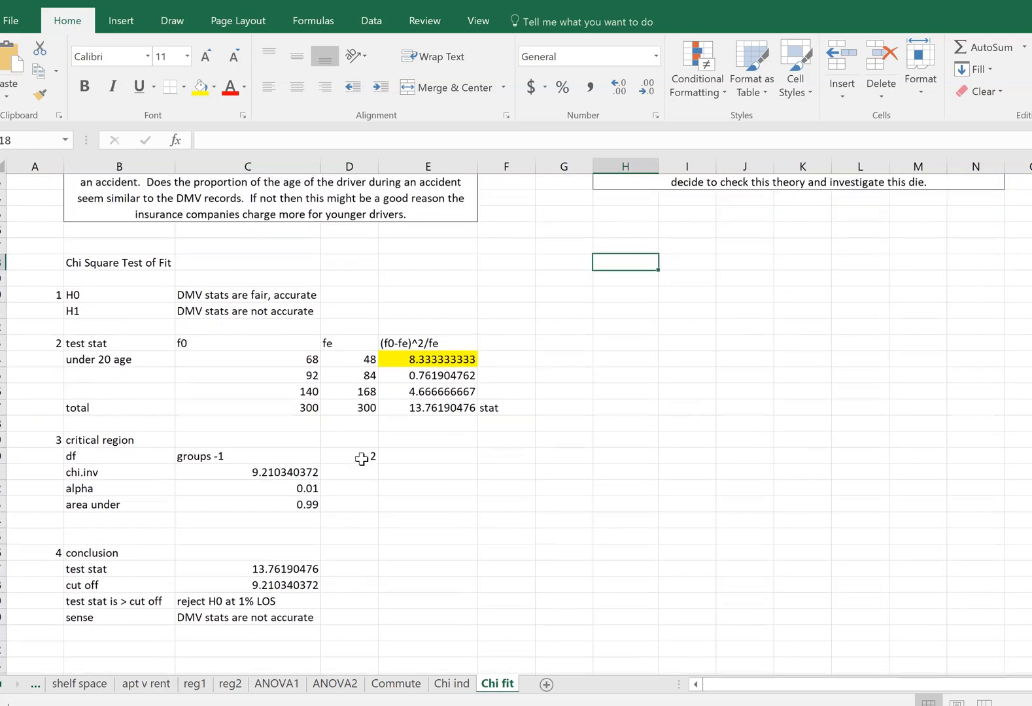
scroll(362, 460, "up", 3)
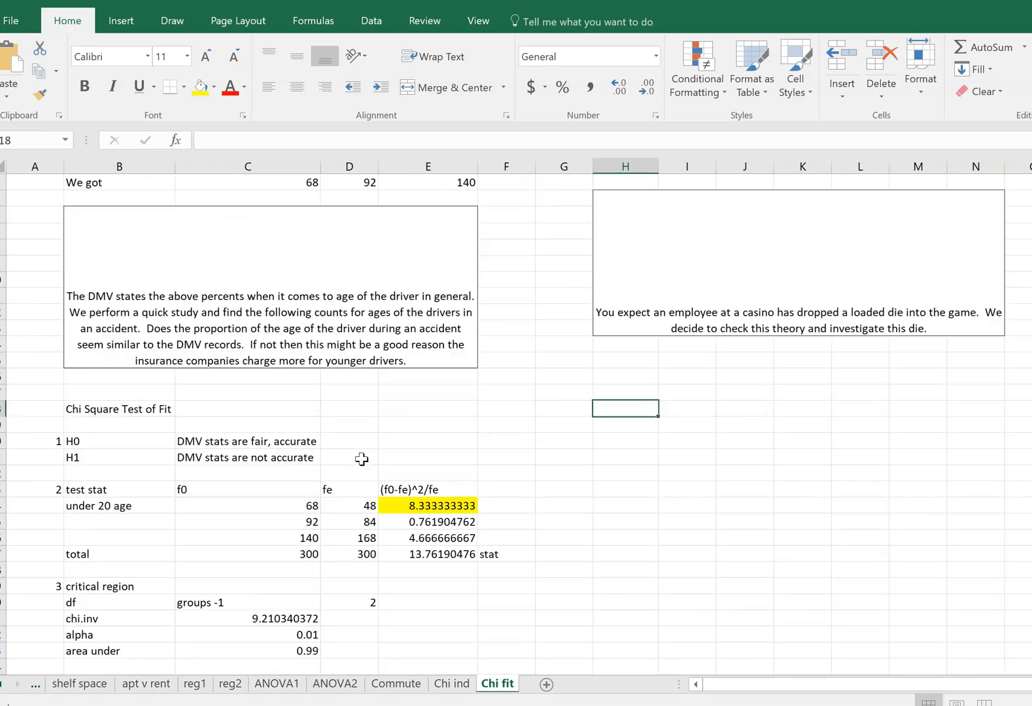
scroll(718, 429, "up", 1)
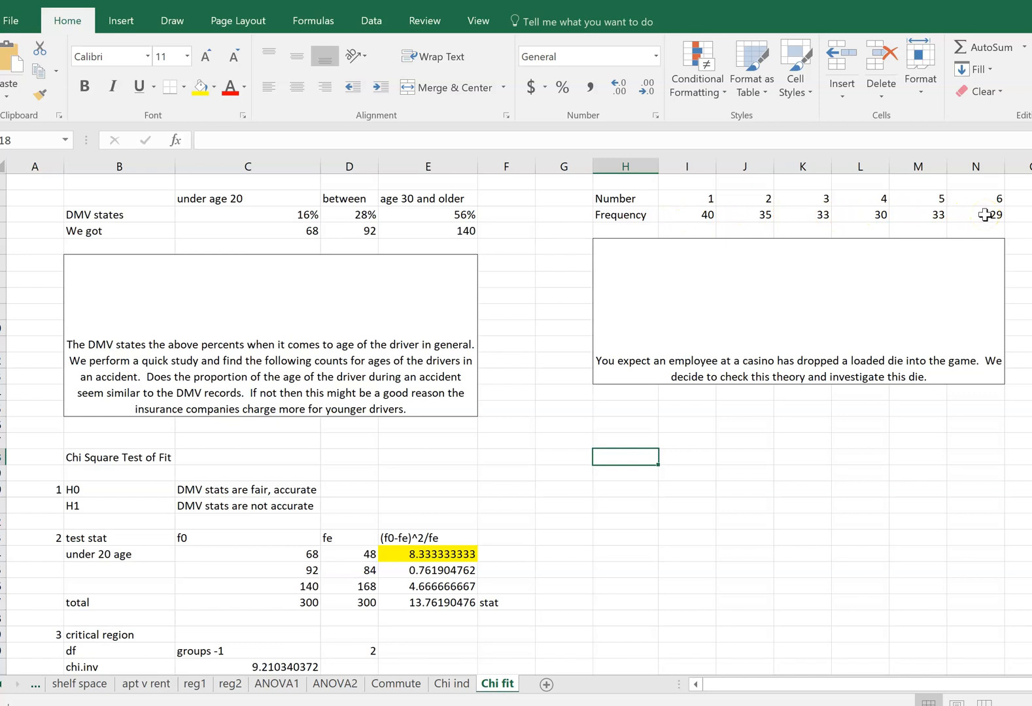
Start part 1 of the die test in row 20 with 1 in column H, H0 in column I and "Die is fair" in column J.
key("Down")
key("Down")
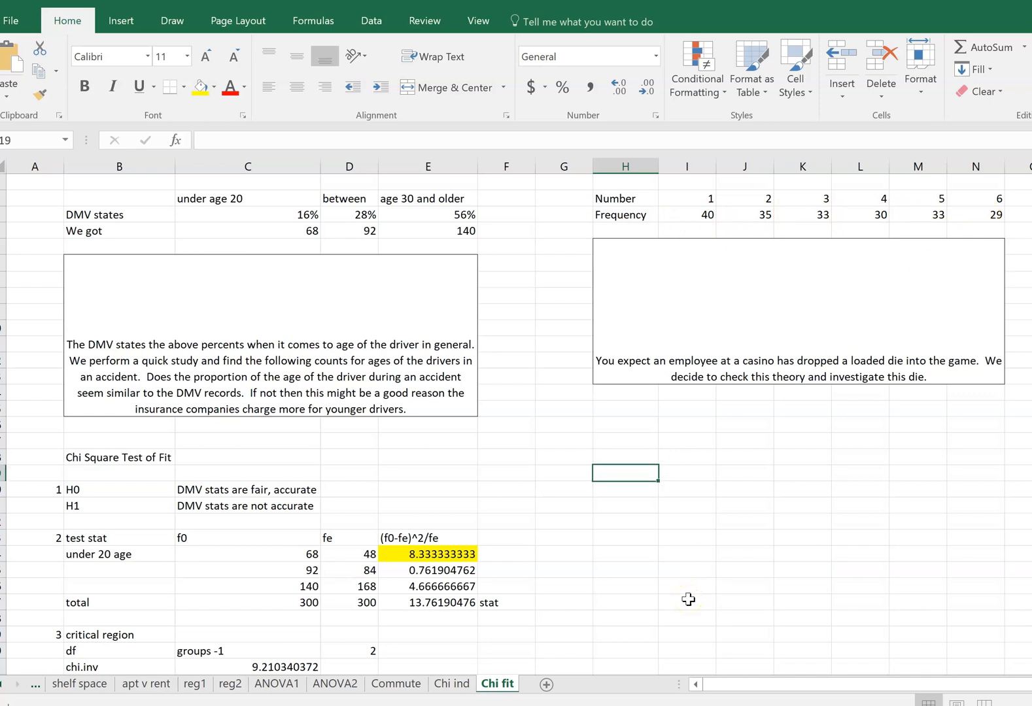
type("1")
key("Tab")
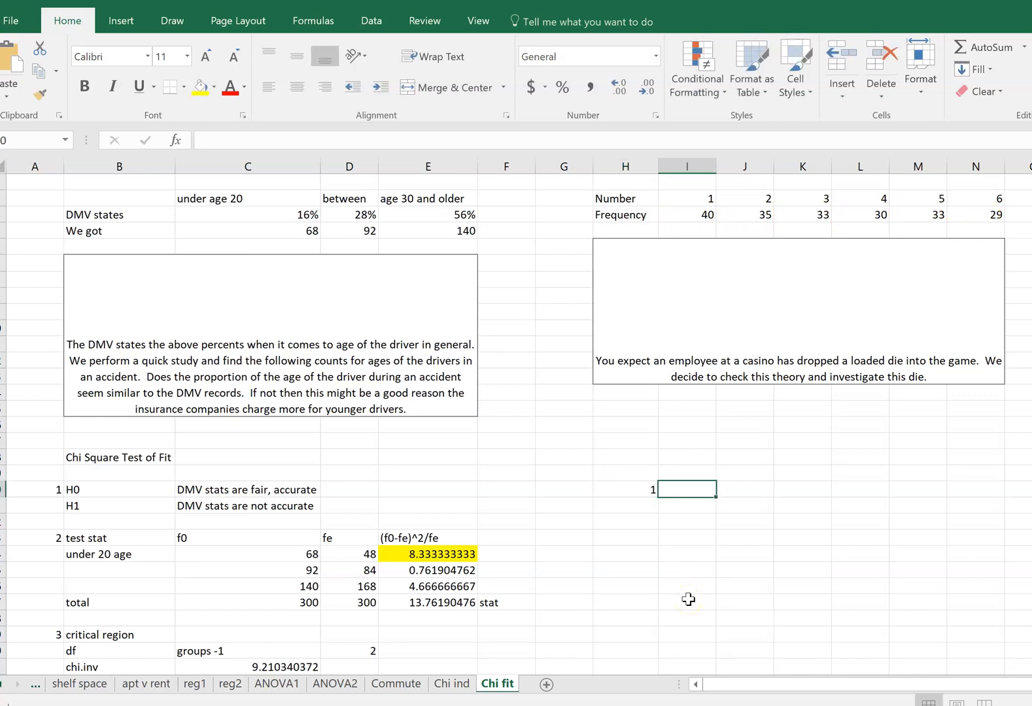
type("H0")
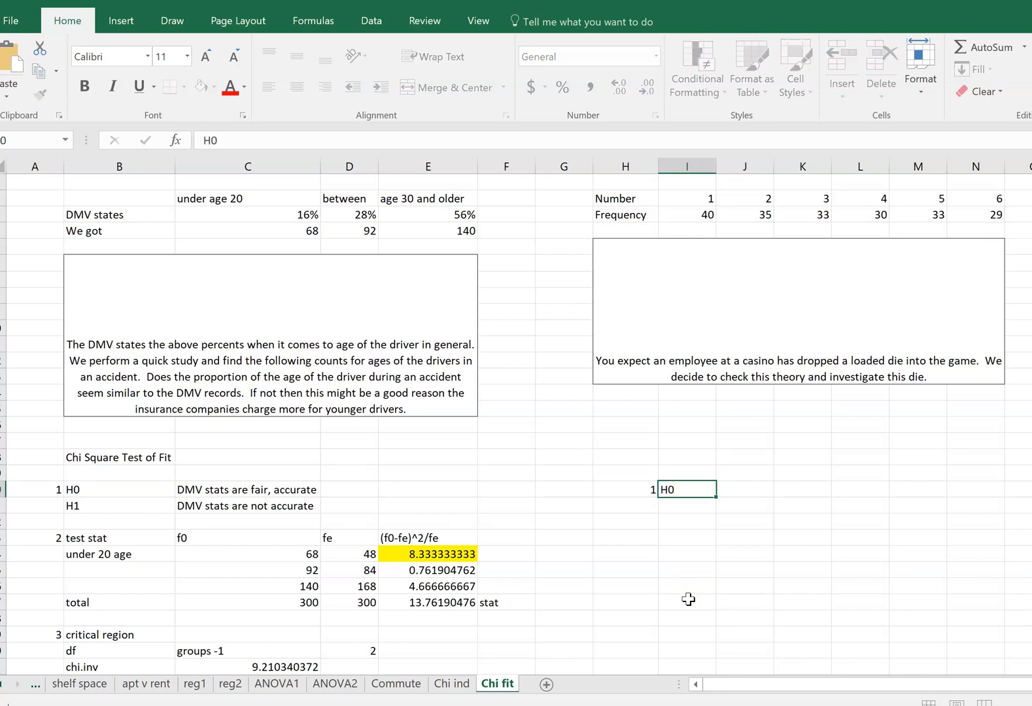
key("Tab")
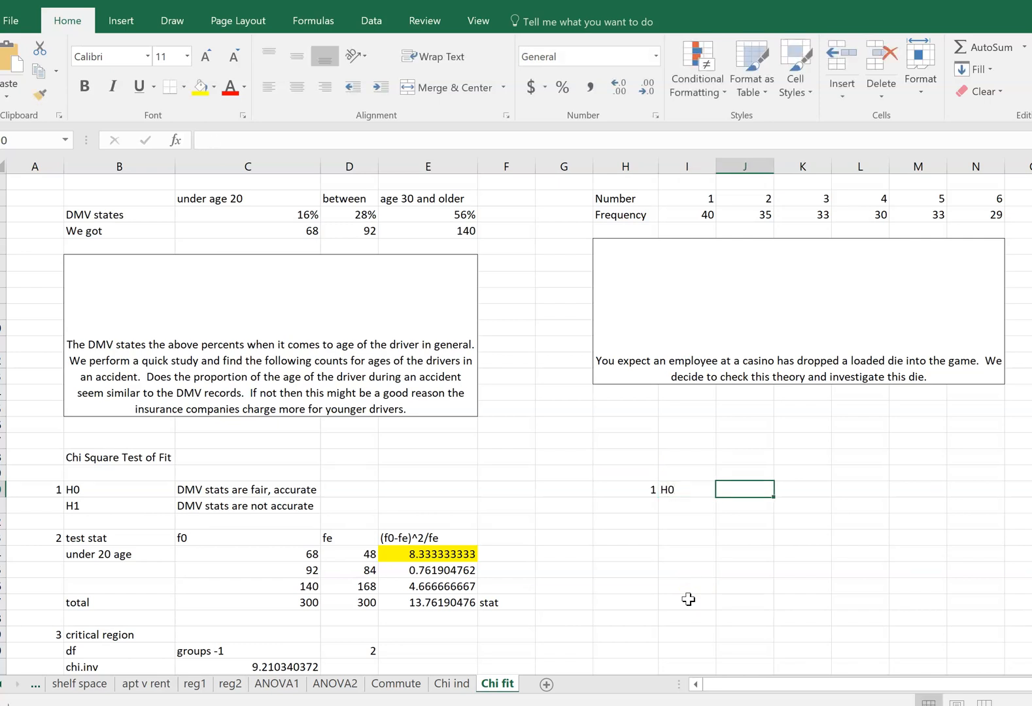
type("Die is")
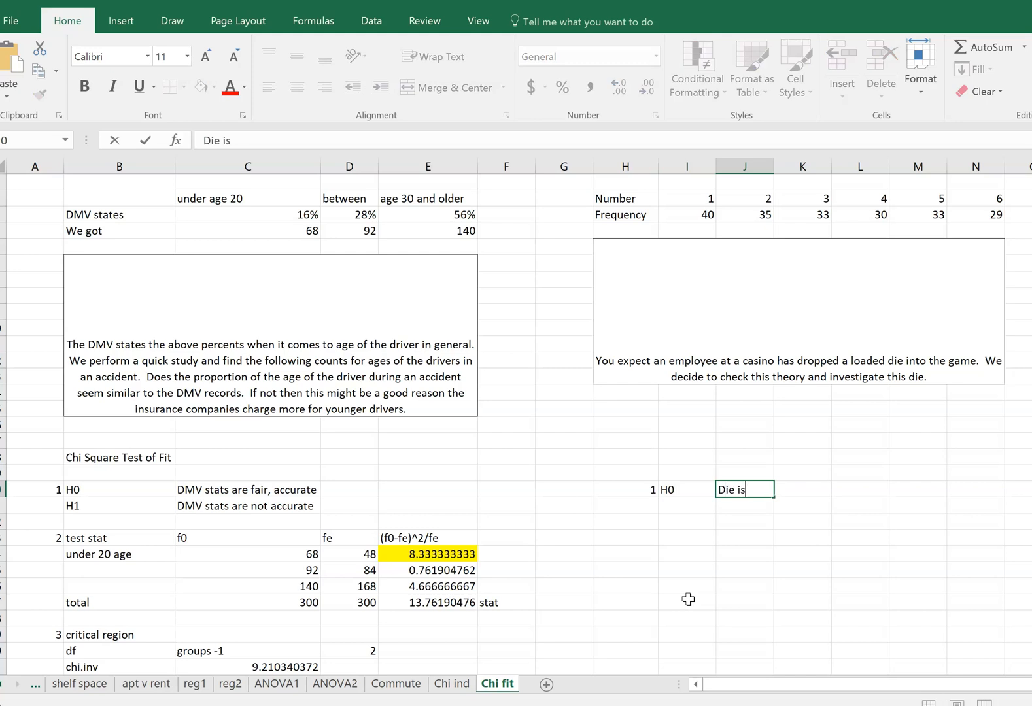
type(" fair")
key("Return")
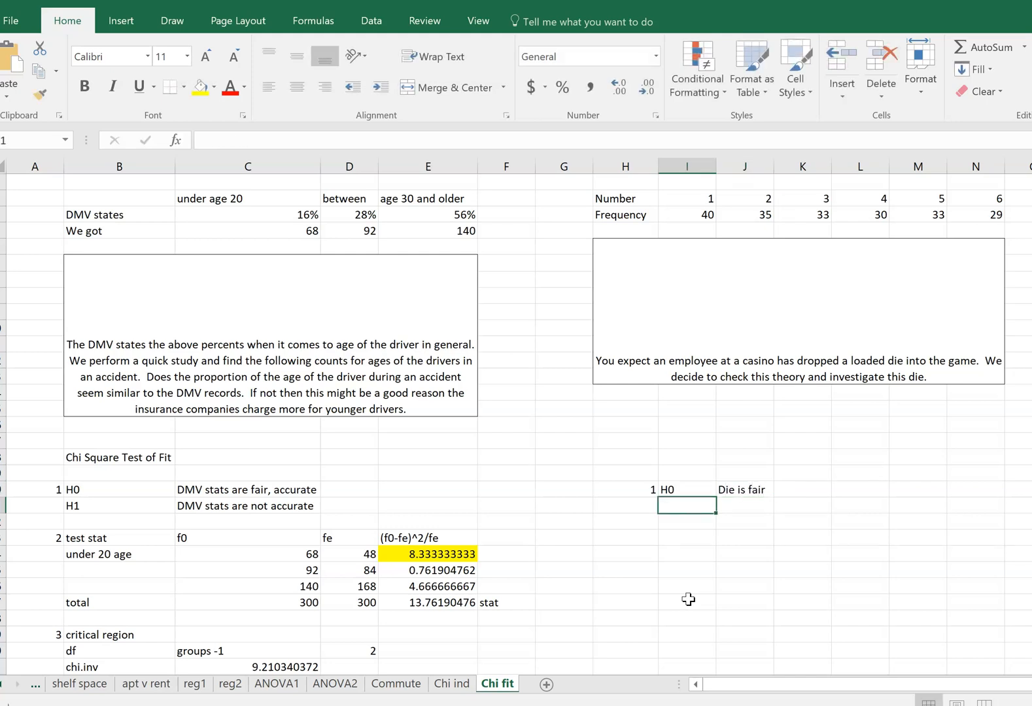
Enter H1 with "Dies is biased" in the row below H0 and widen column J to fit the text.
type("H1")
key("Tab")
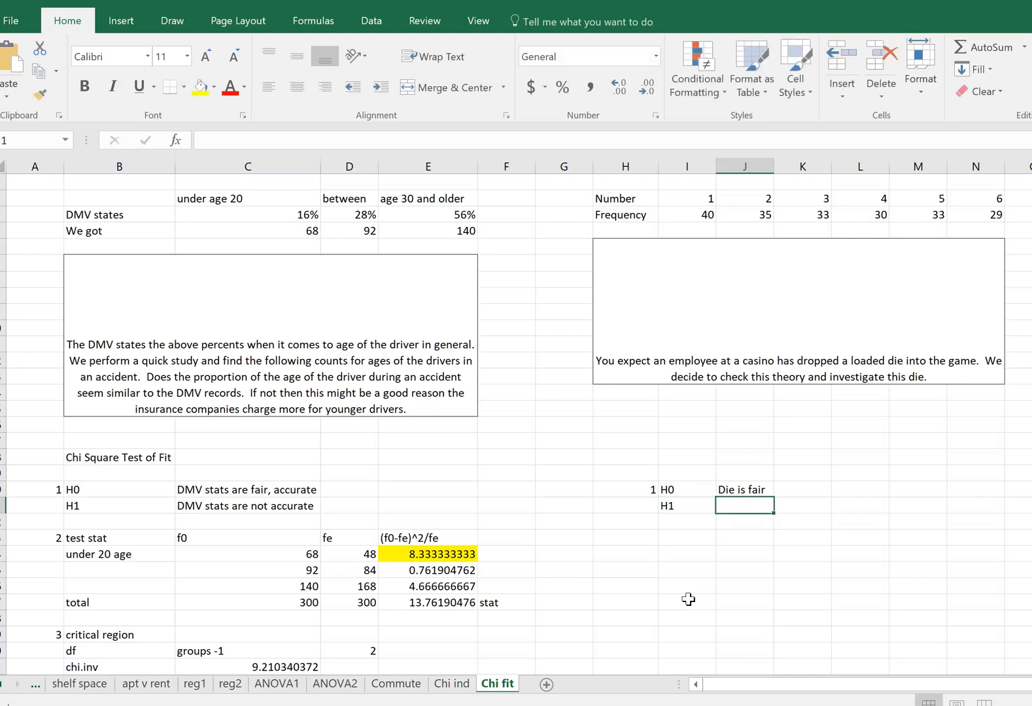
type("Dies is")
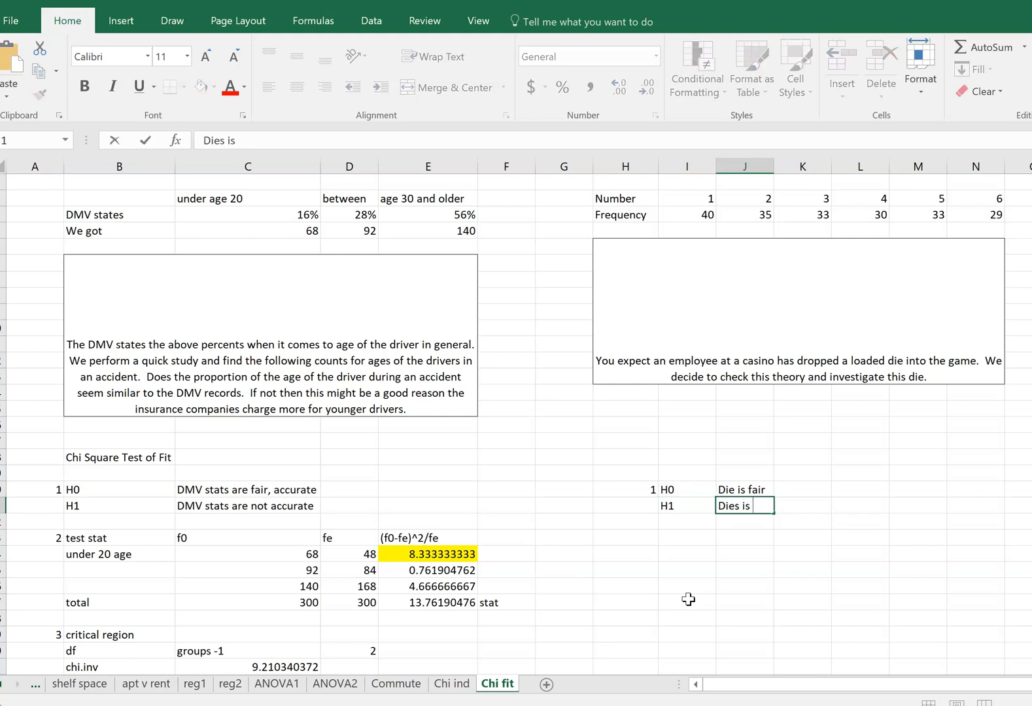
type(" biased")
left_click_drag(774, 166, 789, 167)
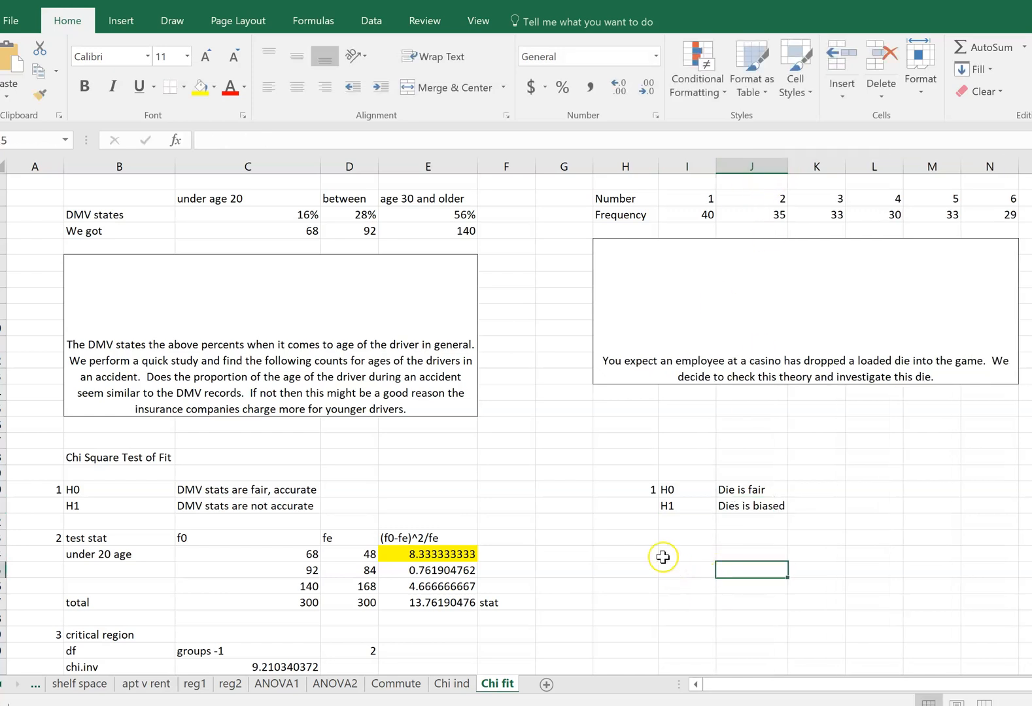
Add the part 2 heading row in row 23 from column H onward: 2, test, fo, fe and formula.
left_click(627, 553)
key("Up")
type("2")
key("Right")
type("test")
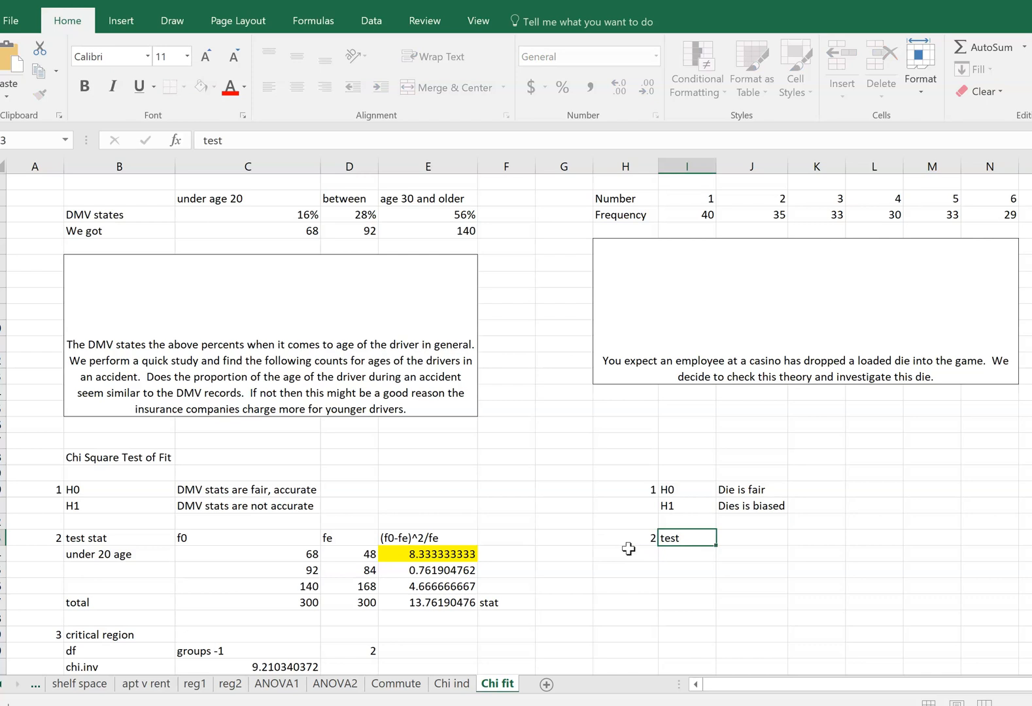
key("Right")
type("fo")
key("Right")
type("fe")
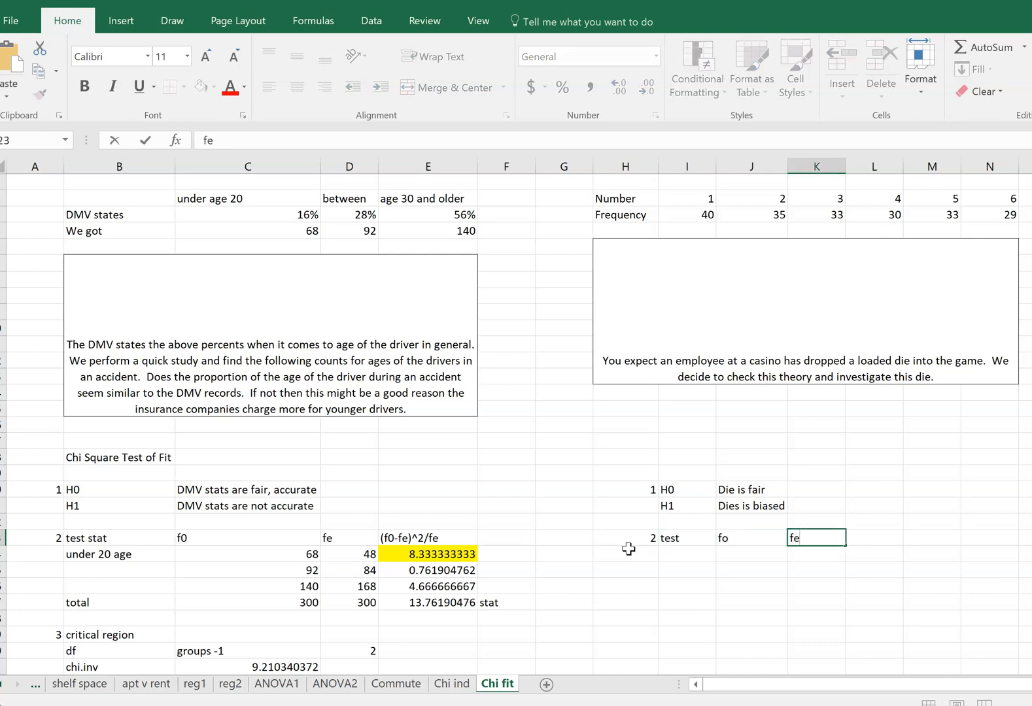
key("Right")
type("formula")
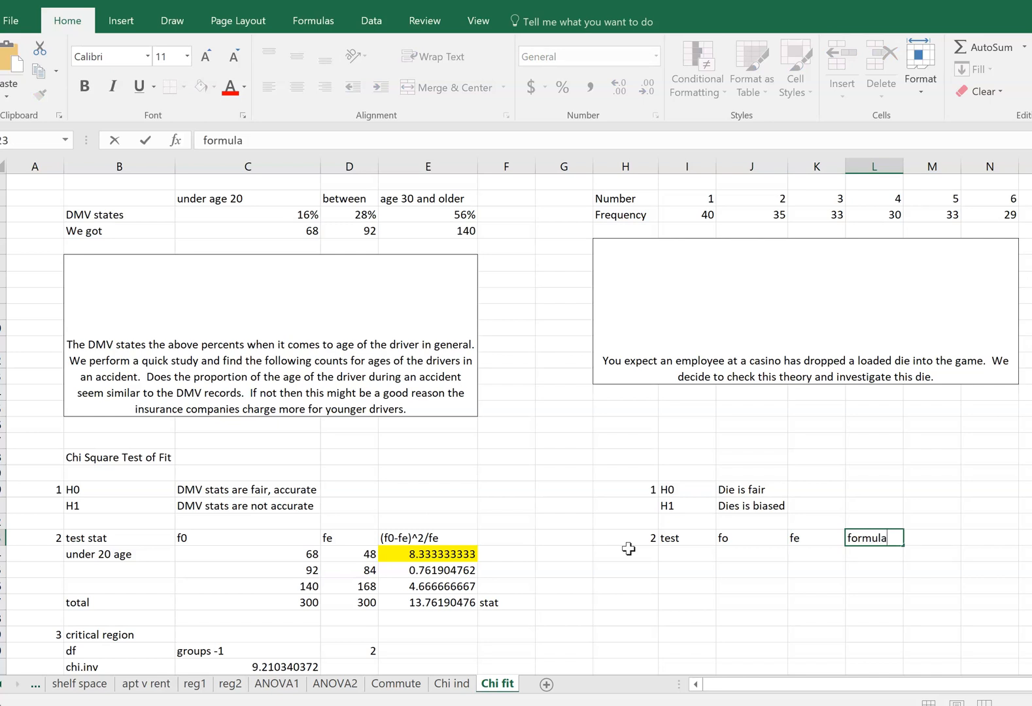
Enter the observed die frequencies 40, 35, 33, 30, 33 and 29 down the fo column, starting in J24.
key("Left")
key("Left")
key("Left")
key("Right")
key("Down")
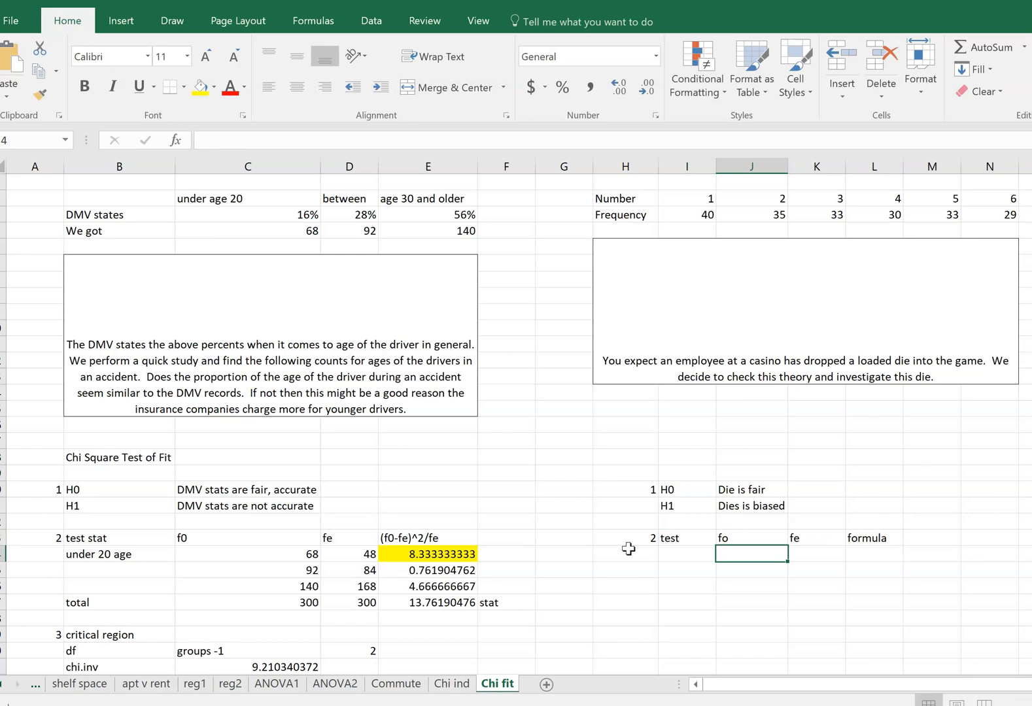
type("40")
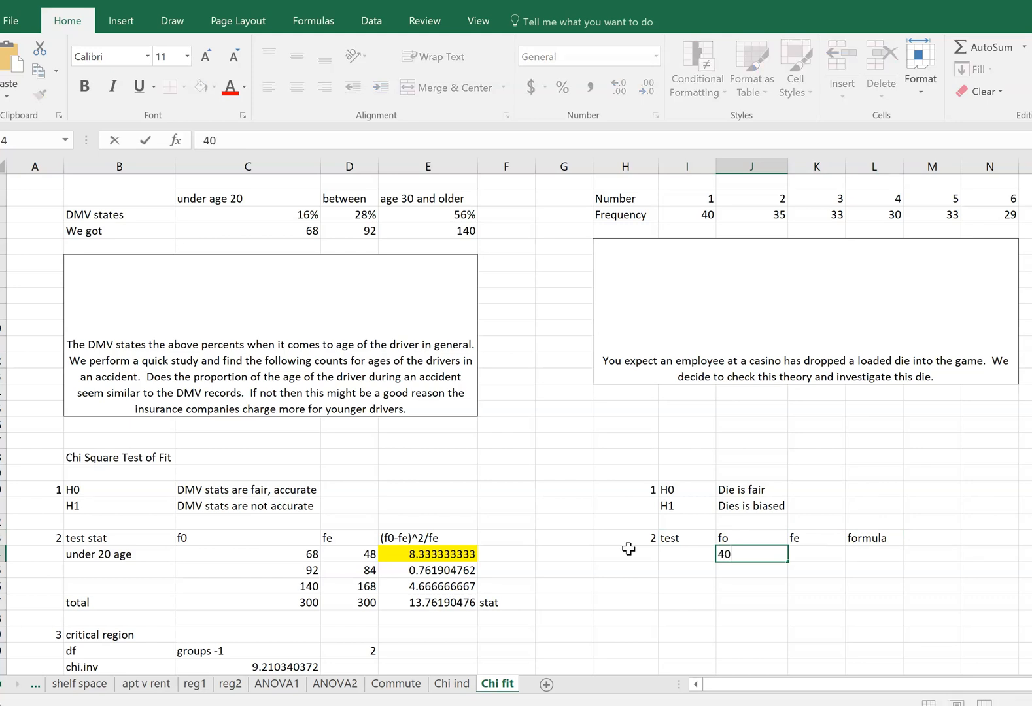
key("Return")
type("35")
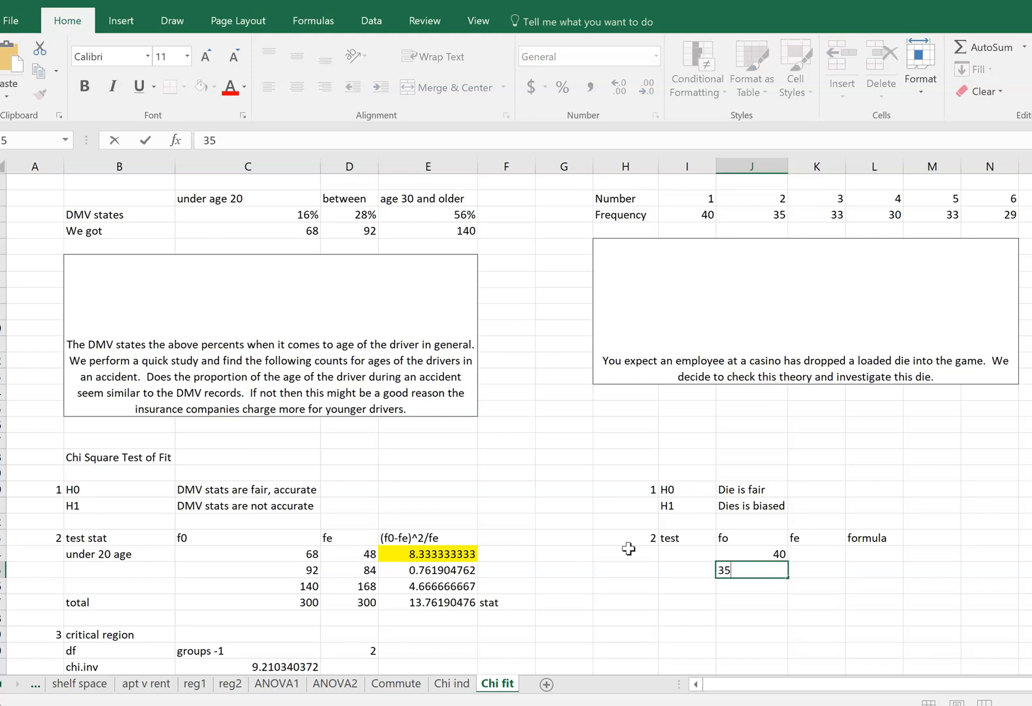
key("Return")
type("33")
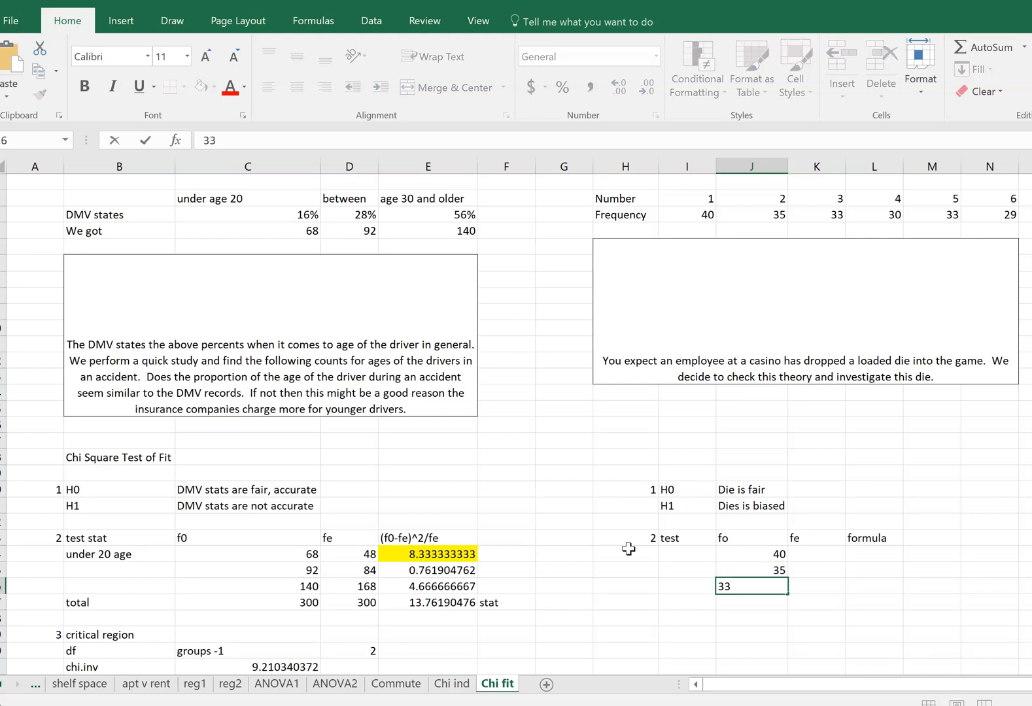
key("Return")
type("30")
key("Return")
type("33")
key("Return")
type("29")
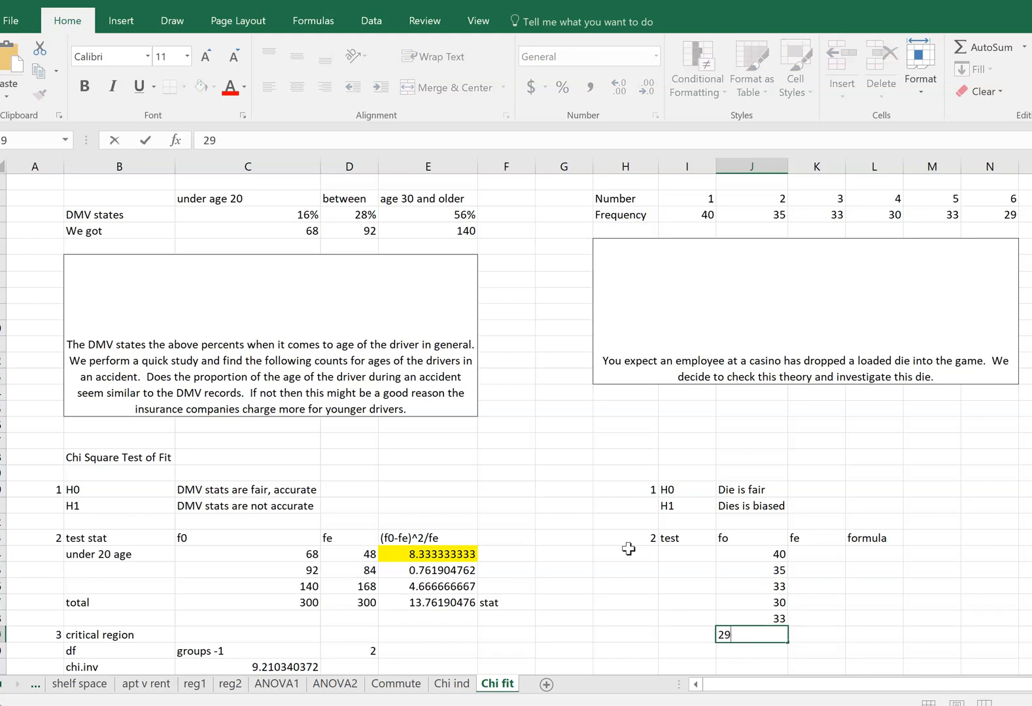
Check the six entered fo frequencies against the die problem's Frequency row.
key("Up")
key("Up")
key("Up")
key("Up")
key("Up")
key("Up")
key("Down")
key("Down")
key("Down")
key("Down")
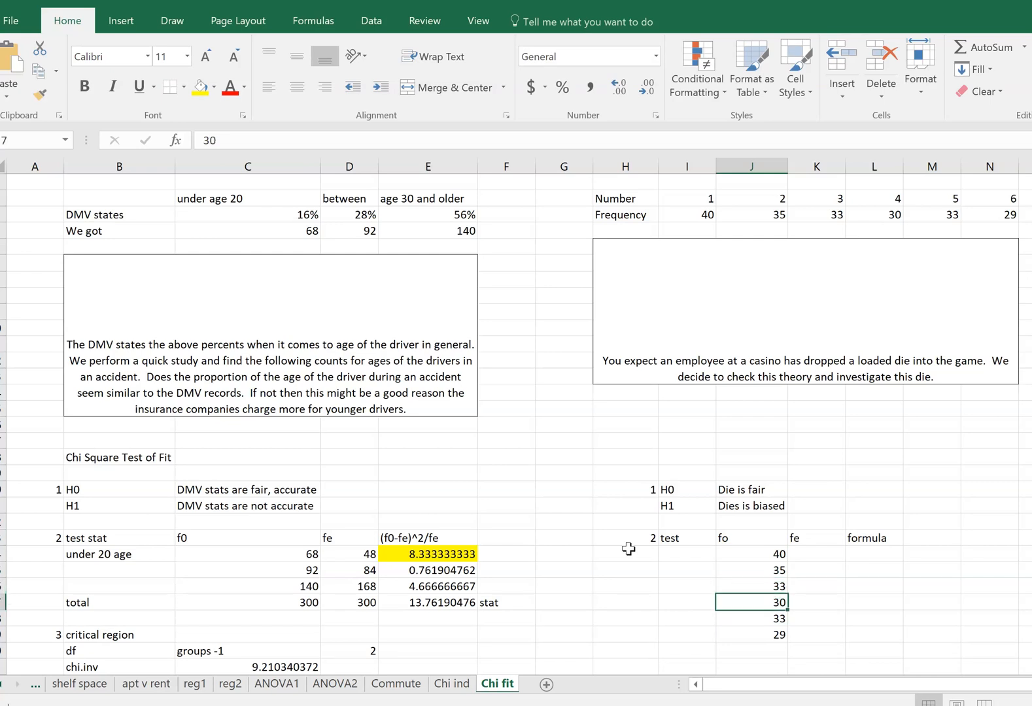
key("Down")
key("Down")
Label the six frequency rows with the die numbers 1 through 6 in column I, starting in I24.
key("Left")
key("Up")
key("Up")
key("Up")
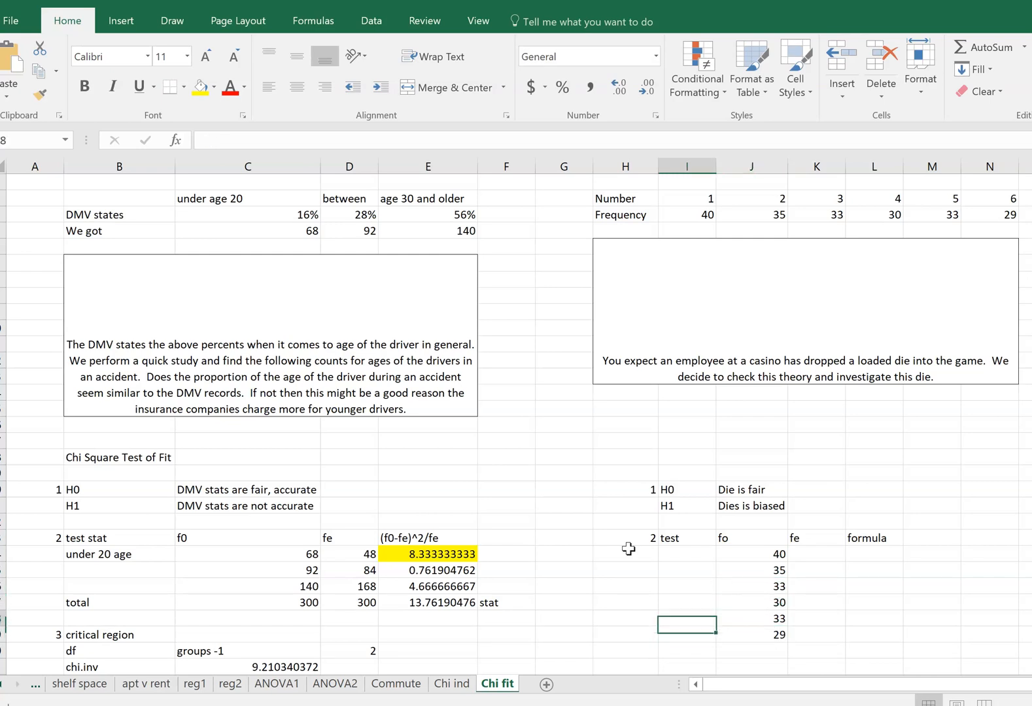
key("Up")
key("Up")
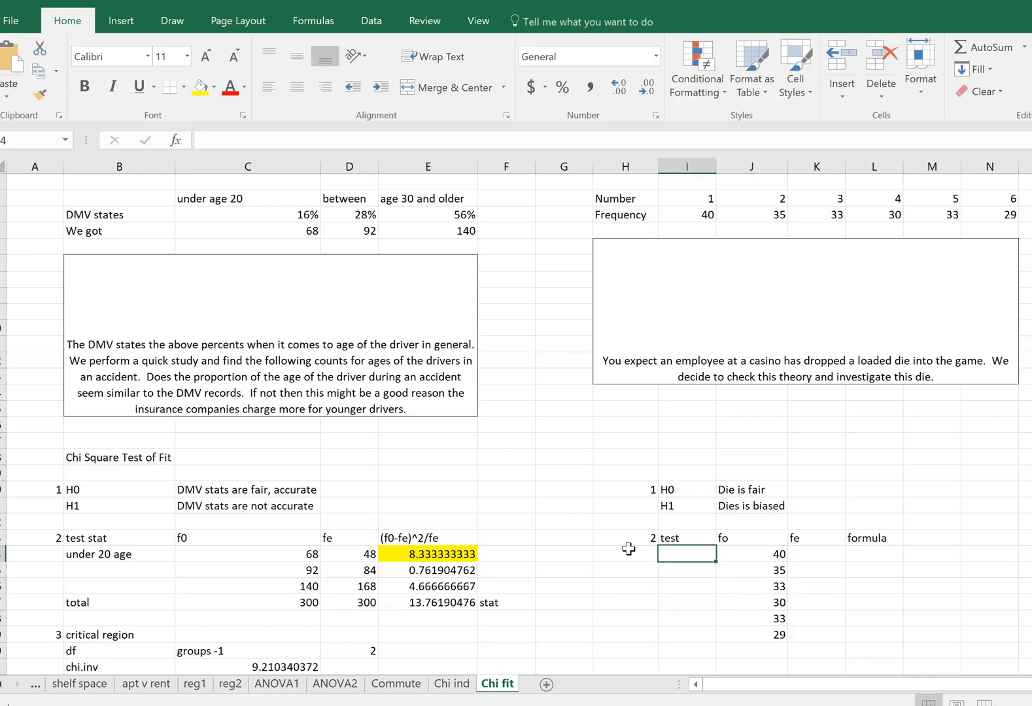
type("1")
key("Return")
type("2")
key("Return")
type("3")
key("Return")
type("4")
key("Return")
type("5")
key("Return")
type("6")
key("Return")
Add a "sum" row below the die numbers and total the fo column with =SUM(J24:J29).
key("Right")
type("sum")
key("Tab")
type("=sun(")
key("BackSpace")
key("BackSpace")
type(",")
key("BackSpace")
type("m(")
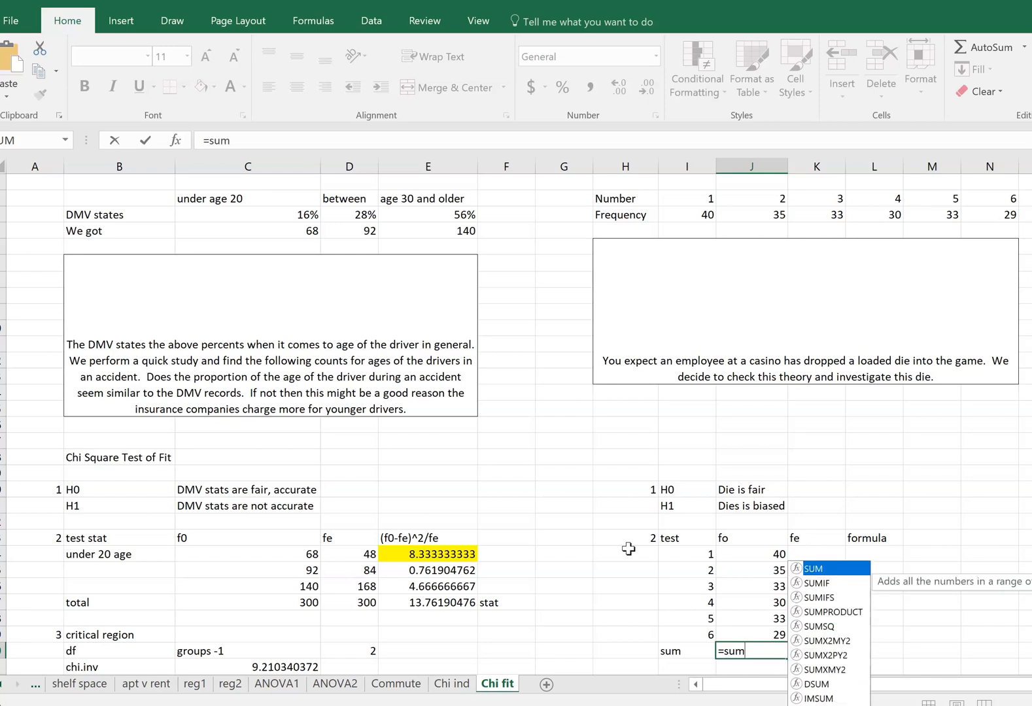
left_click_drag(750, 554, 754, 631)
key("Return")
key("Up")
key("Right")
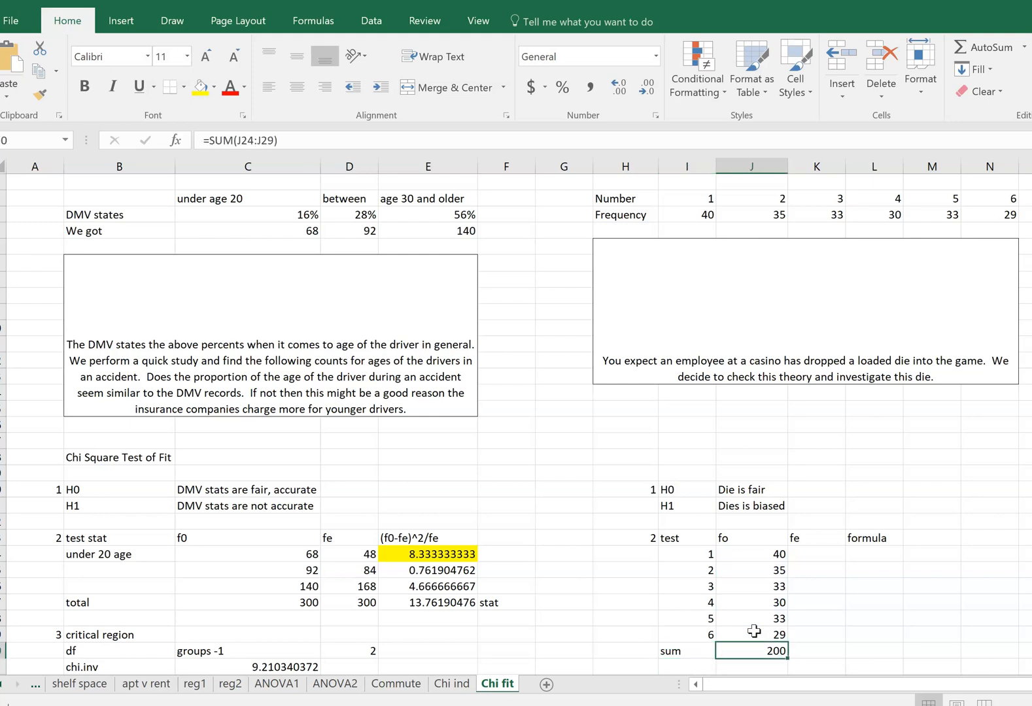
Compare the observed frequencies of the six die numbers with one another, ahead of working out the expected counts.
key("Up")
key("Up")
key("Up")
key("Up")
key("Up")
key("Up")
key("Down")
key("Down")
key("Down")
key("Down")
key("Down")
key("Up")
key("Up")
key("Up")
key("Up")
key("Up")
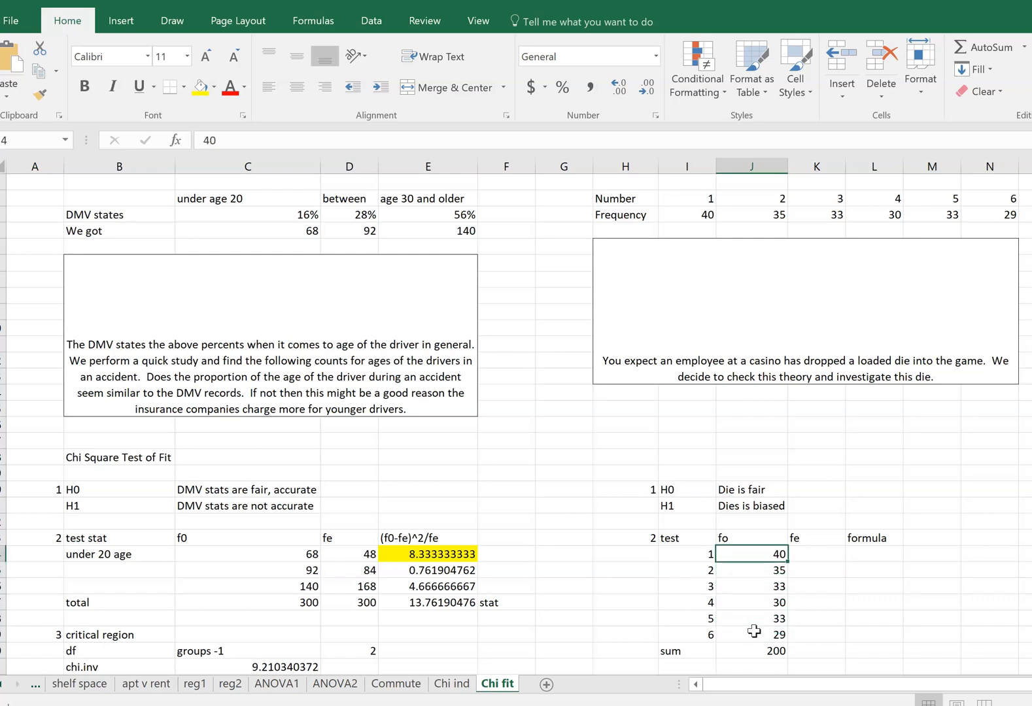
Calculate the expected count for die number 1 in the fe column with =(1/6)*200.
key("Right")
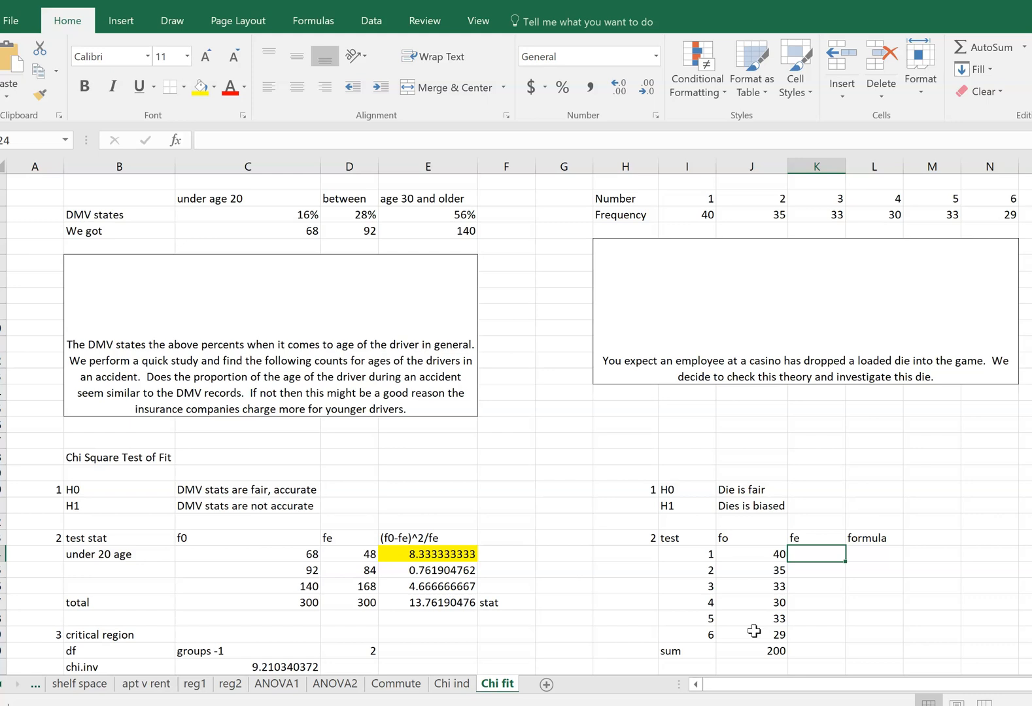
type("=")
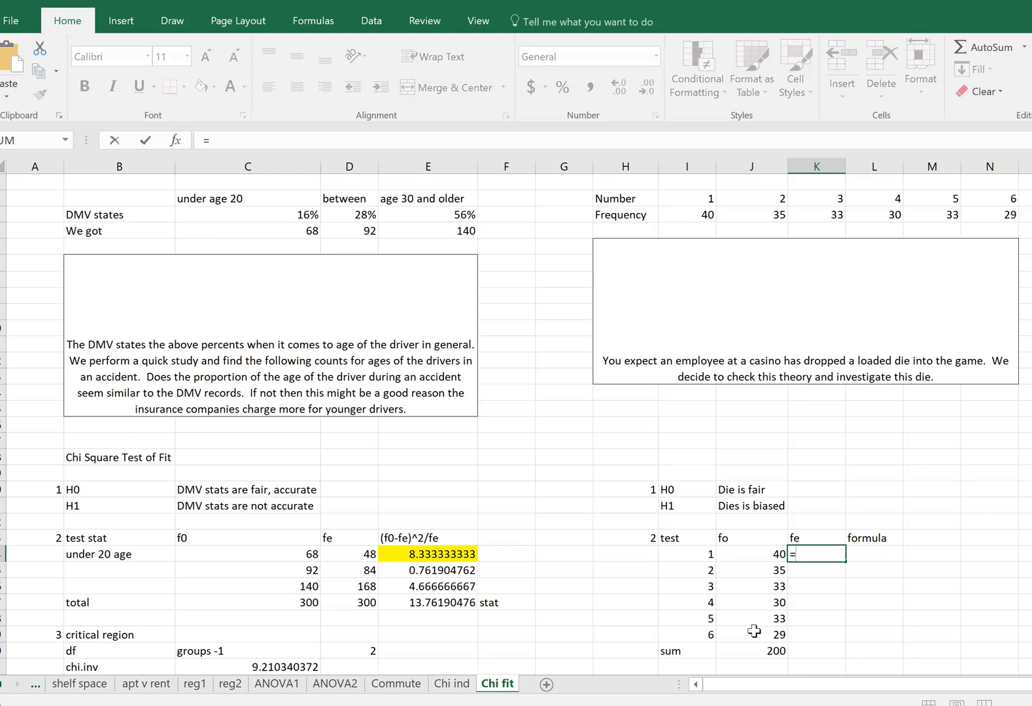
type("(1/6)*200")
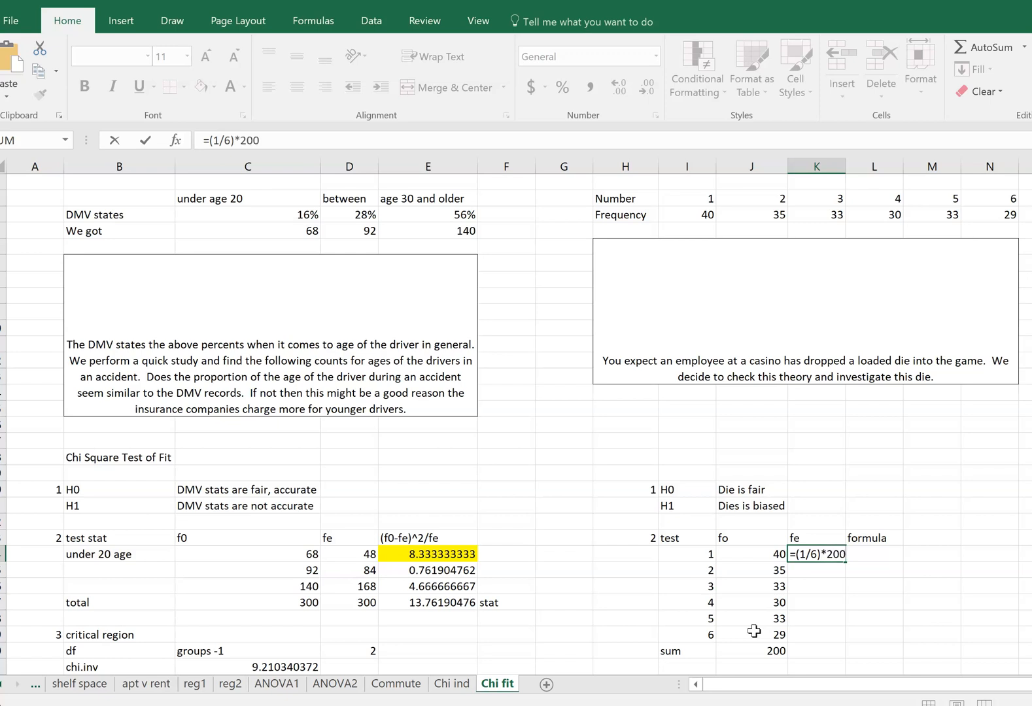
key("Return")
key("Up")
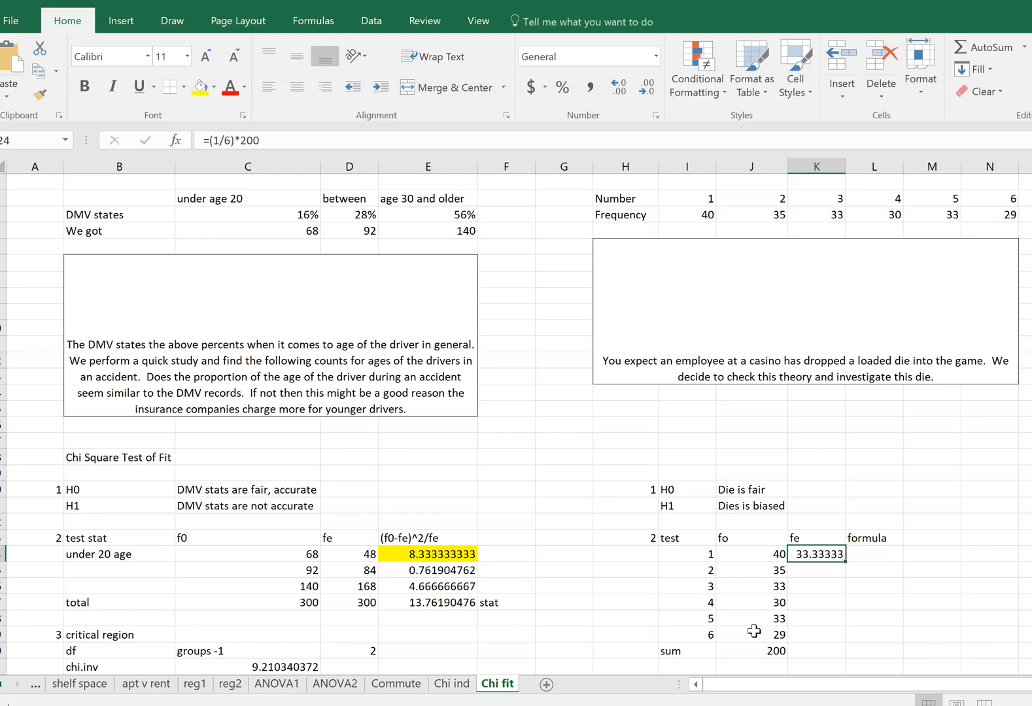
key("Down")
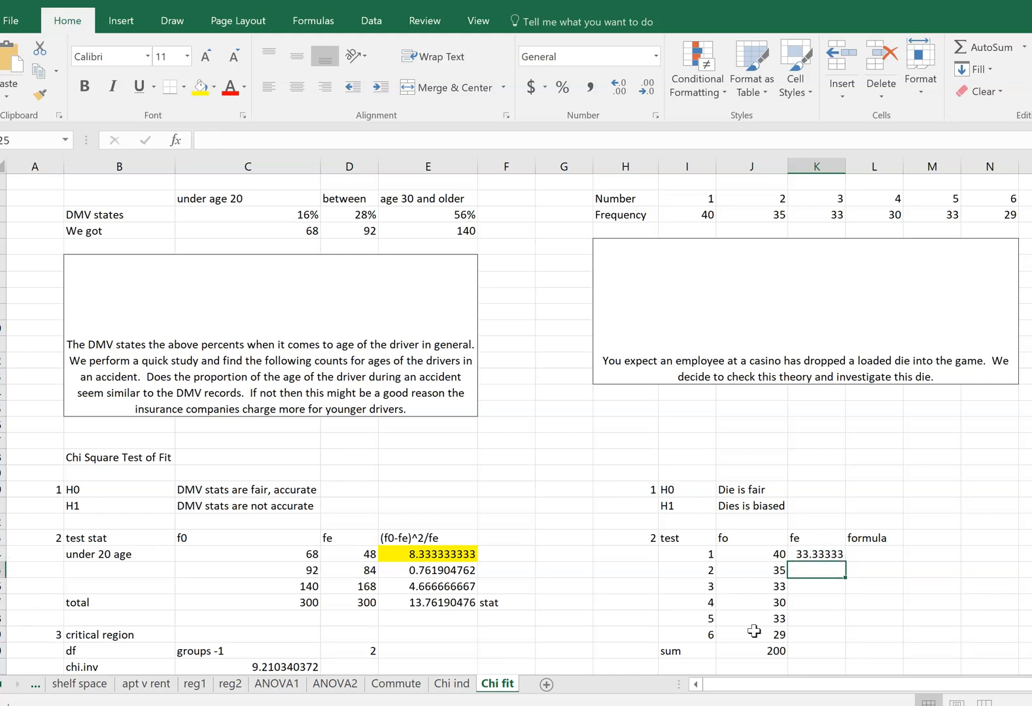
Fill the expected count formula down for all six die numbers and extend the fo total into the fe column's sum row.
key("Up")
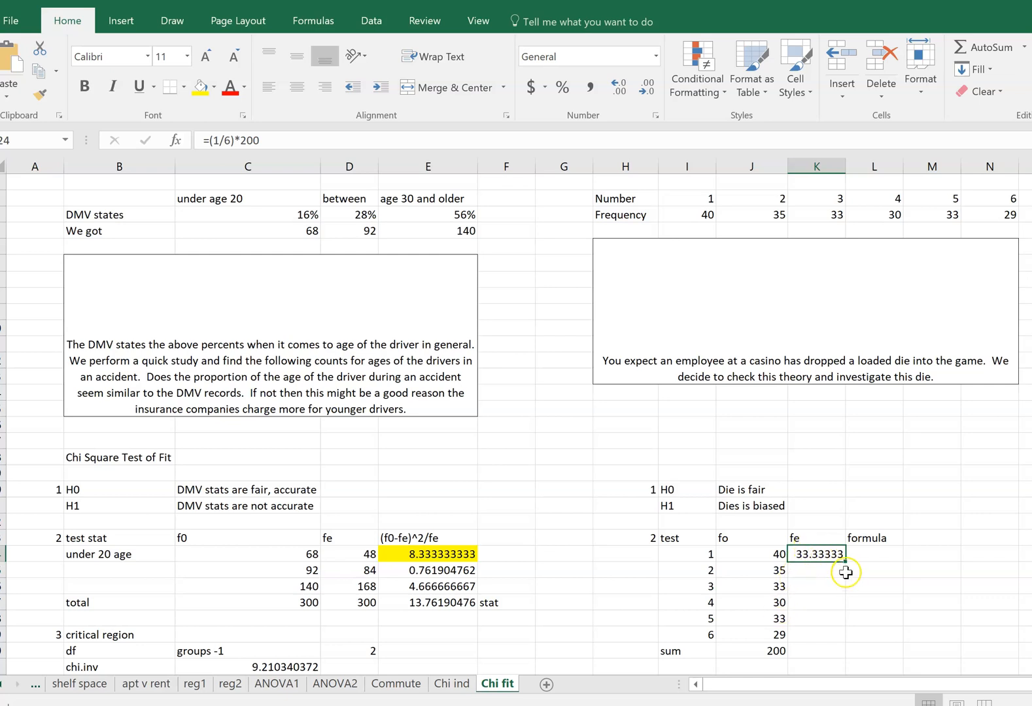
left_click_drag(845, 561, 818, 655)
left_click(775, 651)
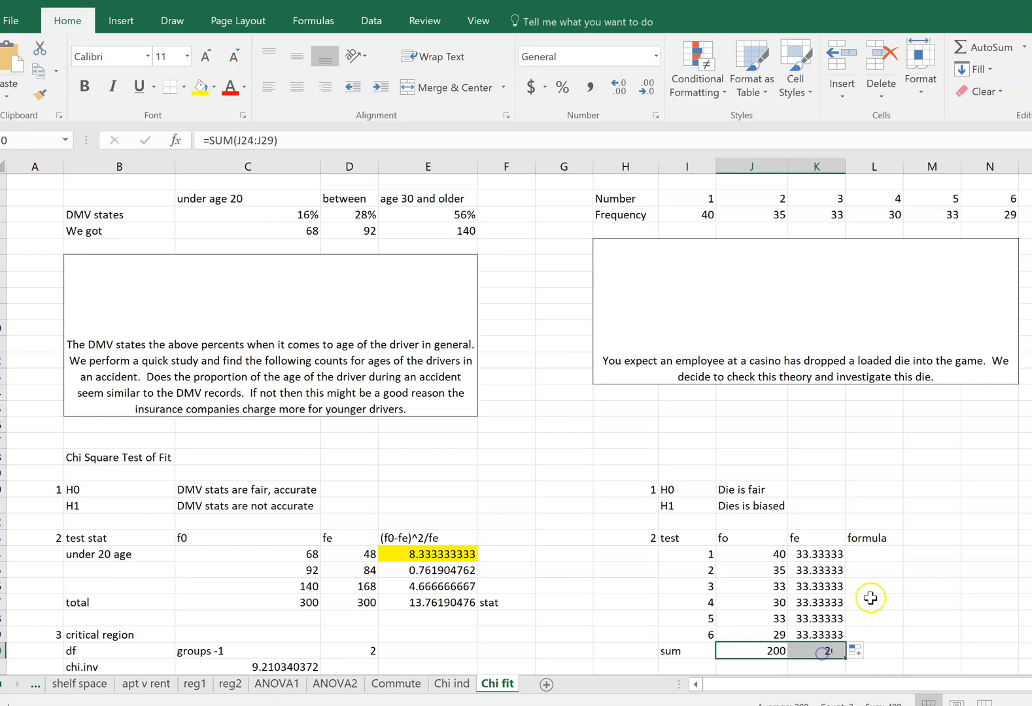
left_click(871, 600)
Compare the observed and expected counts for die number 1 to see what the test statistic formula has to combine.
left_click(867, 560)
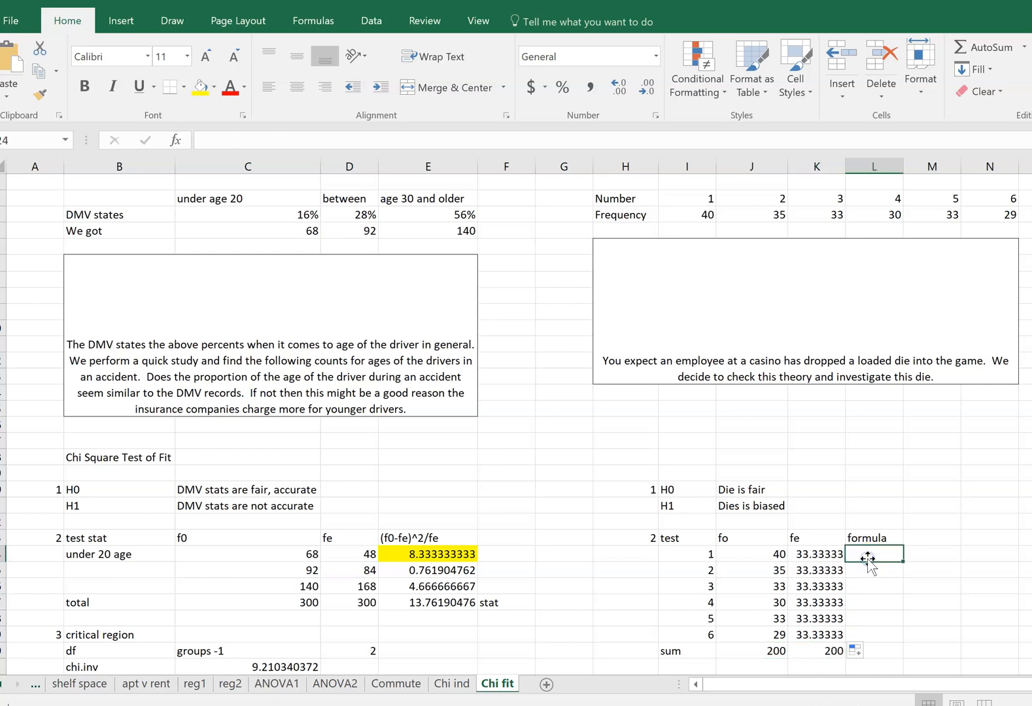
key("Left")
key("Left")
key("Right")
key("Left")
key("Right")
key("Left")
key("Right")
key("Left")
key("Right")
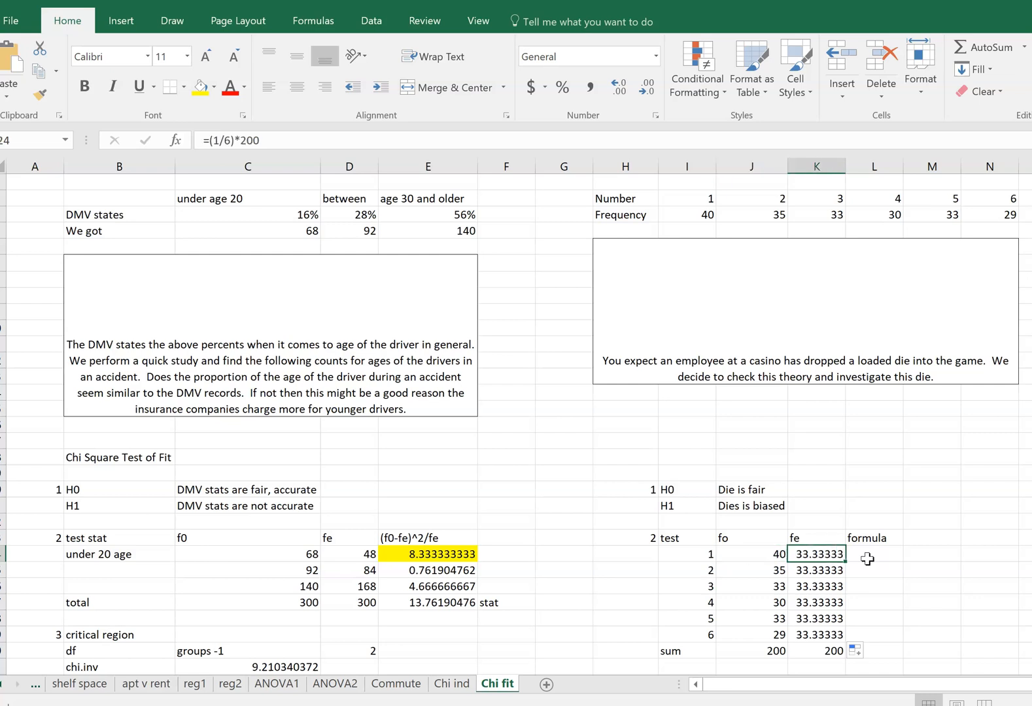
key("Left")
key("Right")
key("Left")
key("Right")
key("Left")
key("Right")
key("Left")
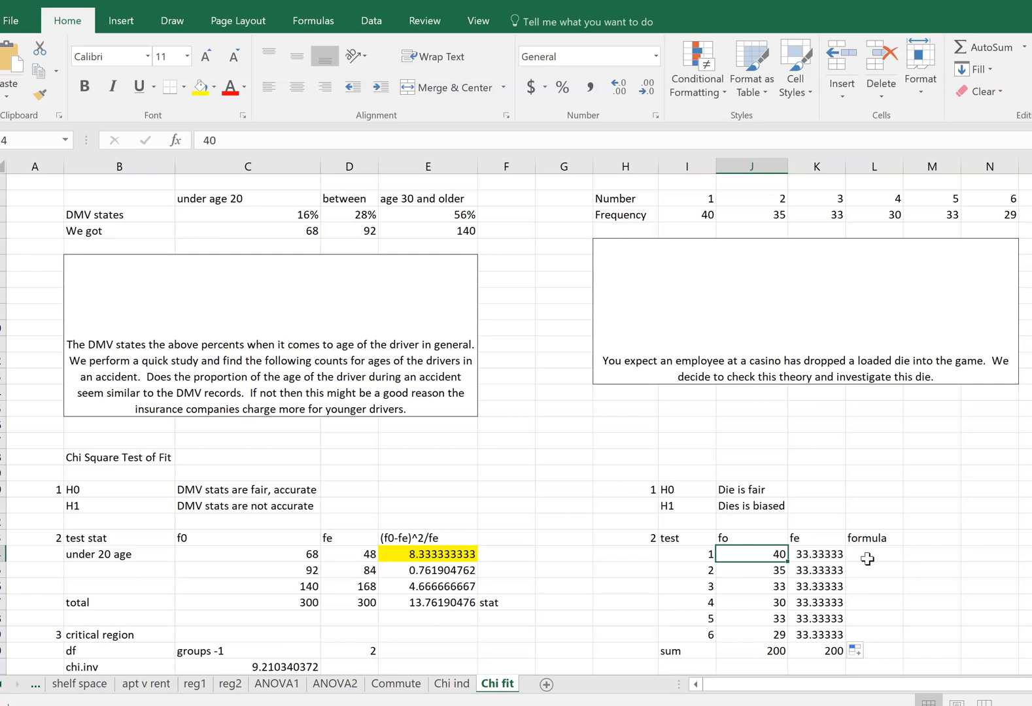
key("Right")
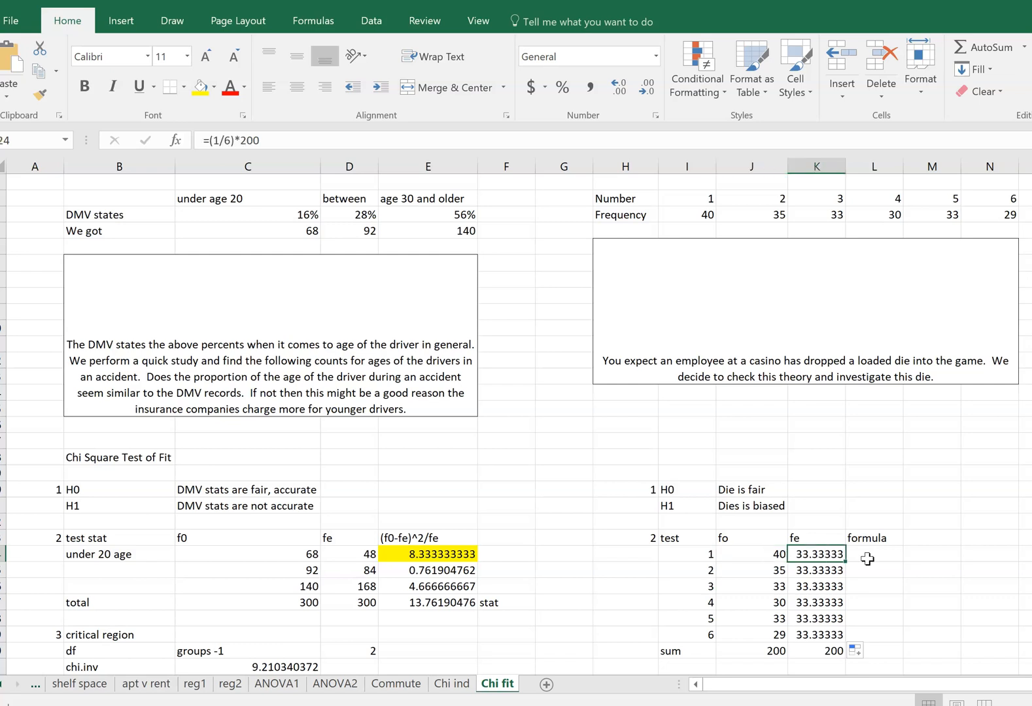
Calculate die number 1's contribution in the formula column, L24, with =(J24-K24)^2/K24.
key("Right")
type("=(")
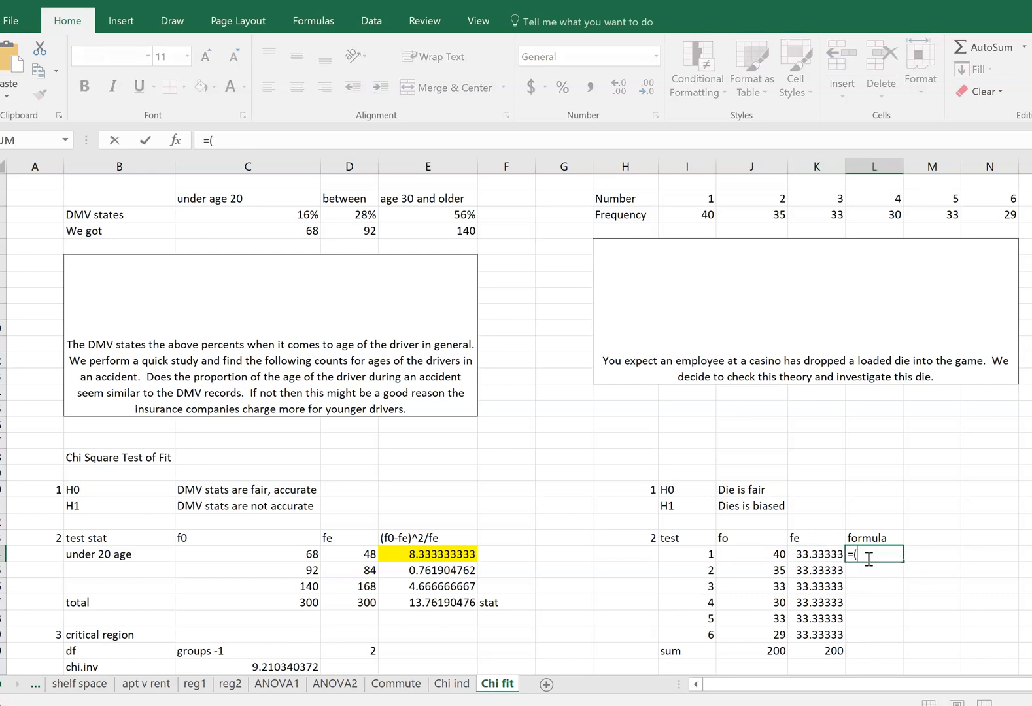
left_click(743, 556)
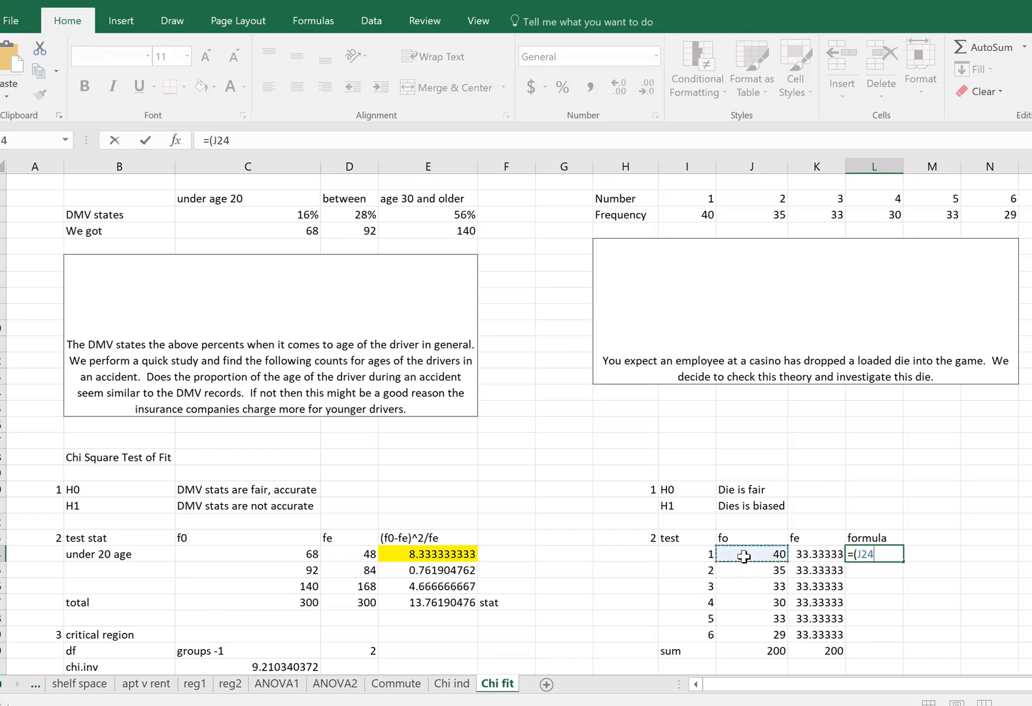
type("-")
left_click(811, 553)
type(")^2")
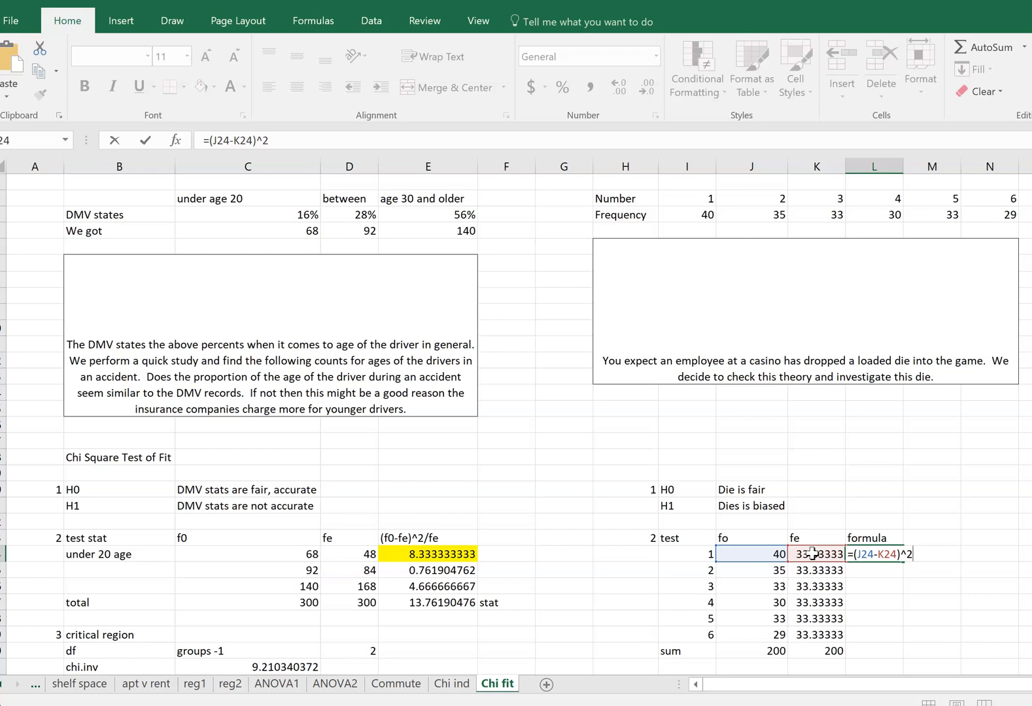
type("/")
left_click(811, 554)
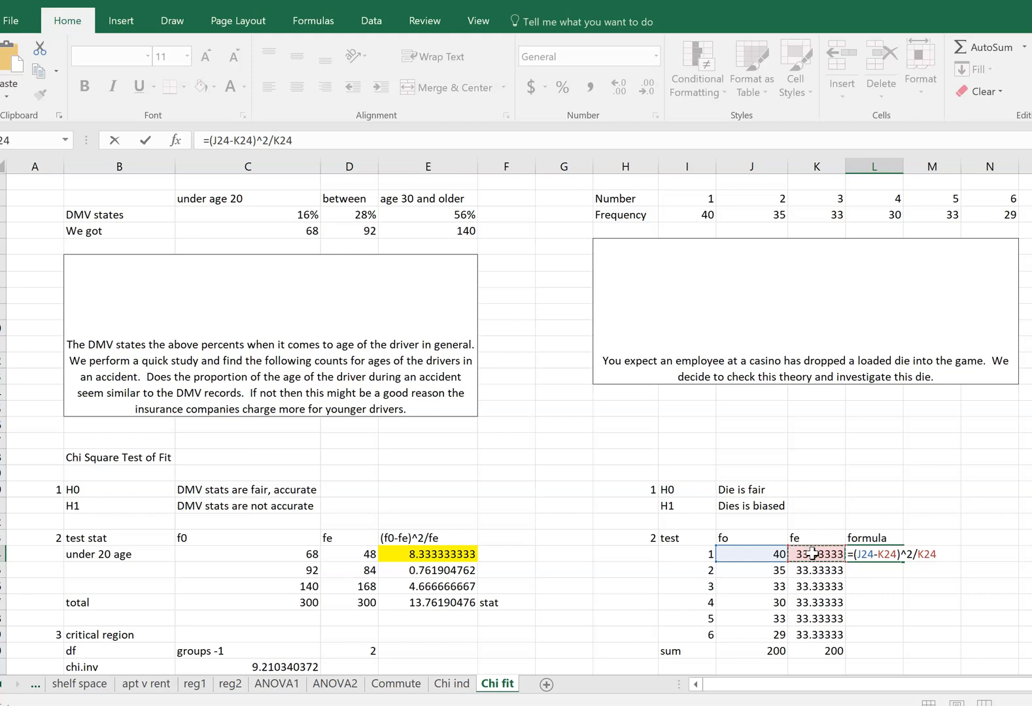
key("Return")
Fill the contribution formula down through die number 6 and extend the fe total into the formula column's sum row.
key("Up")
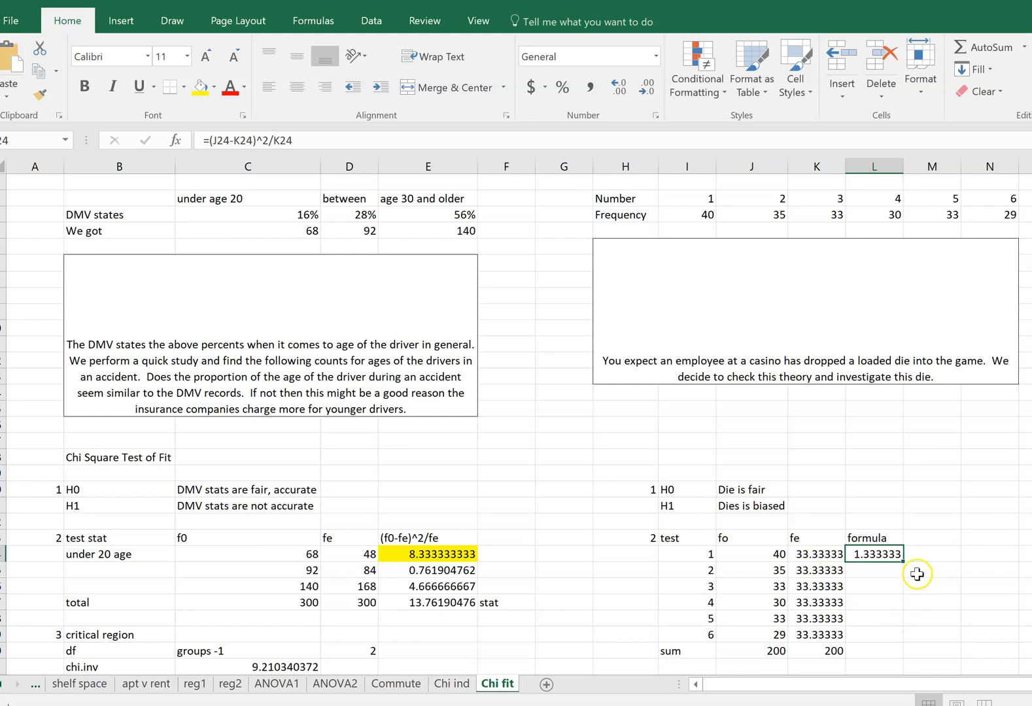
left_click_drag(907, 561, 903, 638)
left_click(834, 650)
left_click_drag(844, 657, 889, 658)
Label the formula column's total as "stat" in the adjacent cell M30.
left_click(935, 650)
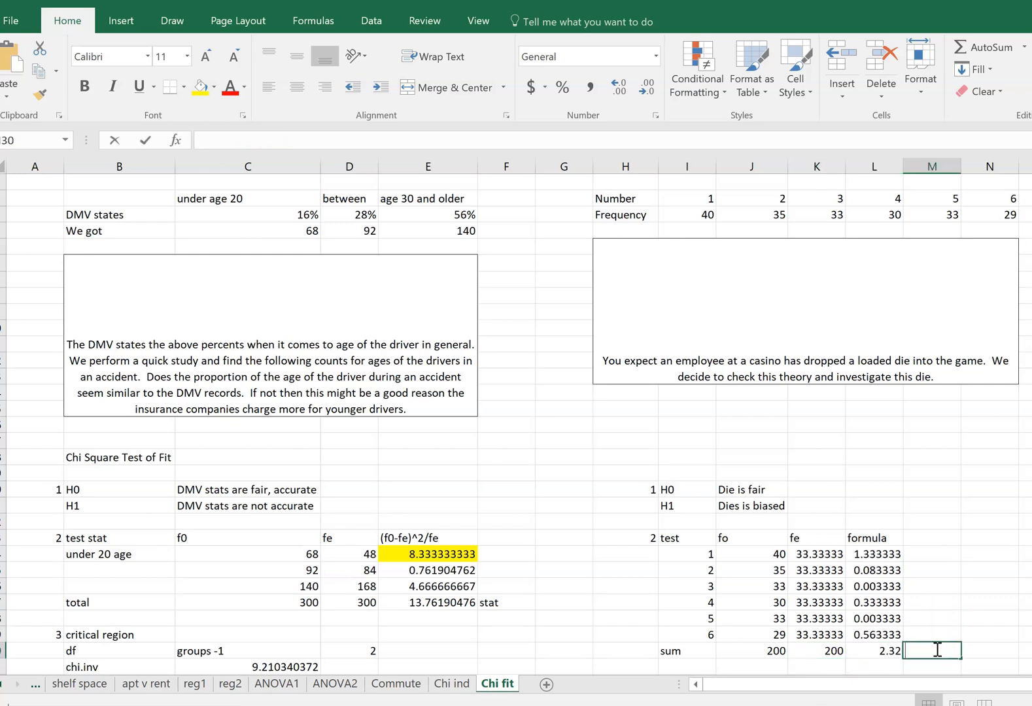
type("stat")
key("Return")
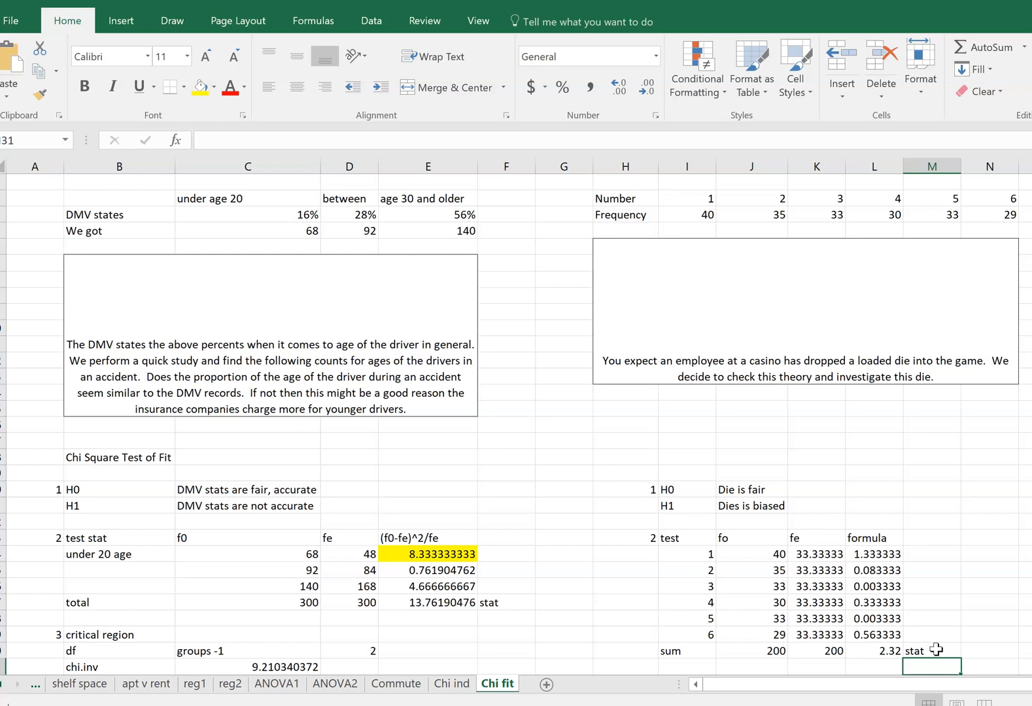
Switch to OneNote to review the chi-square curve sketch with its rejection region, and return to the Excel worksheet.
scroll(936, 649, "down", 2)
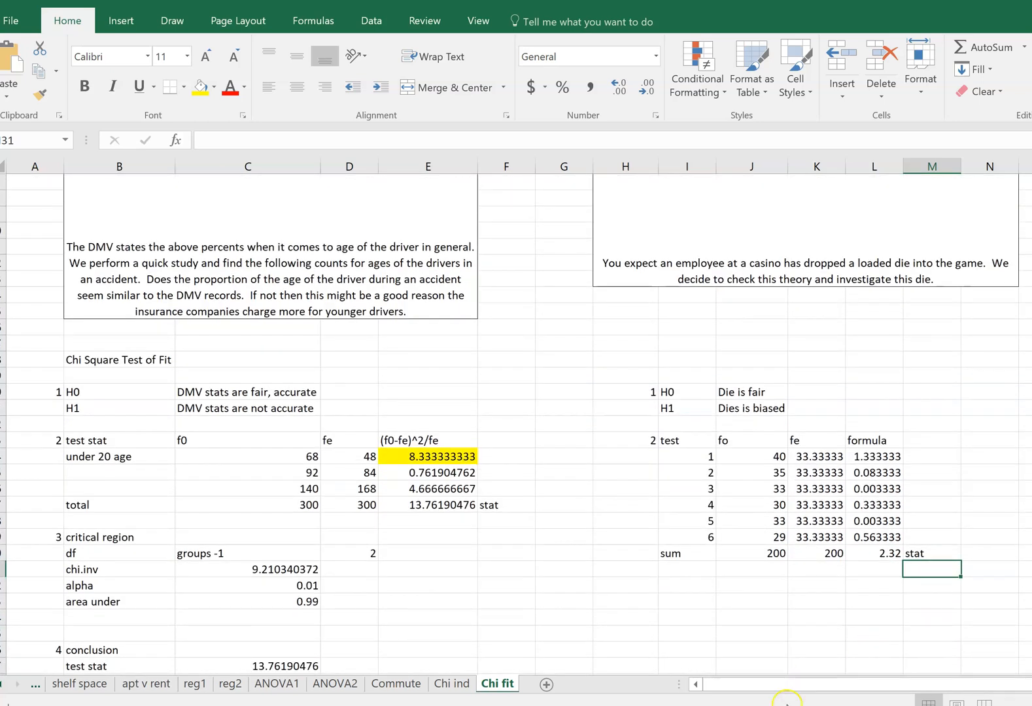
key("alt+Tab")
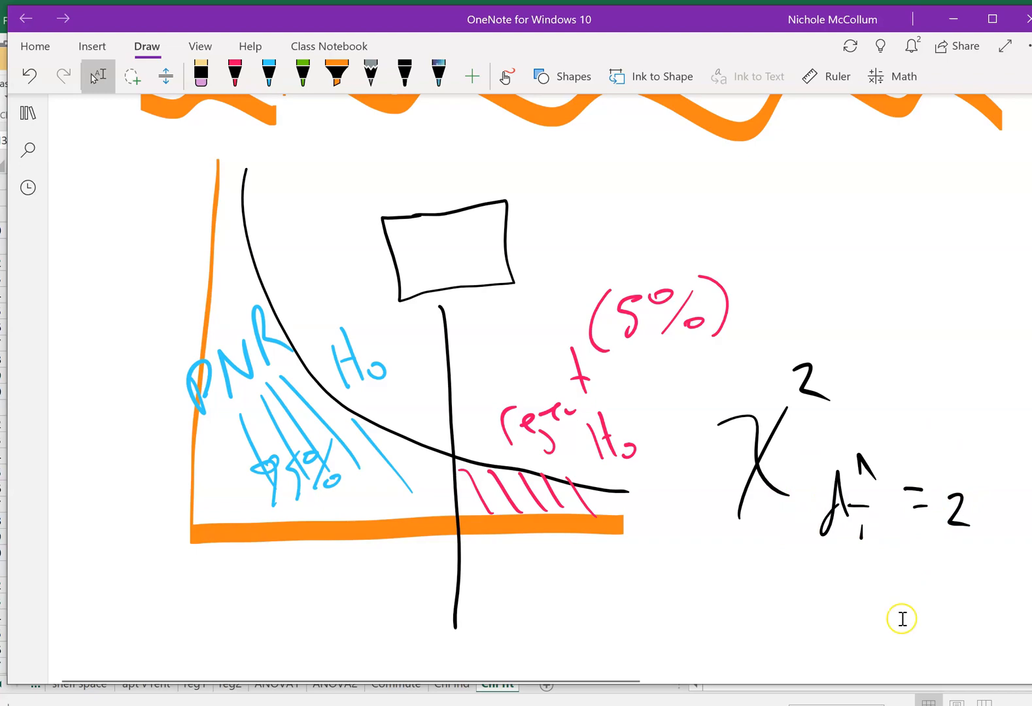
key("alt+Tab")
Add section 3, "crit region", below the die table starting in H32, with a "df" row label under the heading.
scroll(802, 602, "down", 3)
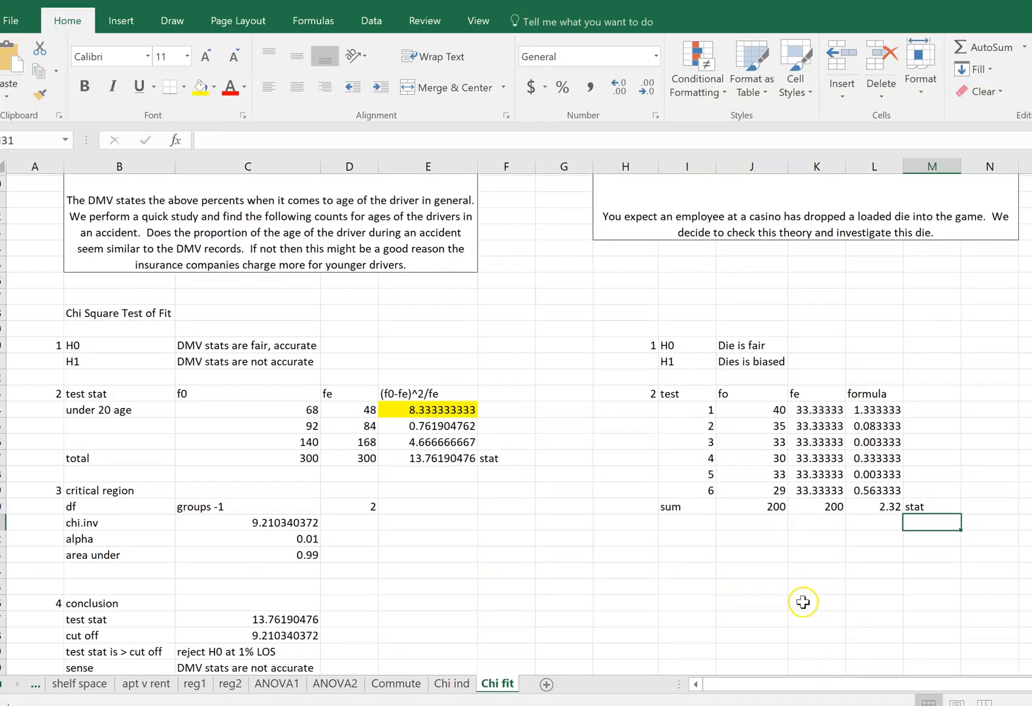
left_click(698, 538)
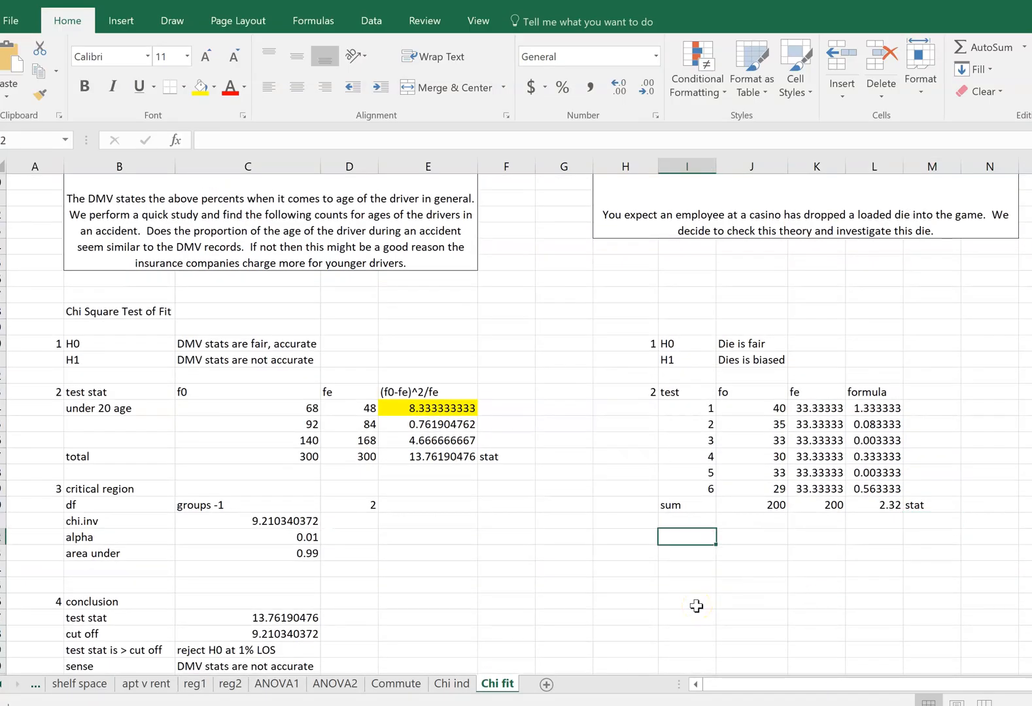
key("Left")
type("3")
key("Tab")
type("c")
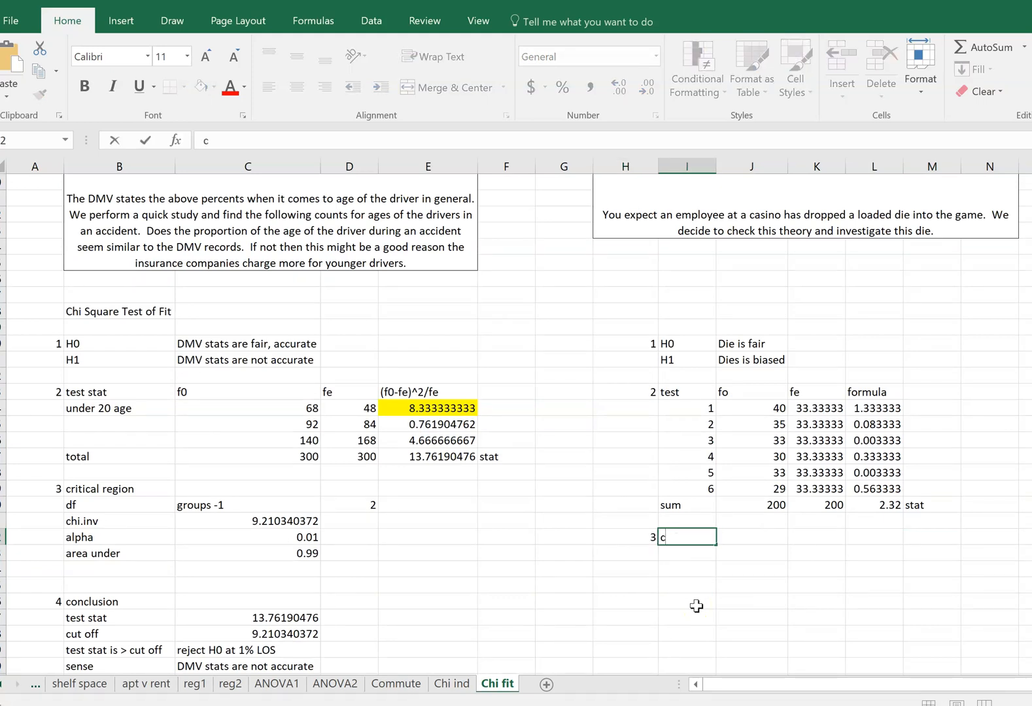
type("rit region")
key("Return")
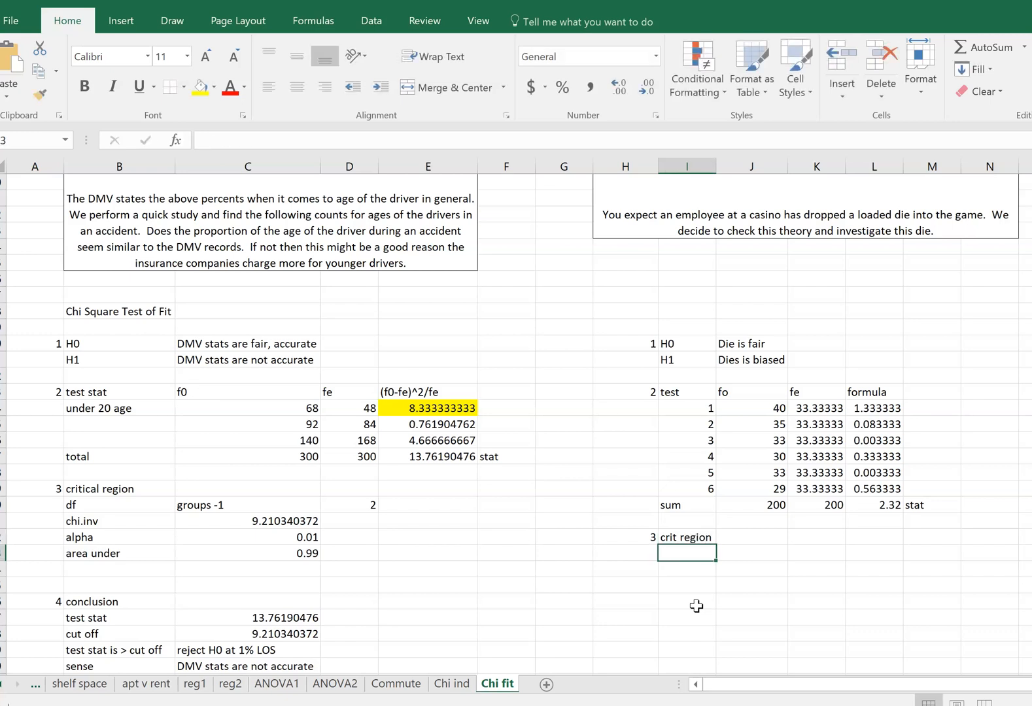
type("df")
key("Tab")
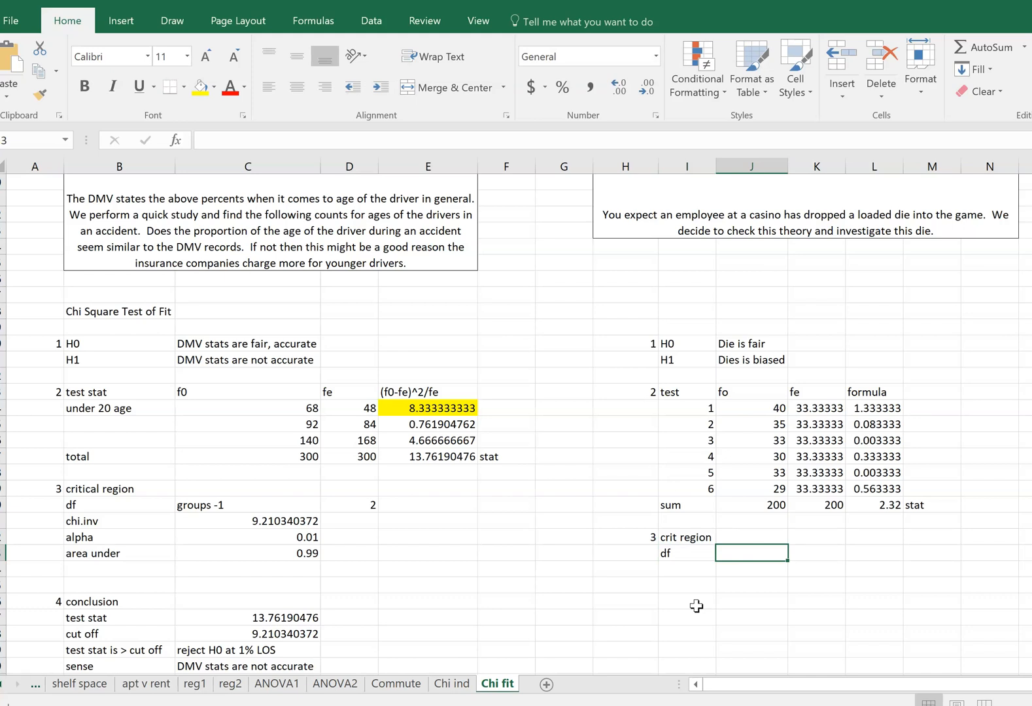
type("6-1")
key("Tab")
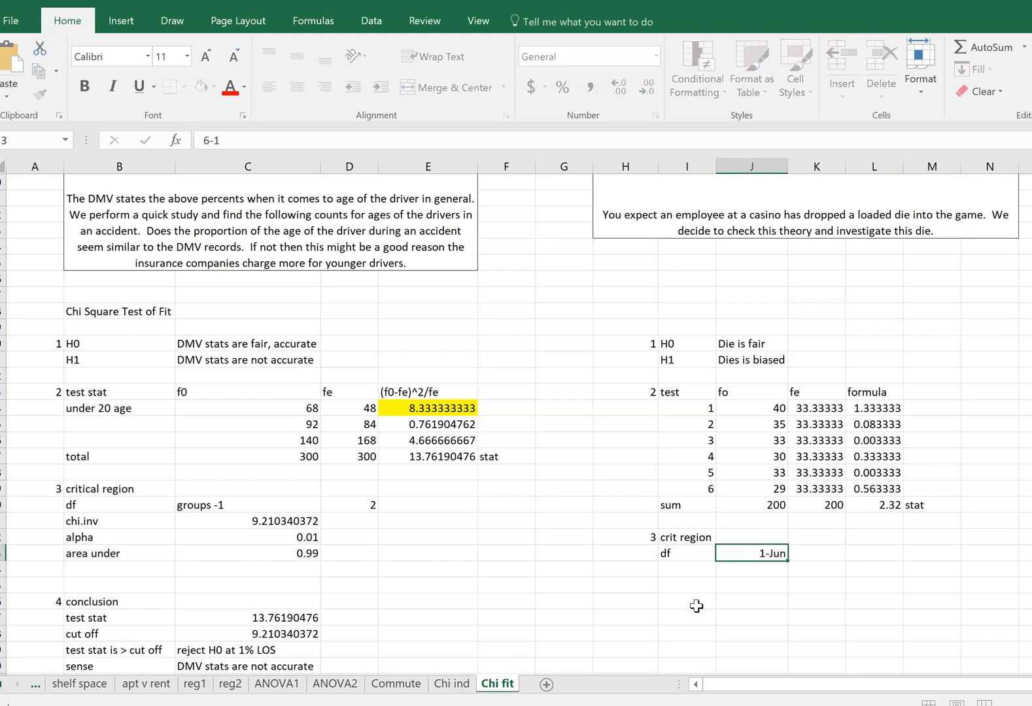
key("Left")
key("Delete")
Calculate the degrees of freedom in K33 with =6-1 and describe it as "groups -1" in J33.
key("Right")
type("=6-1")
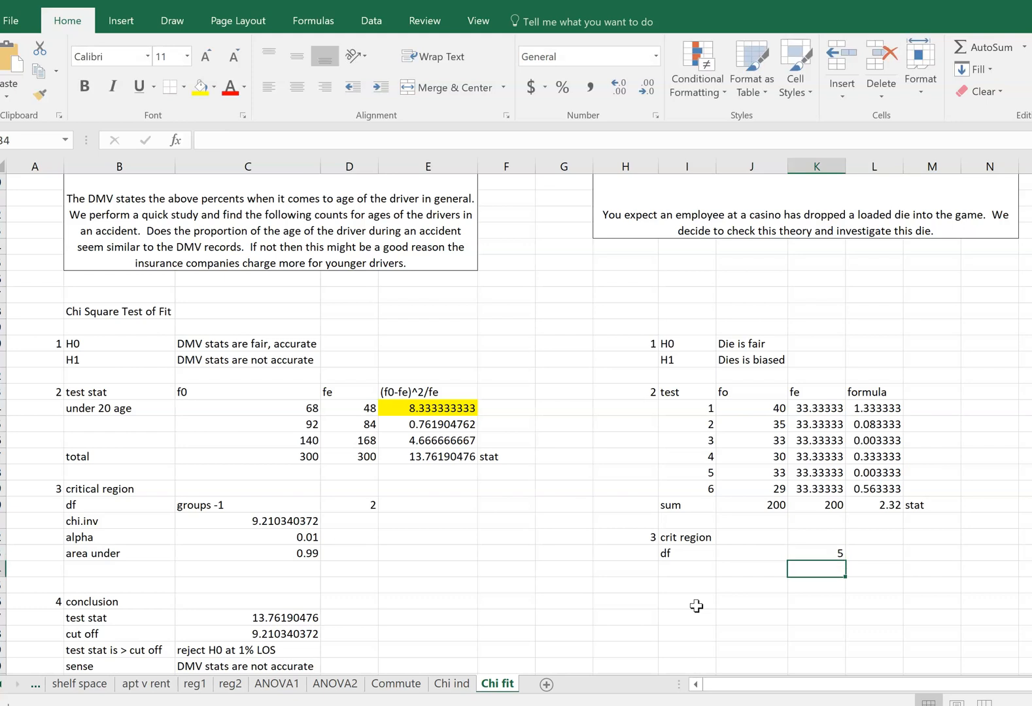
key("Left")
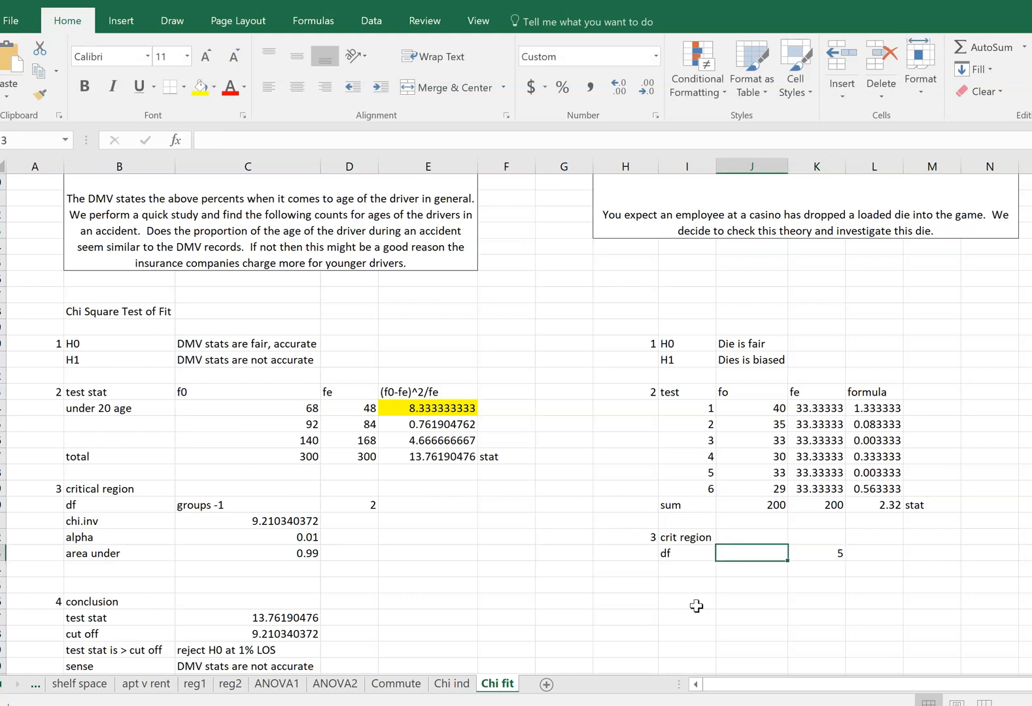
type("groups ")
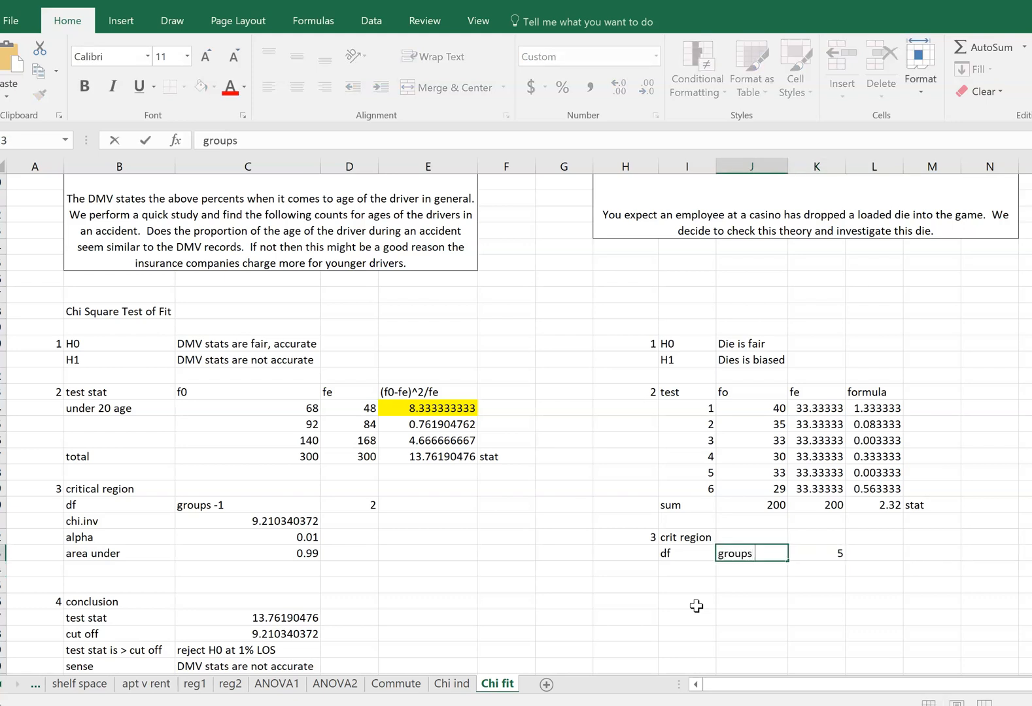
type("-1")
key("Return")
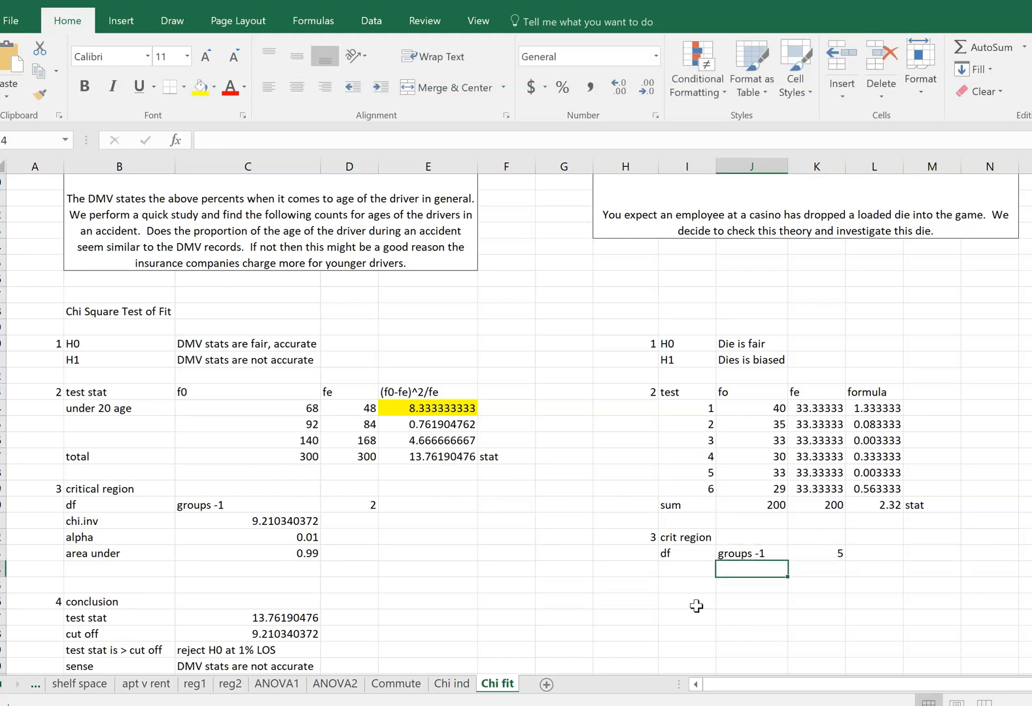
Add the row labels "chi.inv", "alpha" and "area under" below df in I34 to I36.
key("Left")
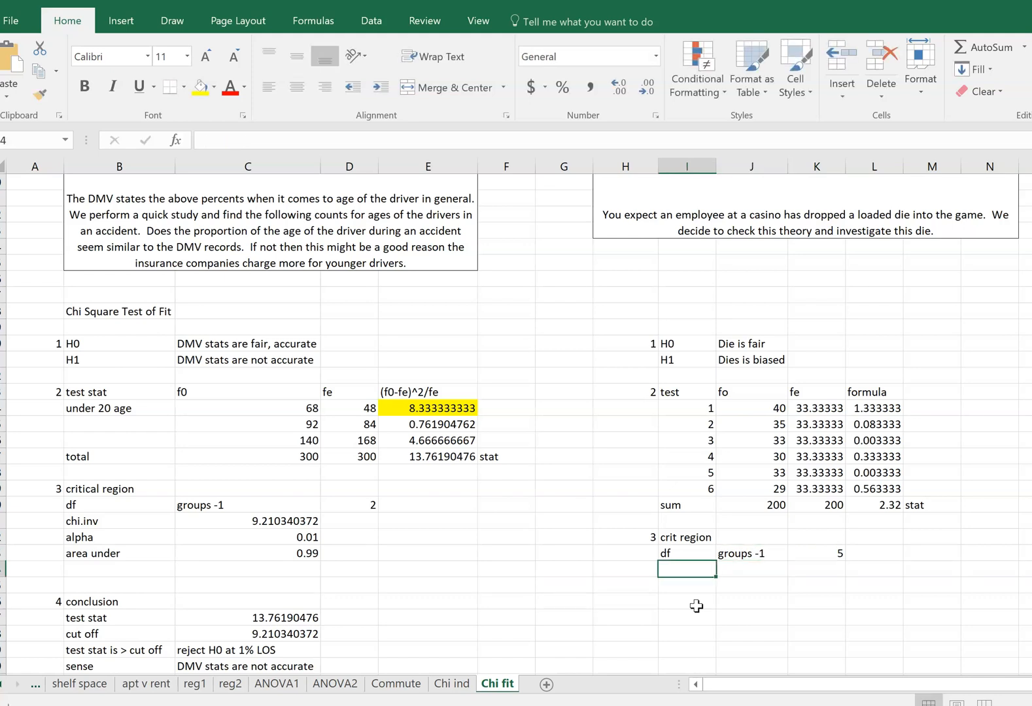
type("chi.inv")
key("Return")
type("alpha")
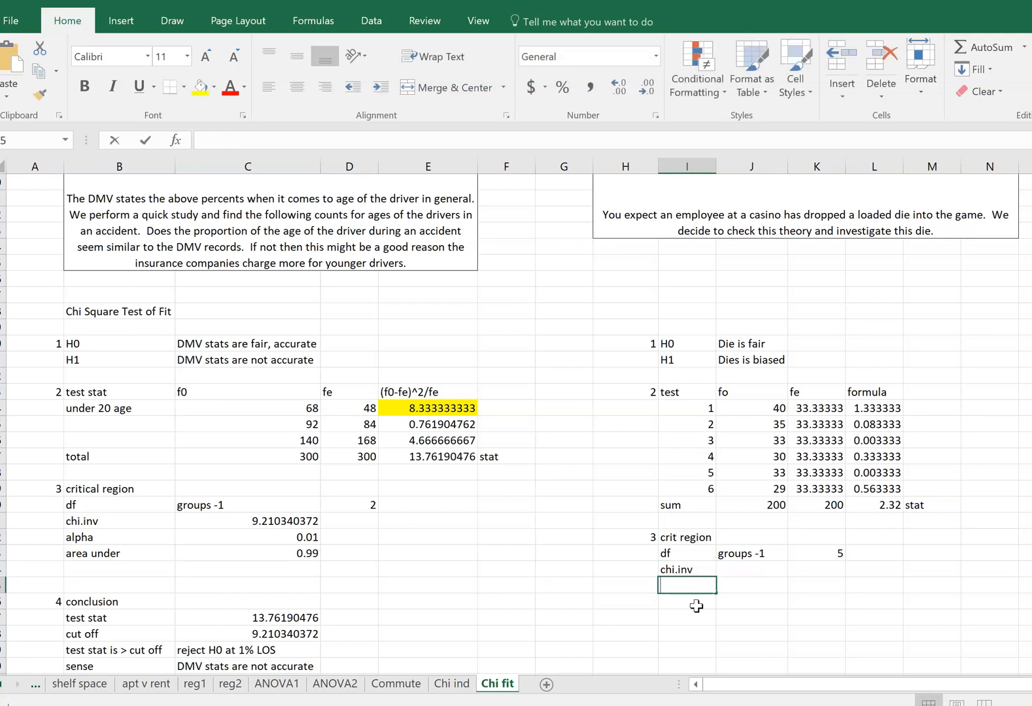
key("Return")
type("area under")
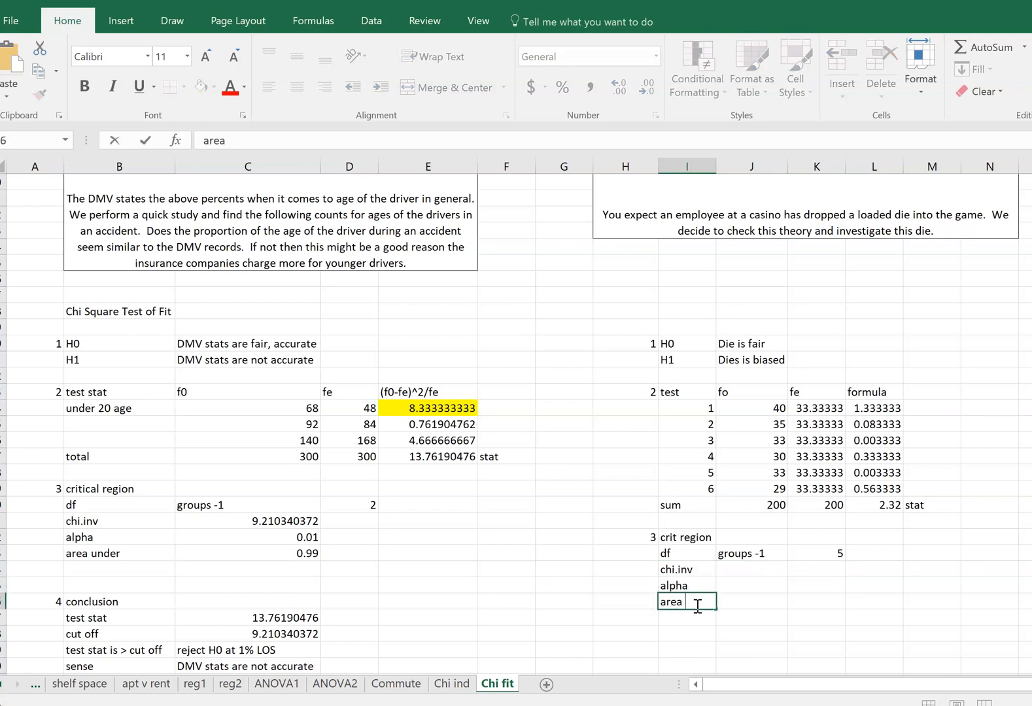
key("Tab")
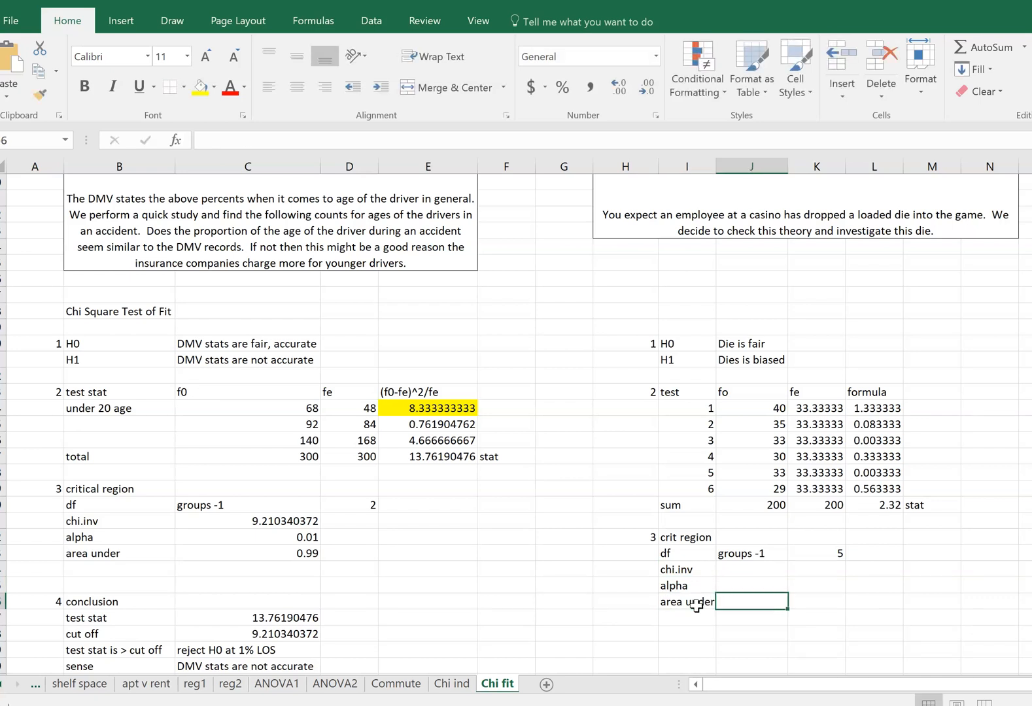
Calculate the chi.inv critical value in K34 with =CHISQ.INV(K36,K33).
key("Up")
key("Up")
key("Right")
type("=")
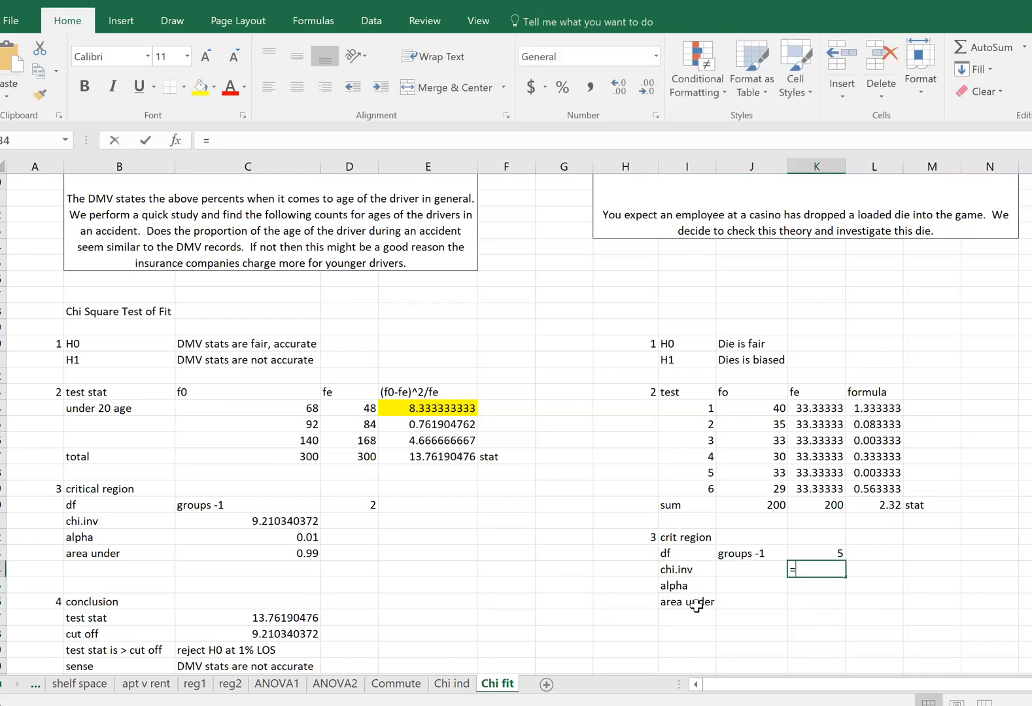
type("chi")
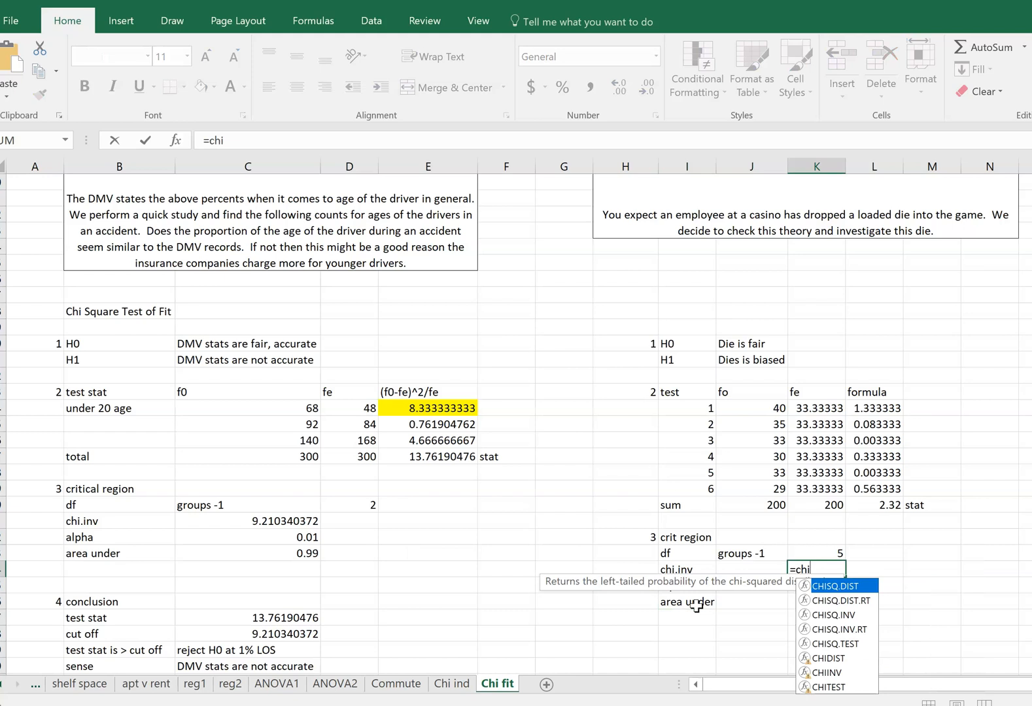
double_click(834, 615)
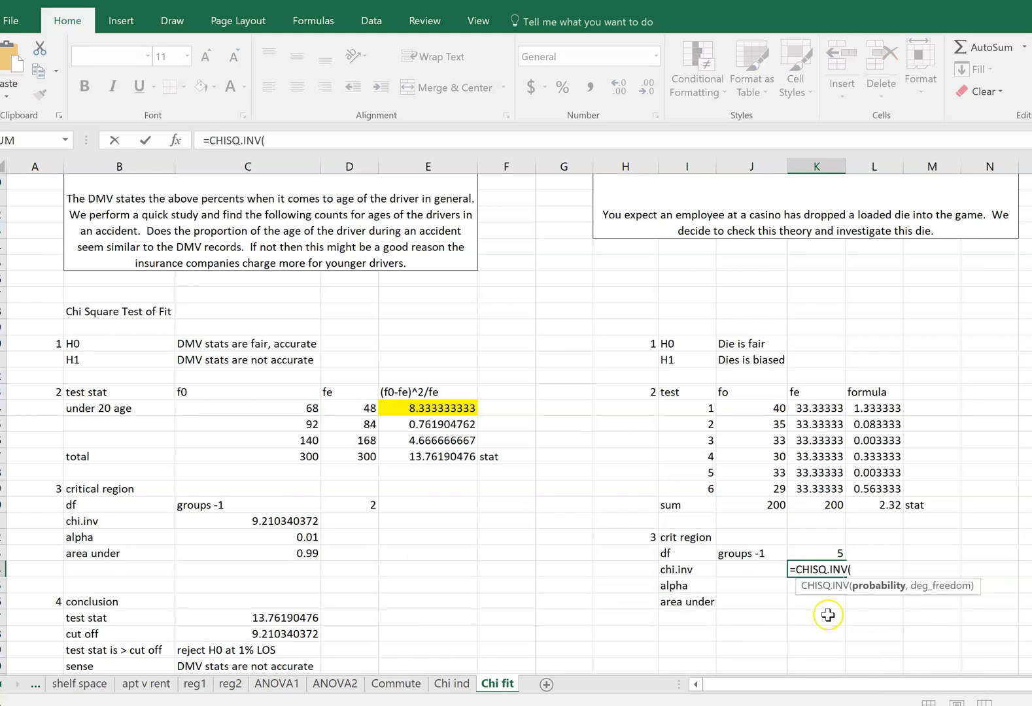
left_click(808, 604)
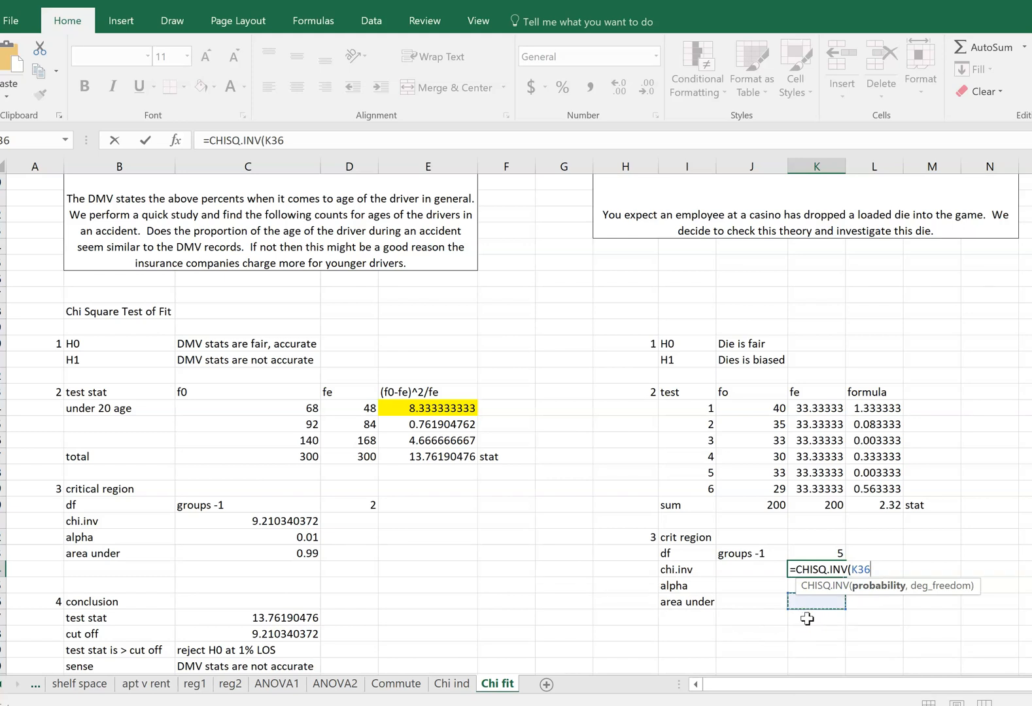
type(",")
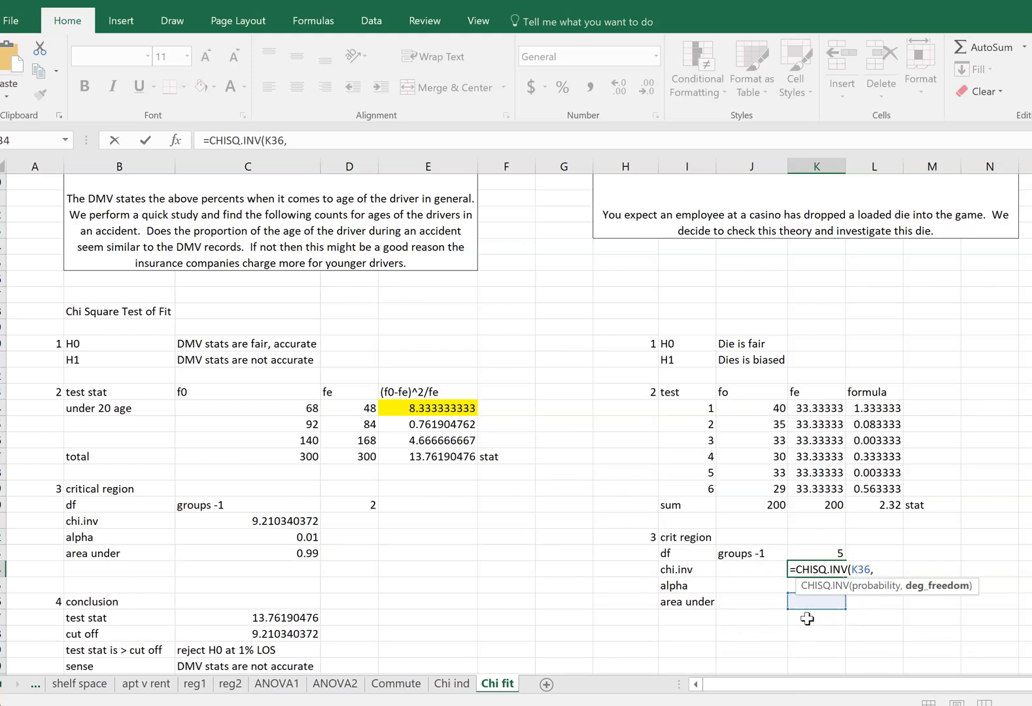
left_click(815, 553)
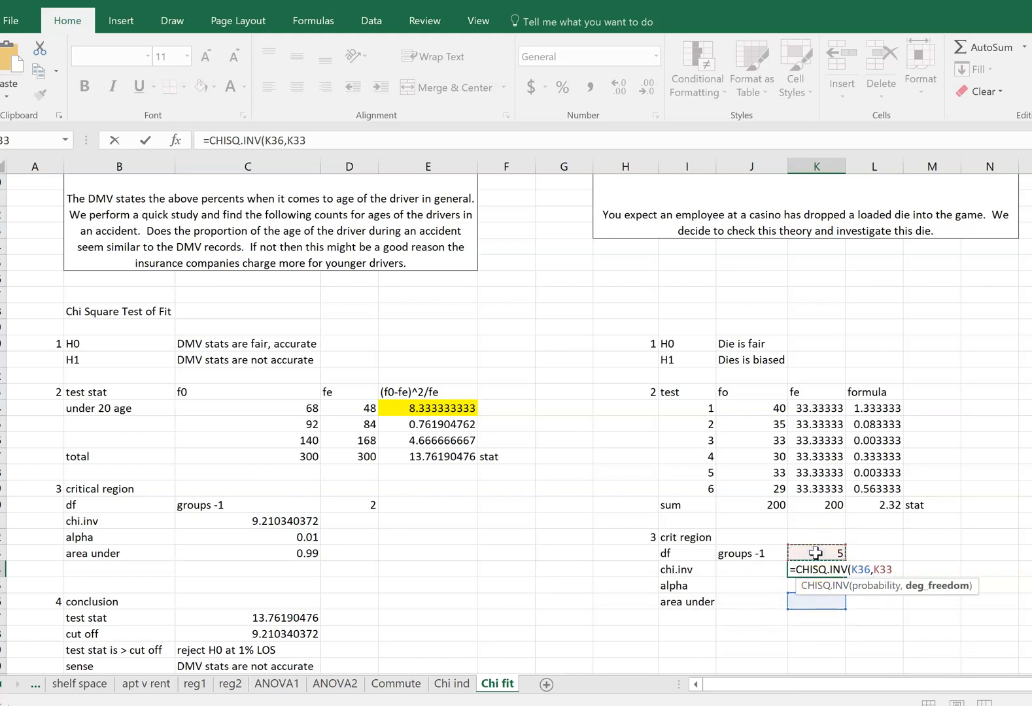
type(")")
key("Return")
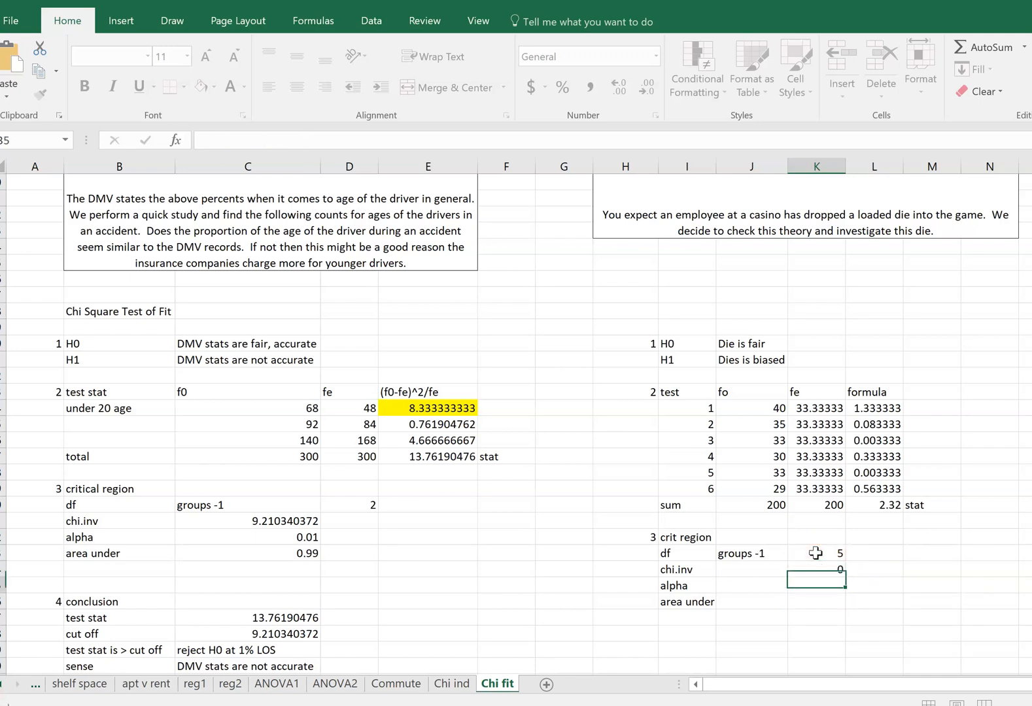
key("Up")
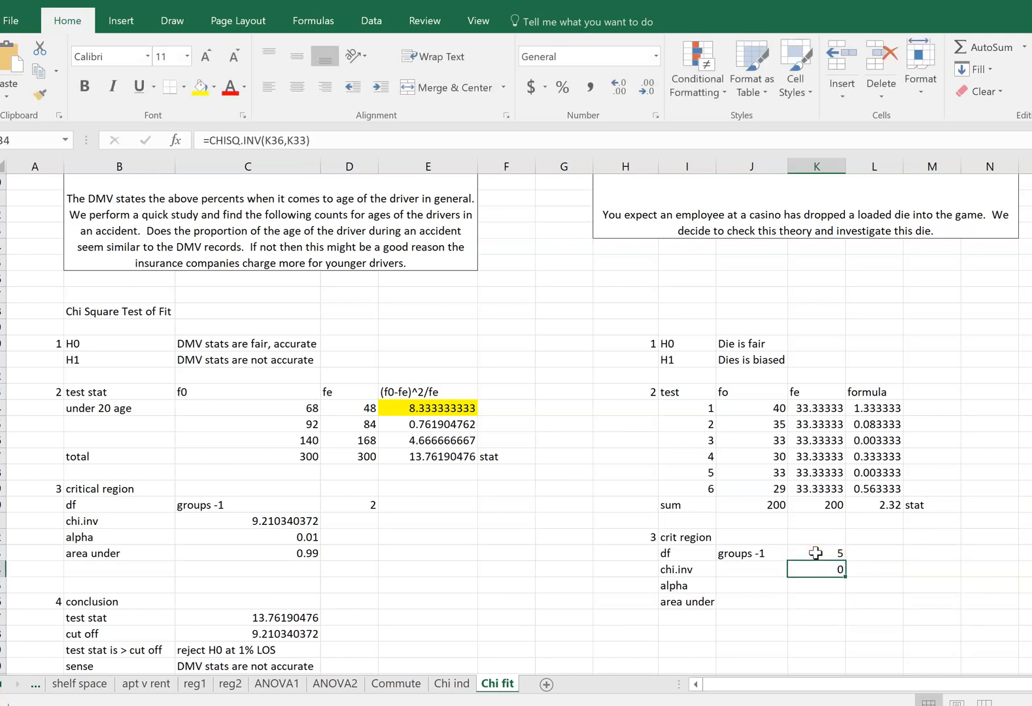
Set alpha to .01 in K35 and describe it as "type 1 error prob" in L35.
key("Down")
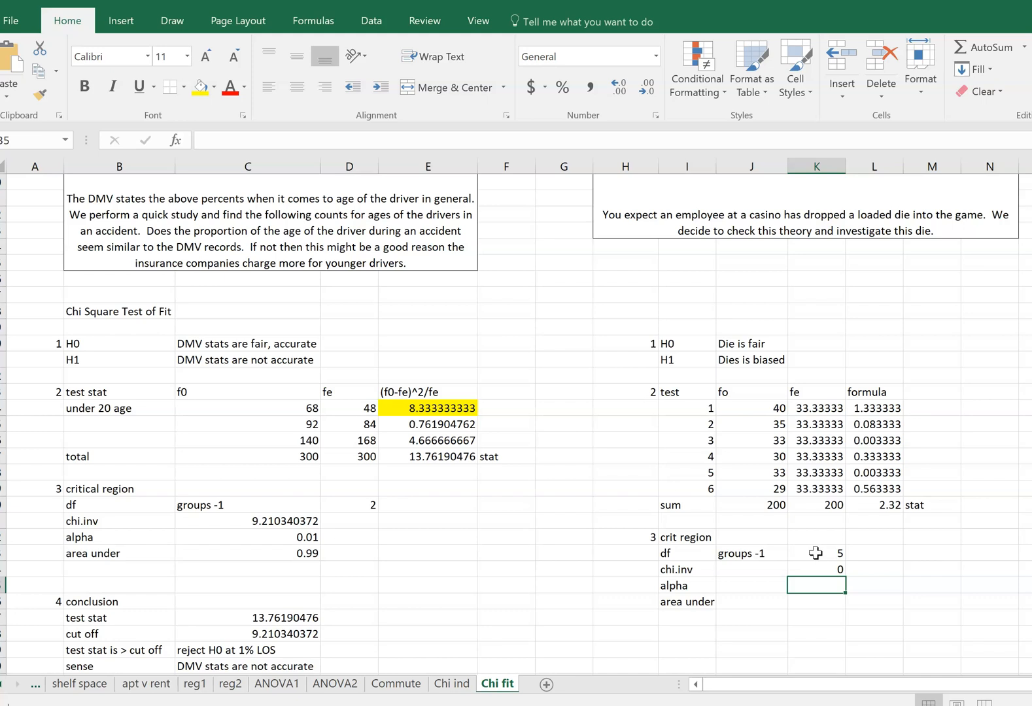
type(".01")
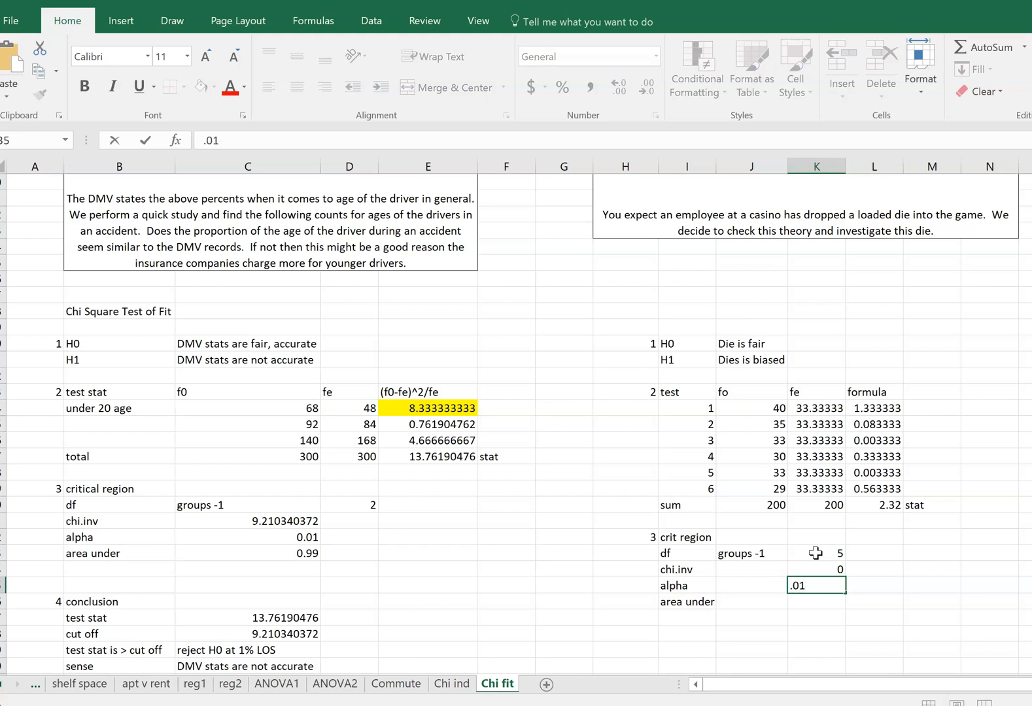
key("Return")
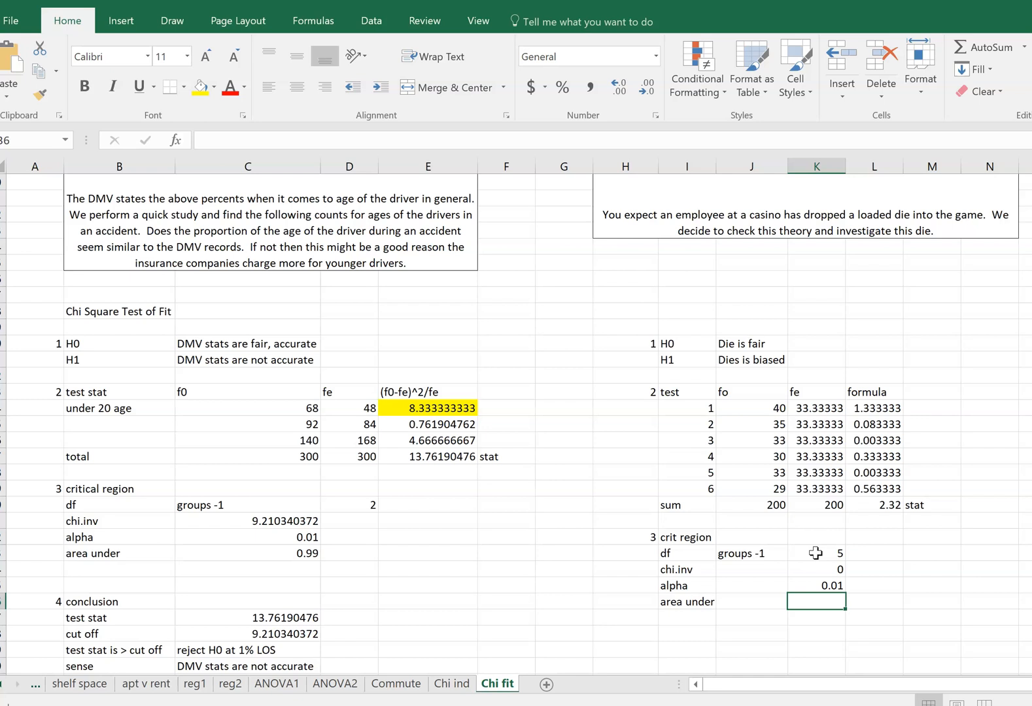
key("Up")
key("Right")
type("type 1 error prob")
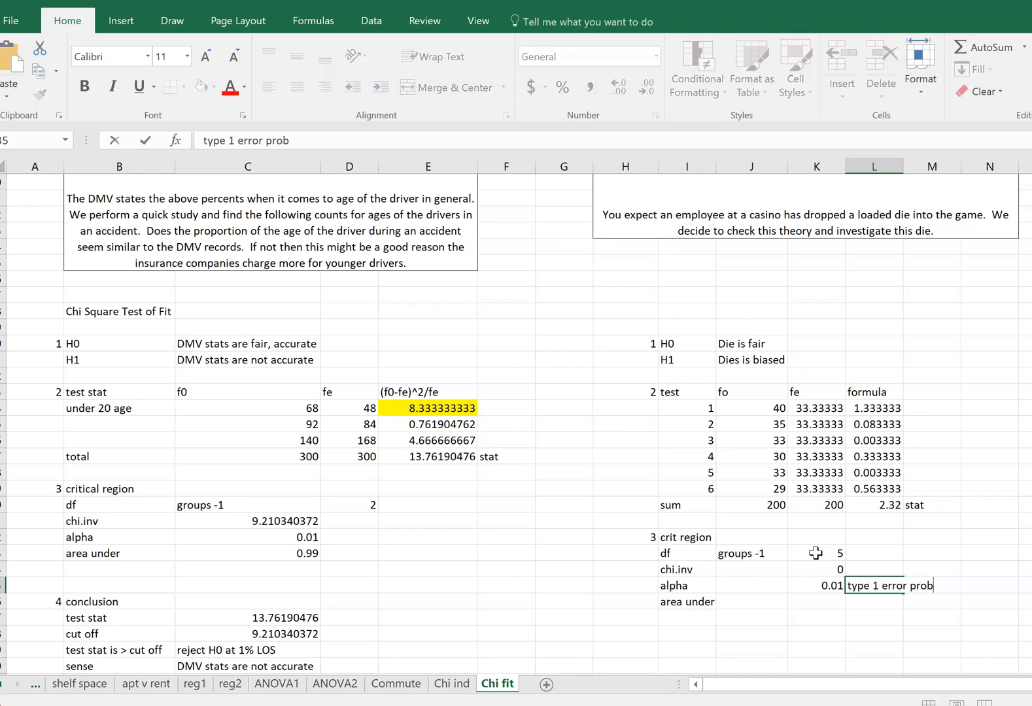
key("Return")
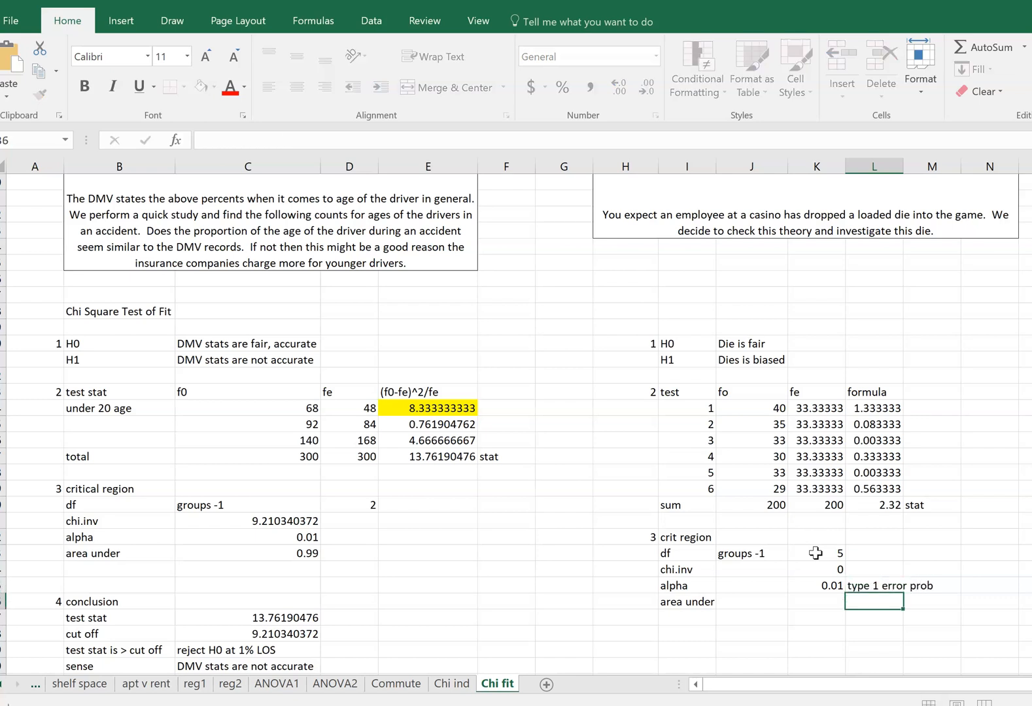
Calculate the area under in K36 with =1-K35.
key("Up")
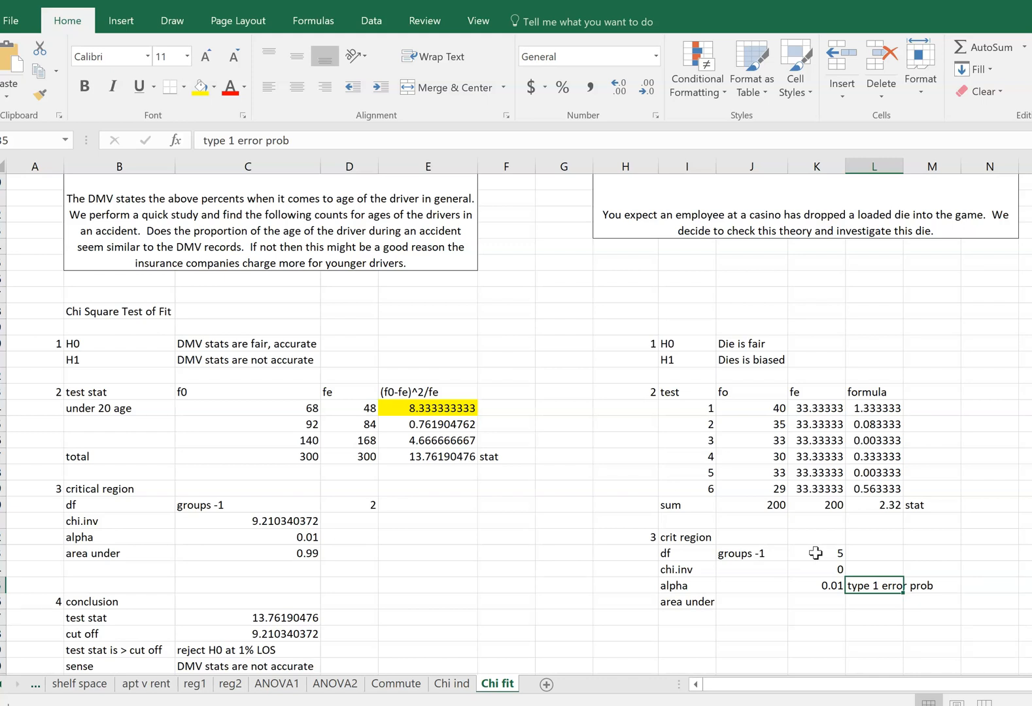
key("Left")
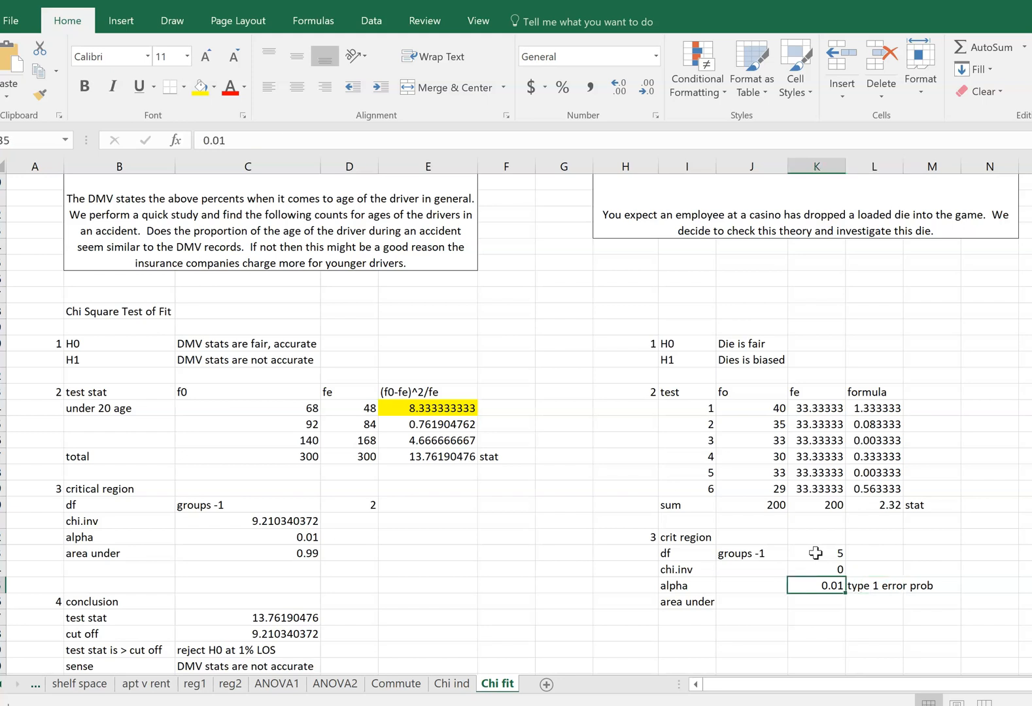
key("Down")
type("=1-")
left_click(809, 586)
key("Return")
key("Up")
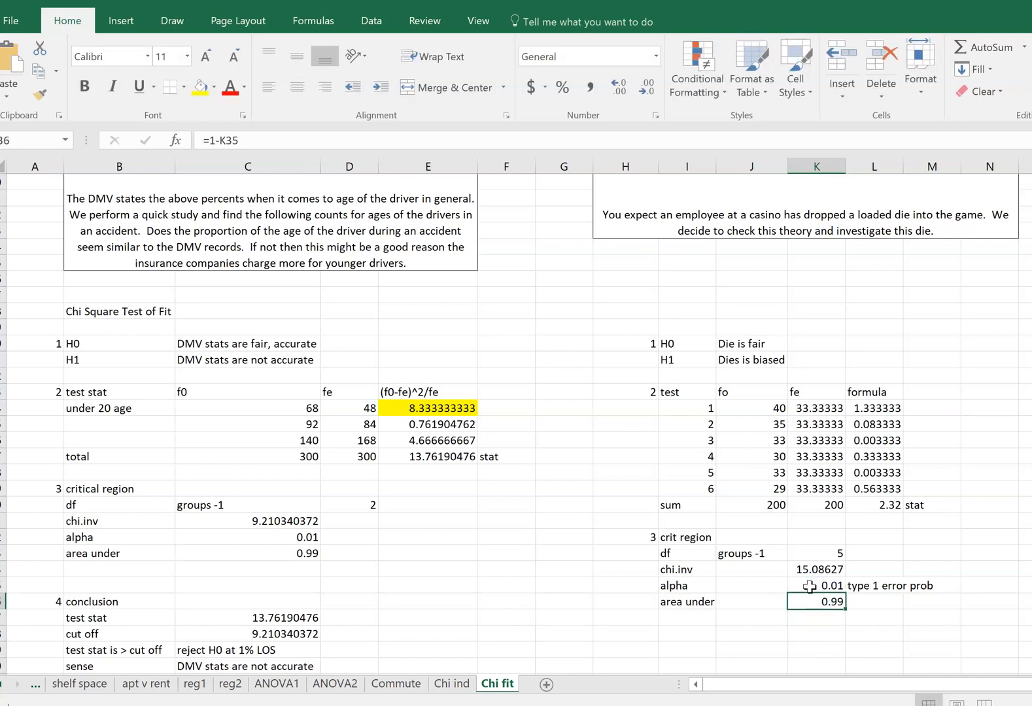
Examine the chi.inv critical value in K34 against the die test's statistic in the sum row.
key("Up")
key("Up")
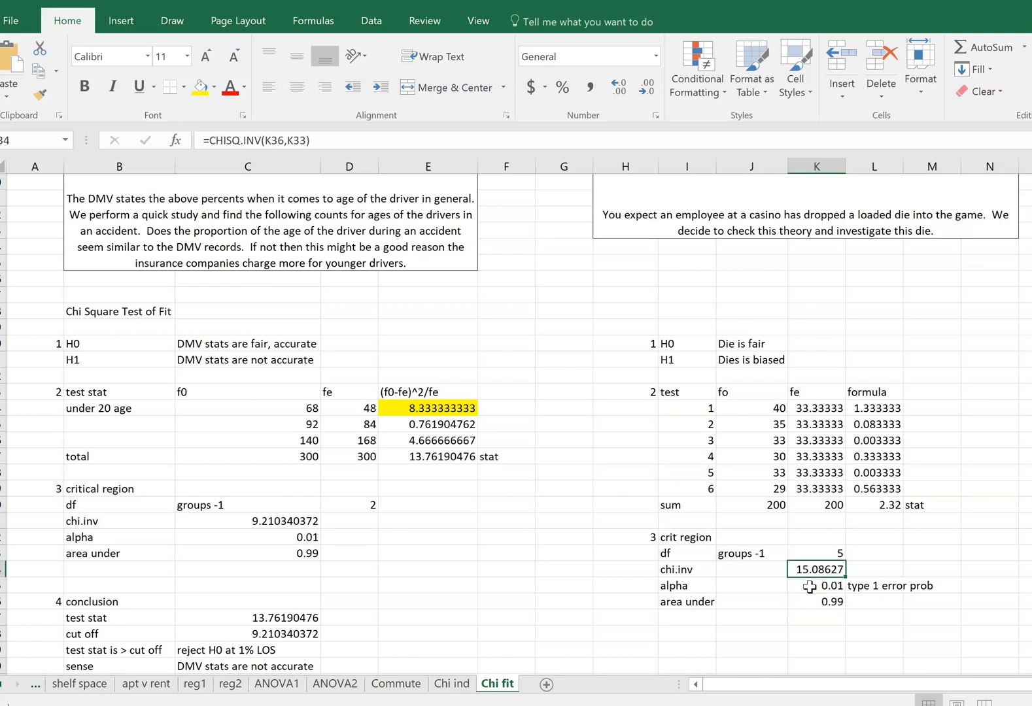
key("Up")
key("Up")
key("Up")
key("Up")
key("Up")
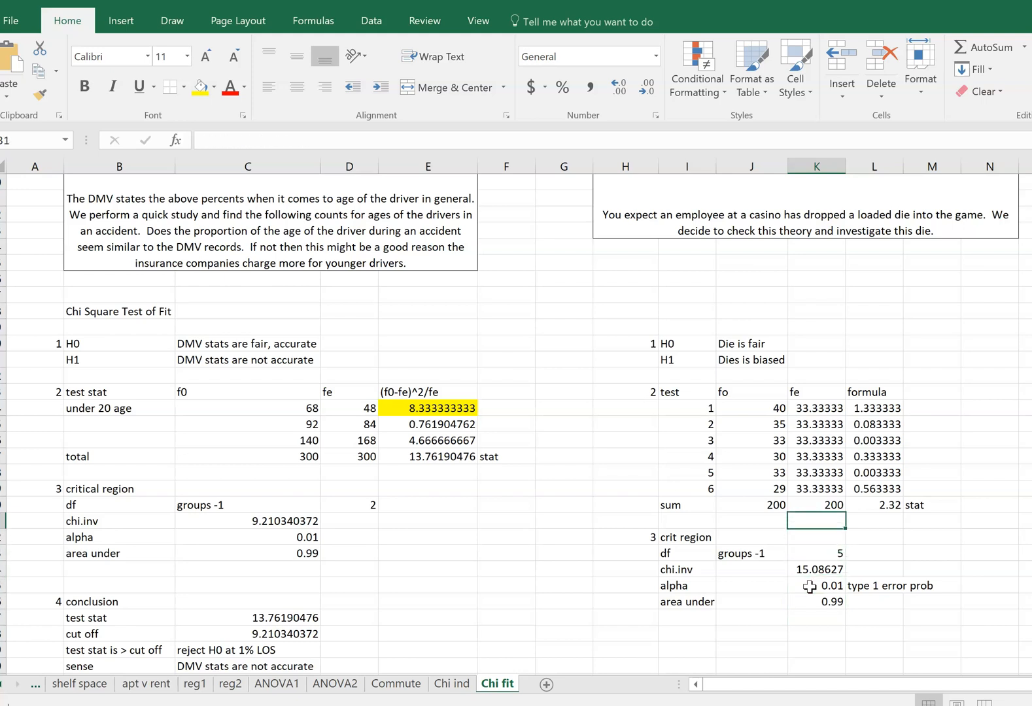
key("Right")
key("Down")
key("Down")
key("Left")
key("Down")
key("Down")
key("Down")
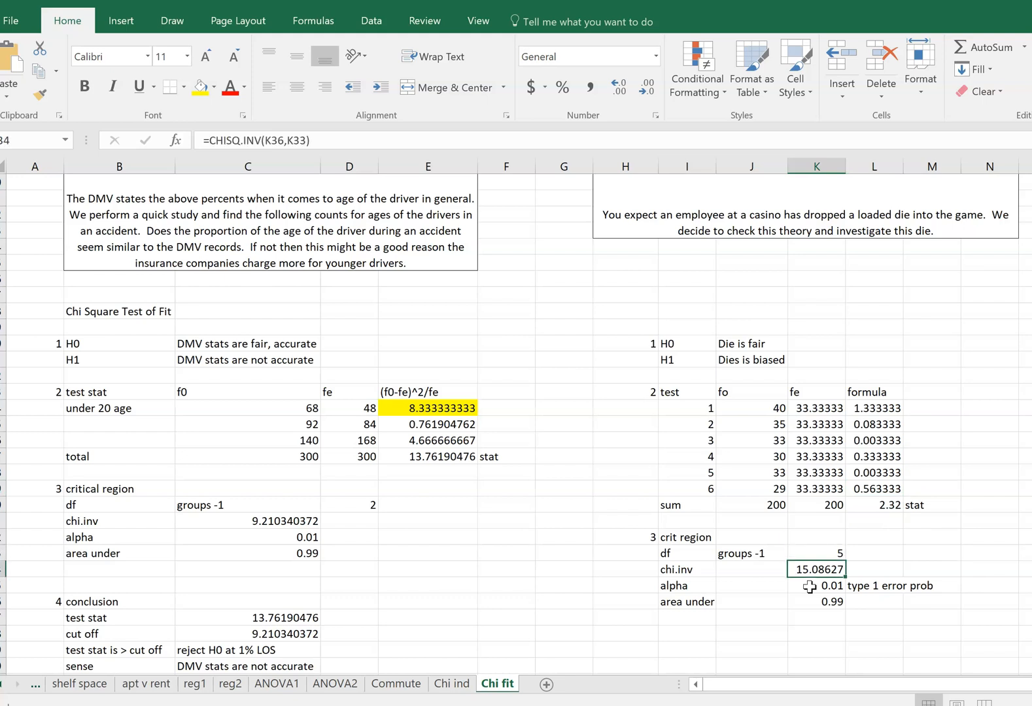
Add section 4, "conclusion", below the critical region with the number in H38 and the heading in I38.
key("Down")
key("Down")
key("Down")
key("Down")
key("Left")
key("Left")
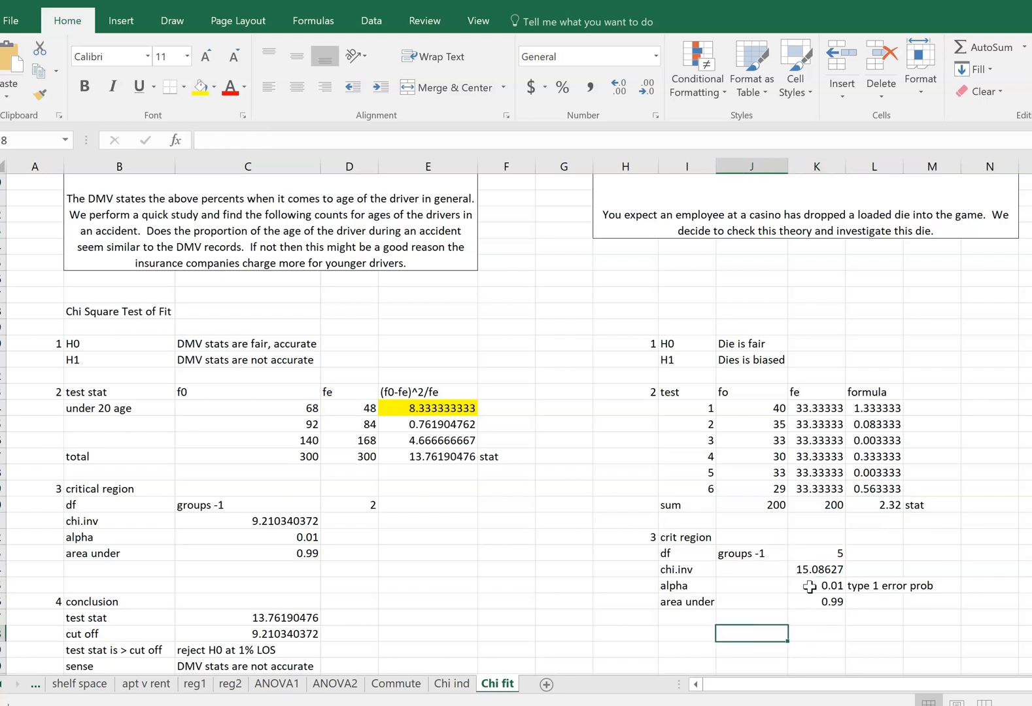
type("4")
key("Left")
type("4")
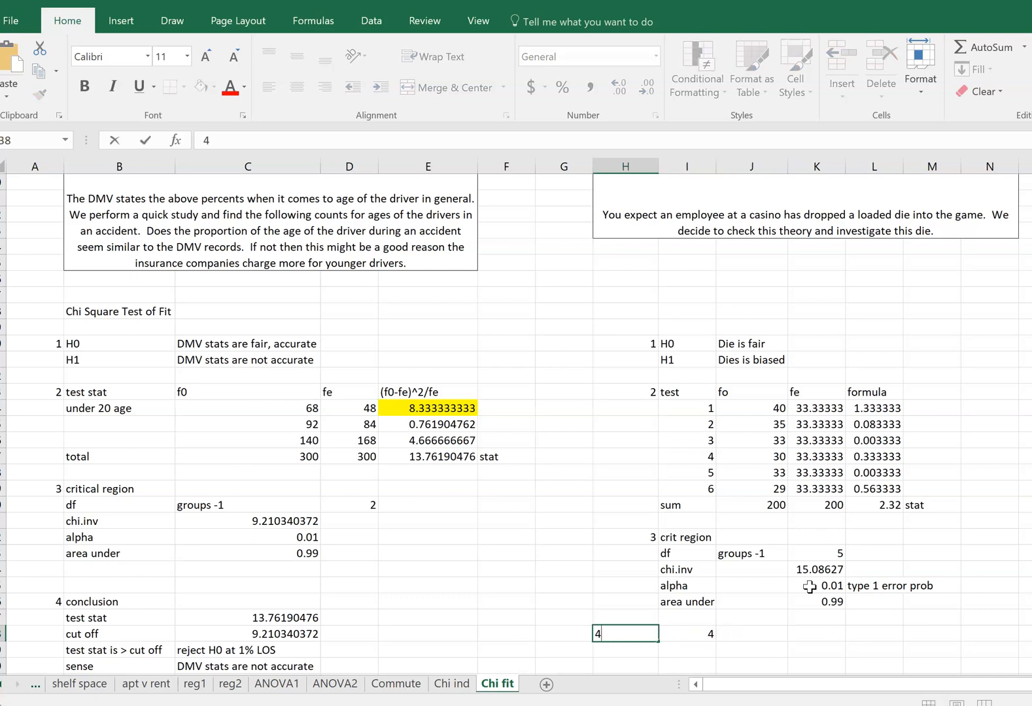
key("Right")
type("conclusion")
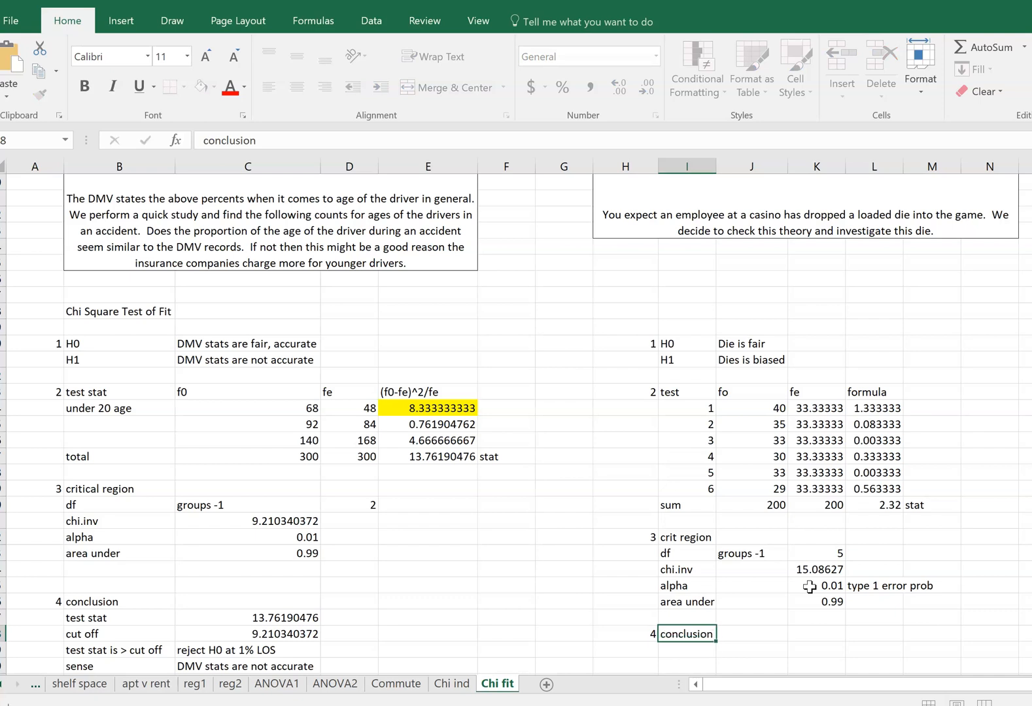
key("Return")
Add a "test stat" row in I39 and link J39 to the die test's statistic in L30.
scroll(809, 587, "down", 1)
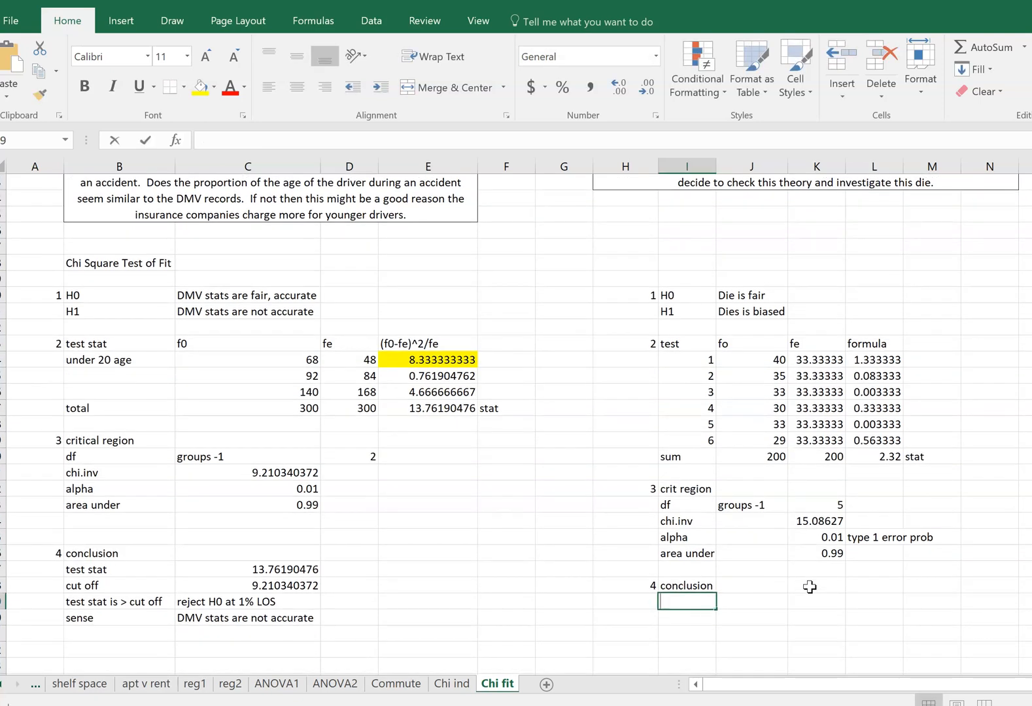
type("test stt")
key("BackSpace")
type("at")
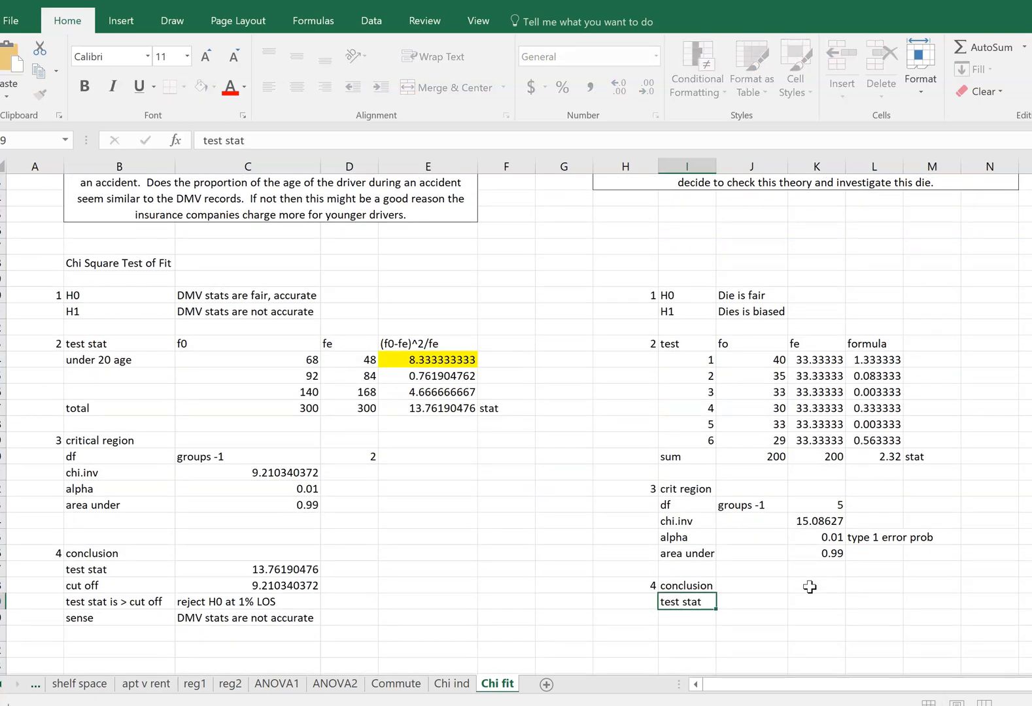
key("Tab")
type("=")
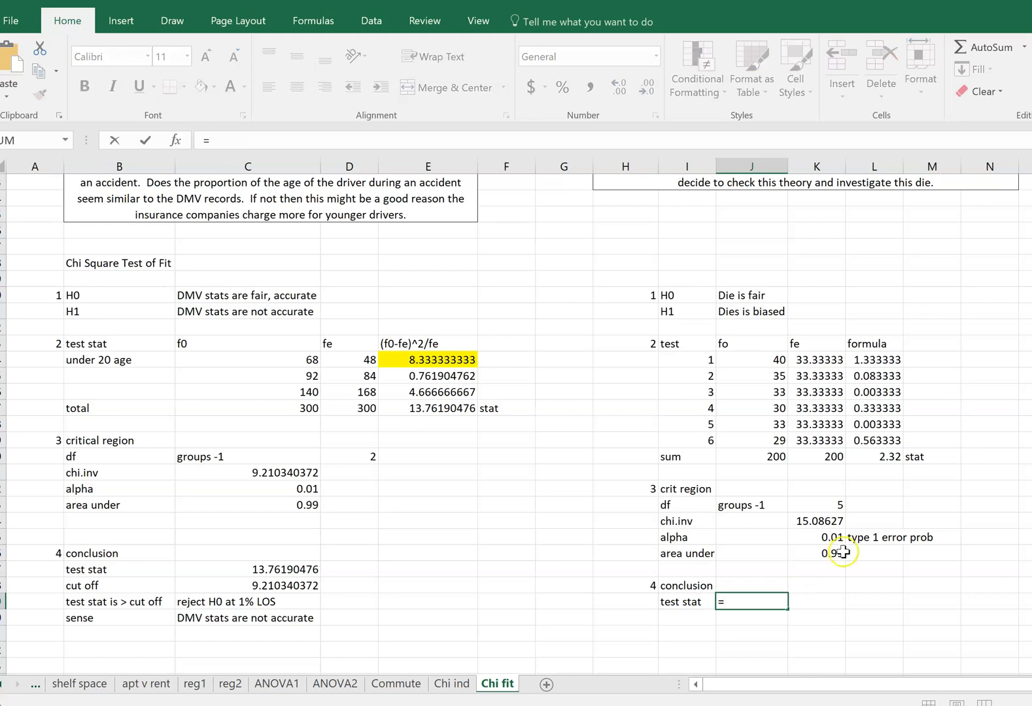
left_click(860, 458)
key("Return")
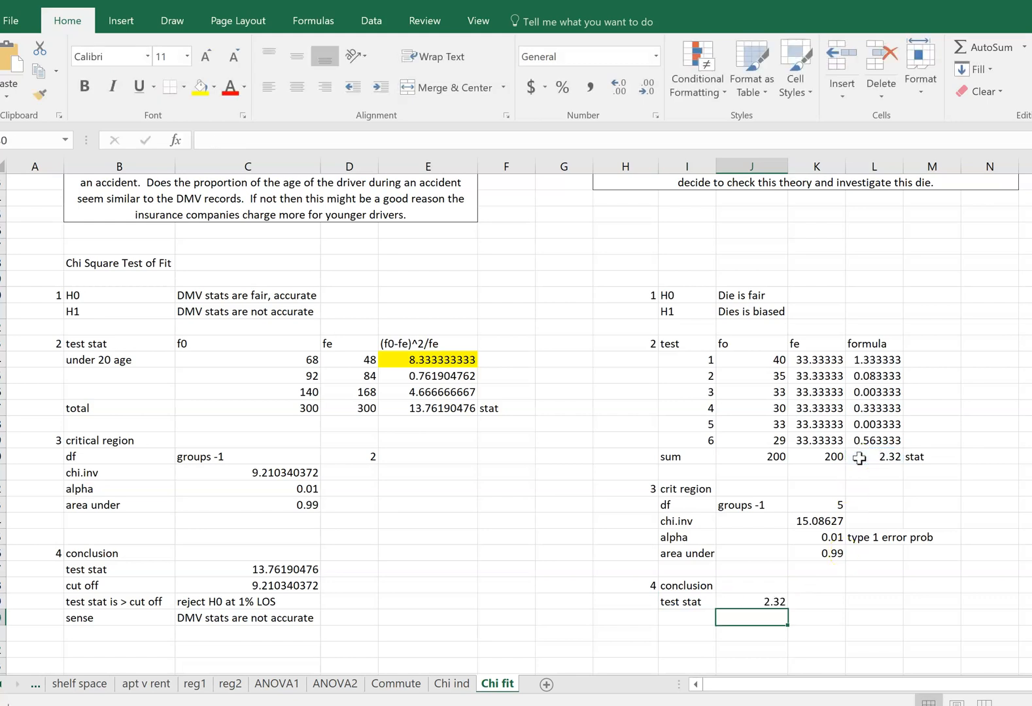
Add a "cut off" row in I40 and link J40 to the critical value with =K34.
key("Left")
type("cut off")
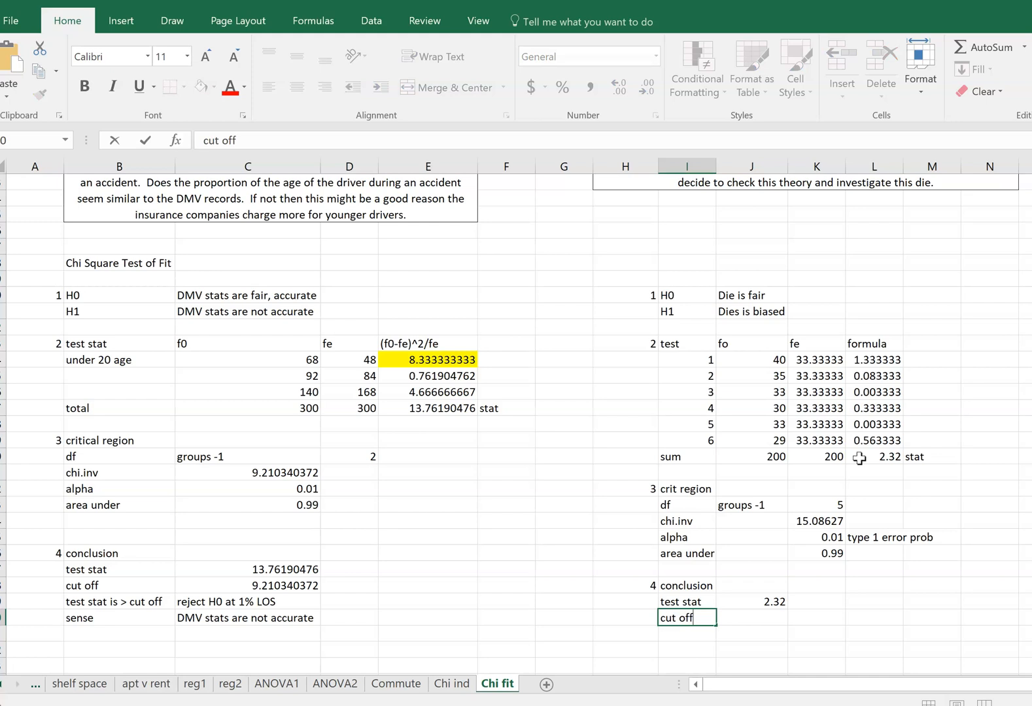
key("Tab")
type("=")
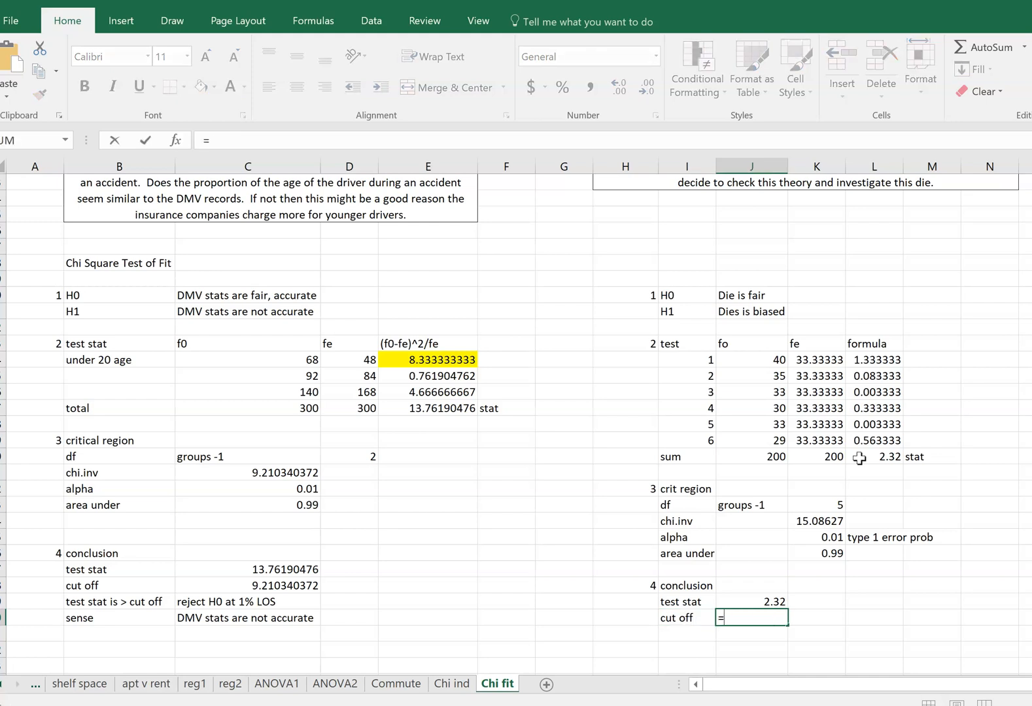
left_click(831, 520)
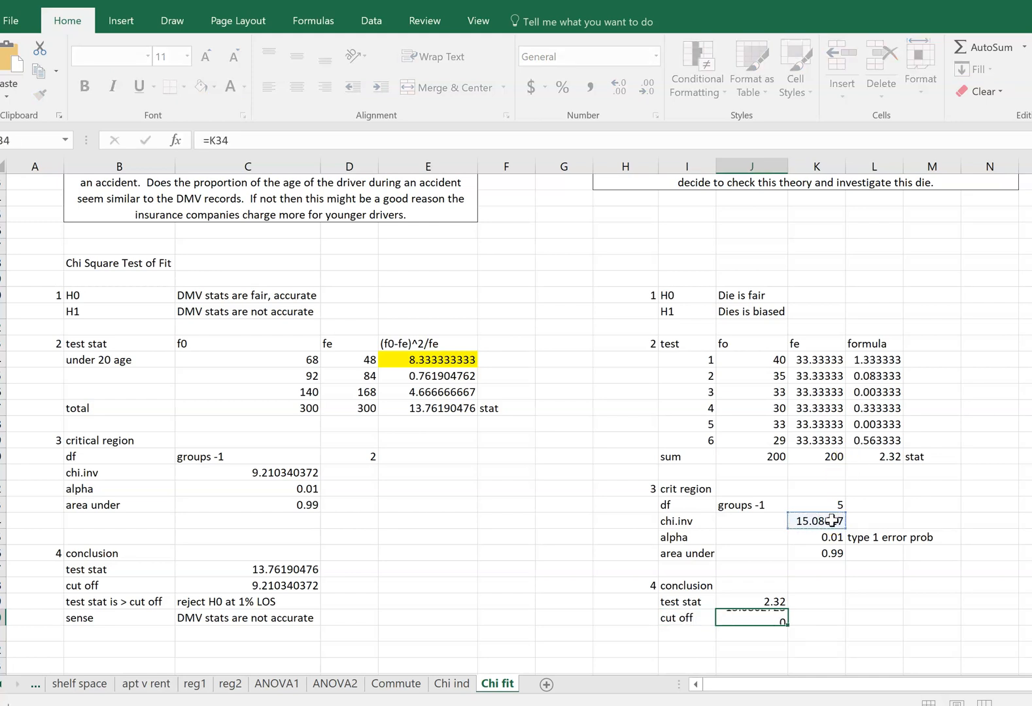
key("Return")
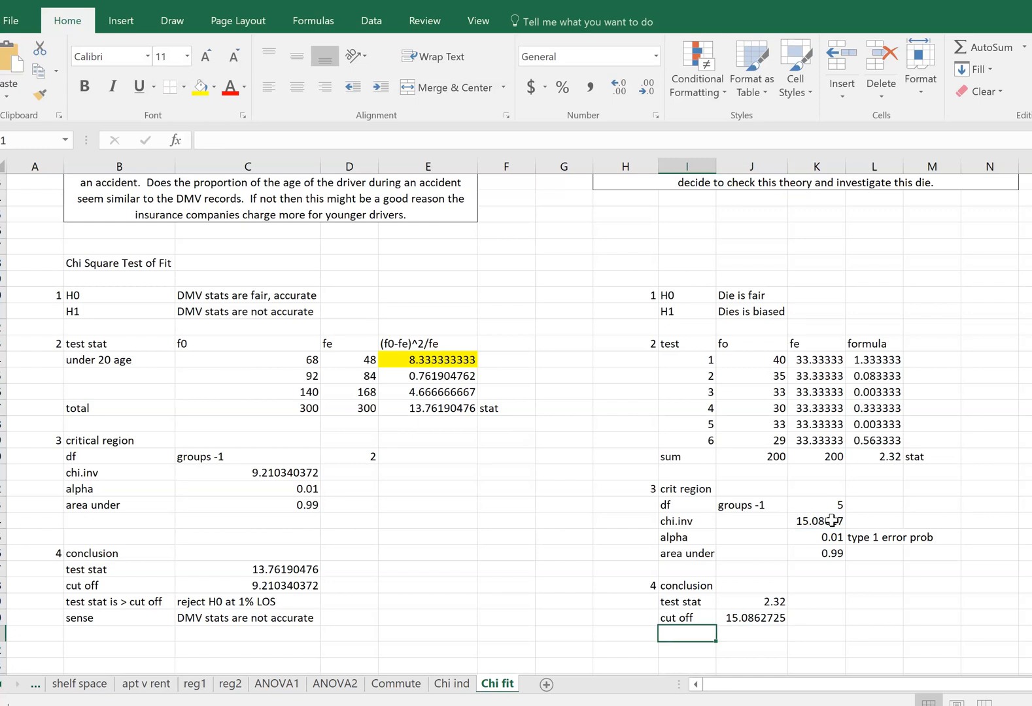
Enter the comparison "test stat < cut off" in I41 and autofit column I to the text.
type("test stat")
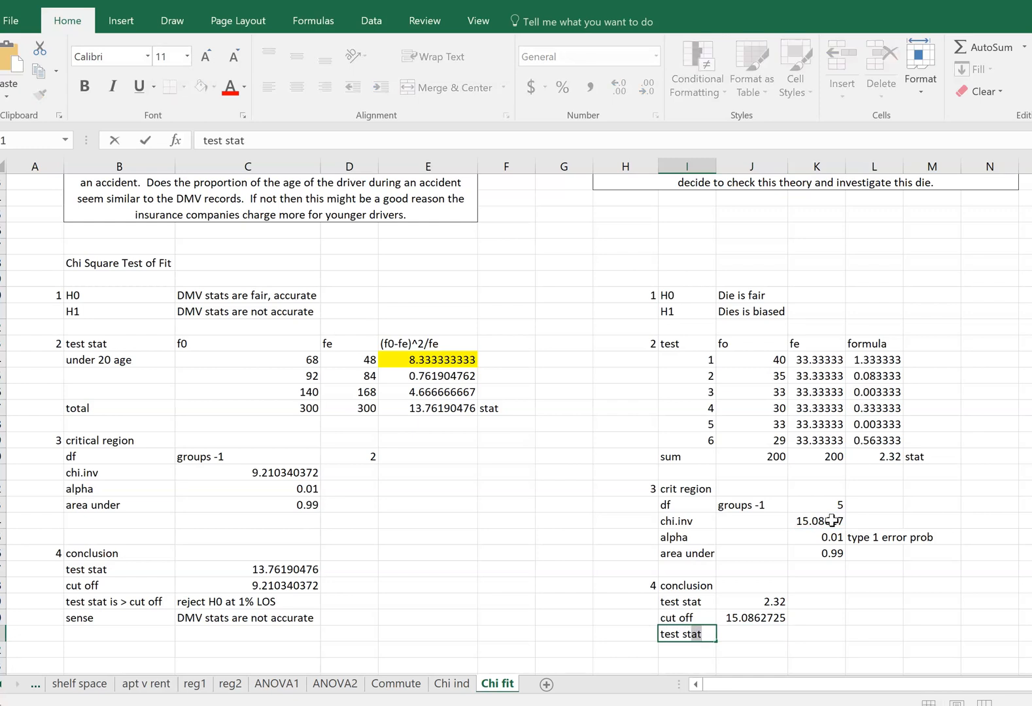
type(" < cut off")
key("Tab")
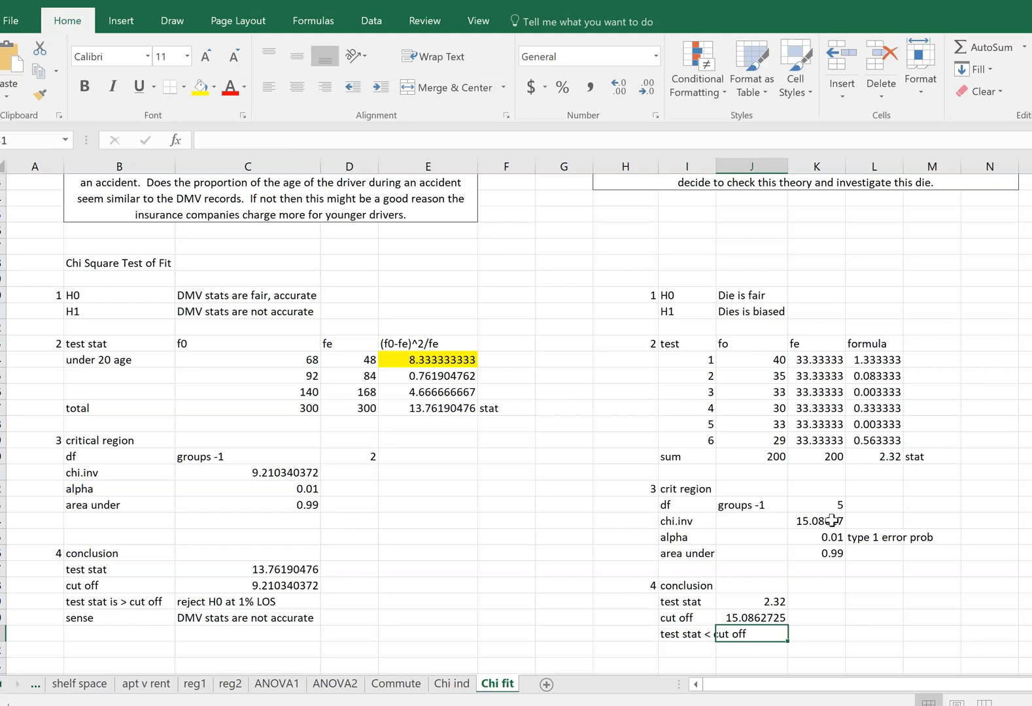
double_click(717, 164)
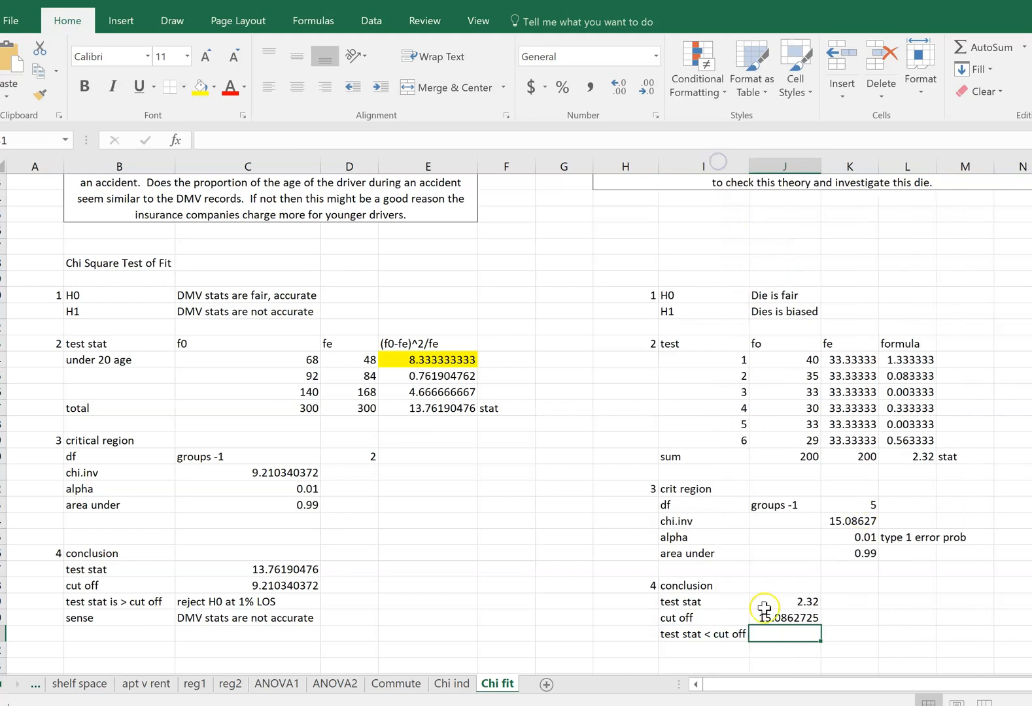
Enter the decision "do not reject H0 at 1% LOS" in J41 and autofit column J to the text.
type("do not")
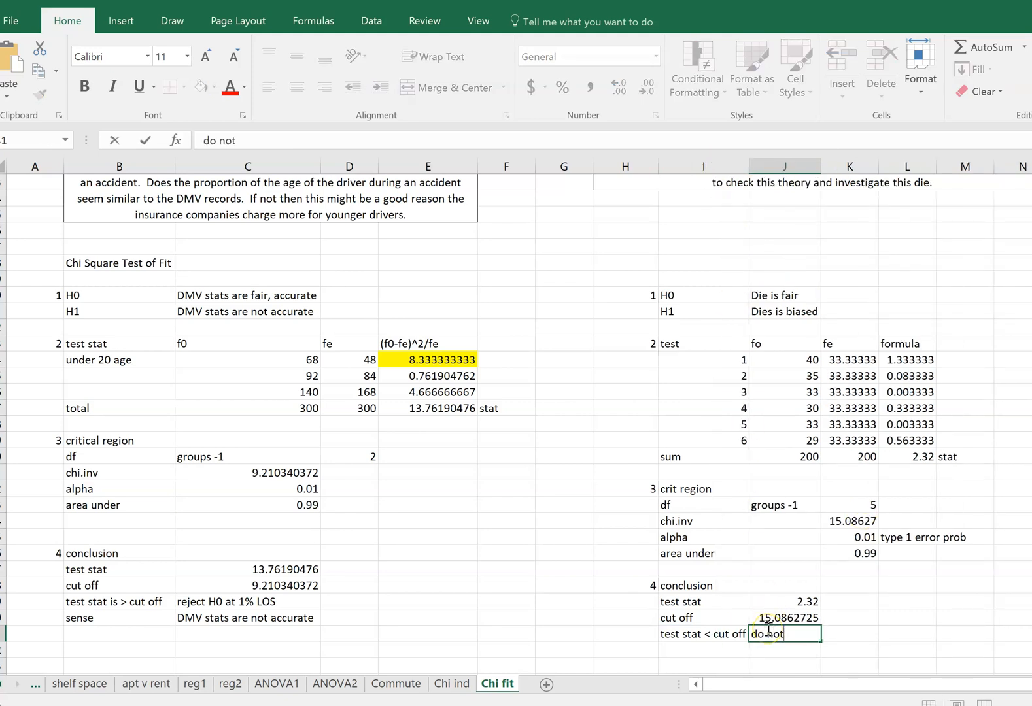
type(" reject H0 at 1")
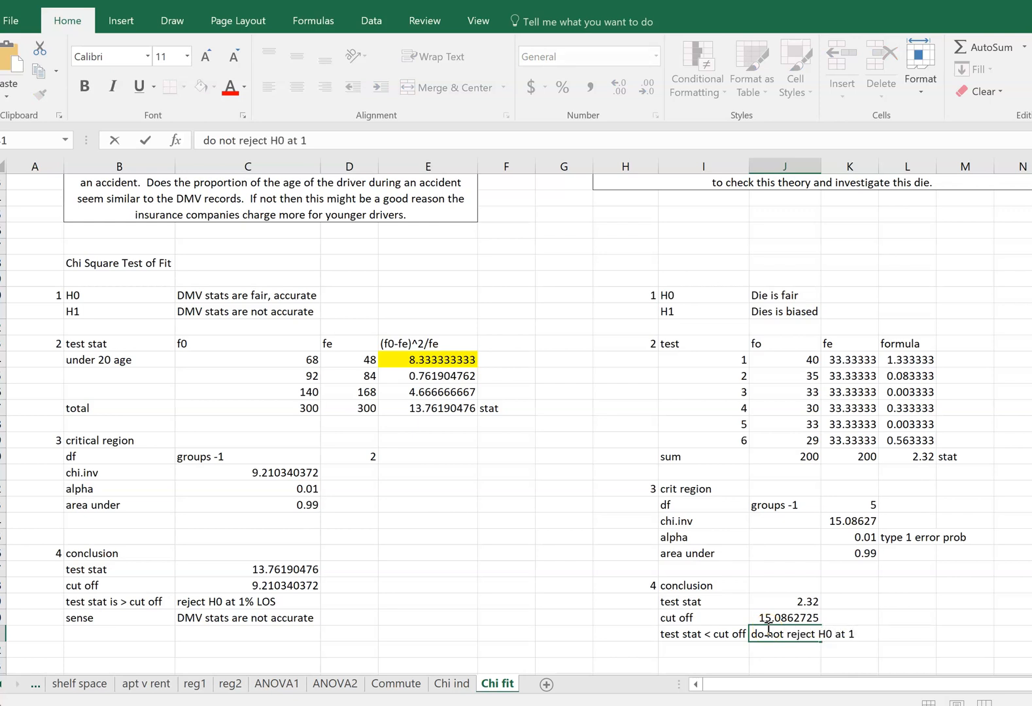
type("% LOS")
key("Return")
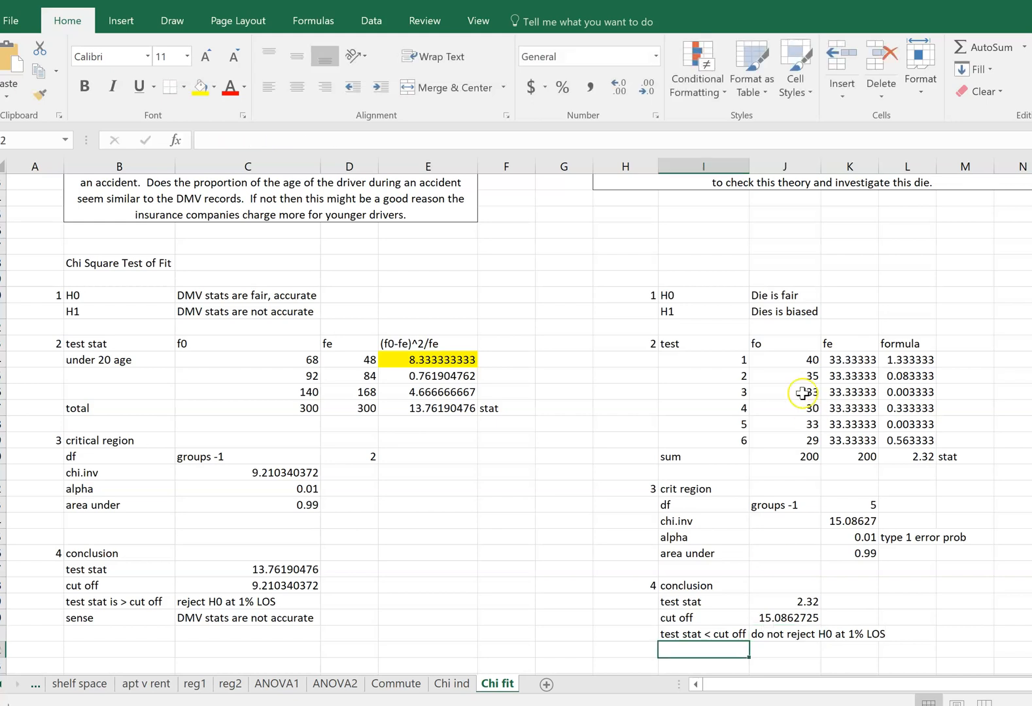
double_click(820, 166)
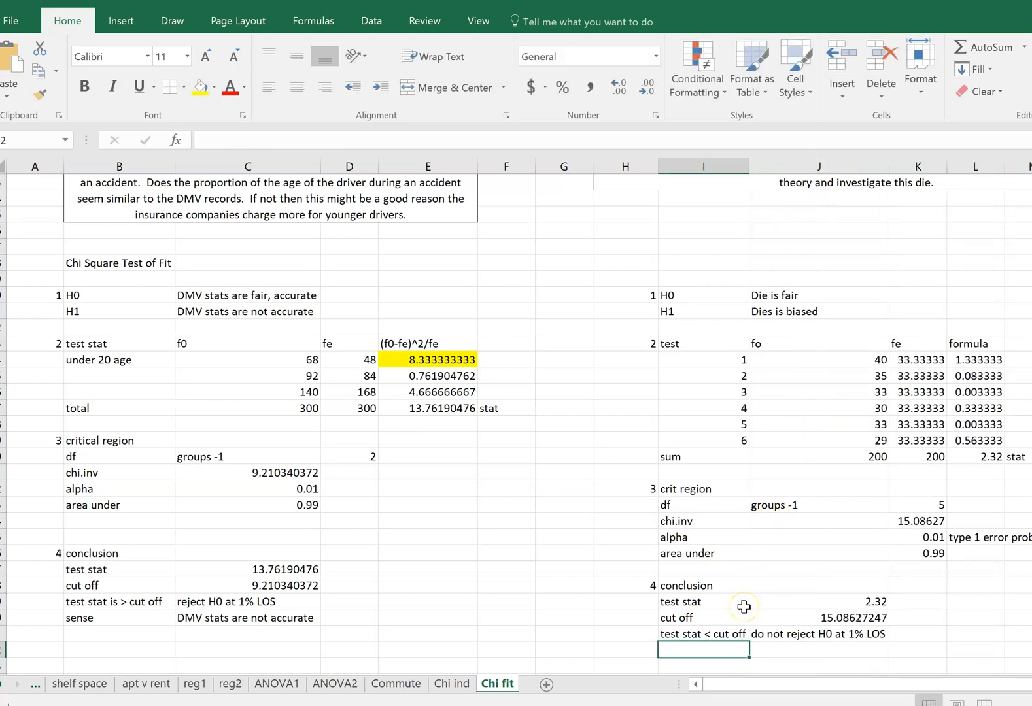
Add a "sense" row in I42 with the interpretation "there is no evidence the die is biased" in J42.
type("snes")
key("BackSpace")
key("BackSpace")
key("BackSpace")
type("ense")
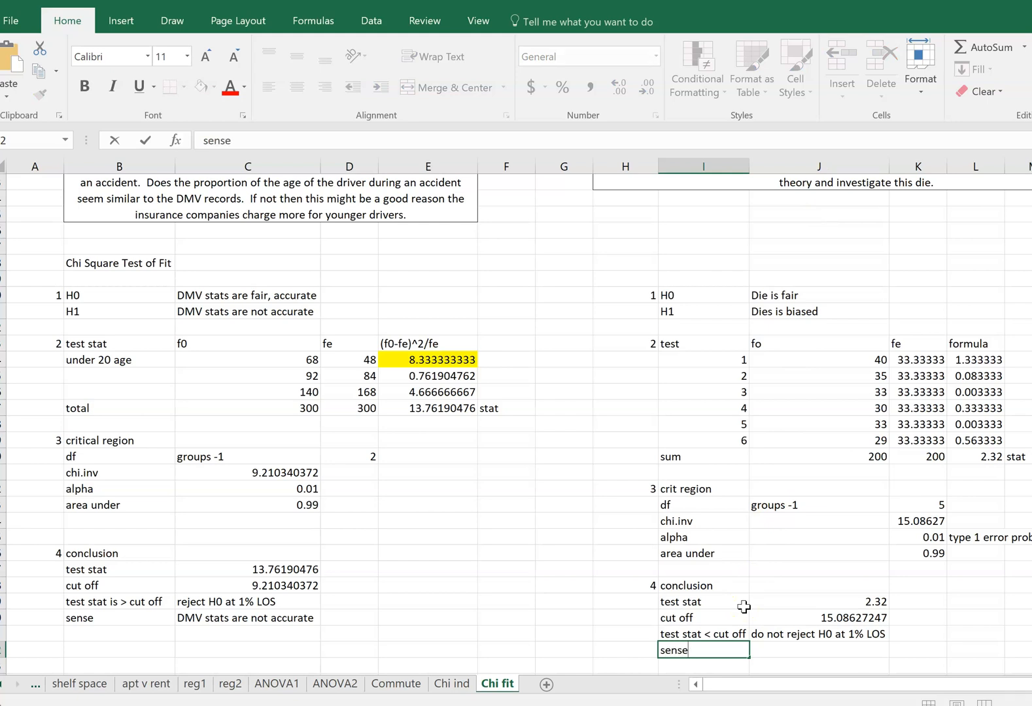
key("Tab")
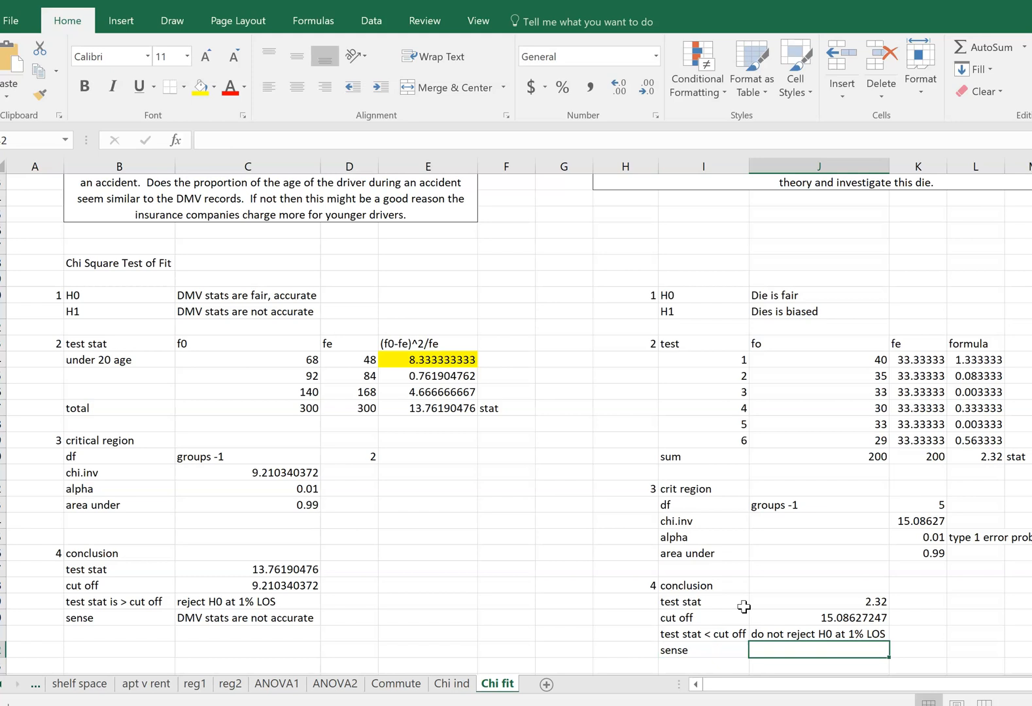
type("there is no e")
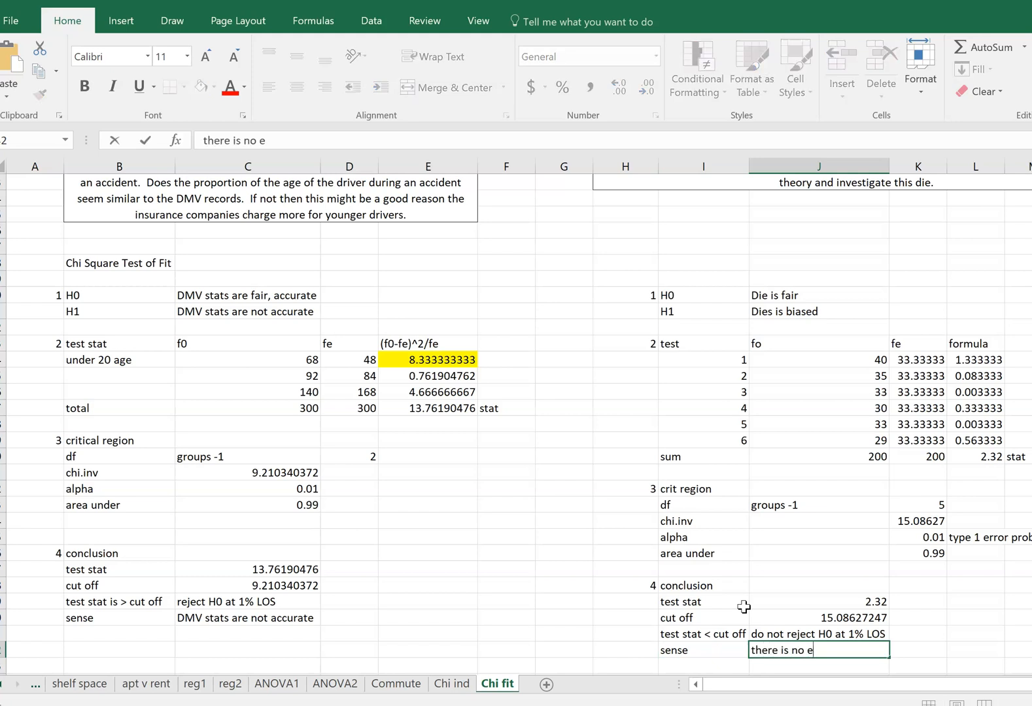
type("vidence the die i")
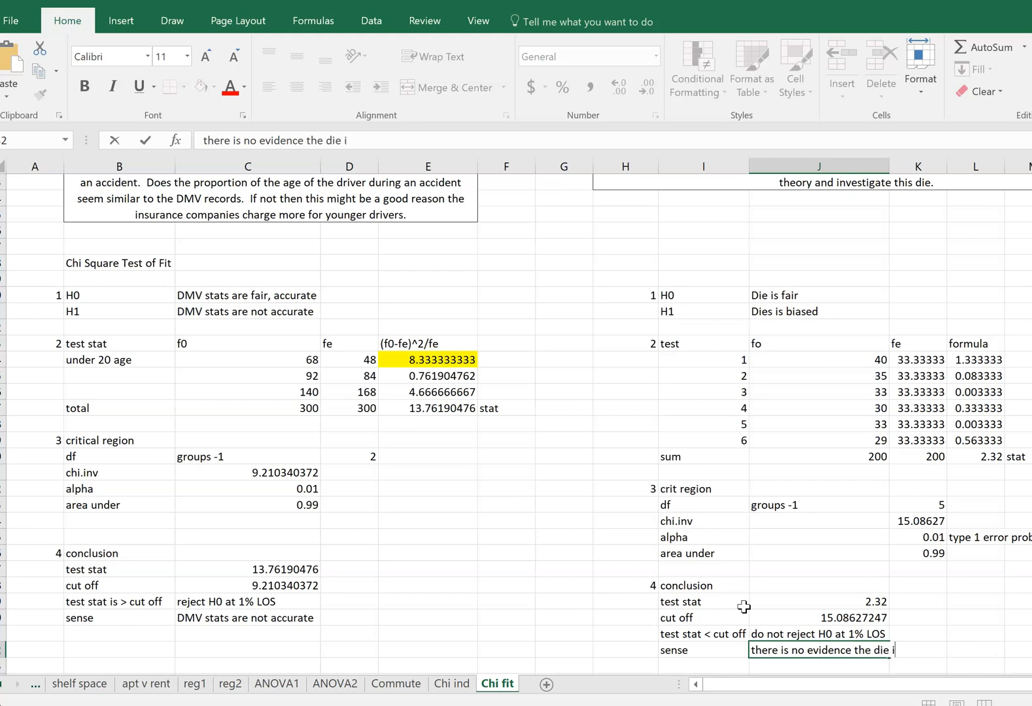
type("s biased")
key("Return")
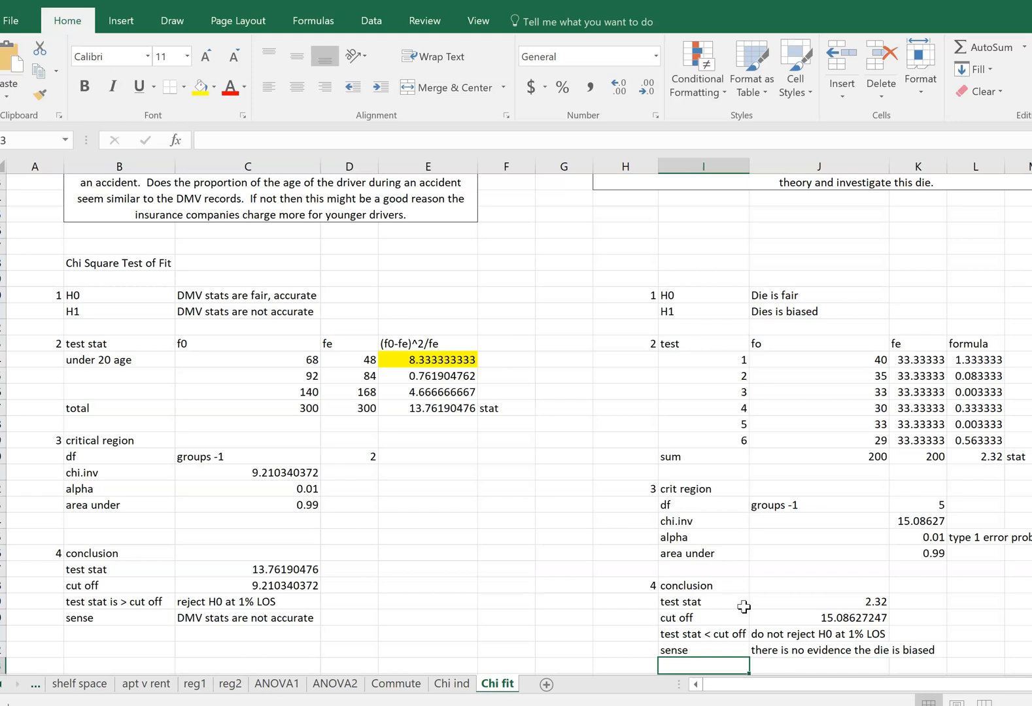
key("Up")
key("Right")
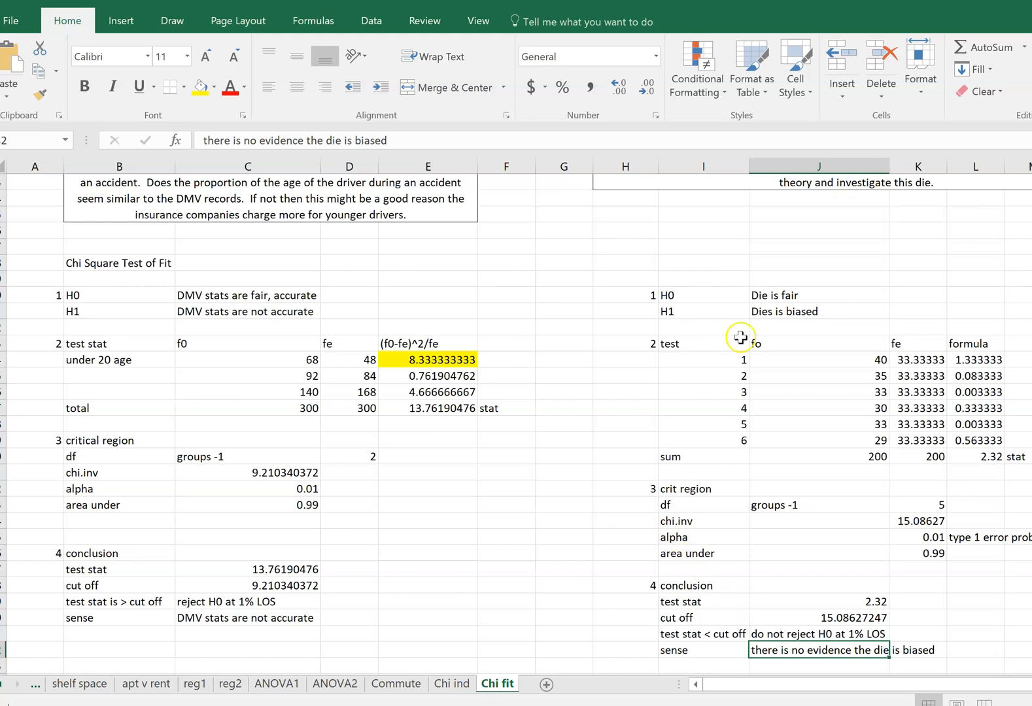
Correct the die test's H1 statement in J21 to read "Die is biased".
left_click(756, 323)
left_click(760, 312)
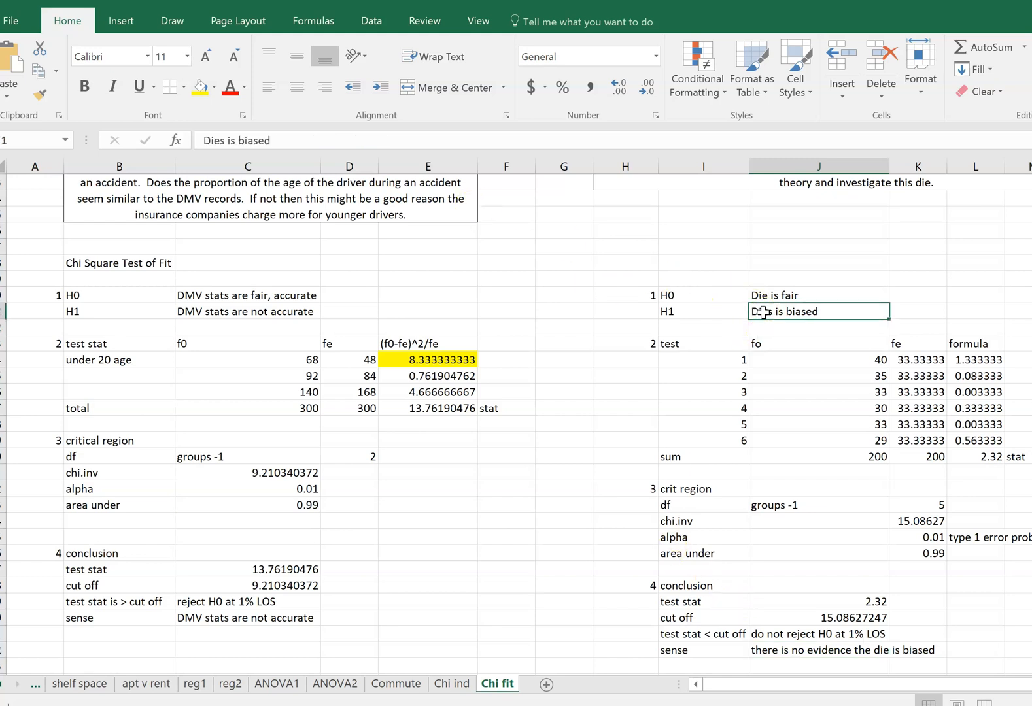
left_click(225, 140)
key("BackSpace")
key("Return")
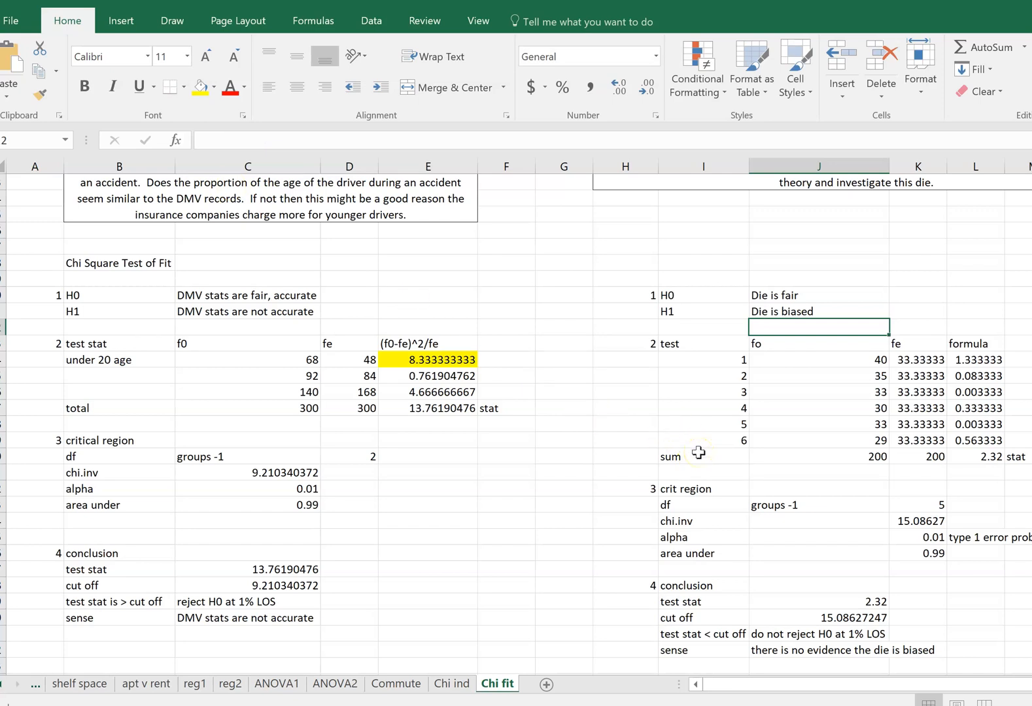
Review the die problem's frequencies and hypotheses, and examine the test statistic formula in L30.
scroll(699, 453, "up", 4)
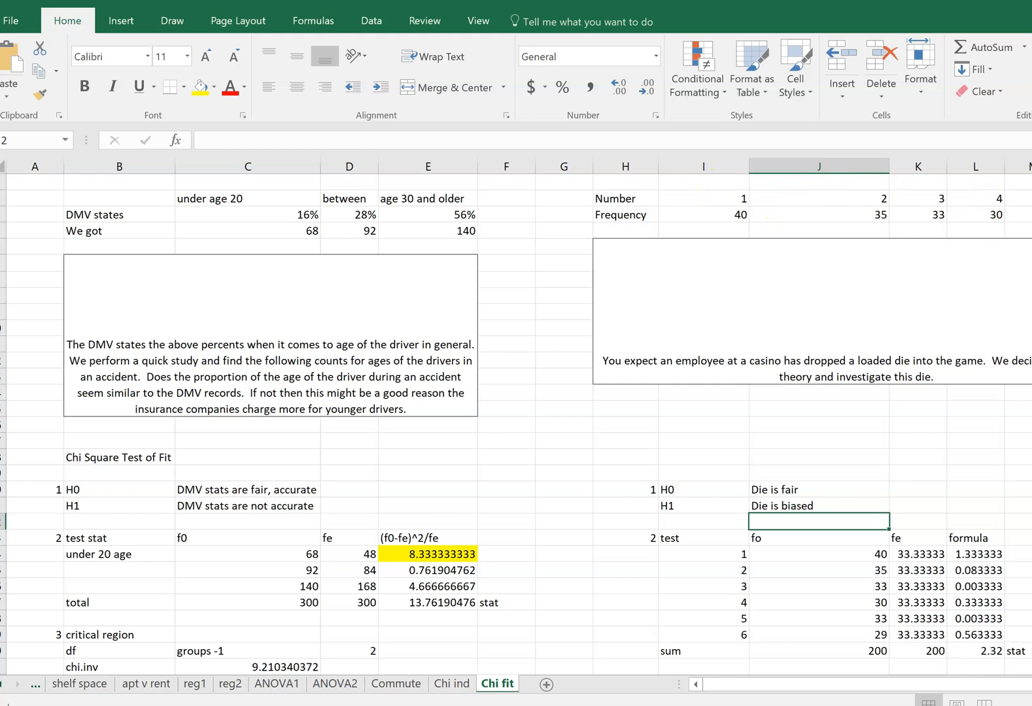
scroll(915, 327, "down", 5)
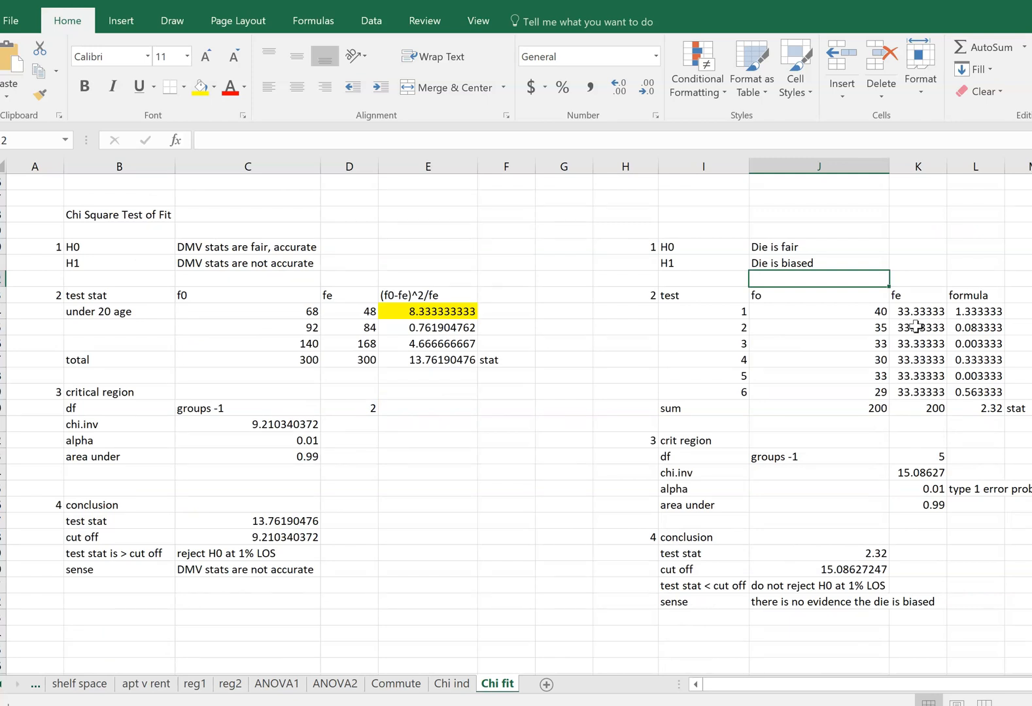
key("Down")
key("Down")
key("Down")
key("Down")
key("Down")
key("Down")
key("Down")
key("Down")
key("Right")
key("Right")
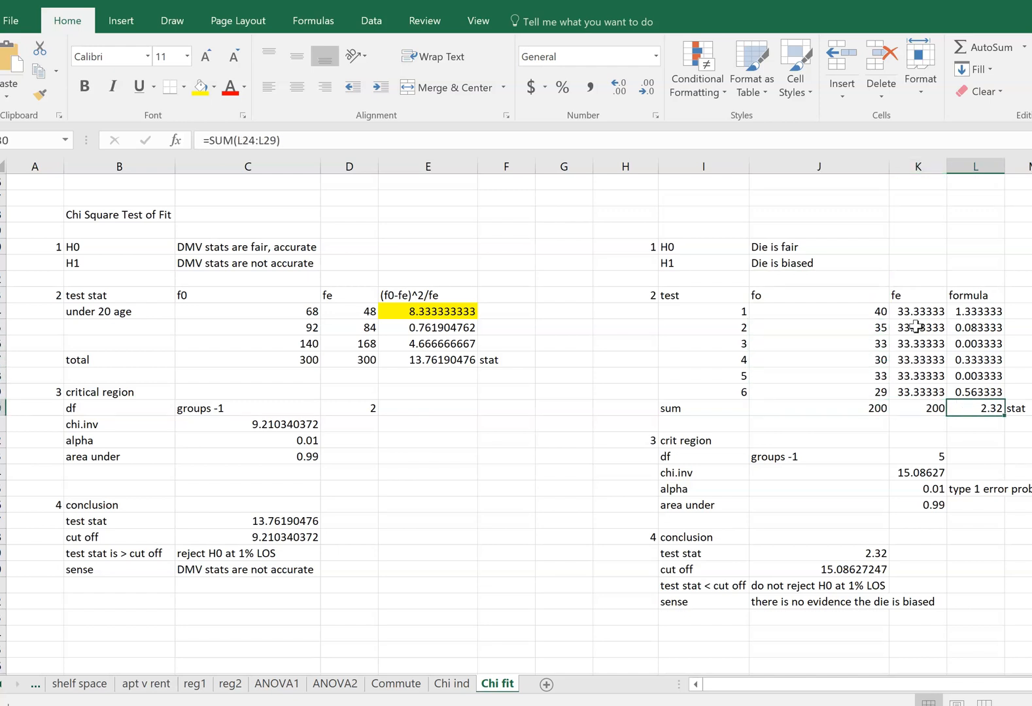
Examine the die test's critical region inputs: degrees of freedom, the chi.inv formula, alpha and area under.
key("Left")
key("Left")
key("Left")
key("Down")
key("Down")
key("Down")
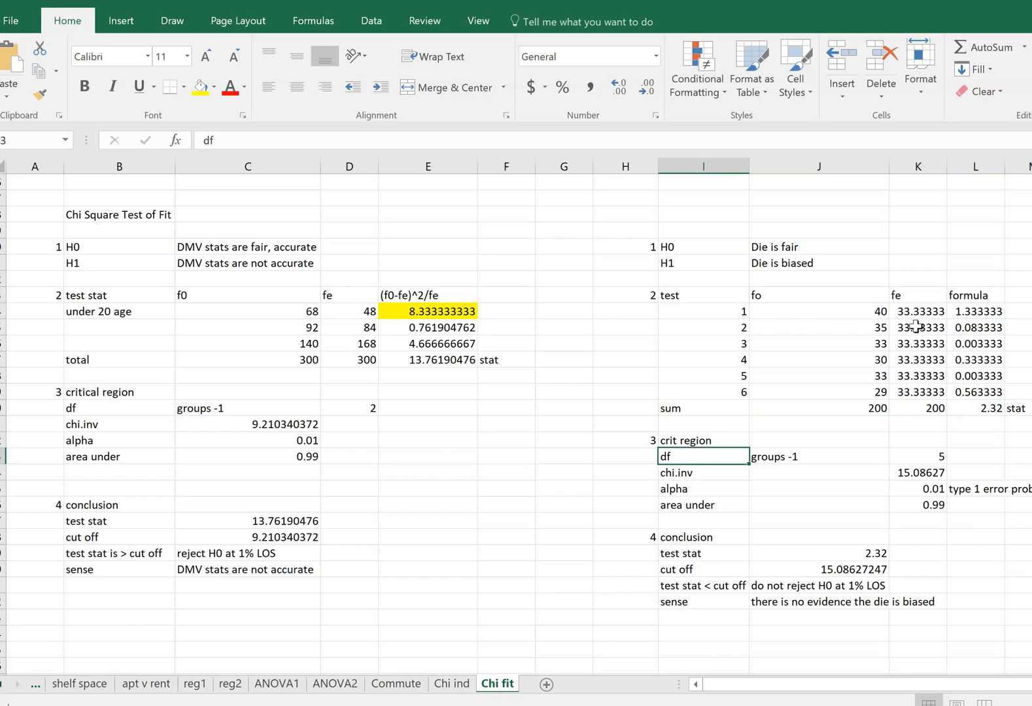
key("Right")
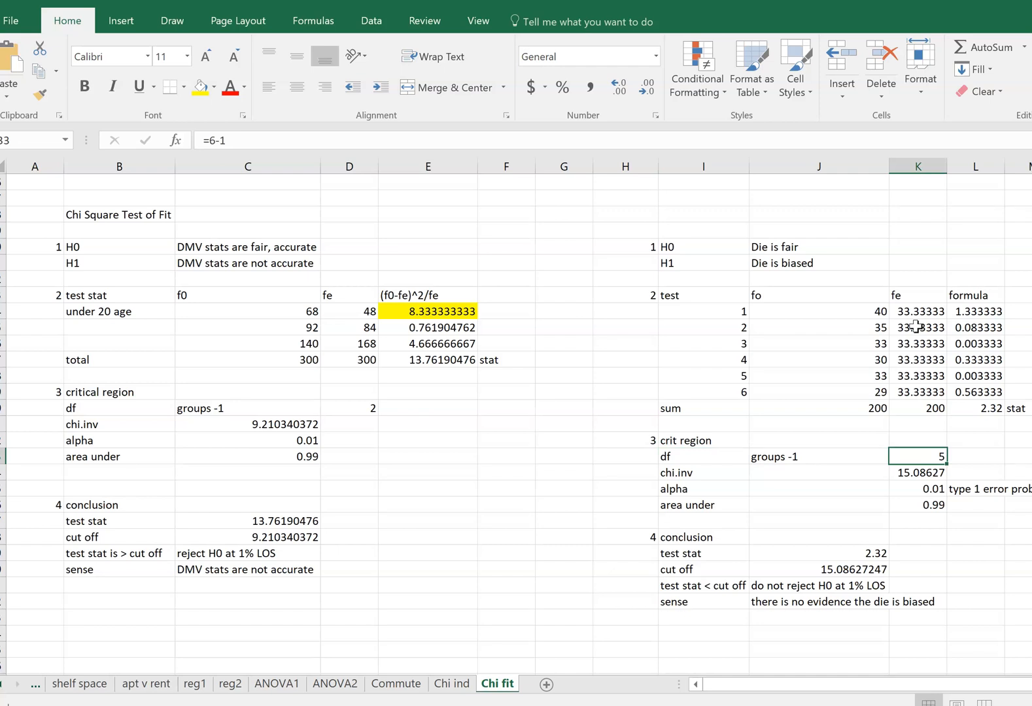
key("Down")
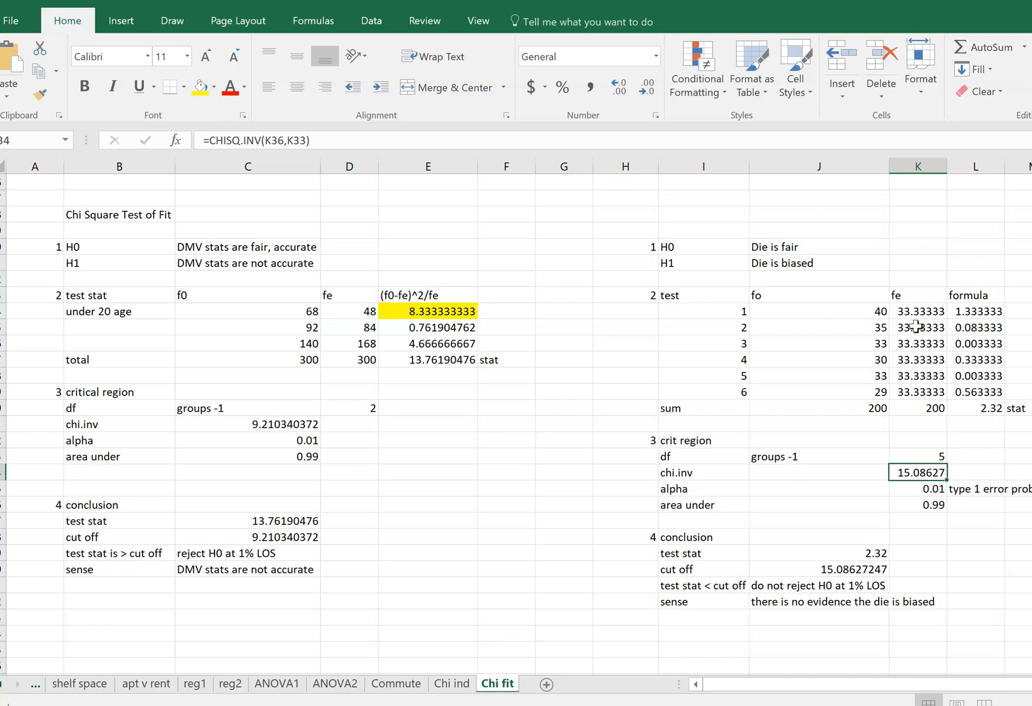
key("Up")
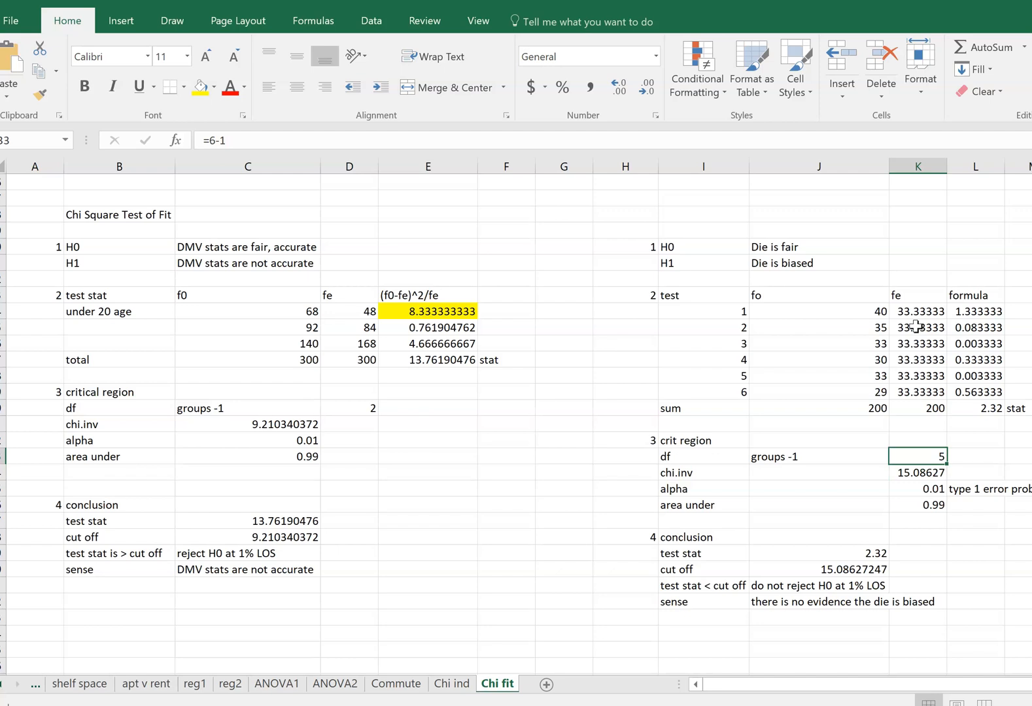
key("Down")
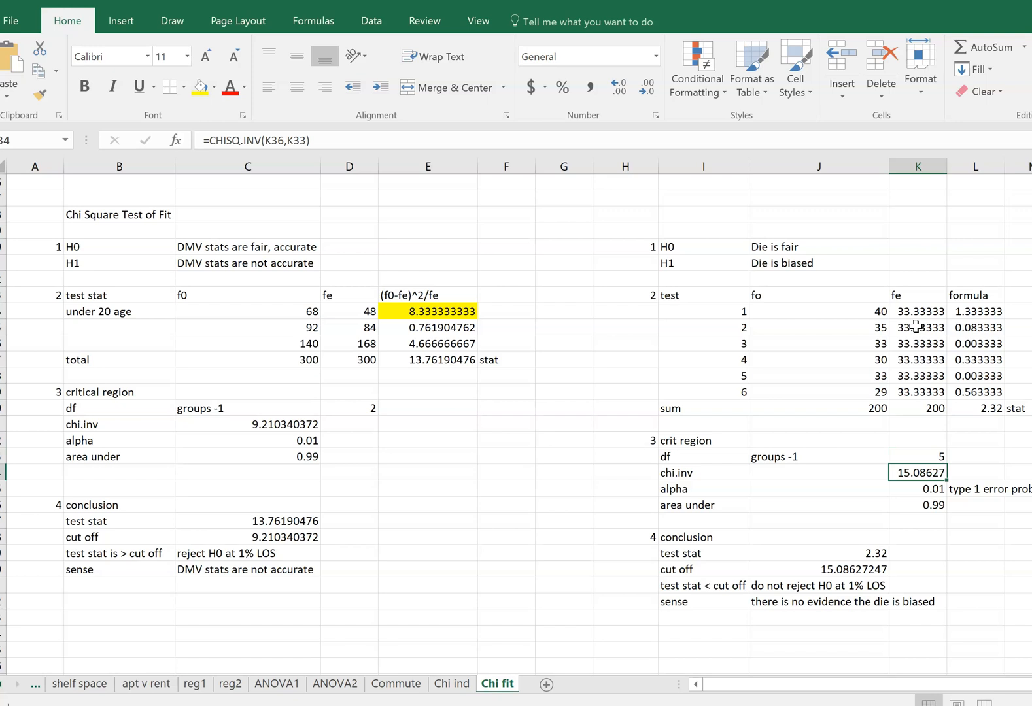
key("Down")
key("Down")
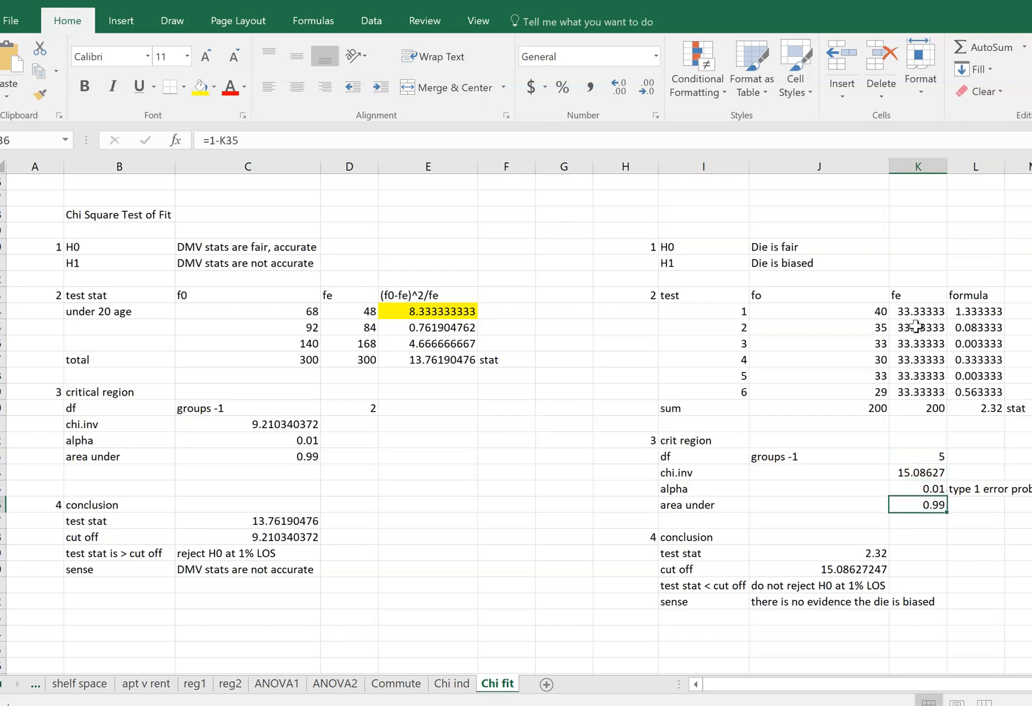
key("Up")
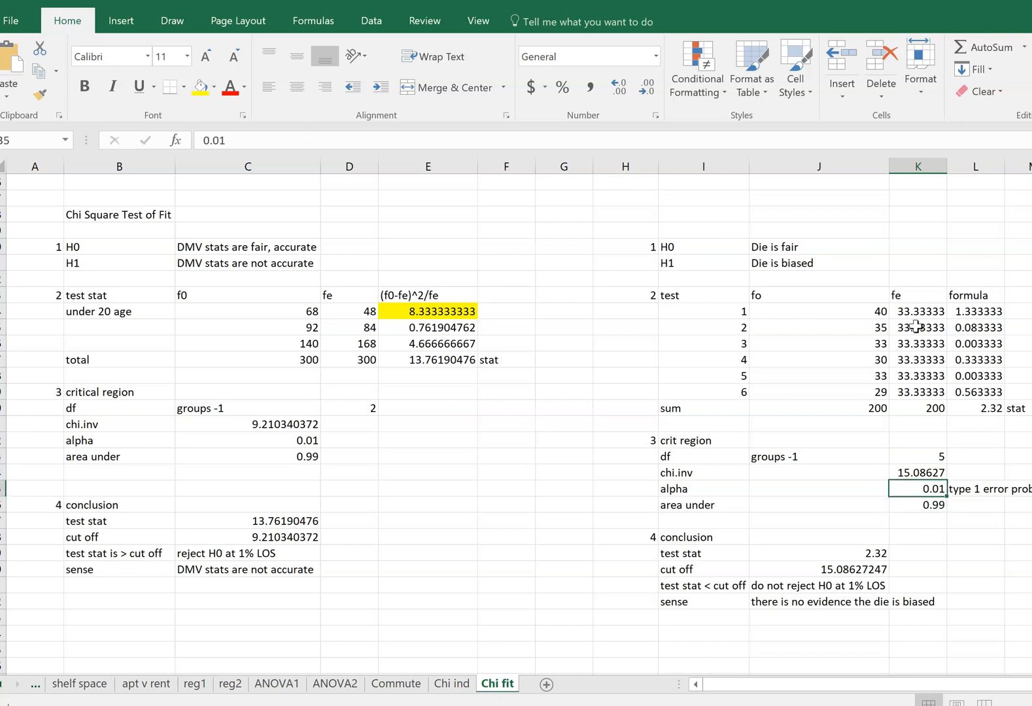
Switch to OneNote to view the chi-square curve sketch with its rejection regions, and return to Excel.
left_click(725, 705)
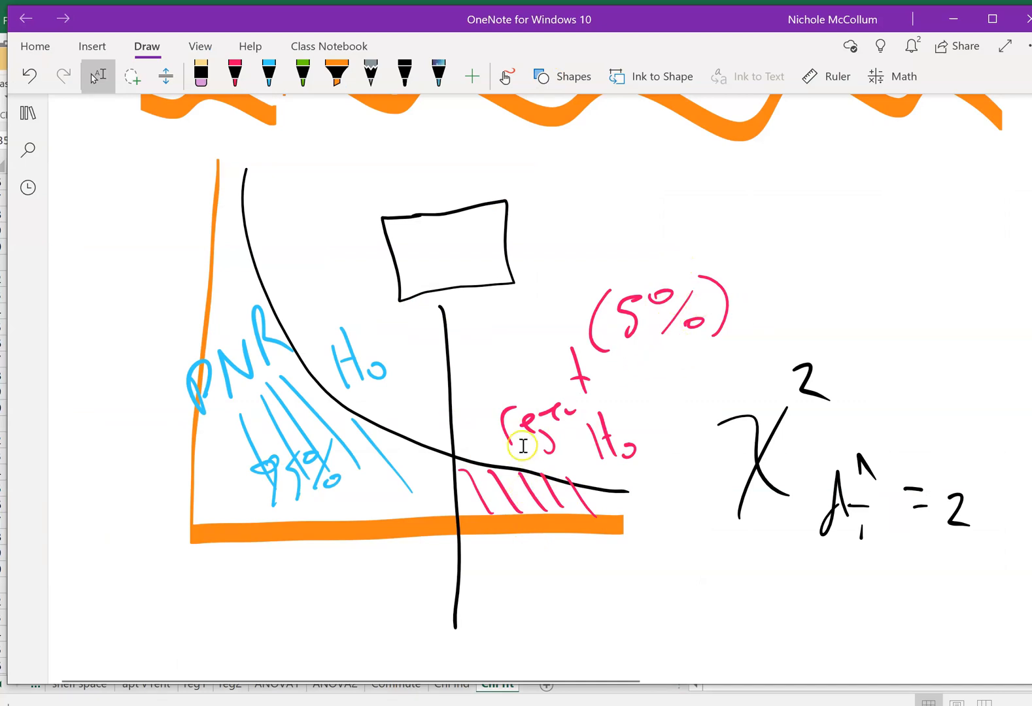
left_click(383, 479)
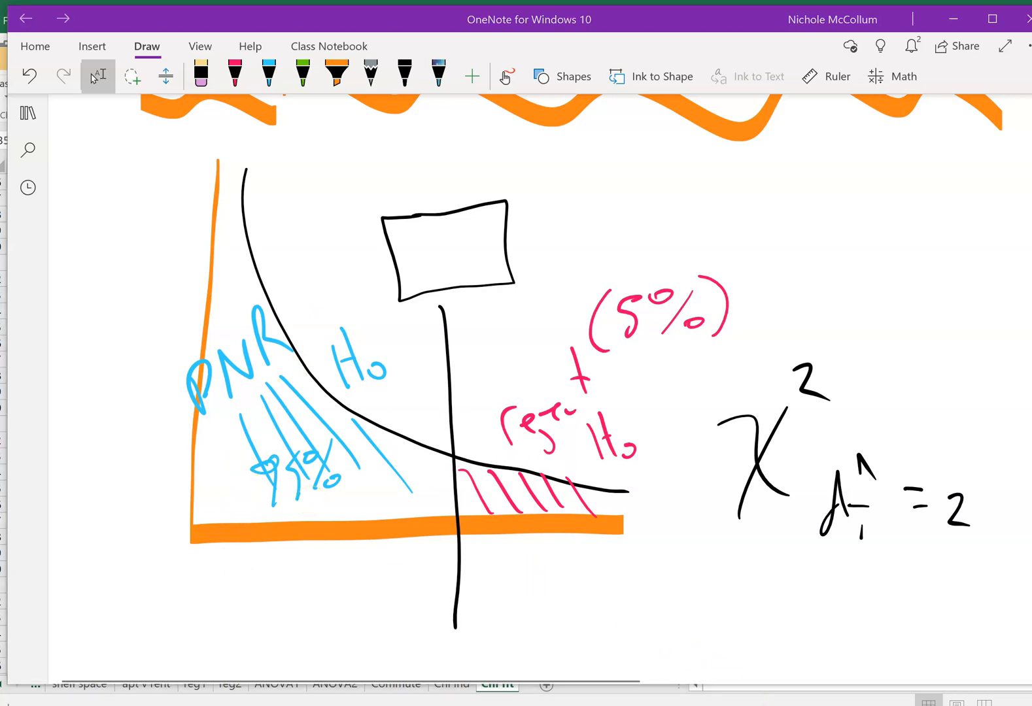
key("alt+Tab")
Set the die test's alpha in K35 to 0.05 and check the critical value in K34.
key("Down")
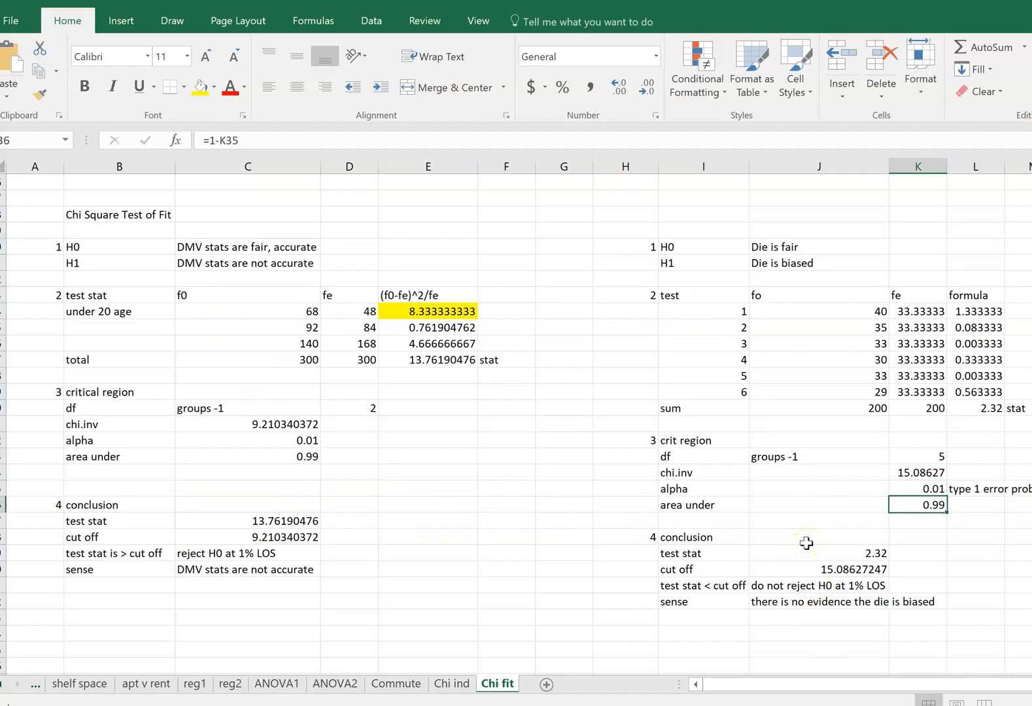
key("Up")
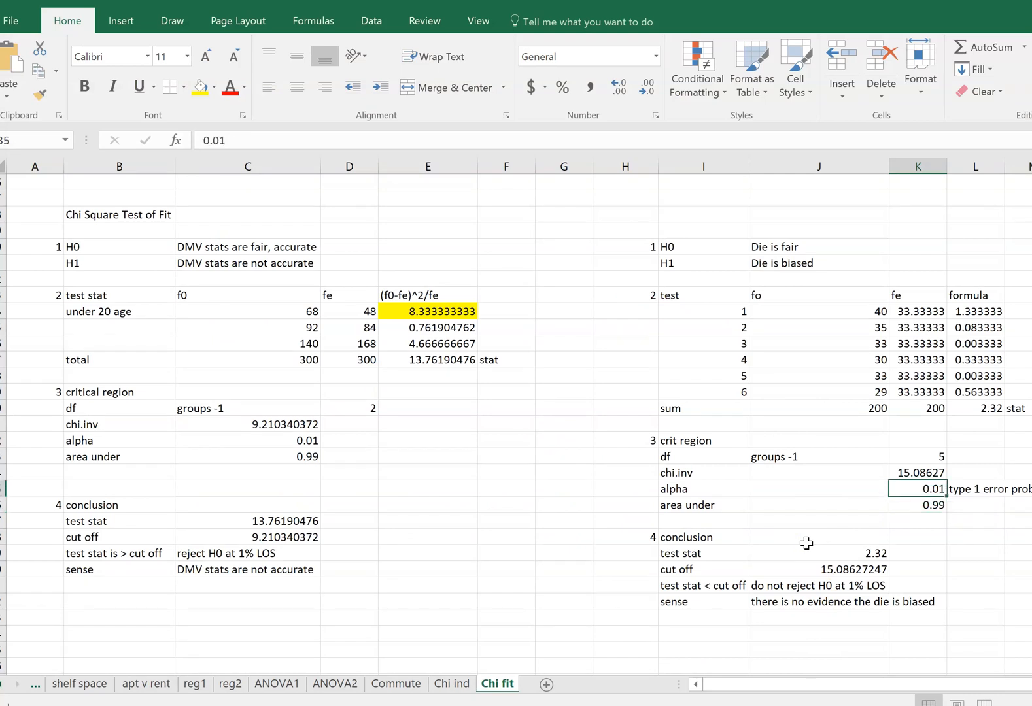
key("Down")
key("Up")
type(".05")
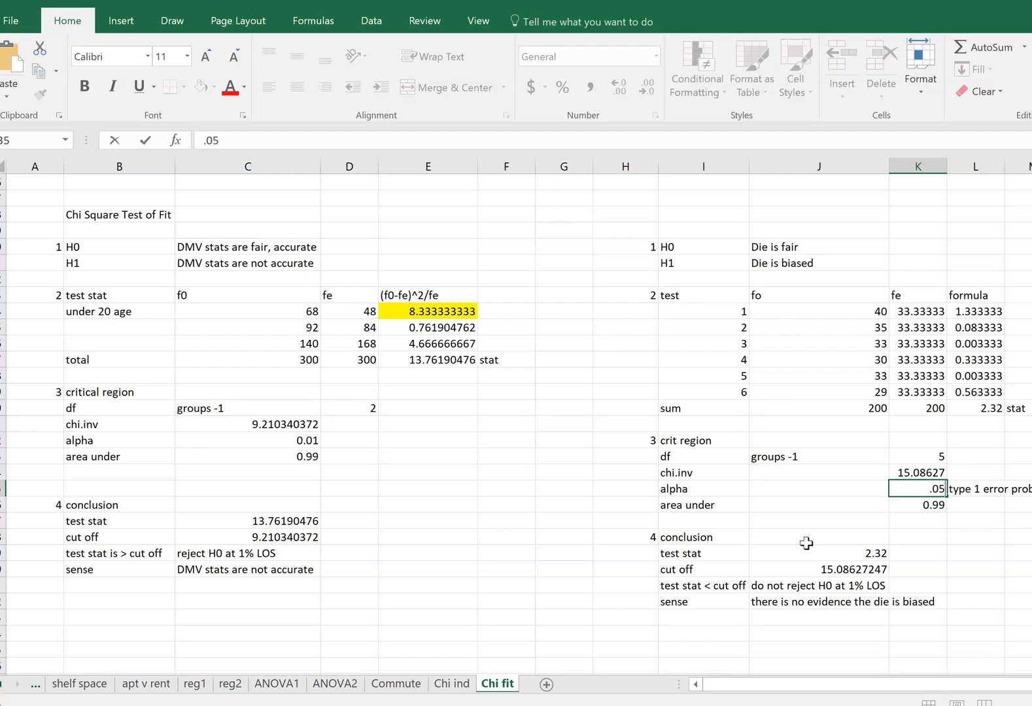
key("Return")
key("Up")
key("Up")
key("Up")
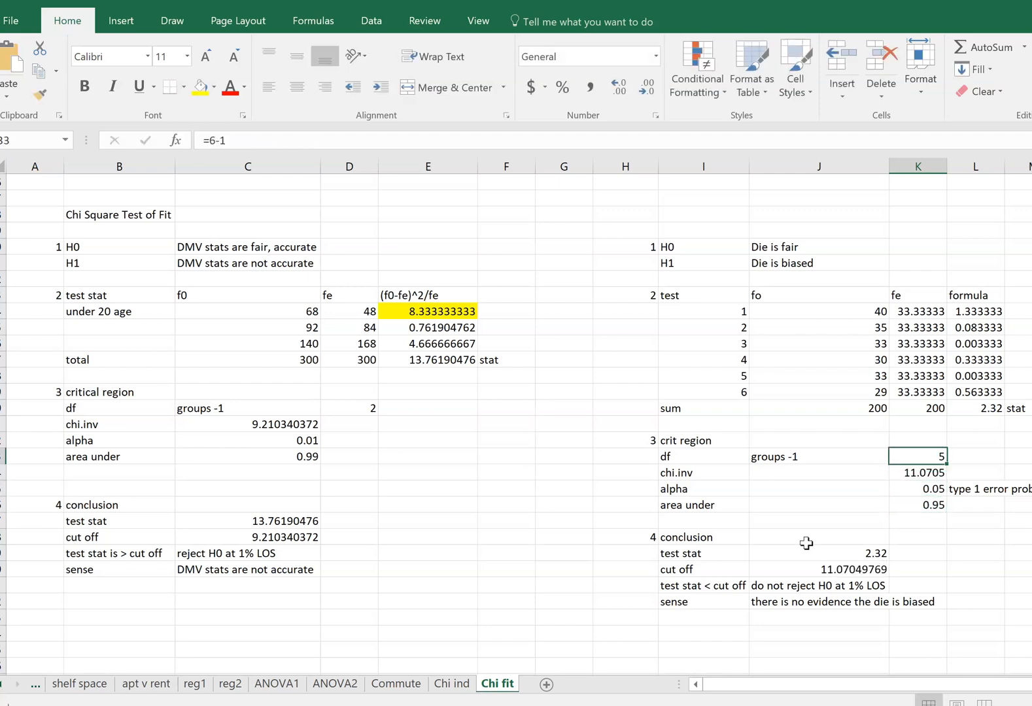
key("Down")
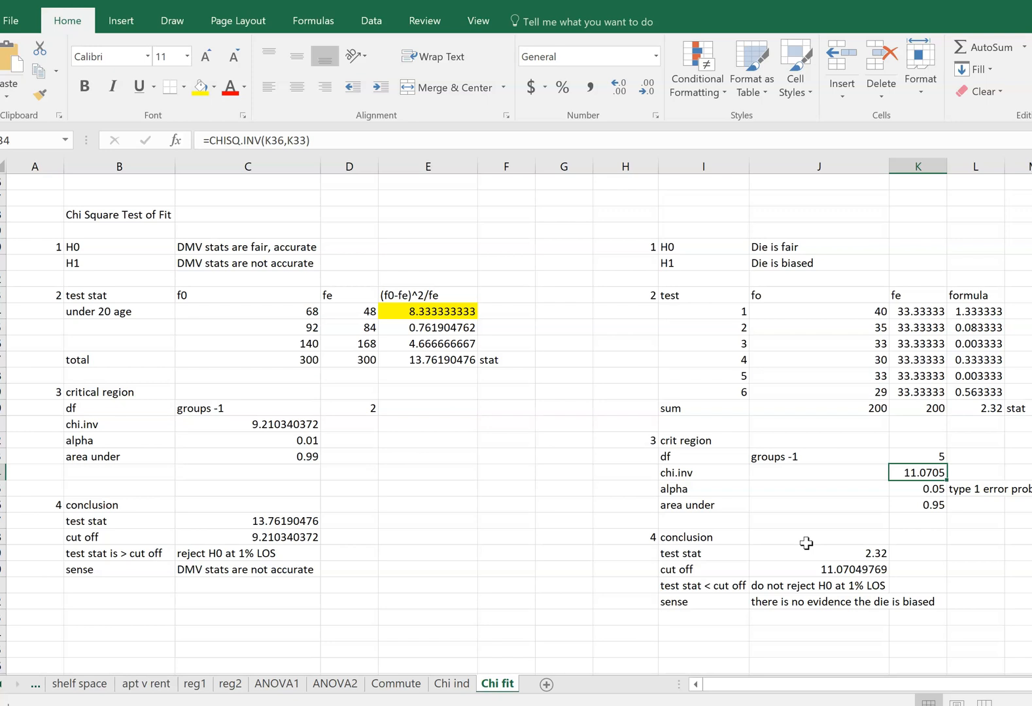
key("Down")
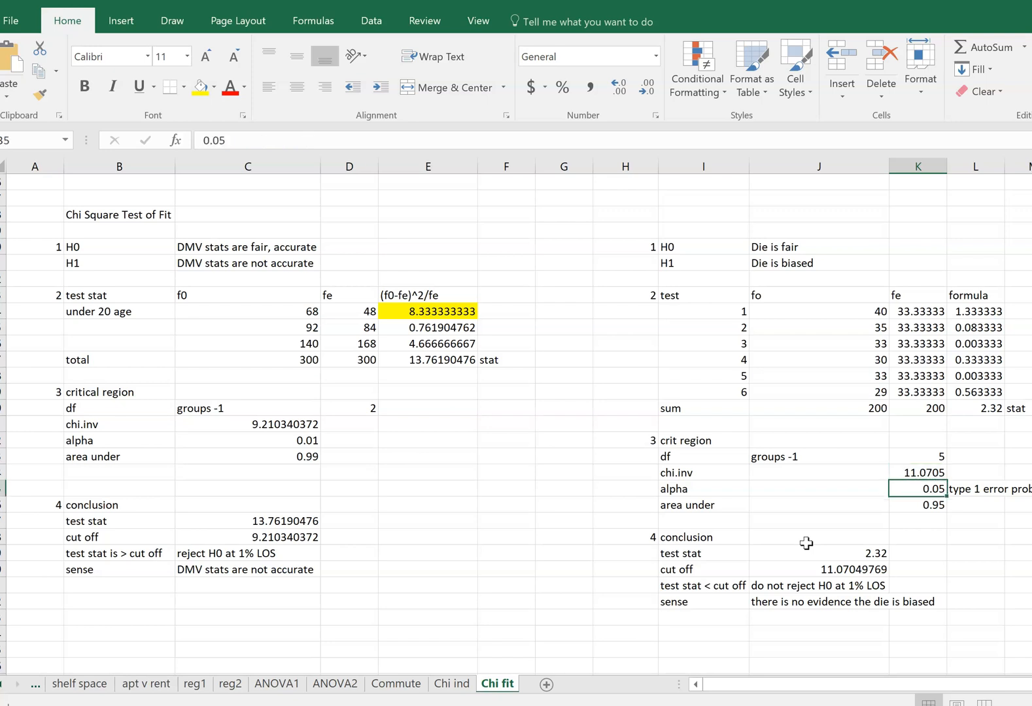
key("Down")
type(".")
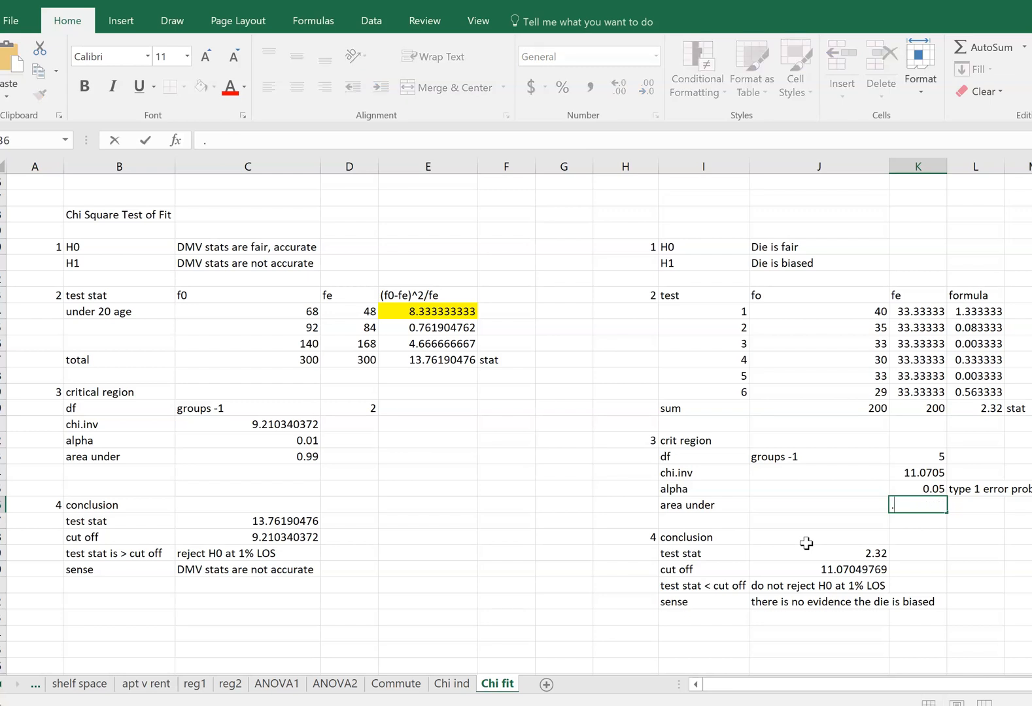
key("ctrl+Return")
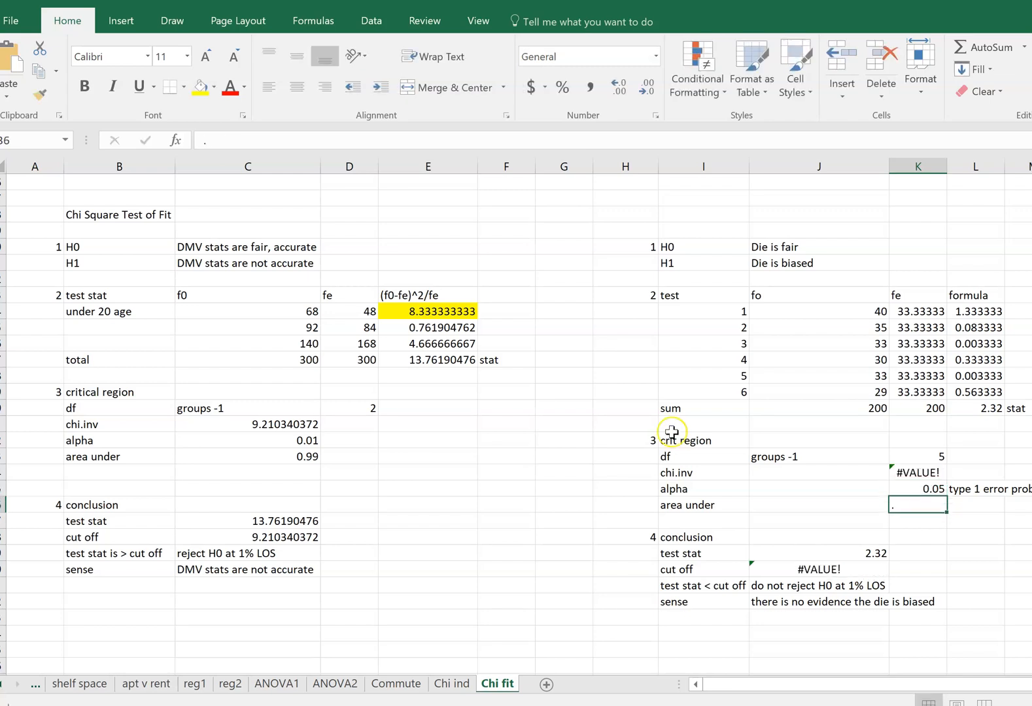
left_click(49, 0)
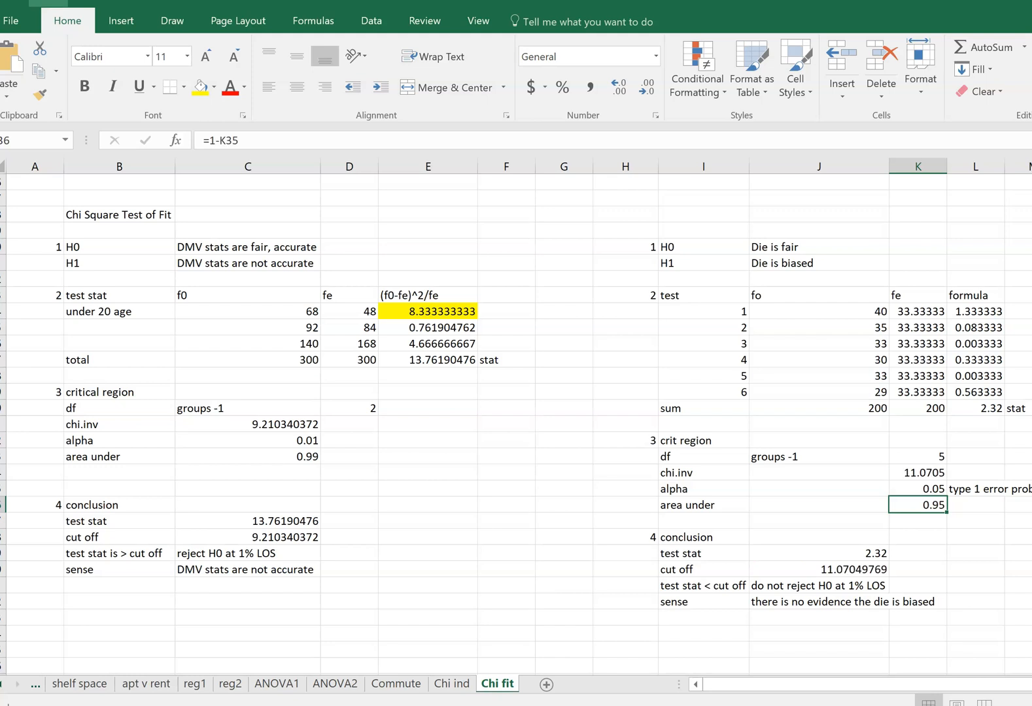
Set the die test's alpha in K35 to 0.10 and check the critical value in K34.
left_click(924, 487)
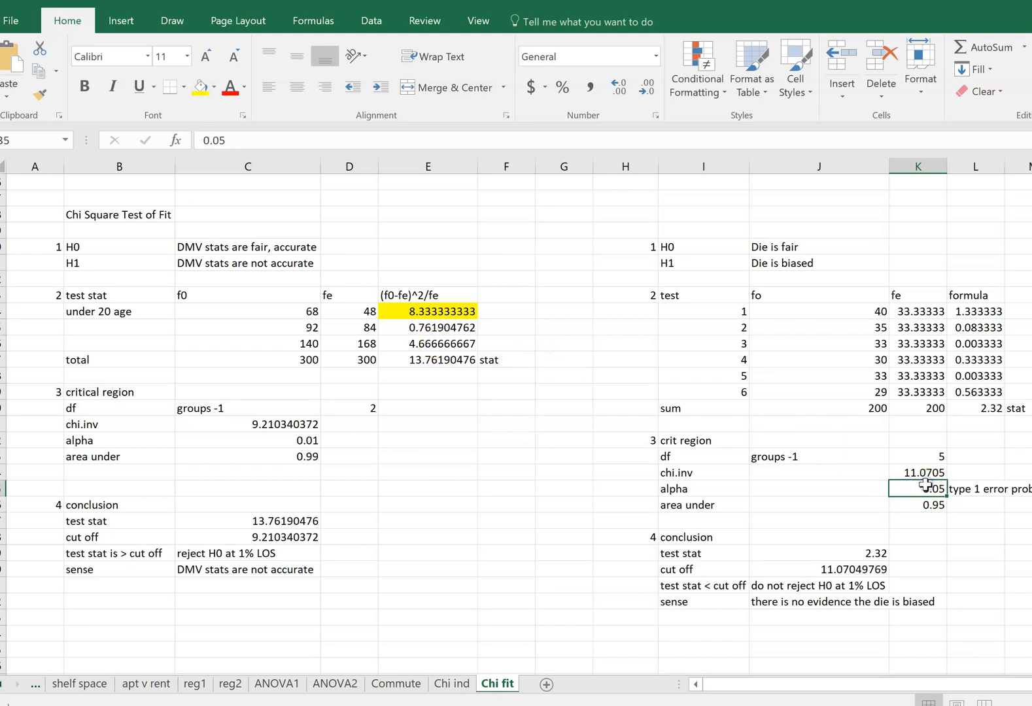
type(".10")
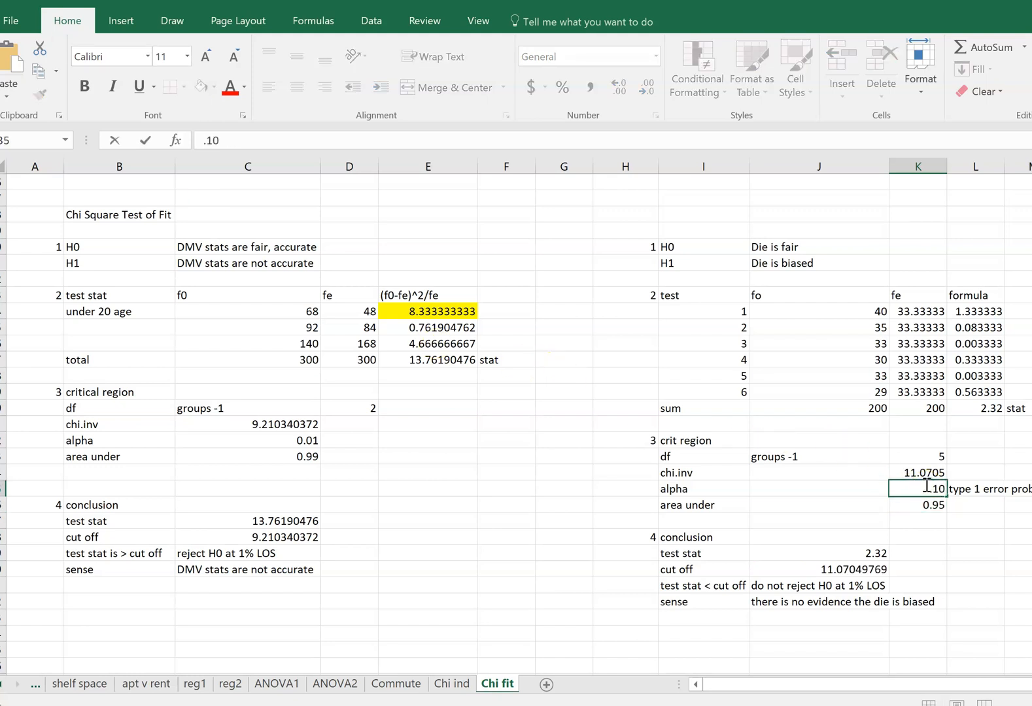
key("Return")
key("Up")
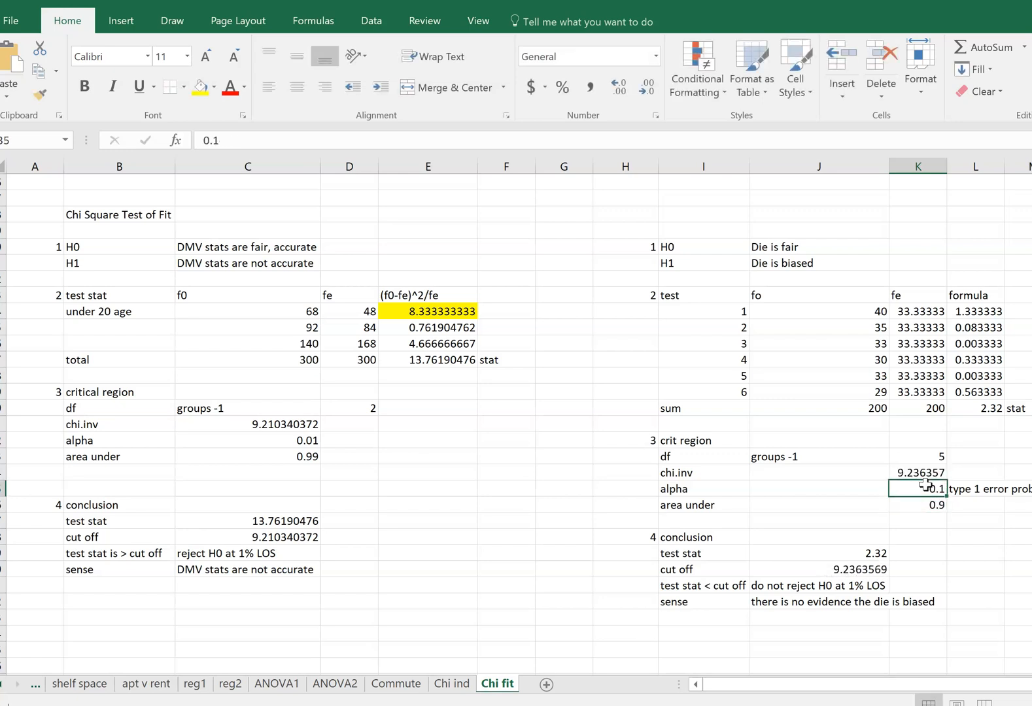
key("Up")
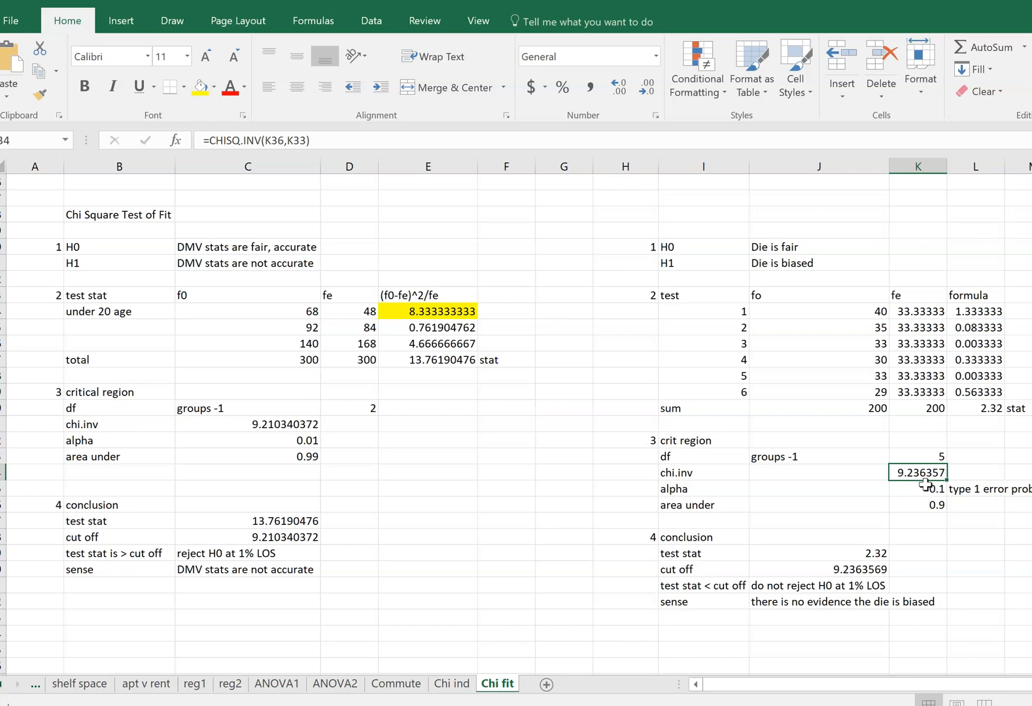
Compare the die test's alpha and critical value with the cut off and decision in the conclusion section.
left_click(925, 485)
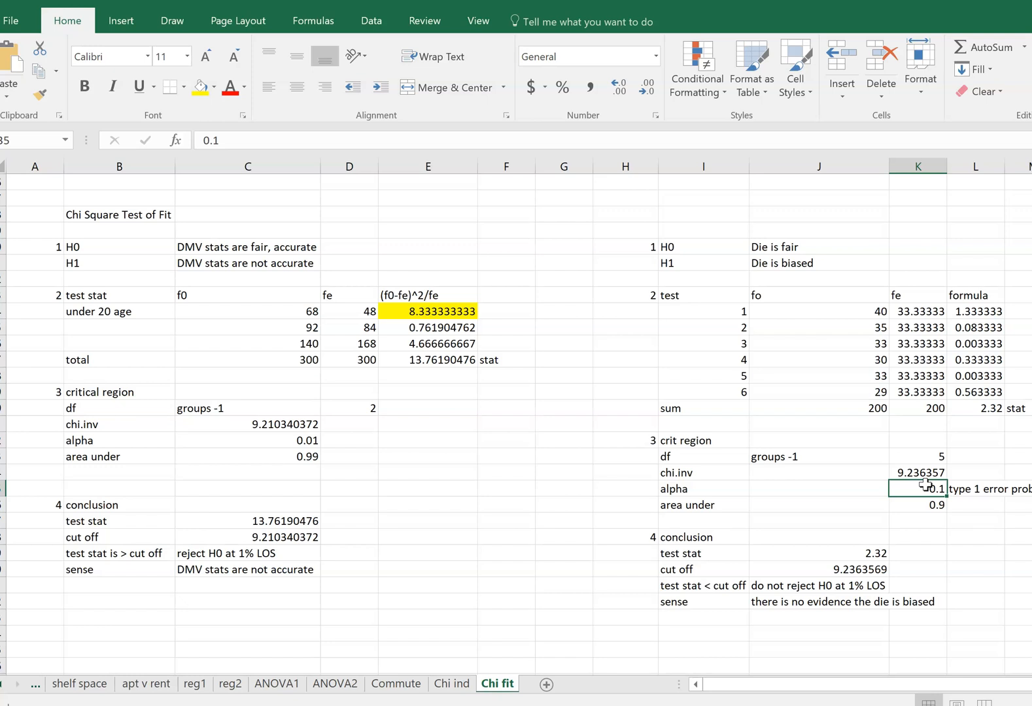
key("Up")
key("Down")
key("Down")
key("Down")
key("Down")
key("Down")
key("Left")
key("Down")
key("Down")
key("Down")
key("Up")
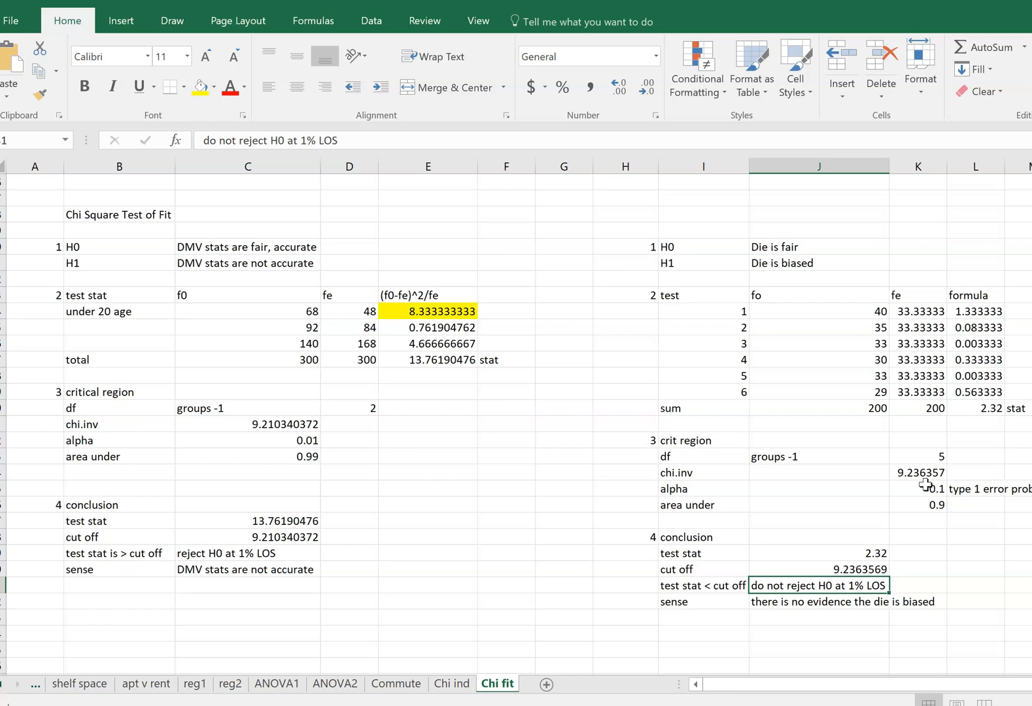